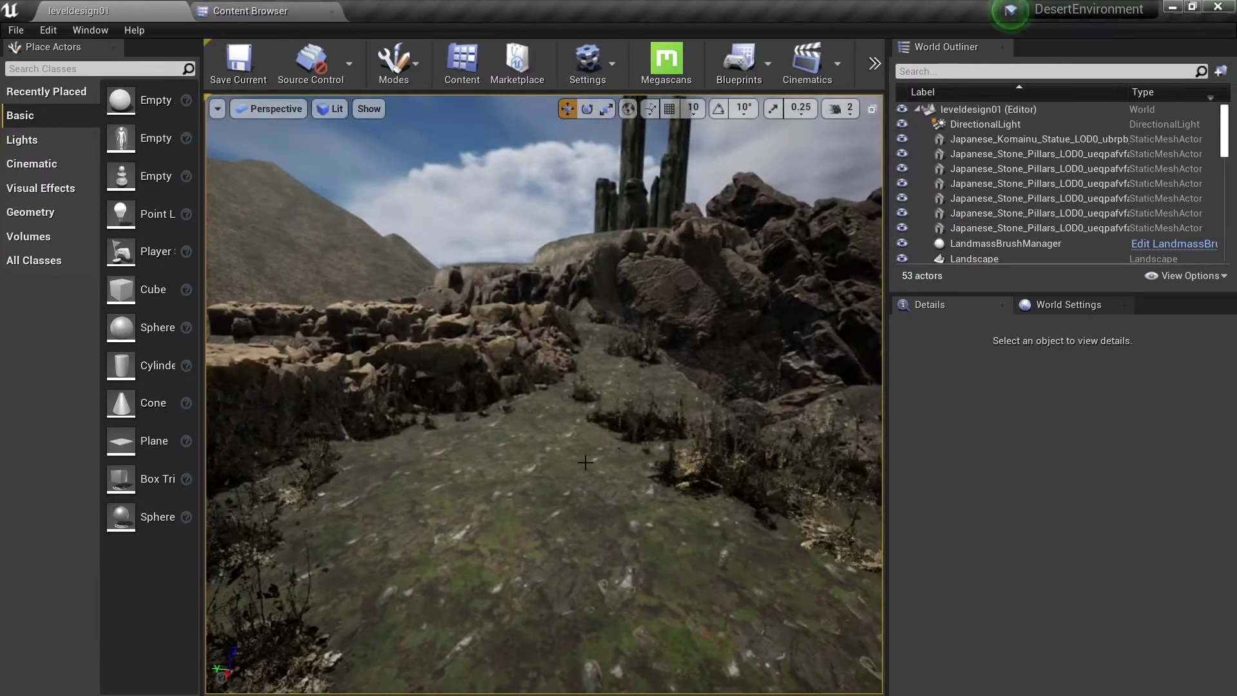
# Examine the grassy path, the surrounding cliffs and the raised platform with the statue and stone pillars in the level.
pyautogui.moveTo(585, 462); pyautogui.dragTo(511, 468, button='right')
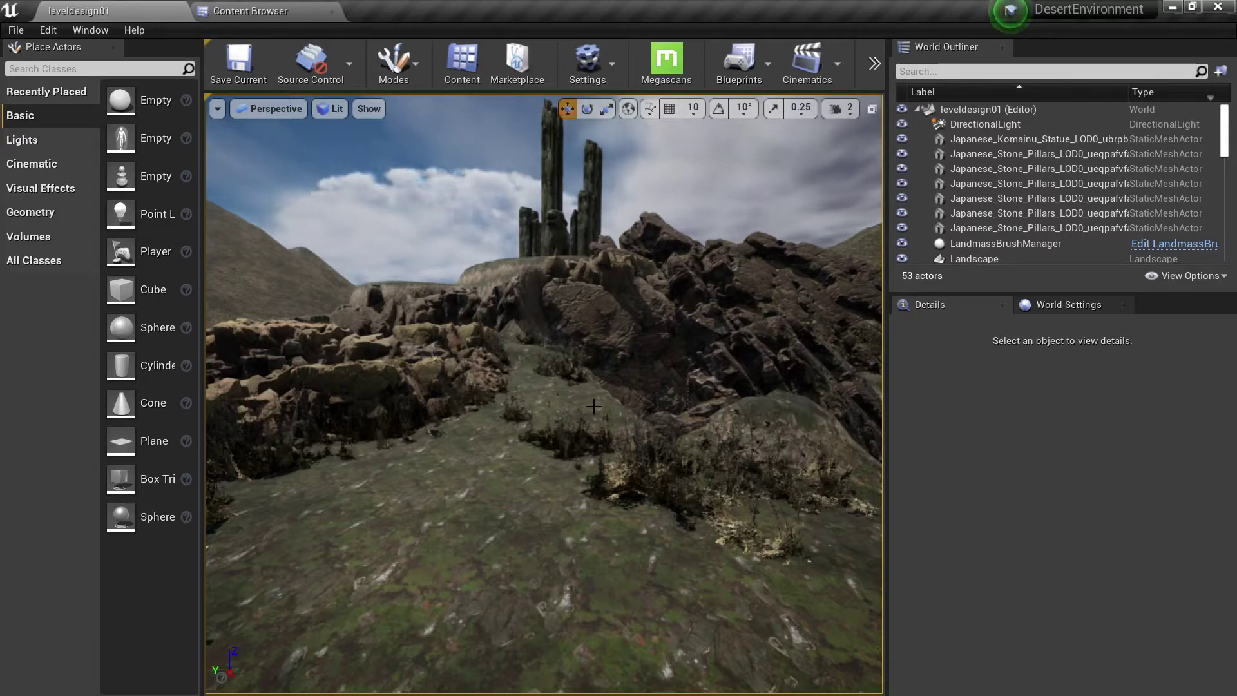
pyautogui.moveTo(609, 412); pyautogui.dragTo(550, 394, button='right')
pyautogui.press('w')
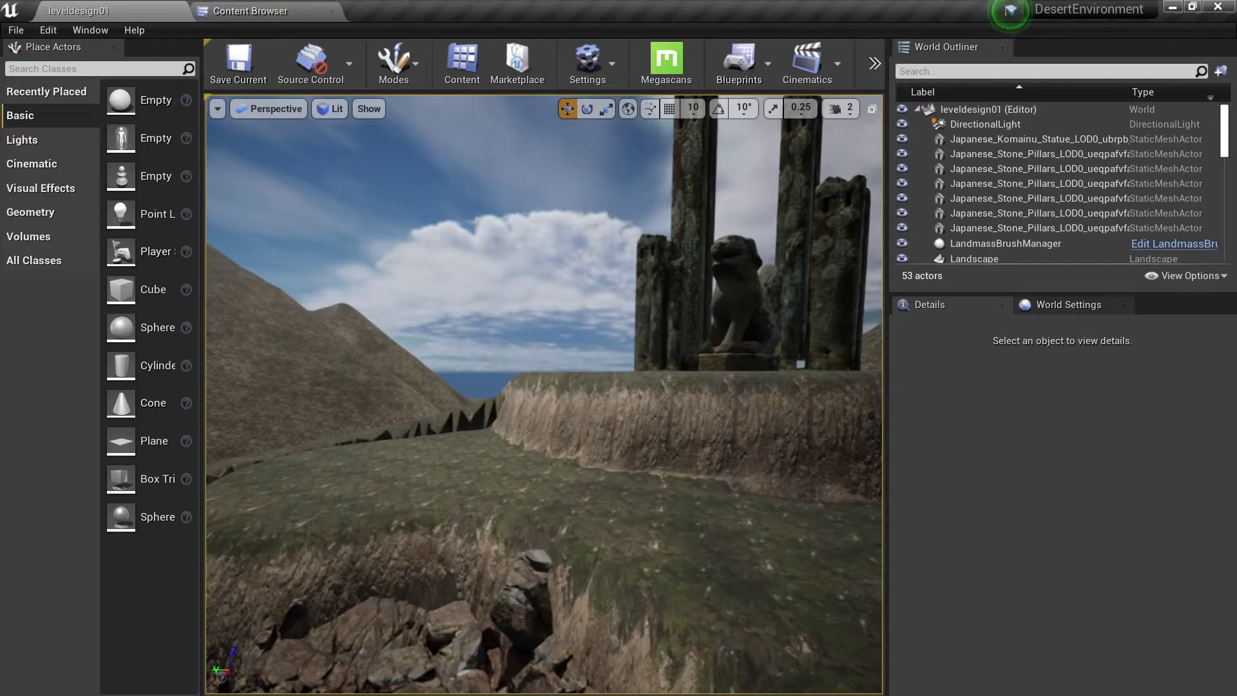
pyautogui.press('s')
pyautogui.moveTo(544, 395)
pyautogui.mouseDown(button='right')
pyautogui.moveTo(573, 409)
pyautogui.moveTo(544, 412)
pyautogui.moveTo(570, 396)
pyautogui.moveTo(538, 395)
pyautogui.moveTo(567, 396)
pyautogui.mouseUp(button='right')
pyautogui.press('w')
pyautogui.press('s')
pyautogui.press('w')
pyautogui.press('d')
pyautogui.moveTo(574, 444); pyautogui.dragTo(500, 465, button='right')
pyautogui.press('s')
pyautogui.press('w')
pyautogui.press('e')
pyautogui.press('s')
pyautogui.press('w')
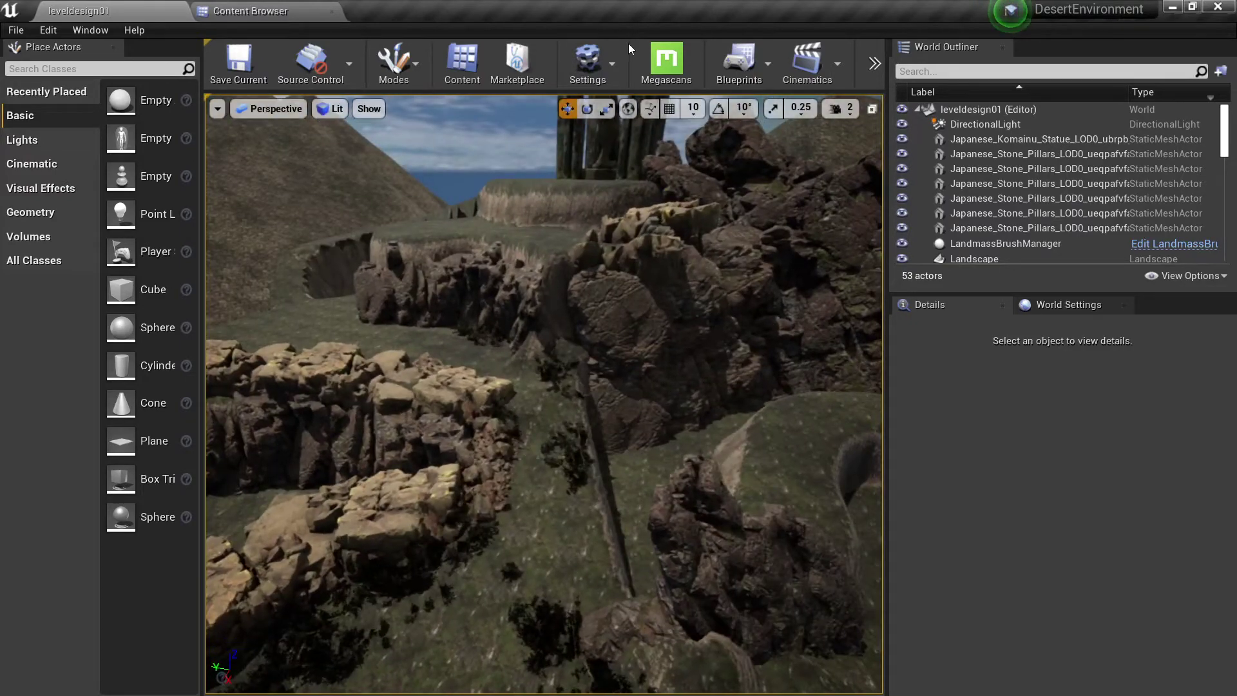
# Duplicate the large Nordic coastal cliff beside the path and place the copy lower down, near the foot of the cliffs.
pyautogui.click(684, 393)
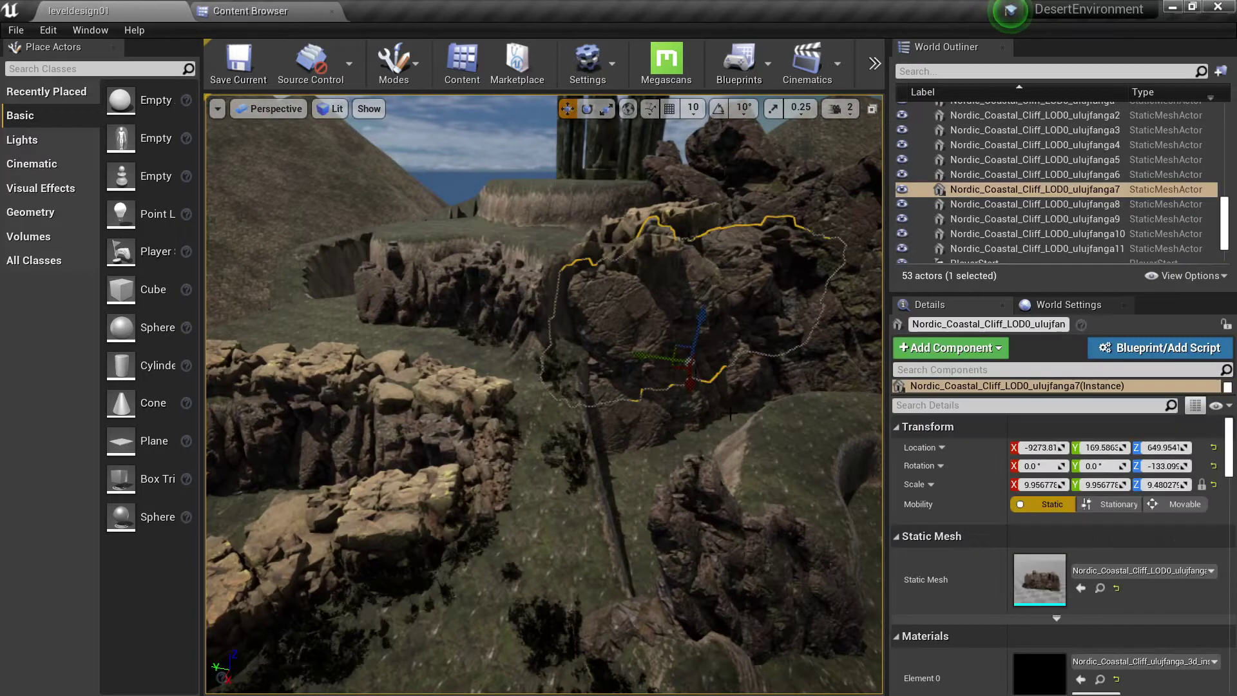
pyautogui.press('w')
pyautogui.moveTo(645, 374)
pyautogui.mouseDown(button='right')
pyautogui.moveTo(632, 414)
pyautogui.moveTo(645, 394)
pyautogui.mouseUp(button='right')
pyautogui.press('s')
pyautogui.keyDown('alt'); pyautogui.moveTo(645, 375); pyautogui.dragTo(647, 375); pyautogui.keyUp('alt')
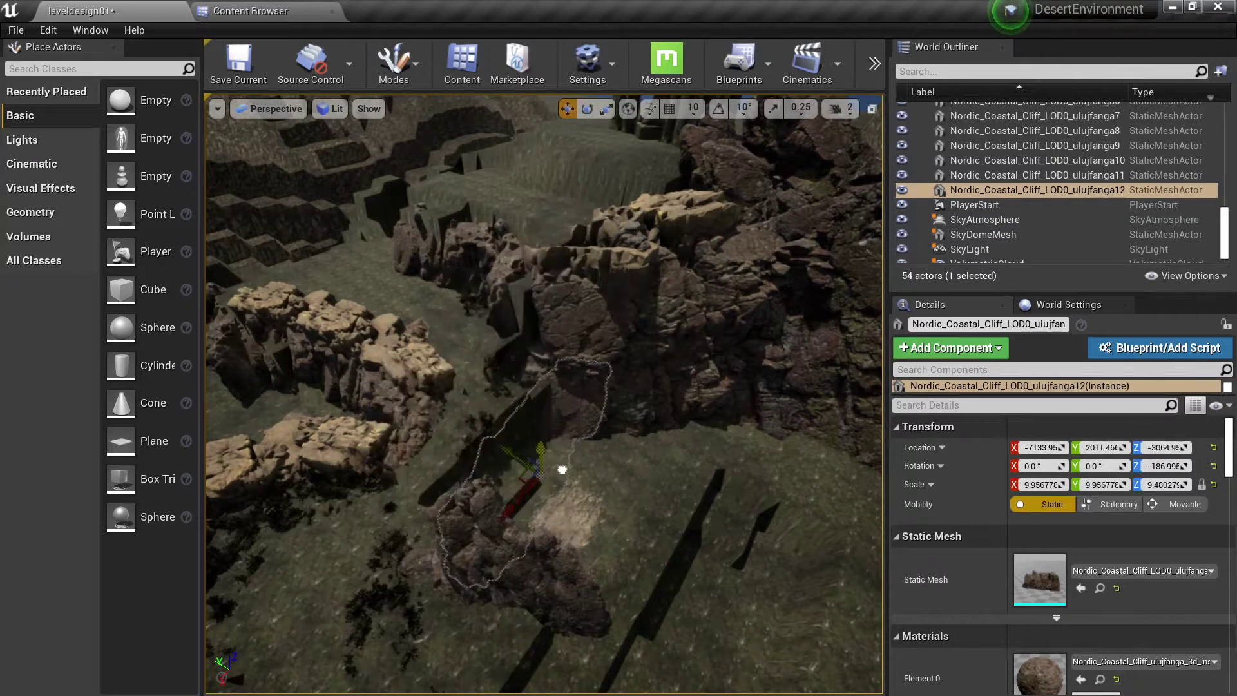
pyautogui.moveTo(557, 417); pyautogui.dragTo(558, 398)
# Reposition the duplicated cliff along the path's edge at about X -6047, Y 1052, with a Z rotation of about -197.4°.
pyautogui.moveTo(559, 398); pyautogui.dragTo(571, 360, button='right')
pyautogui.press('w')
pyautogui.moveTo(593, 365); pyautogui.dragTo(633, 451)
pyautogui.moveTo(633, 451); pyautogui.dragTo(662, 421, button='right')
pyautogui.press('w')
pyautogui.press('s')
pyautogui.press('e')
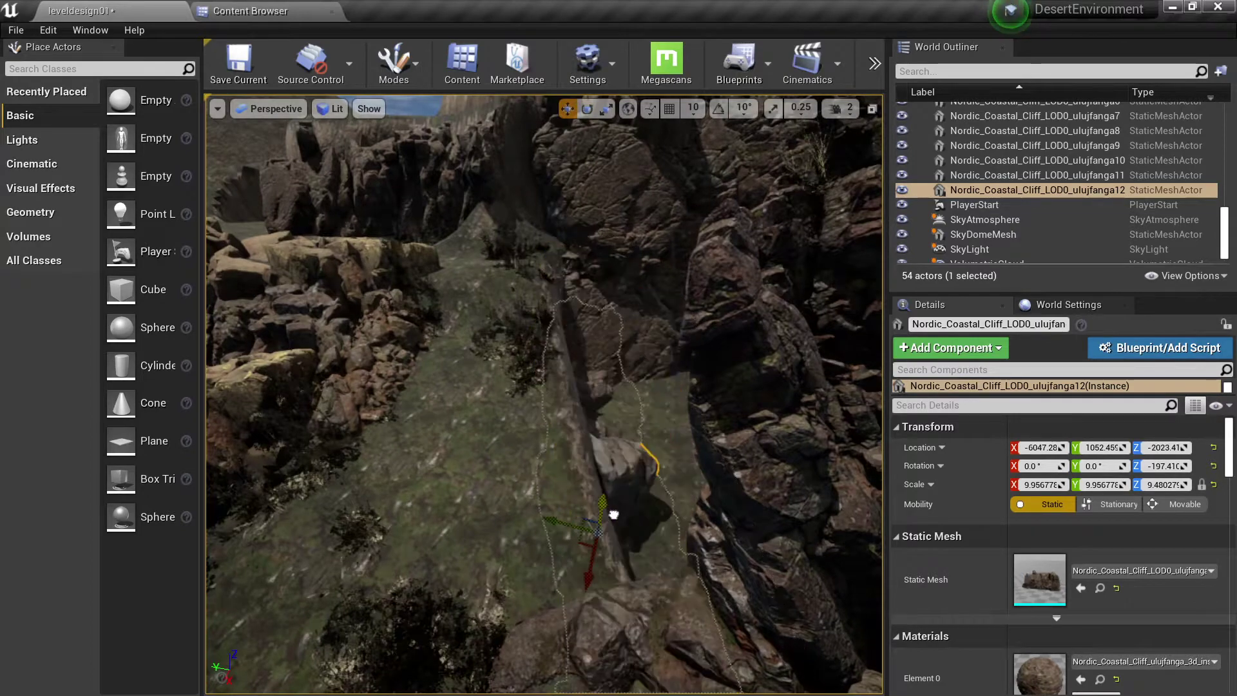
pyautogui.press('Escape')
pyautogui.moveTo(612, 493); pyautogui.dragTo(596, 528, button='right')
pyautogui.press('w')
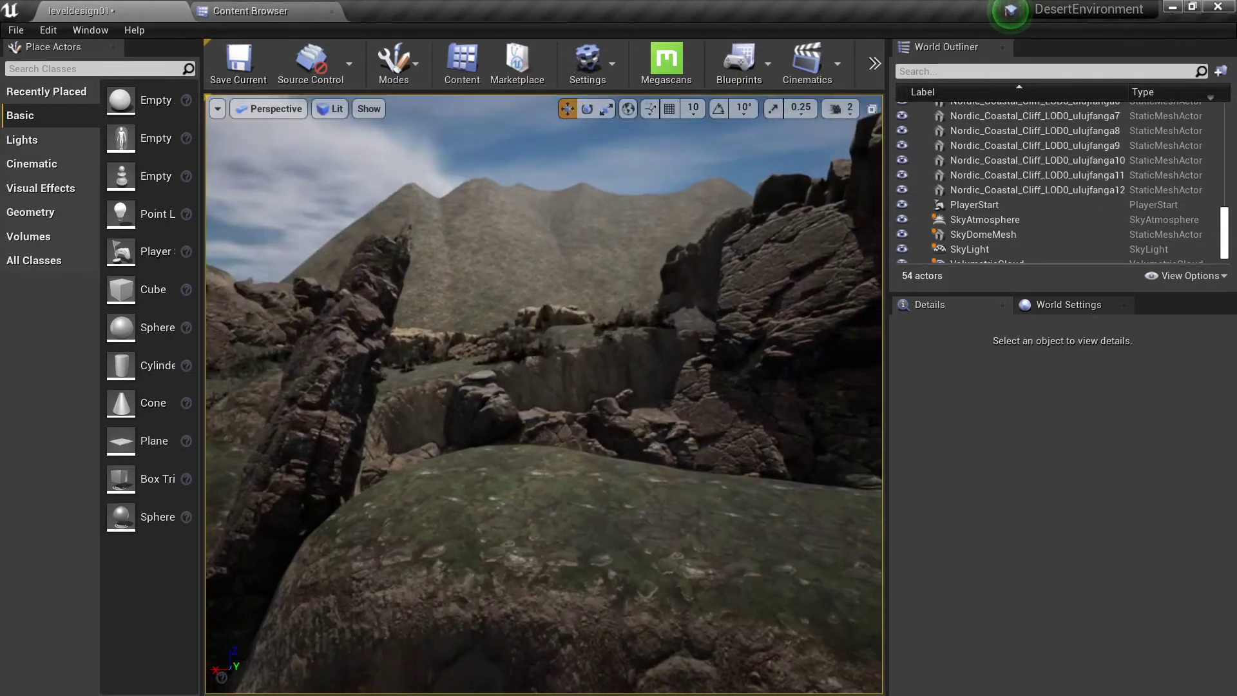
# Raise the duplicated cliff to a Z location of about -672 and reduce its Z scale to about 7.5.
pyautogui.click(596, 528)
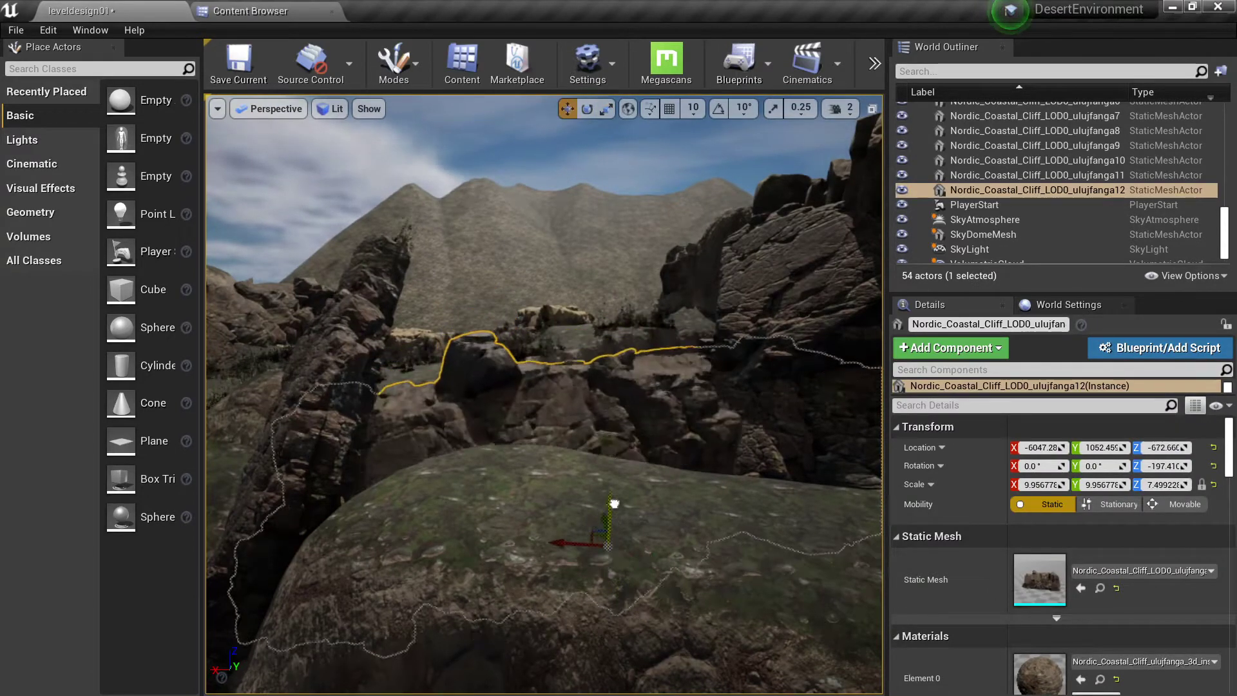
pyautogui.press('w')
pyautogui.moveTo(603, 464); pyautogui.dragTo(619, 416, button='right')
pyautogui.press('Escape')
pyautogui.click(612, 457)
pyautogui.press('s')
pyautogui.press('w')
pyautogui.press('s')
# Select the Landscape actor and locate its MI_Landscape_base material in the project's content.
pyautogui.moveTo(514, 392)
pyautogui.mouseDown(button='right')
pyautogui.moveTo(509, 419)
pyautogui.moveTo(519, 412)
pyautogui.mouseUp(button='right')
pyautogui.click(513, 413)
pyautogui.moveTo(599, 519); pyautogui.dragTo(601, 530, button='right')
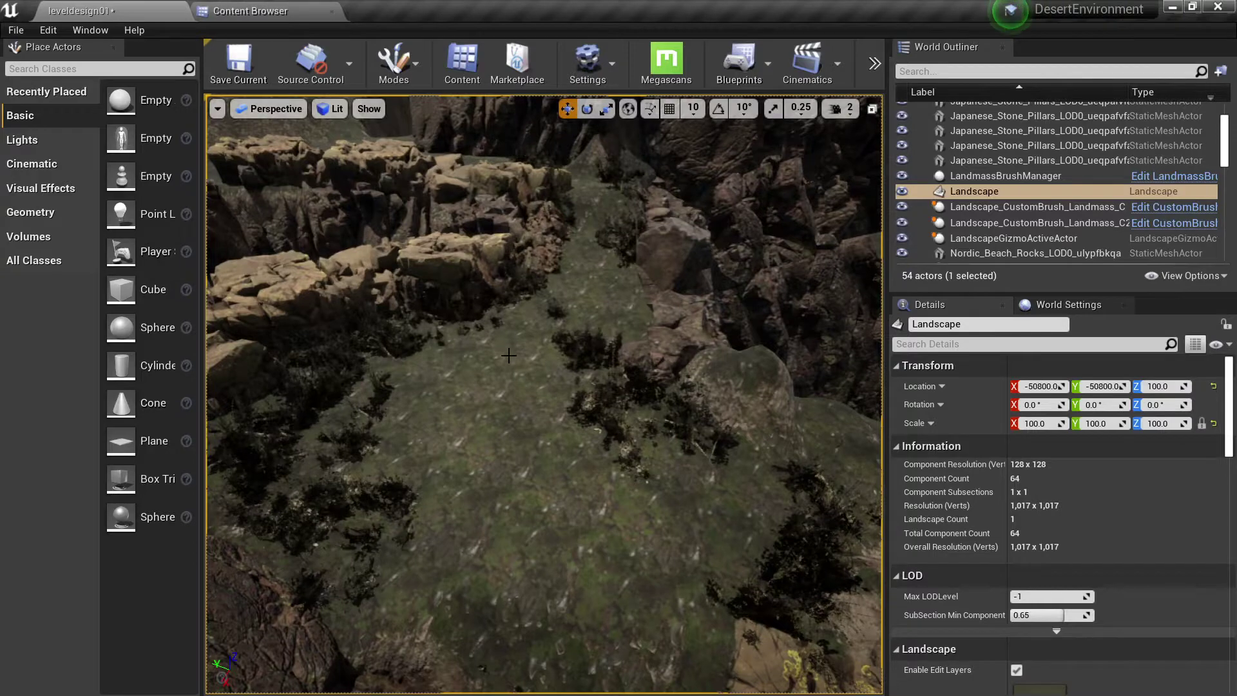
pyautogui.moveTo(530, 267); pyautogui.dragTo(532, 210, button='right')
pyautogui.click(532, 184)
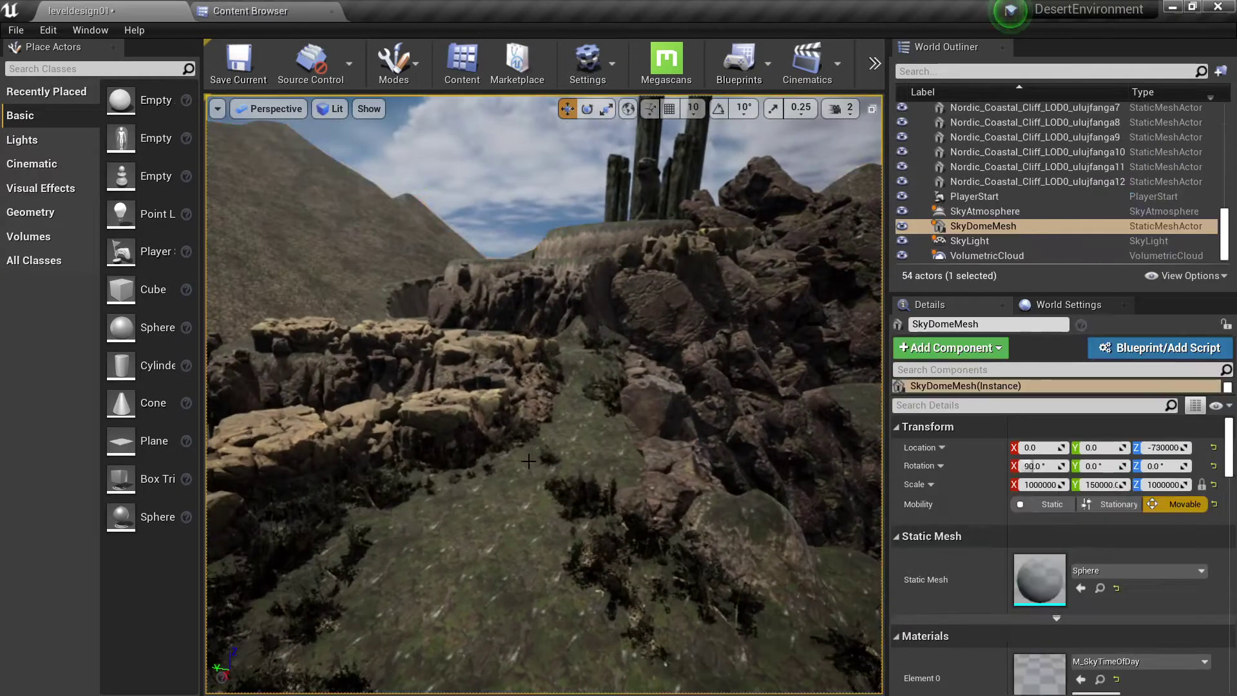
pyautogui.click(513, 548)
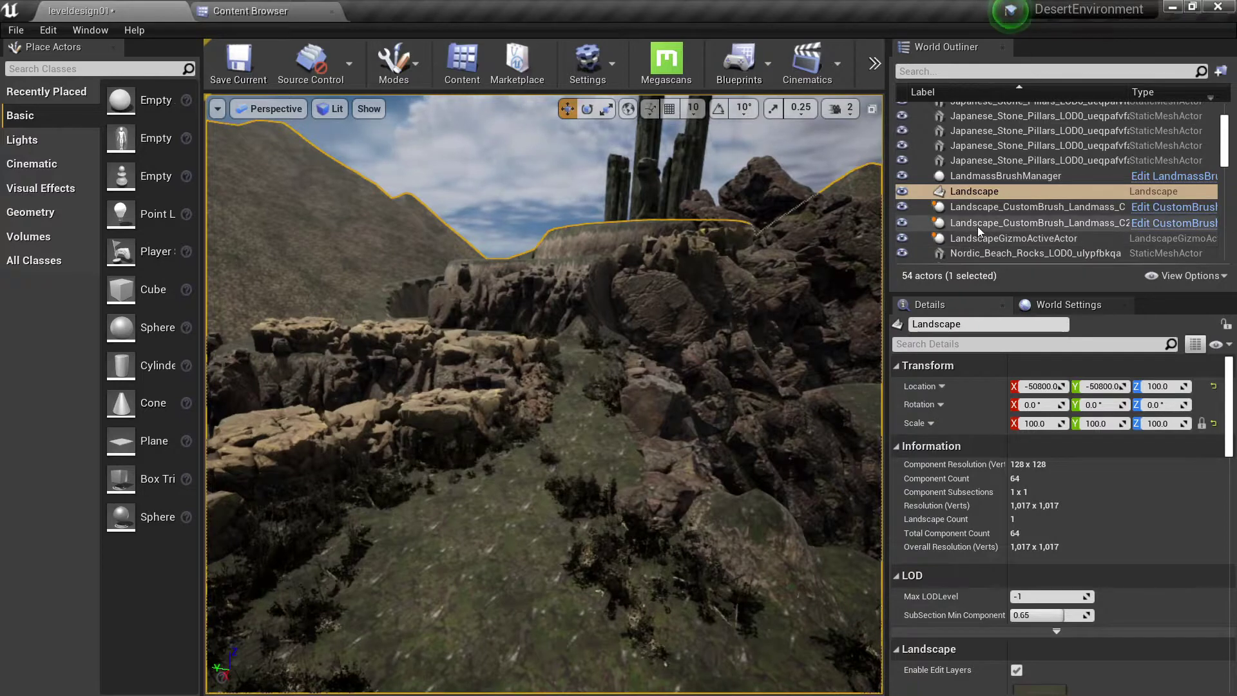
pyautogui.scroll(-5, 1050, 503)
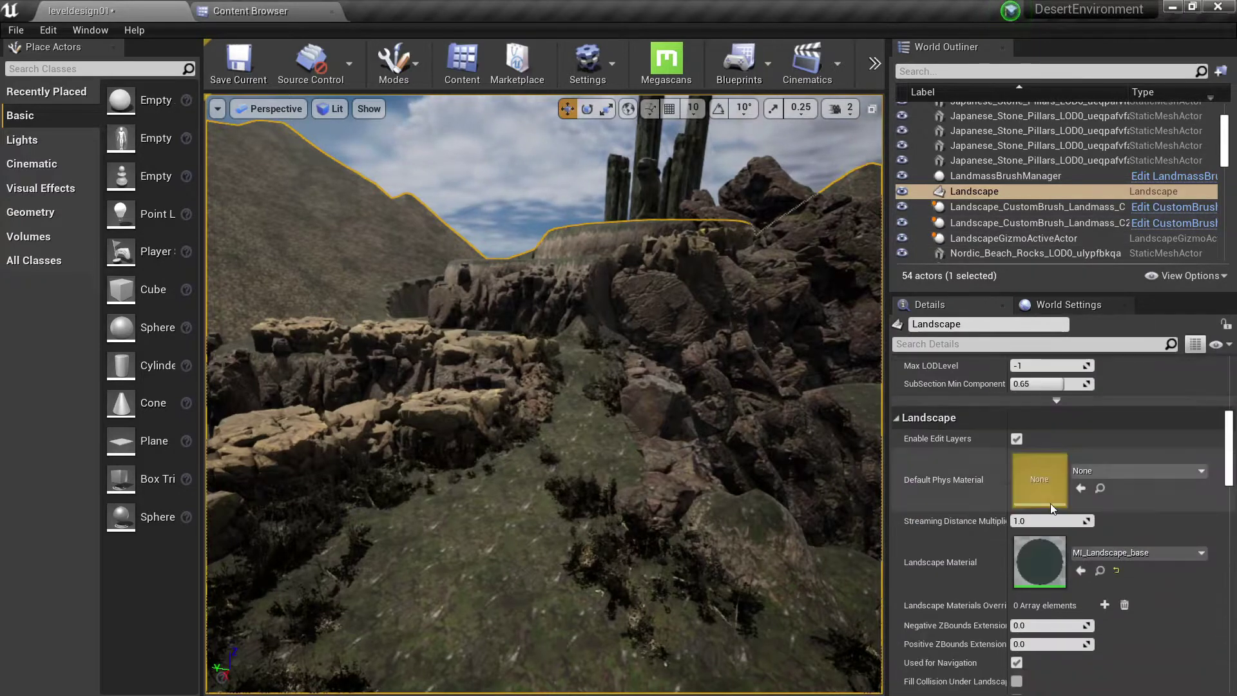
pyautogui.click(1104, 569)
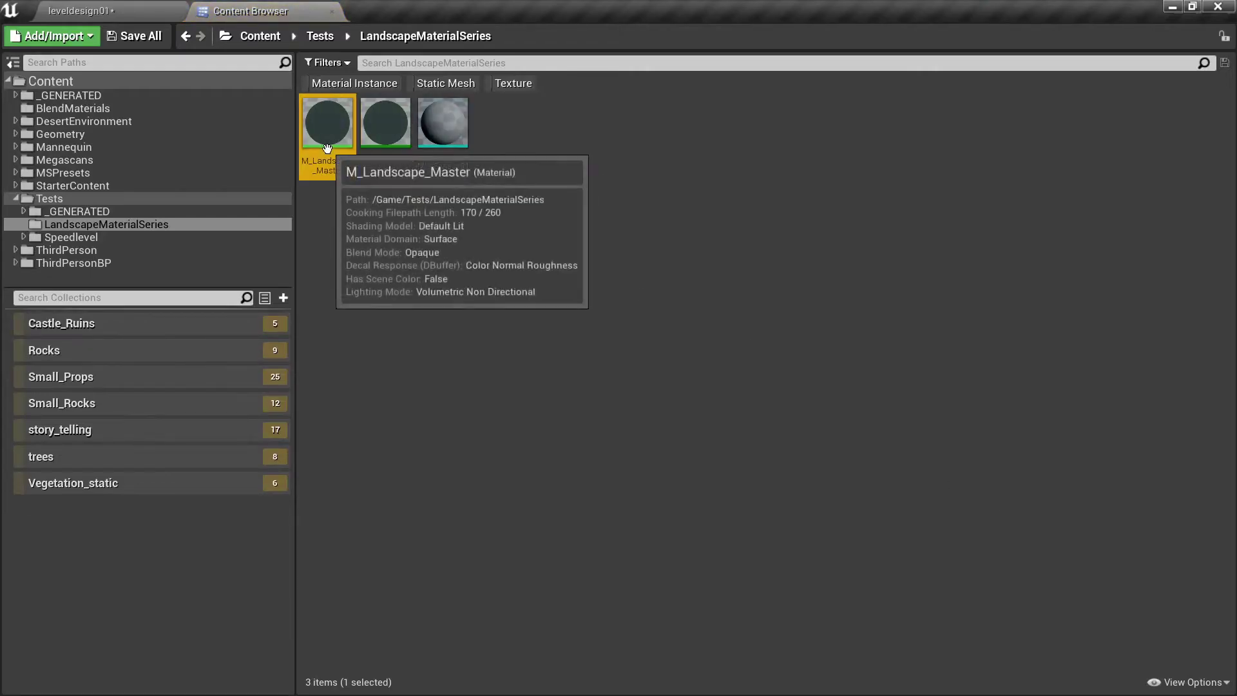
# Open the M_Landscape_Master material and examine its node graph, including the Layer Blend node's layers.
pyautogui.doubleClick(327, 149)
pyautogui.scroll(-12, 494, 210)
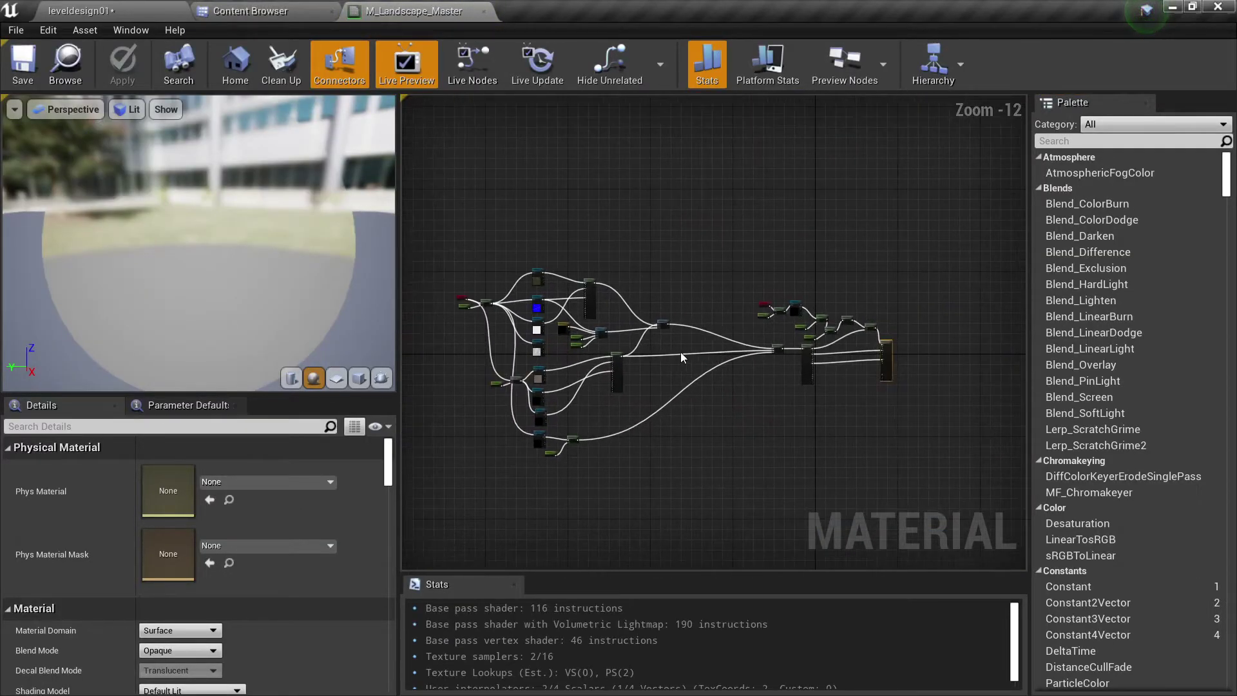
pyautogui.scroll(7, 778, 426)
pyautogui.scroll(-2, 676, 323)
pyautogui.moveTo(778, 427); pyautogui.dragTo(673, 322, button='right')
pyautogui.moveTo(827, 326); pyautogui.dragTo(608, 319, button='right')
pyautogui.moveTo(930, 331); pyautogui.dragTo(728, 302, button='right')
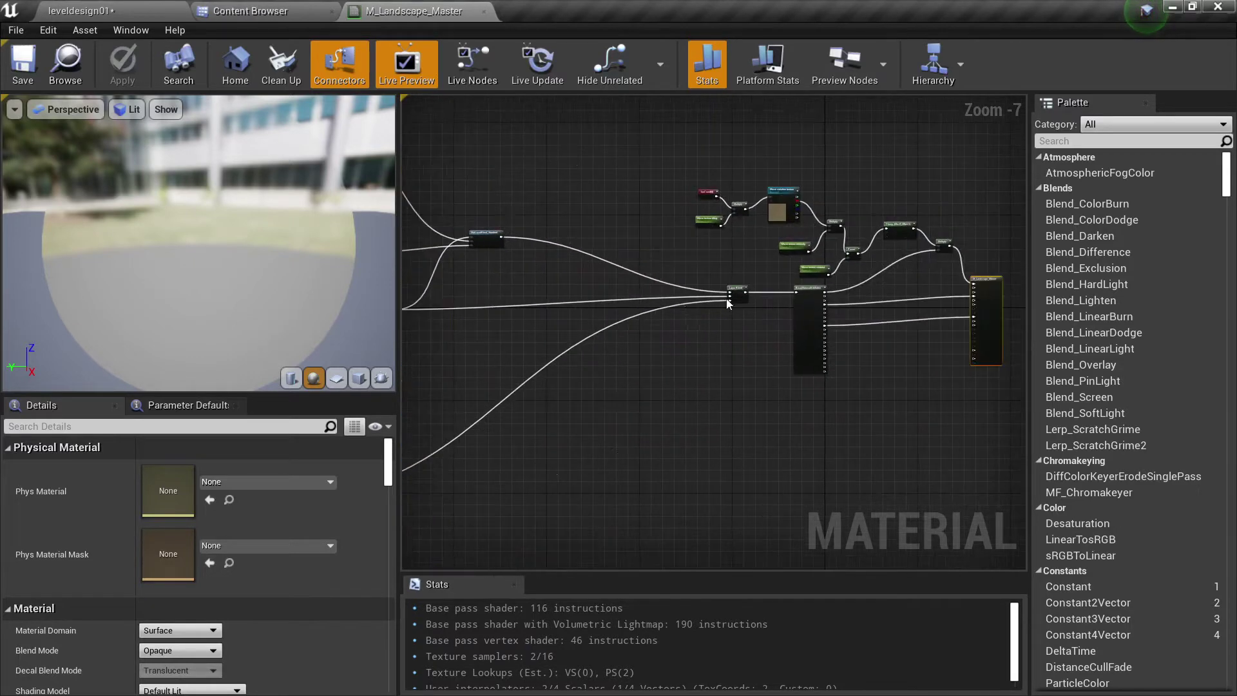
pyautogui.scroll(7, 737, 291)
pyautogui.click(745, 275)
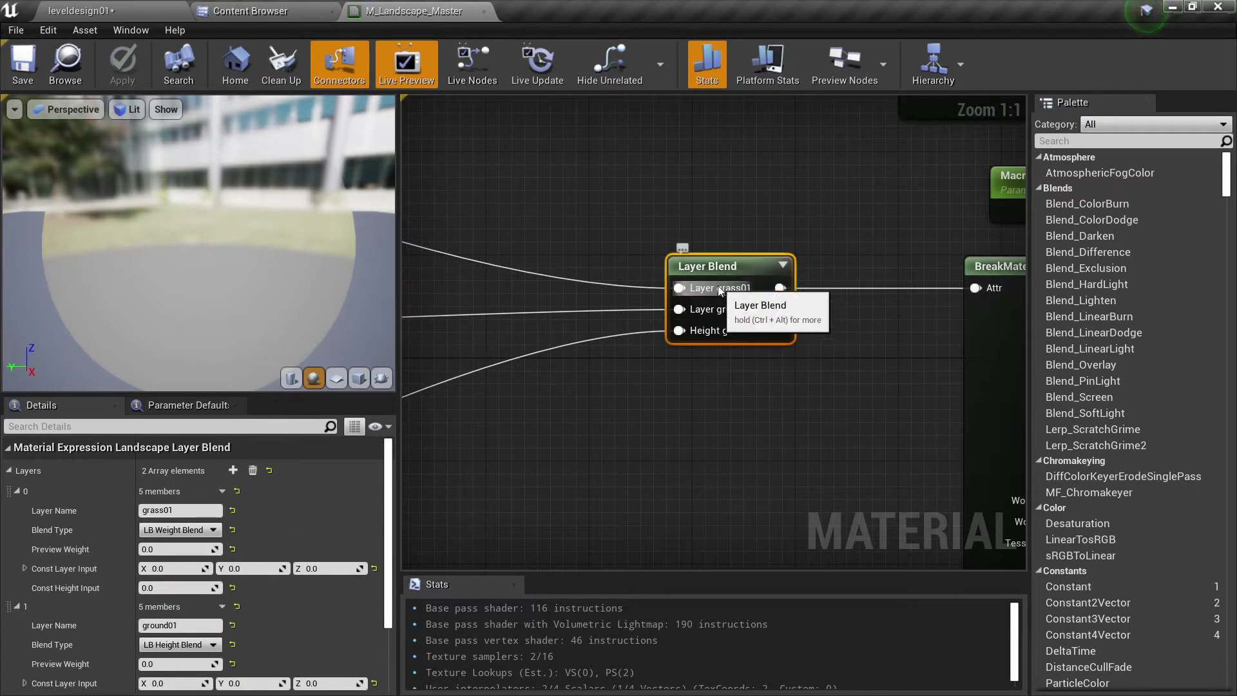
pyautogui.scroll(-9, 749, 335)
pyautogui.moveTo(749, 335); pyautogui.dragTo(902, 351, button='right')
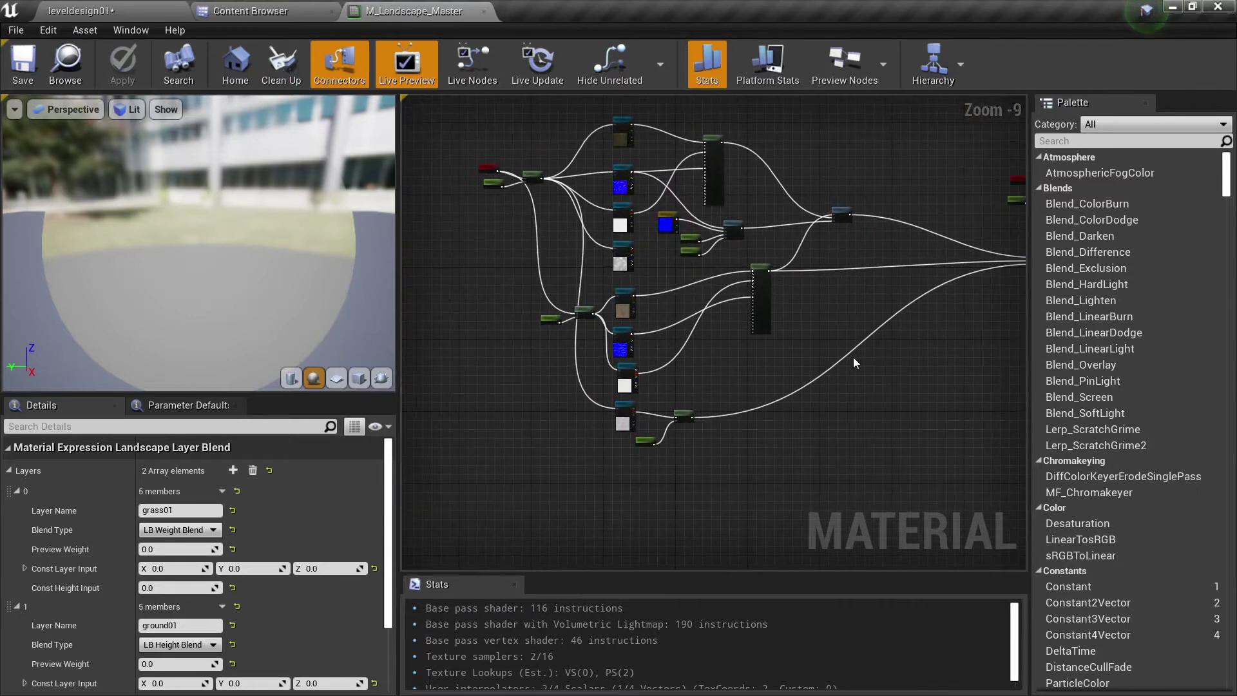
pyautogui.scroll(3, 847, 378)
# Open the Megascans Surfaces folder and filter its contents to show only textures.
pyautogui.click(270, 11)
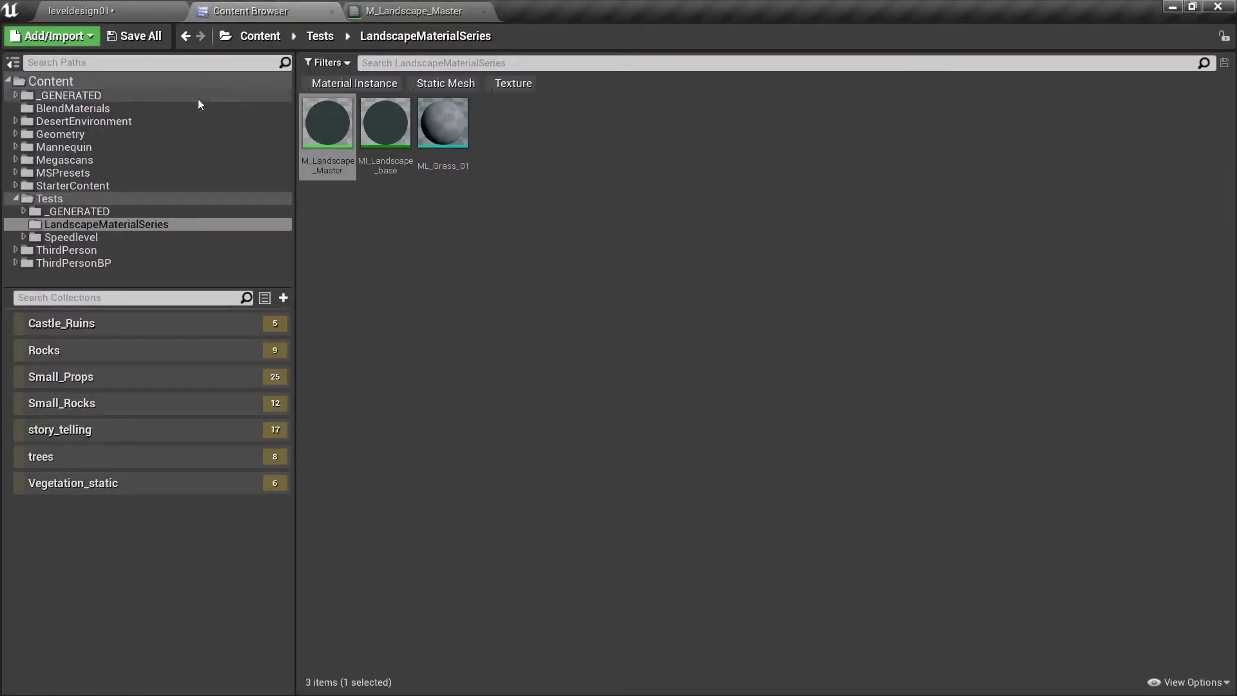
pyautogui.click(86, 160)
pyautogui.doubleClick(491, 138)
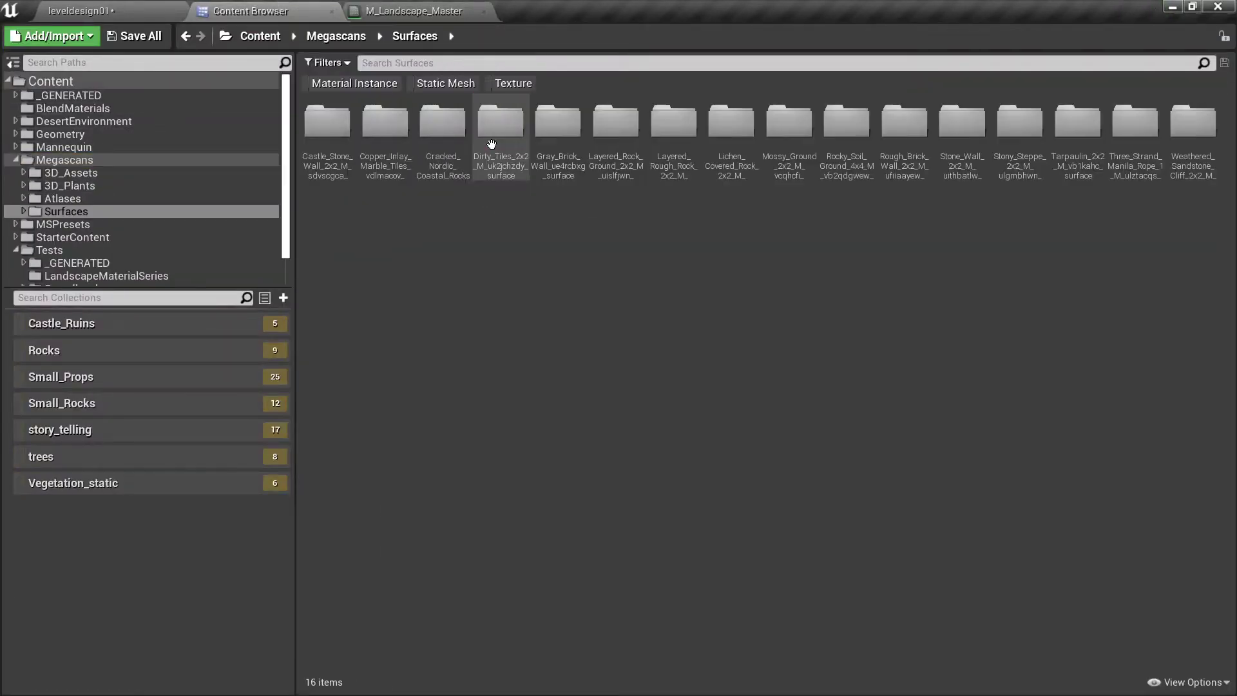
pyautogui.click(513, 84)
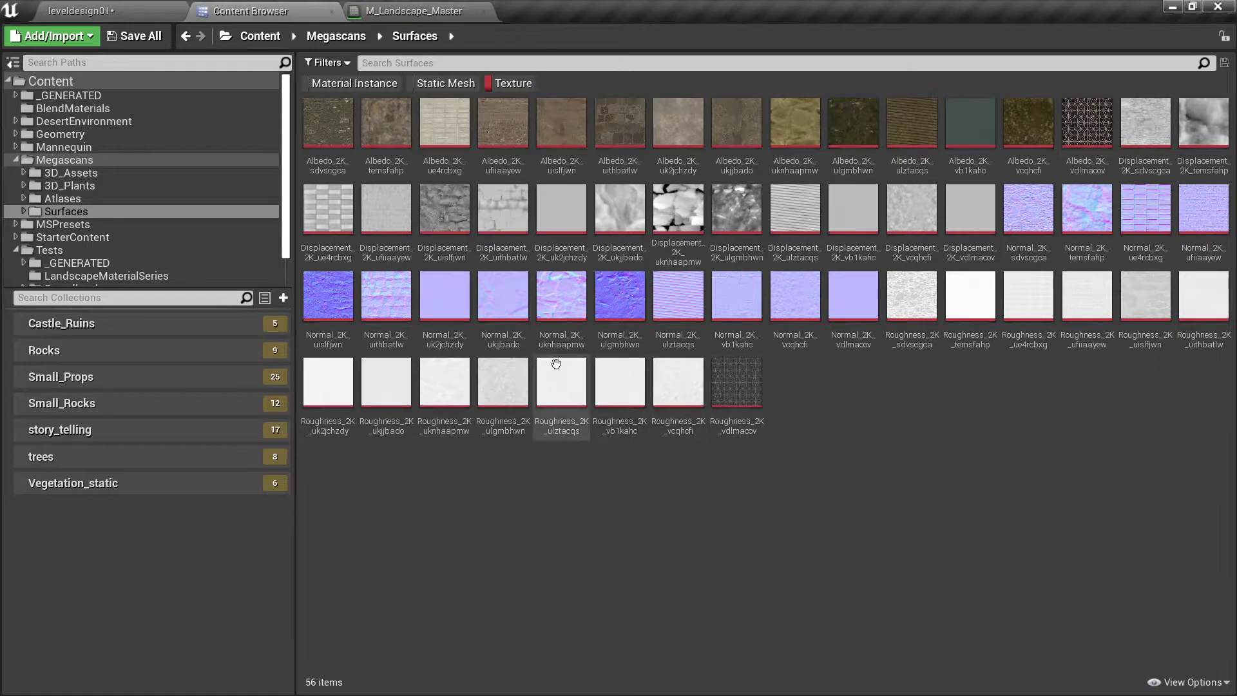
# Preview the albedo textures ukjjbado, temsfahp, sdvscgca and vcqhcfi one by one as candidates for the landscape.
pyautogui.doubleClick(740, 161)
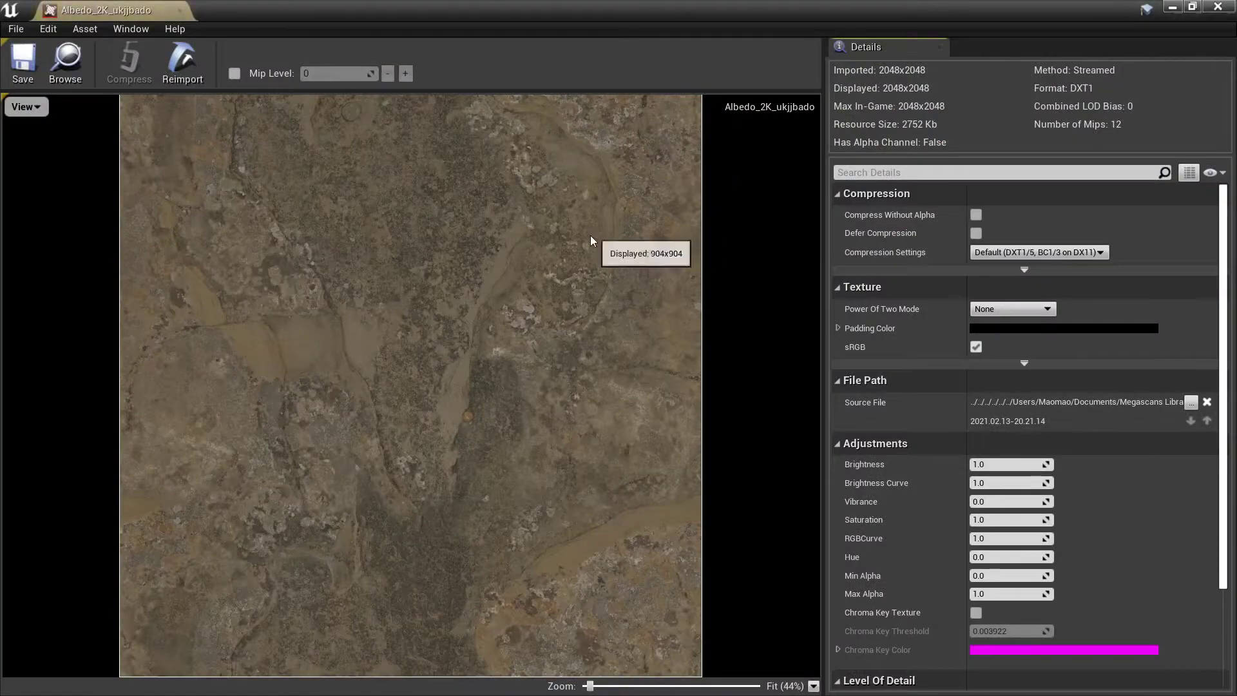
pyautogui.click(65, 61)
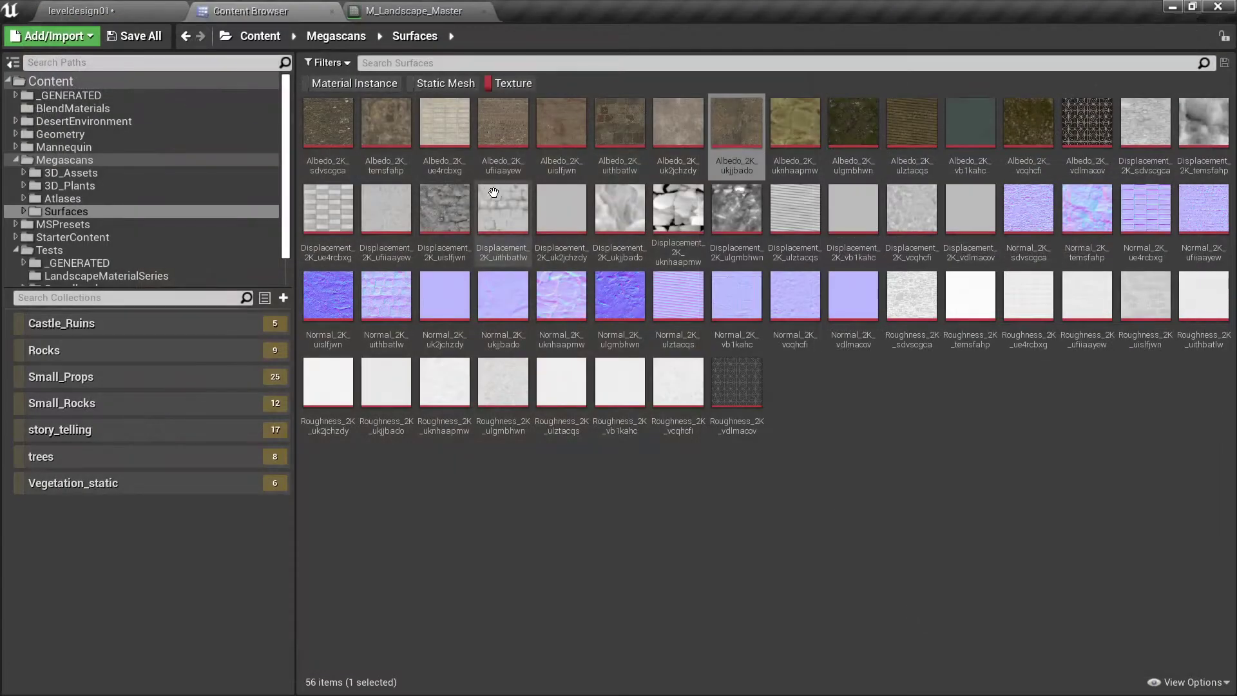
pyautogui.doubleClick(394, 155)
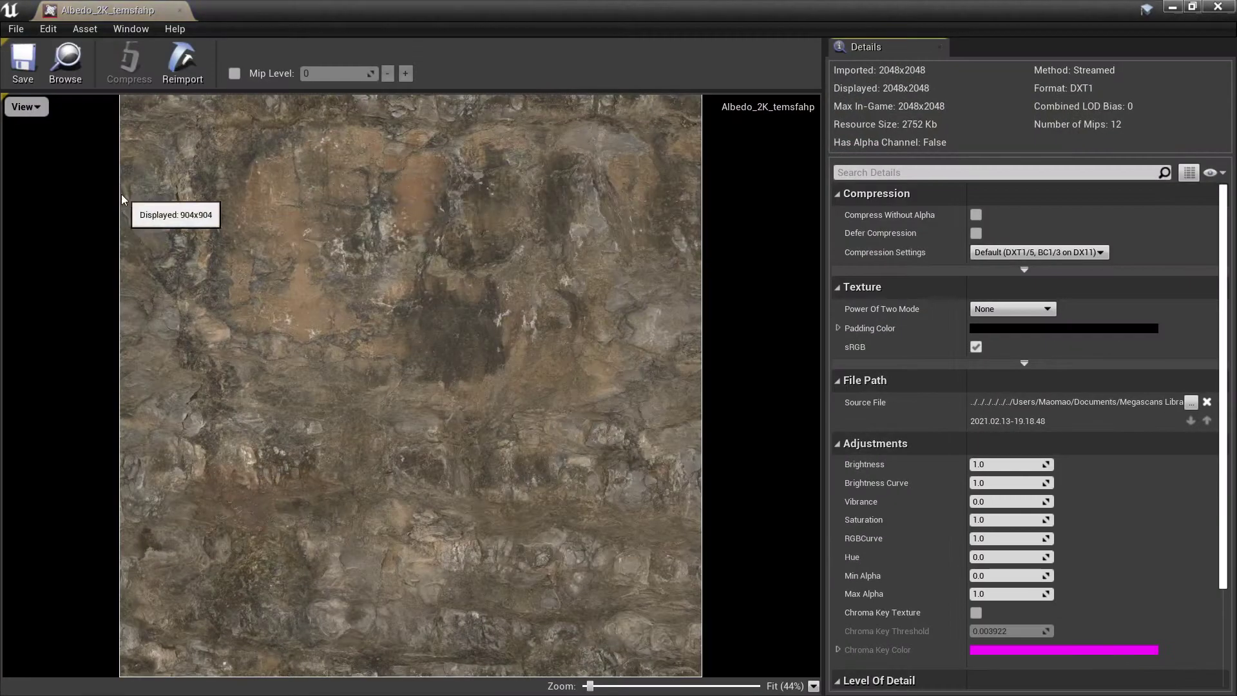
pyautogui.middleClick(102, 15)
pyautogui.doubleClick(351, 130)
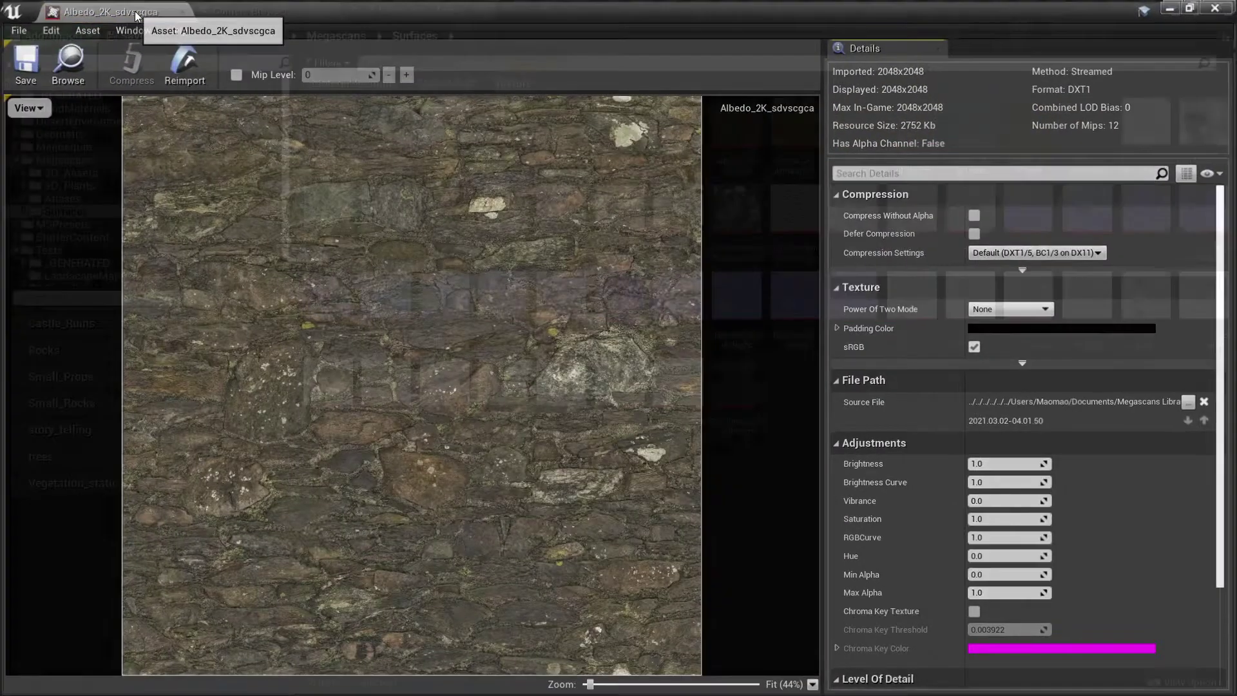
pyautogui.middleClick(106, 10)
pyautogui.click(1032, 140)
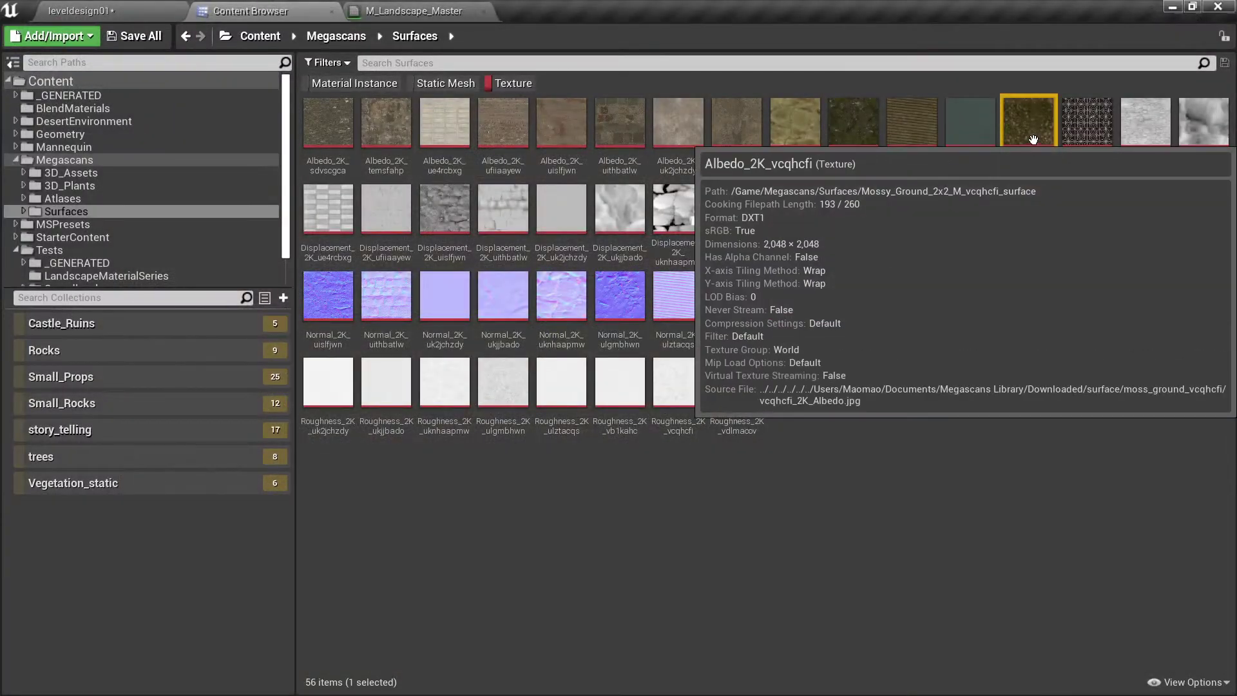
pyautogui.doubleClick(1028, 120)
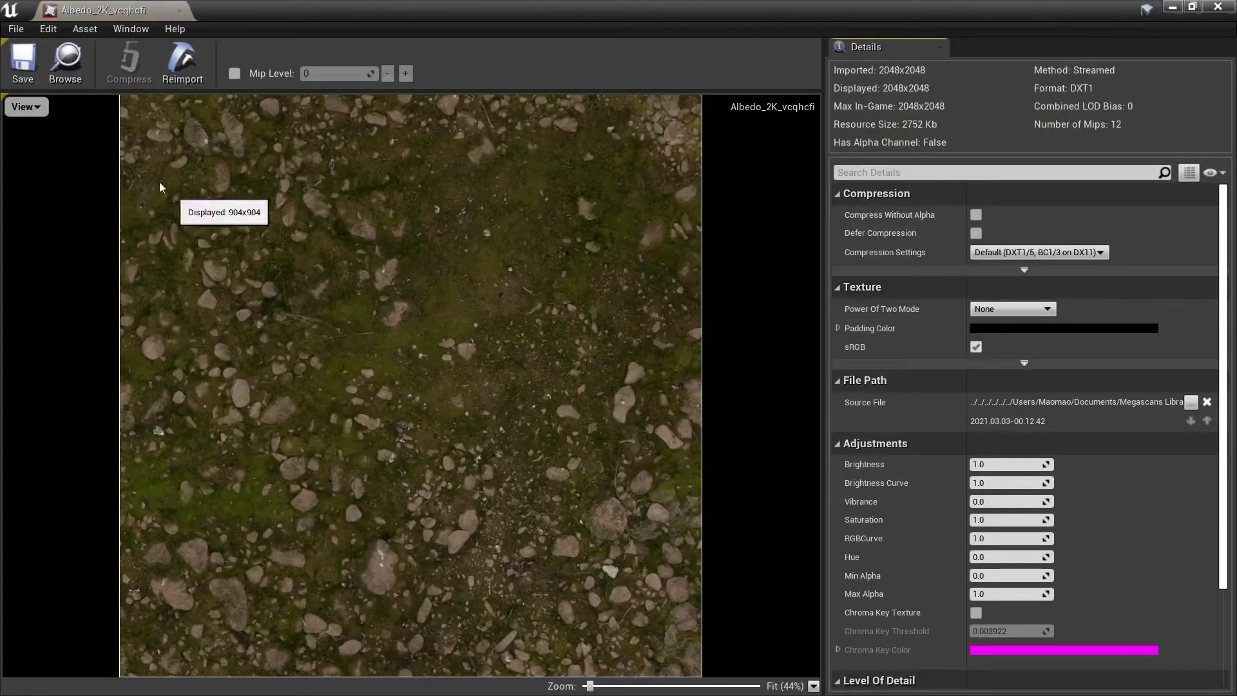
pyautogui.middleClick(119, 14)
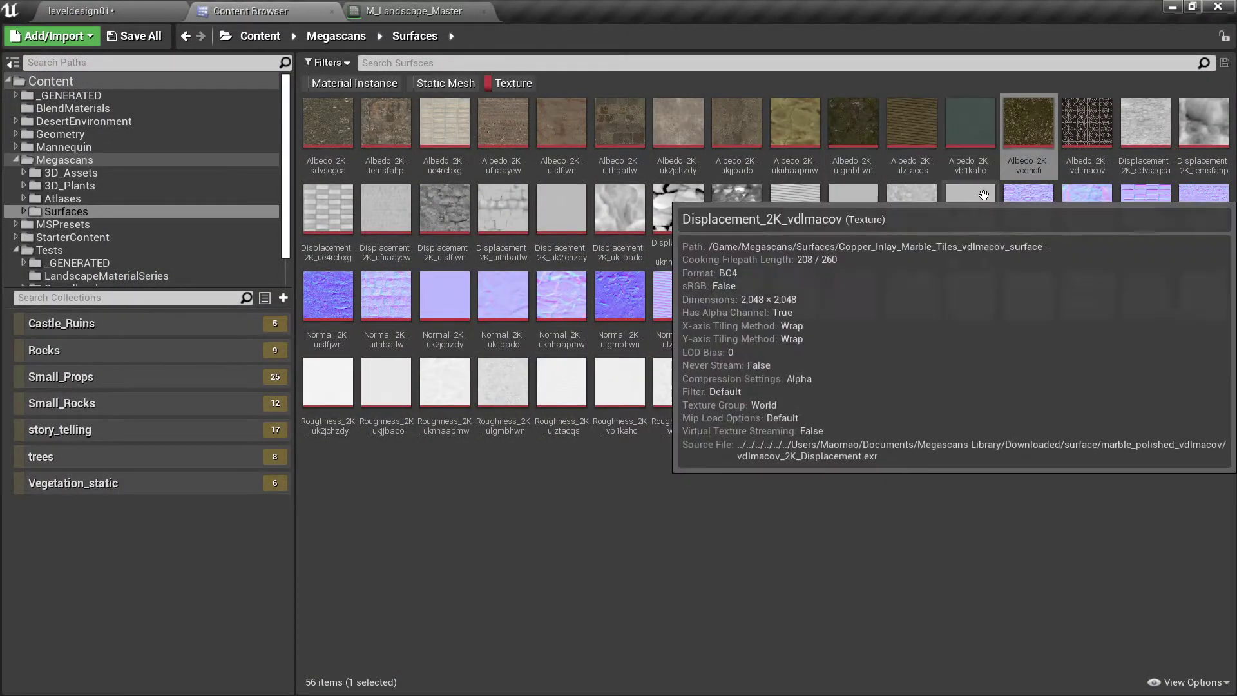
# Compare the Albedo_2K_ulgmbhwn texture and the level's current ground with the Albedo_2K_vcqhcfi mossy ground texture.
pyautogui.doubleClick(859, 165)
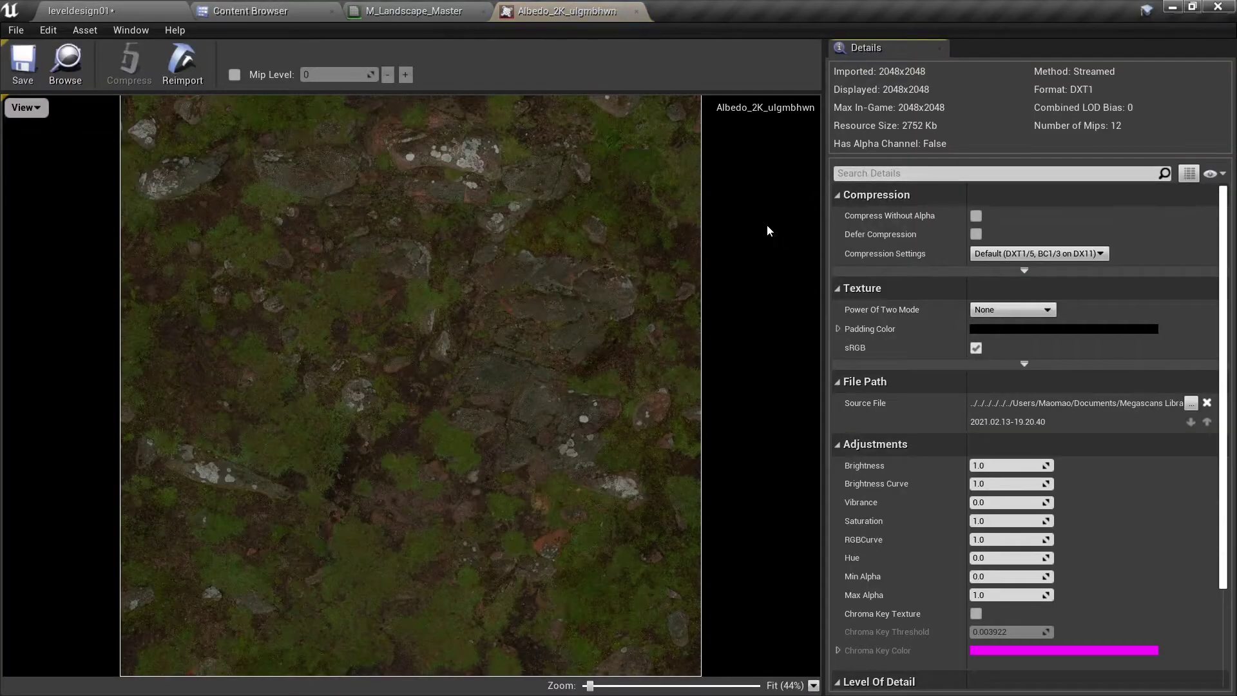
pyautogui.click(84, 11)
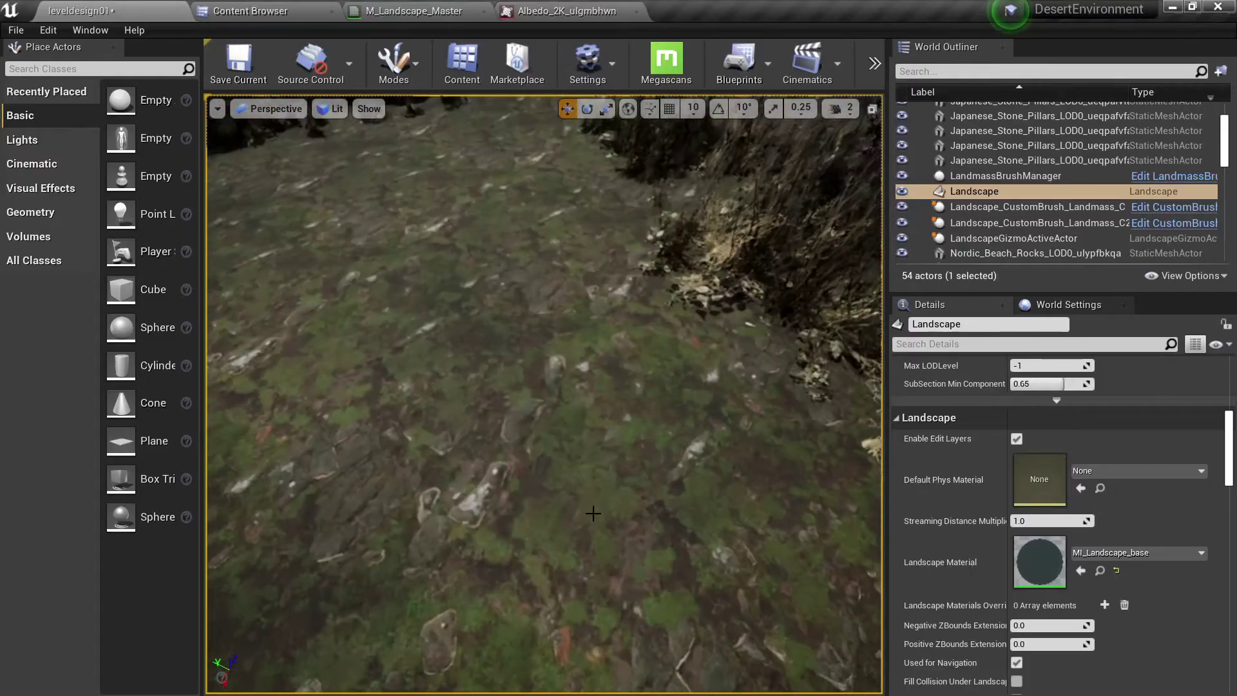
pyautogui.click(412, 11)
pyautogui.click(235, 9)
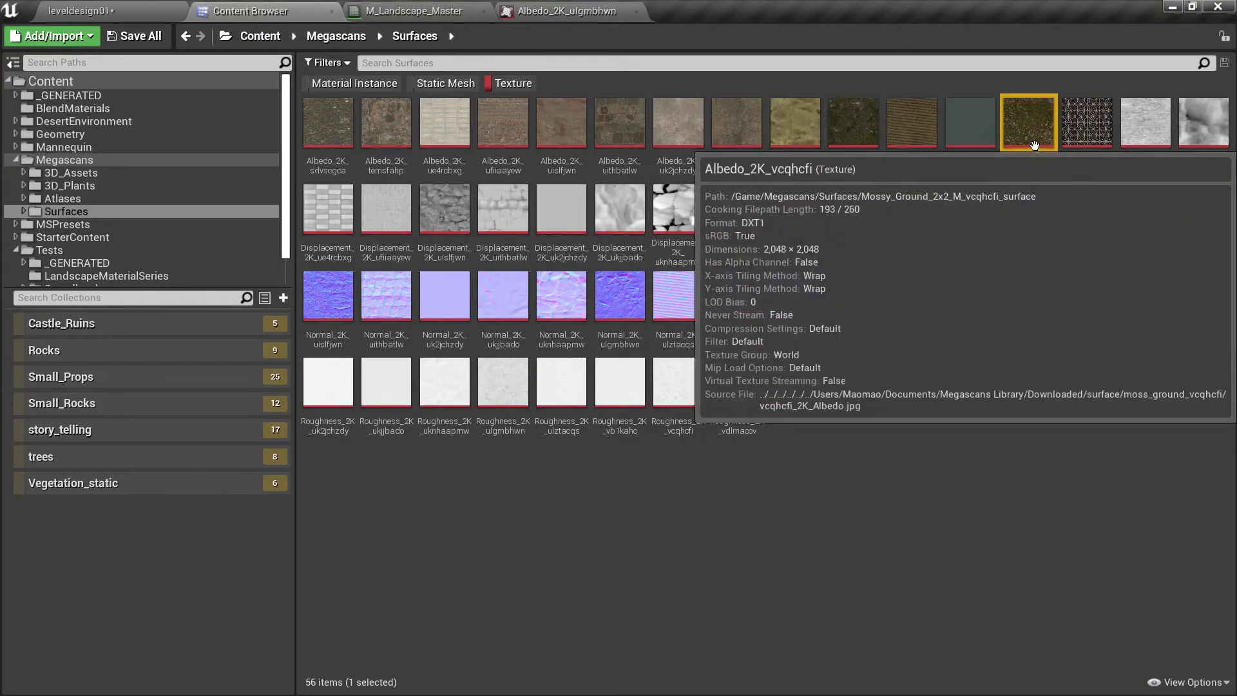
pyautogui.doubleClick(1034, 149)
pyautogui.scroll(-1, 538, 397)
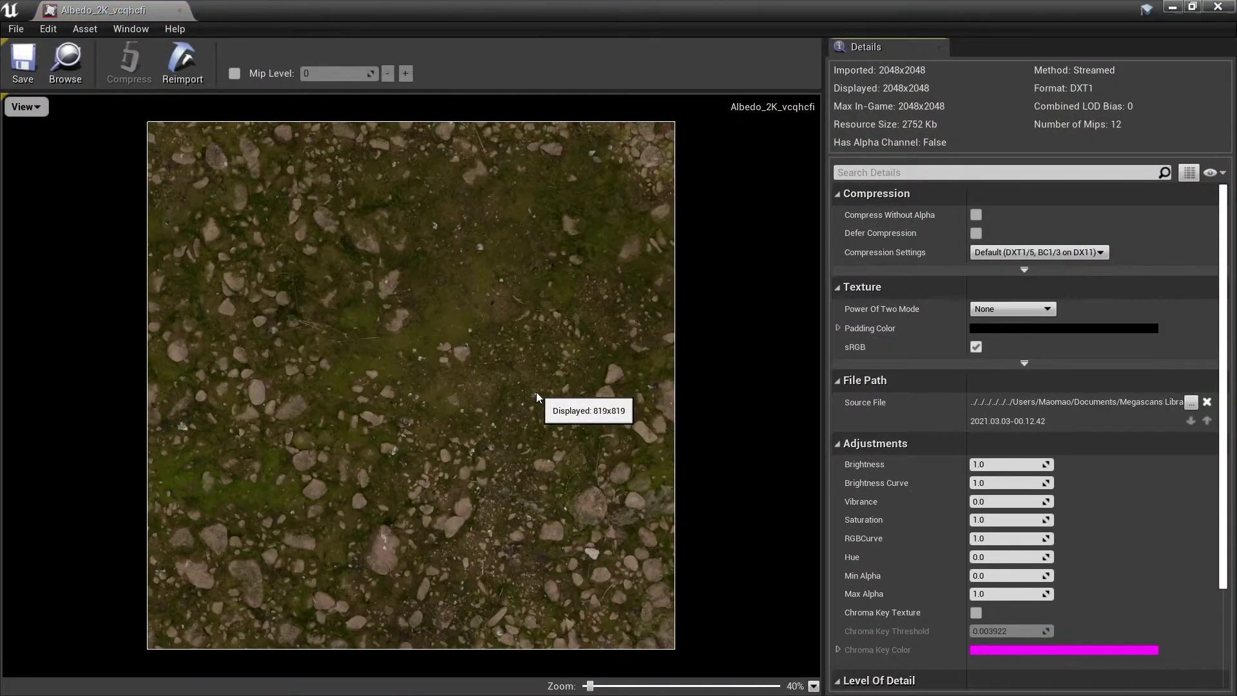
pyautogui.click(179, 11)
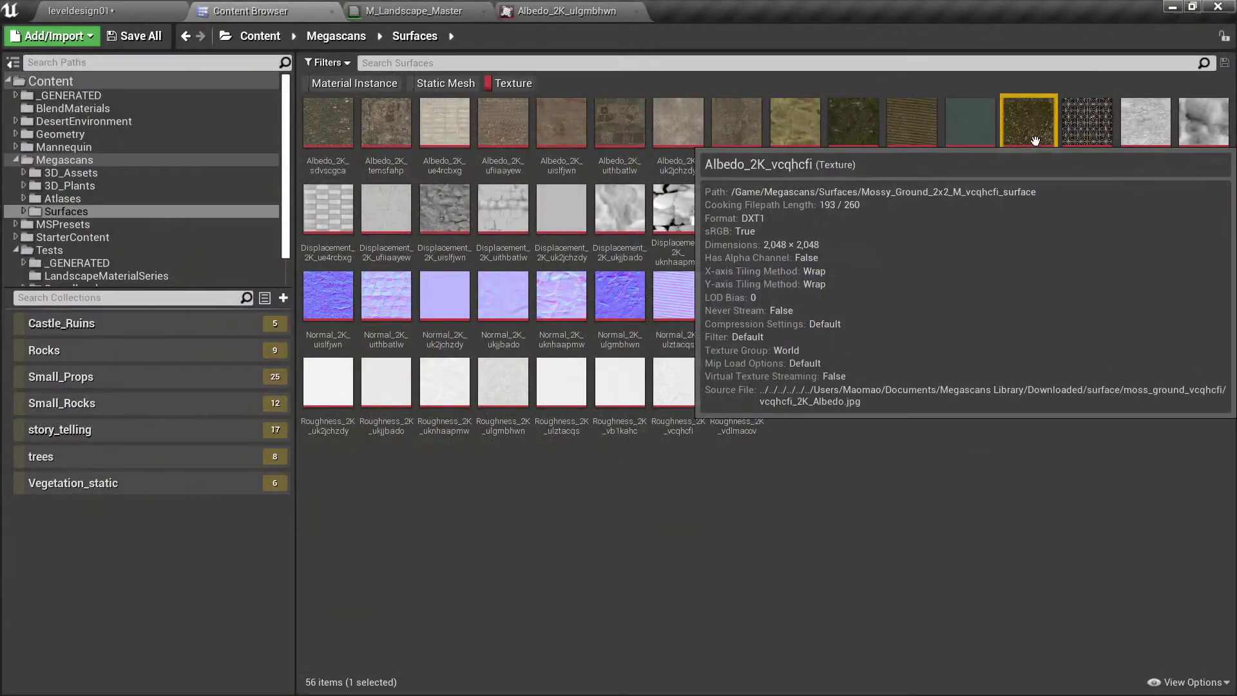
# Add the albedo, displacement, normal and roughness textures from the Mossy_Ground_2x2_M_vcqhcfi_surface folder to the M_Landscape_Master graph.
pyautogui.hotkey('ctrl', 'b')
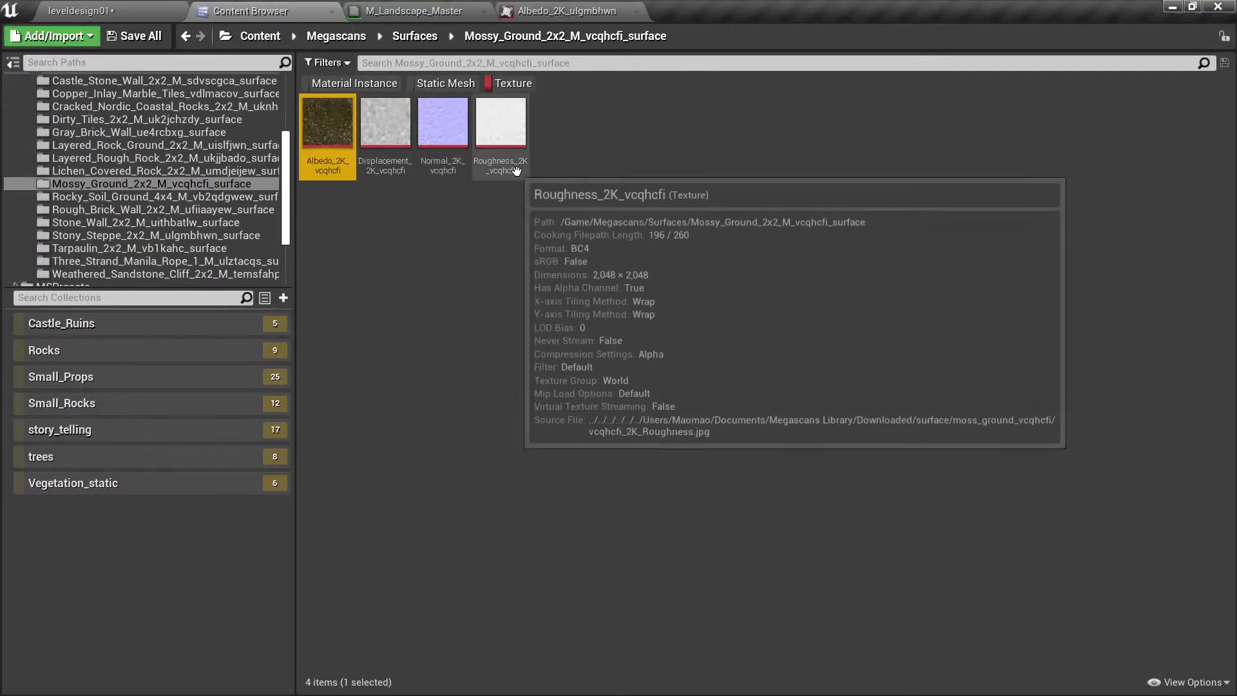
pyautogui.keyDown('shift'); pyautogui.click(506, 139); pyautogui.keyUp('shift')
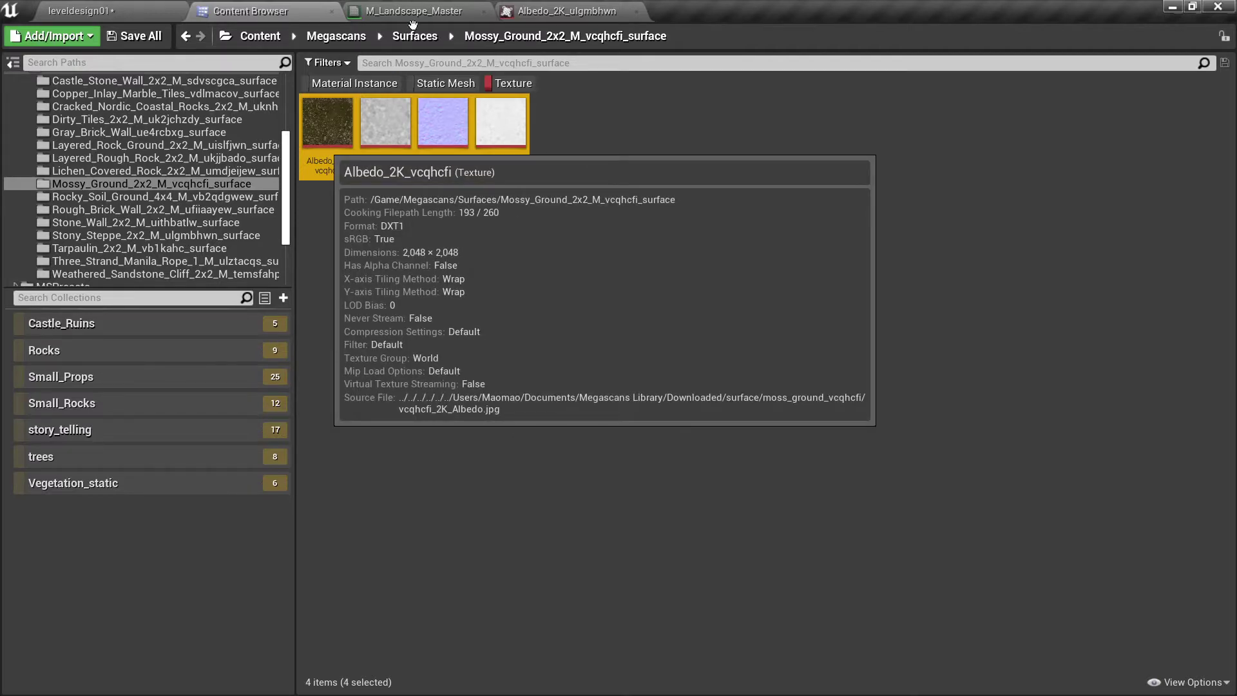
pyautogui.moveTo(413, 24); pyautogui.dragTo(599, 458)
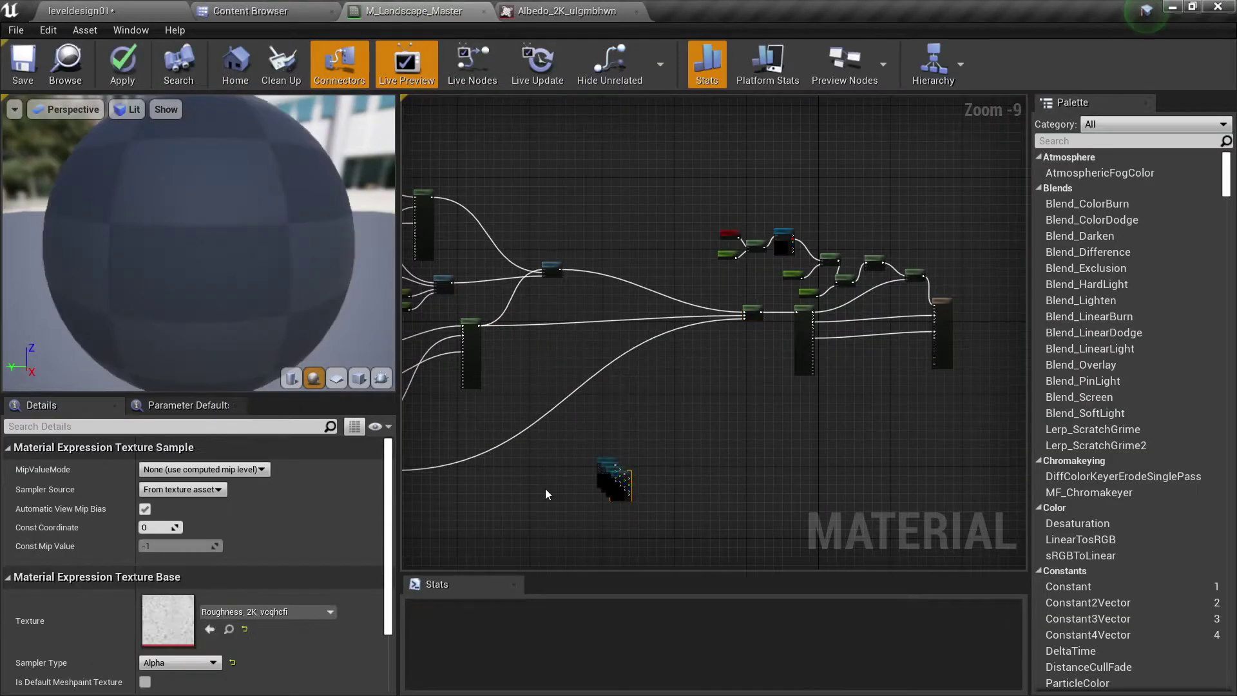
# Move the four mossy ground texture samples below the existing texture sets in the graph.
pyautogui.moveTo(547, 494); pyautogui.dragTo(675, 344, button='right')
pyautogui.moveTo(745, 354); pyautogui.dragTo(469, 454)
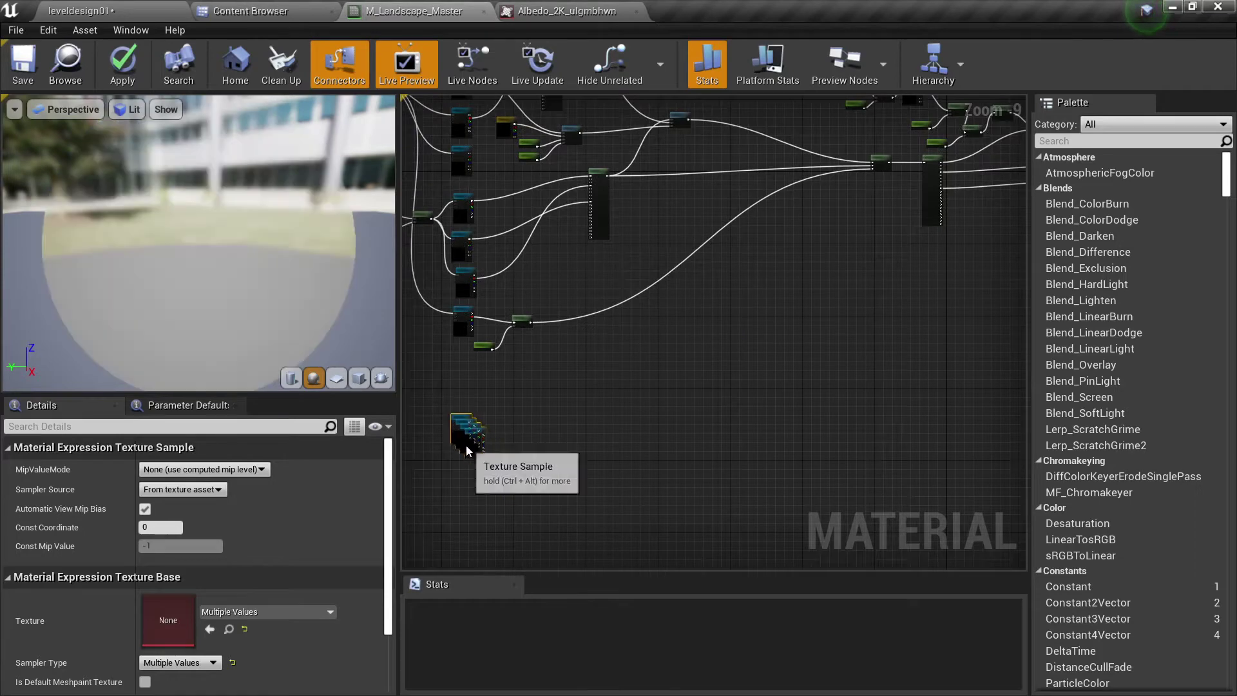
pyautogui.moveTo(526, 142); pyautogui.dragTo(703, 261, button='right')
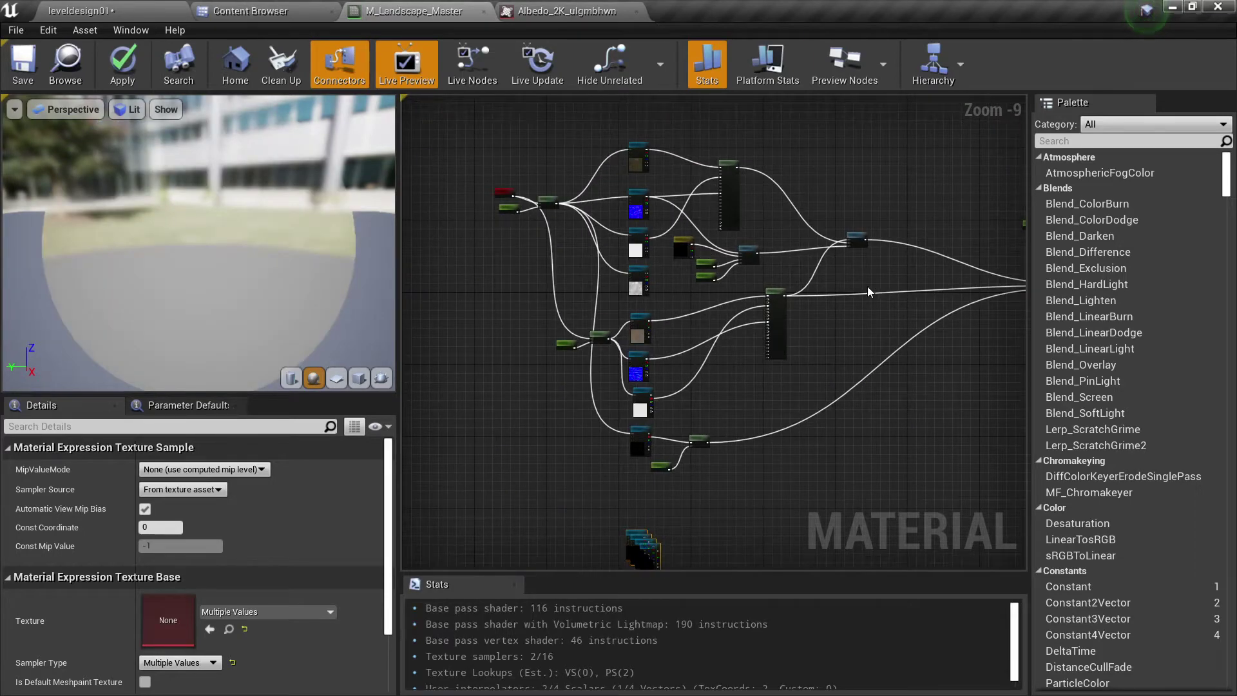
# Examine how the existing texture sets, slope mask and material attributes feed the Layer Blend node.
pyautogui.moveTo(1018, 311); pyautogui.dragTo(841, 314, button='right')
pyautogui.scroll(6, 831, 319)
pyautogui.moveTo(767, 376); pyautogui.dragTo(605, 389, button='right')
pyautogui.scroll(-6, 615, 391)
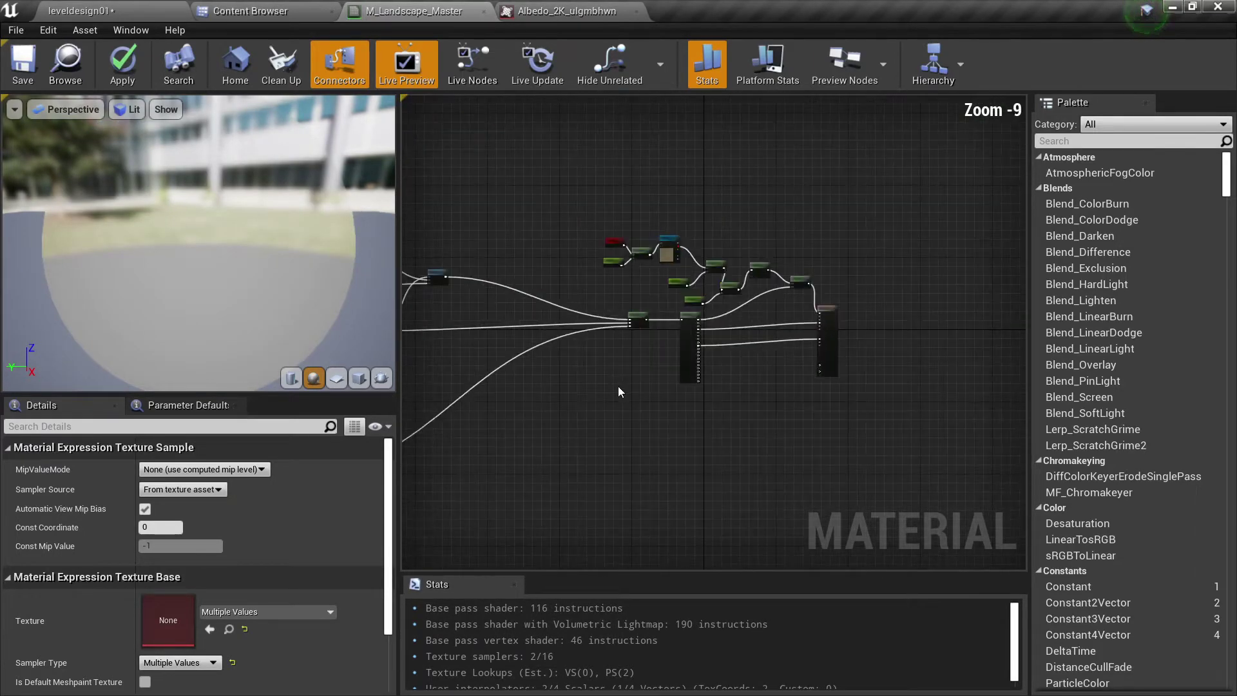
pyautogui.scroll(3, 630, 288)
pyautogui.moveTo(698, 384); pyautogui.dragTo(752, 355, button='right')
pyautogui.scroll(-3, 760, 309)
pyautogui.scroll(7, 721, 265)
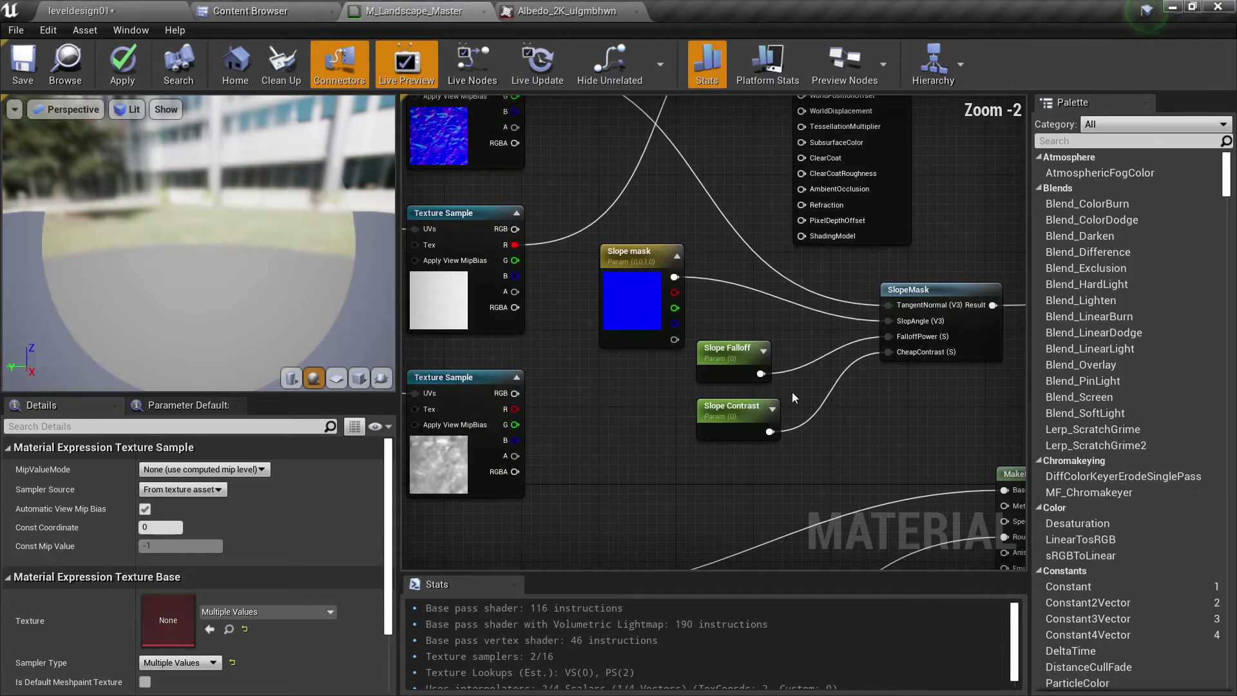
pyautogui.scroll(-4, 587, 173)
pyautogui.scroll(-1, 587, 172)
pyautogui.scroll(6, 618, 180)
pyautogui.scroll(-6, 619, 180)
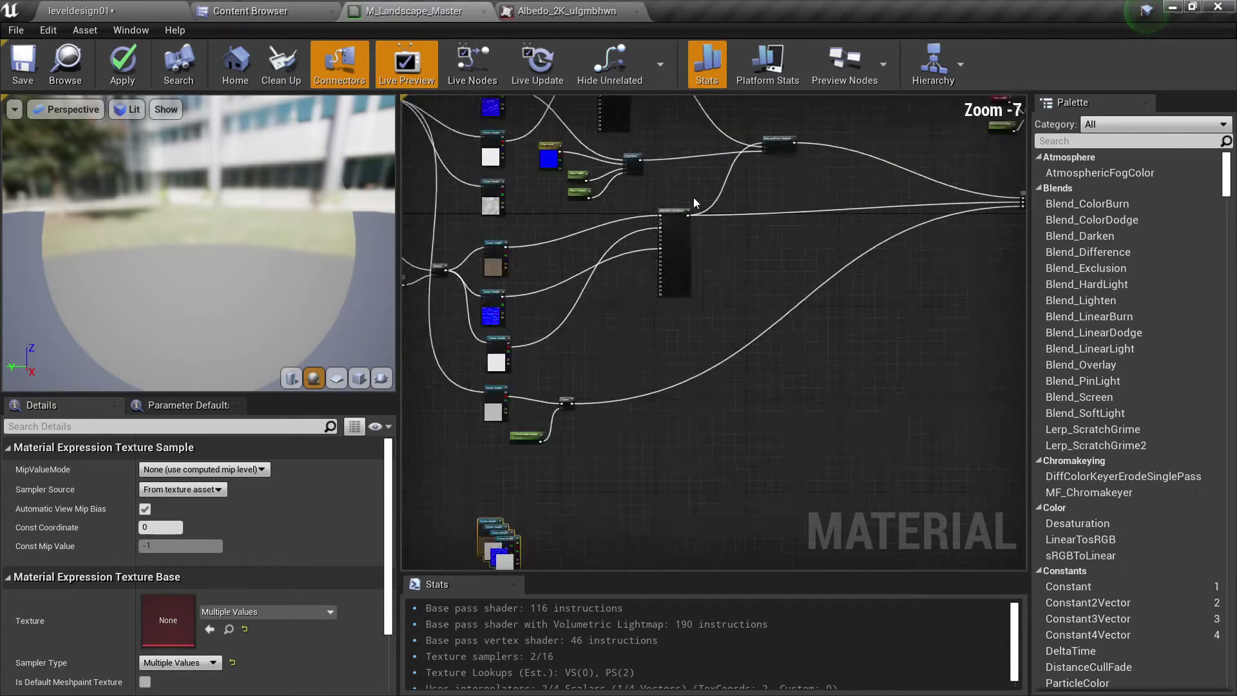
pyautogui.scroll(-1, 904, 241)
pyautogui.scroll(8, 905, 241)
pyautogui.click(795, 210)
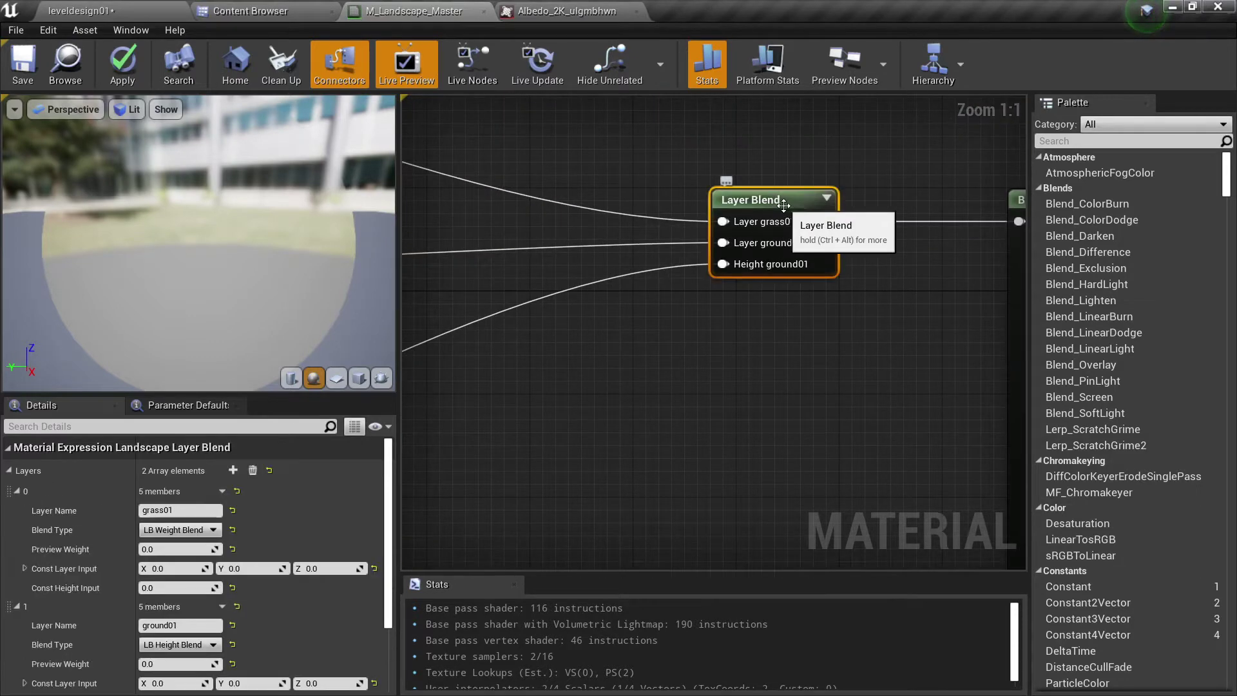
pyautogui.scroll(-6, 883, 210)
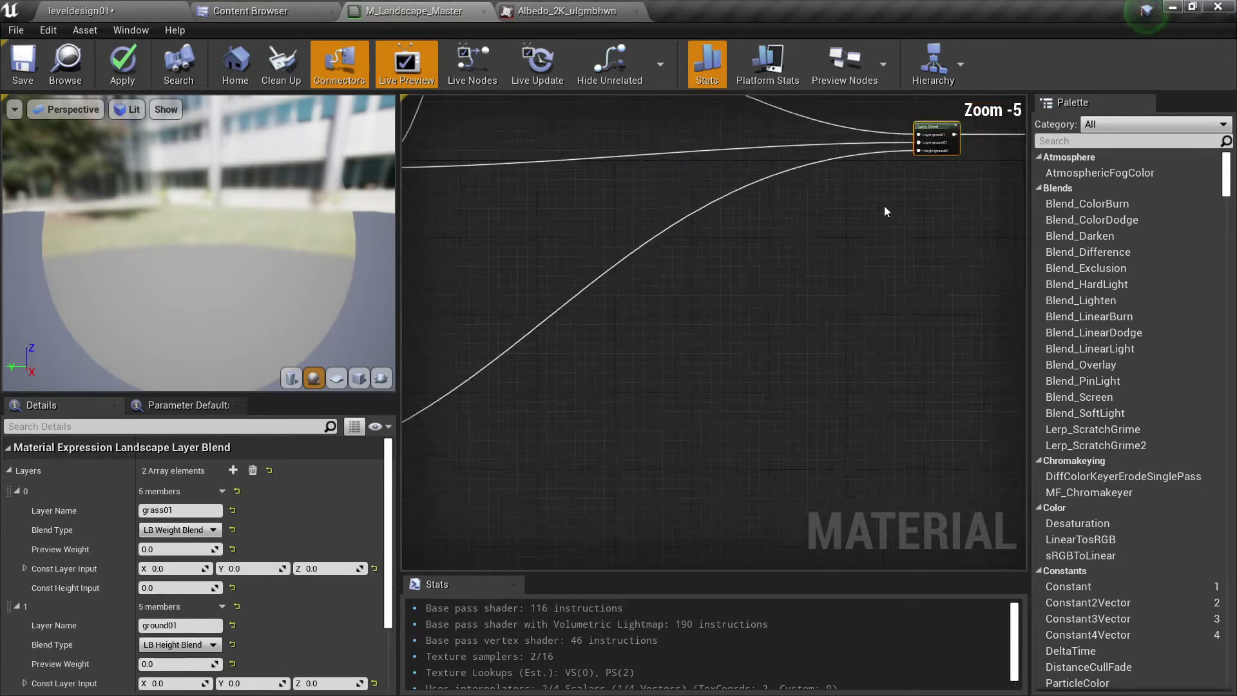
# Move the mossy texture samples into the free space beyond the Power node and add a MakeMaterialAttributes node beside them.
pyautogui.moveTo(478, 451); pyautogui.dragTo(479, 448)
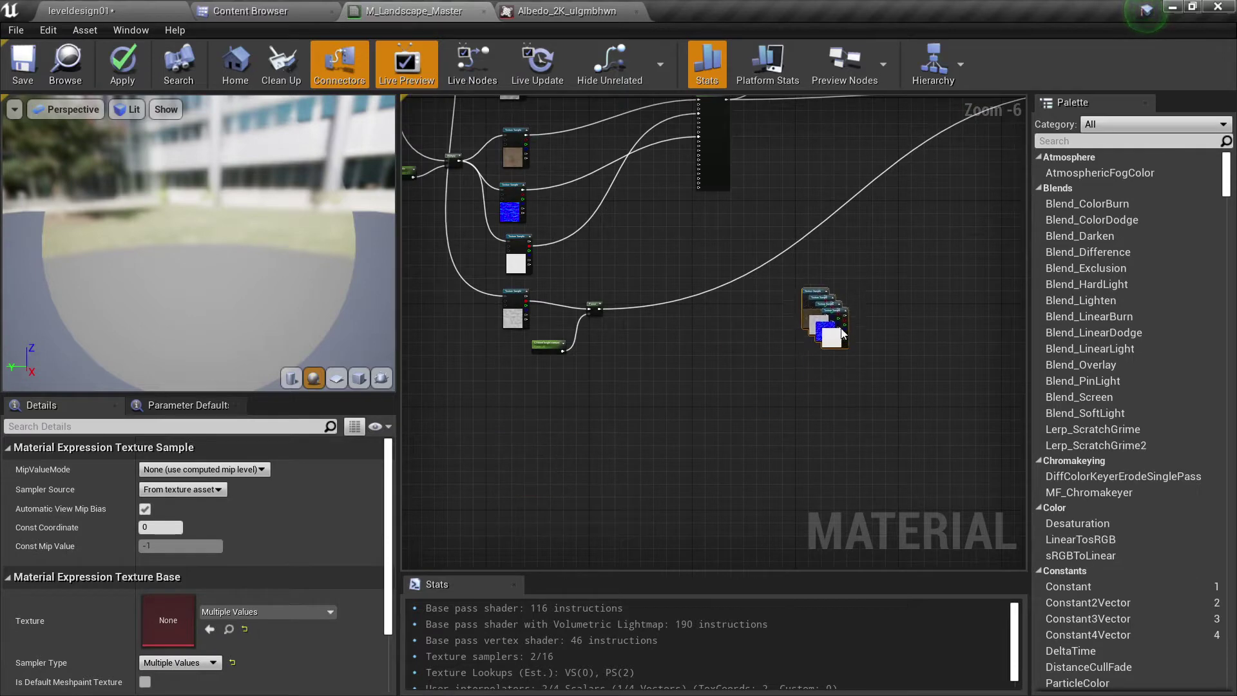
pyautogui.moveTo(842, 332); pyautogui.dragTo(509, 403, button='right')
pyautogui.scroll(4, 519, 309)
pyautogui.rightClick(699, 348)
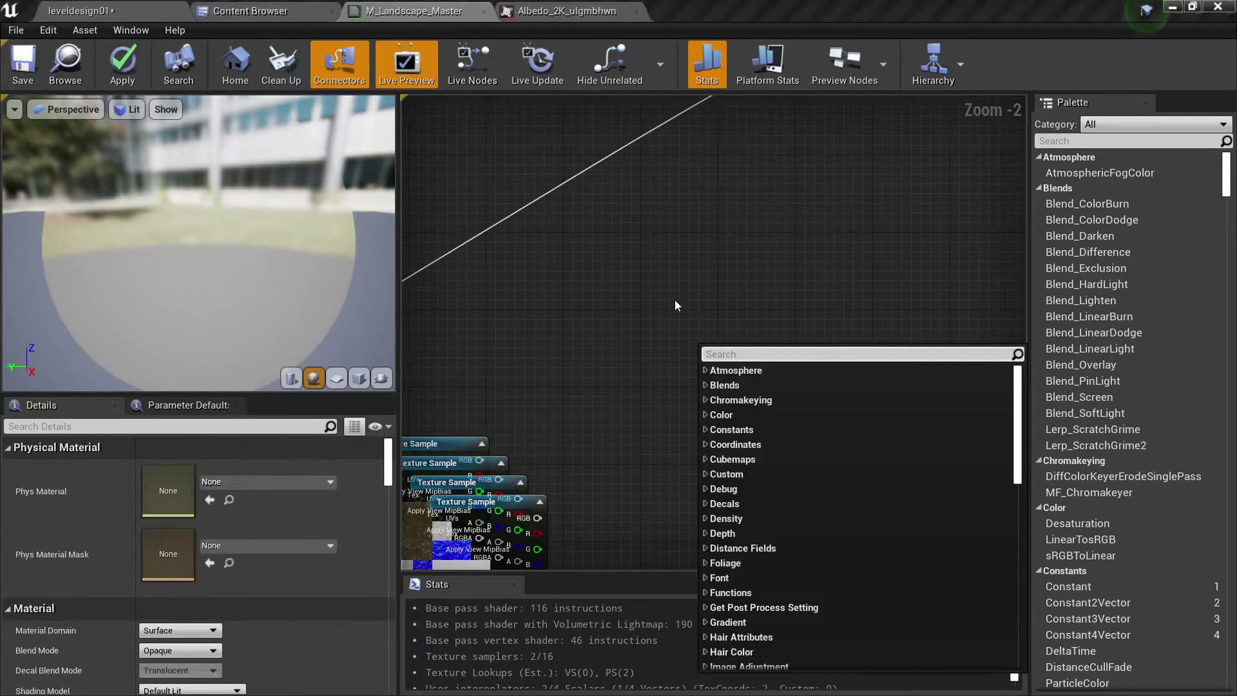
pyautogui.write('make mat')
pyautogui.press('Return')
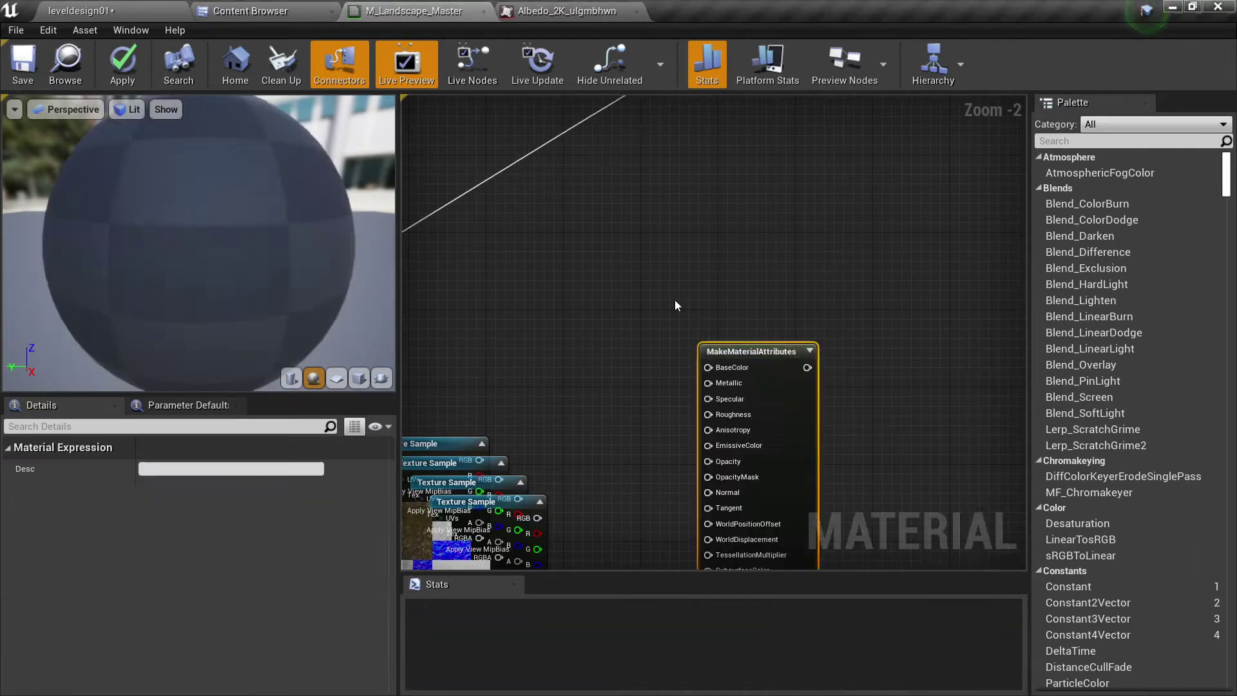
# Spread out the stacked mossy texture samples, separating the roughness, normal and albedo nodes from the displacement node.
pyautogui.moveTo(559, 298); pyautogui.dragTo(816, 120, button='right')
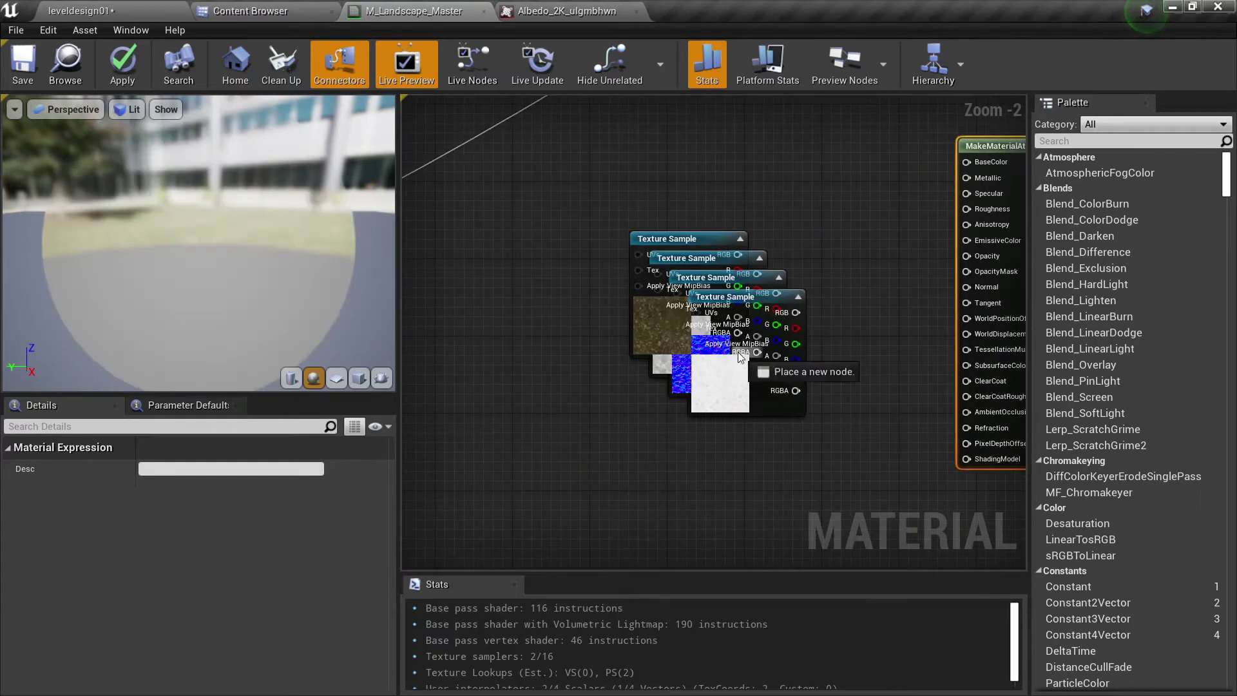
pyautogui.moveTo(720, 384); pyautogui.dragTo(556, 489)
pyautogui.moveTo(702, 364); pyautogui.dragTo(712, 499)
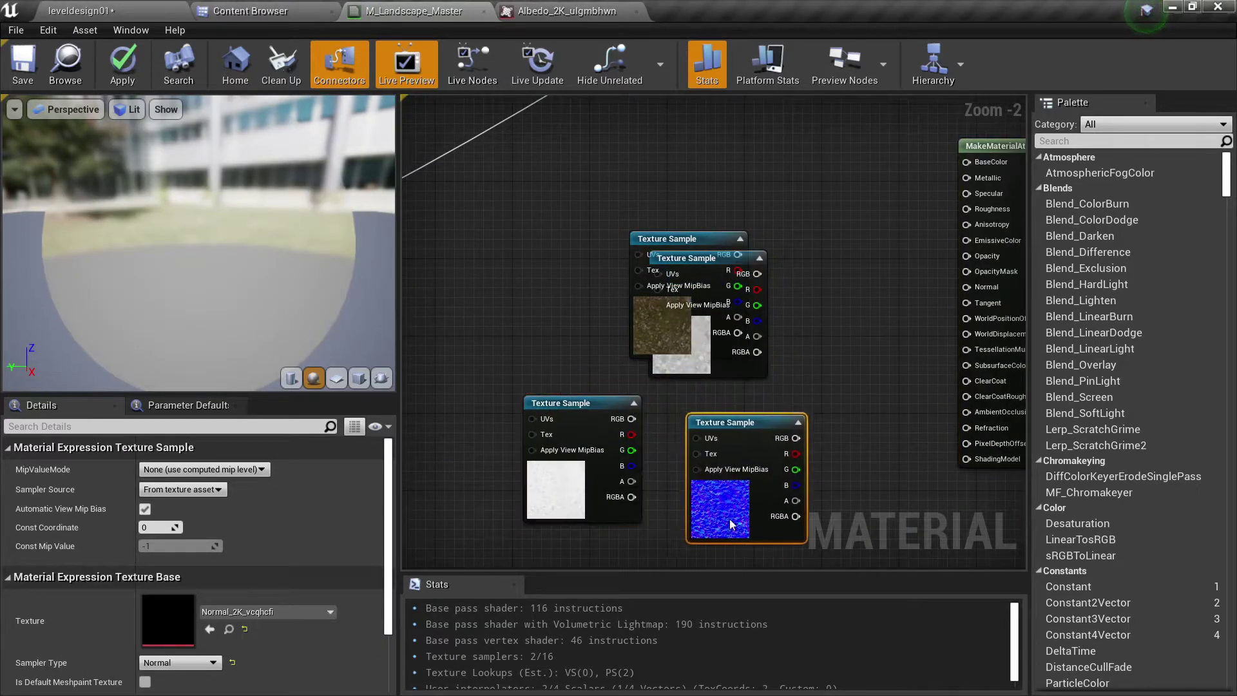
pyautogui.moveTo(664, 349); pyautogui.dragTo(712, 233)
# Connect the mossy albedo sample's RGB output to BaseColor on the new MakeMaterialAttributes node.
pyautogui.moveTo(712, 233); pyautogui.dragTo(567, 322, button='right')
pyautogui.scroll(3, 589, 274)
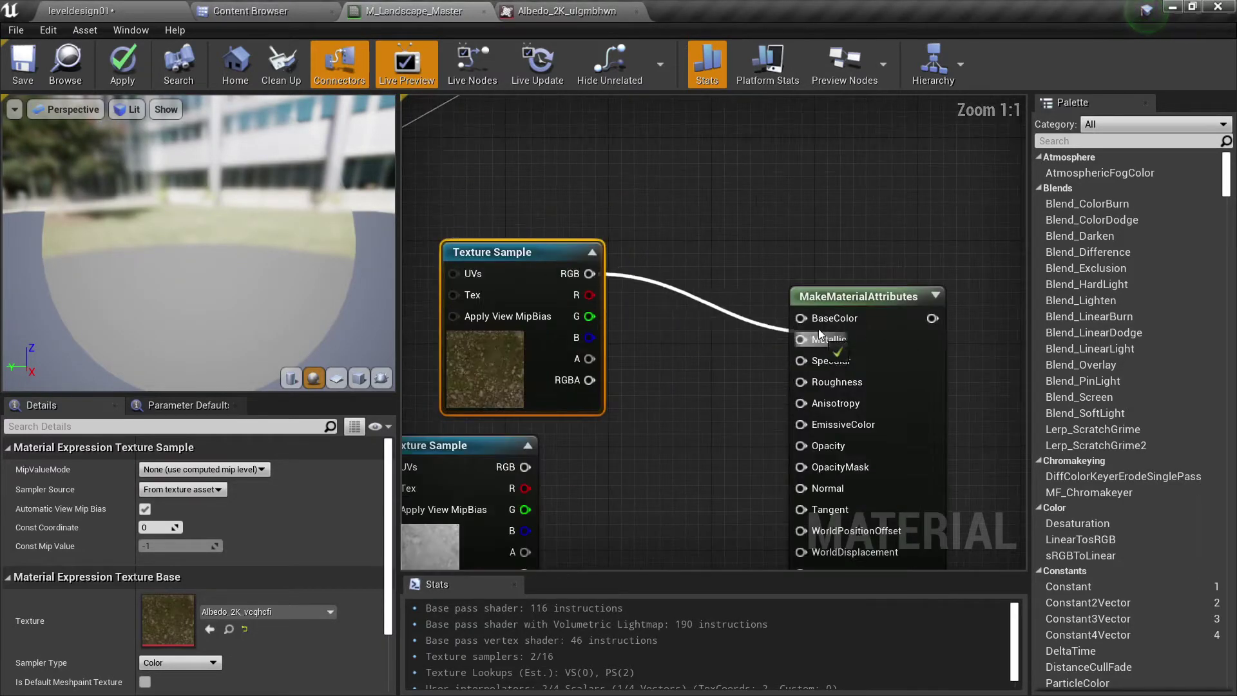
pyautogui.moveTo(820, 331); pyautogui.dragTo(804, 319)
pyautogui.moveTo(804, 319); pyautogui.dragTo(942, 172, button='right')
pyautogui.click(670, 353)
pyautogui.moveTo(670, 353); pyautogui.dragTo(550, 372, button='right')
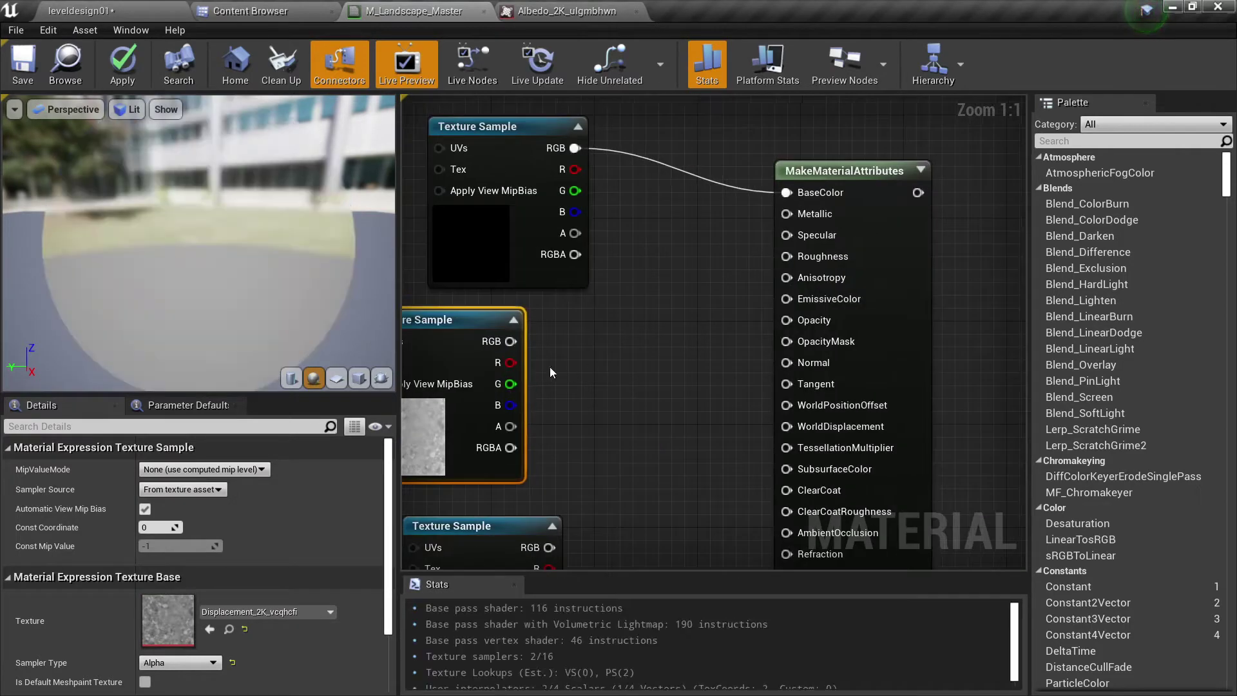
# Connect the mossy normal sample's RGB output to Normal and the roughness sample's R output to Roughness on MakeMaterialAttributes.
pyautogui.scroll(-2, 551, 373)
pyautogui.click(631, 341)
pyautogui.moveTo(677, 346); pyautogui.dragTo(758, 306)
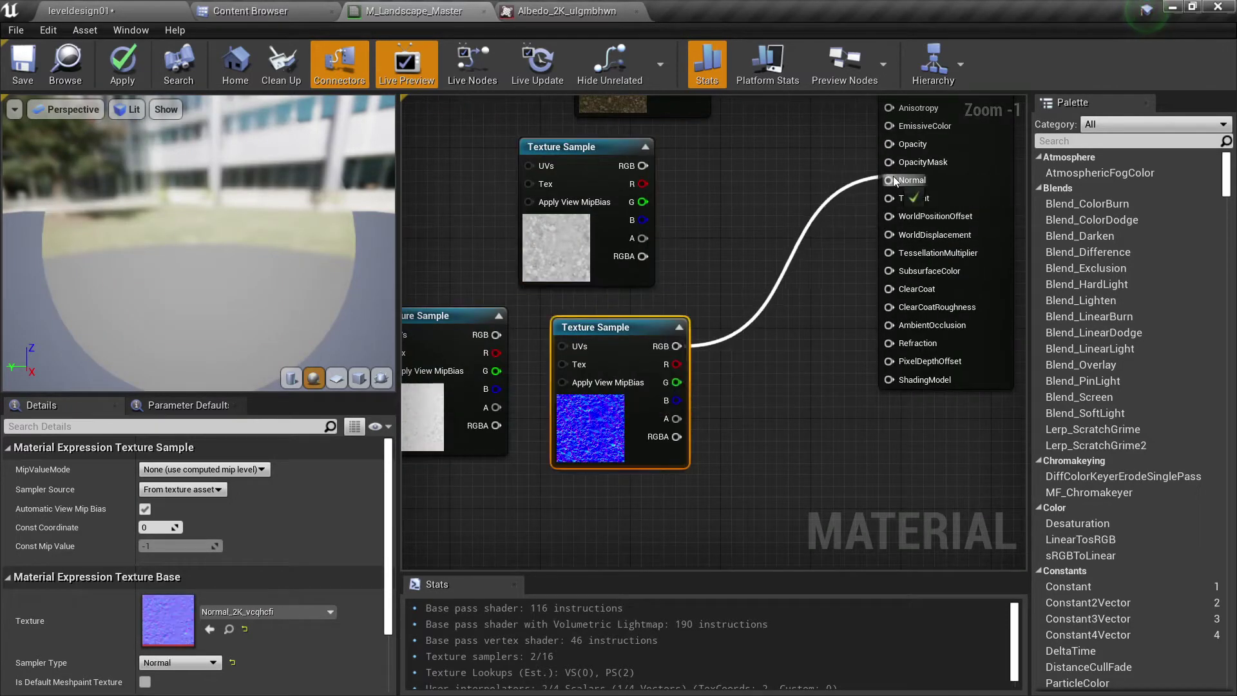
pyautogui.moveTo(894, 182); pyautogui.dragTo(894, 182)
pyautogui.click(480, 367)
pyautogui.moveTo(496, 352); pyautogui.dragTo(888, 279)
# Rearrange the mossy samples in a column, with roughness below displacement and the normal sample lowest.
pyautogui.scroll(-9, 537, 320)
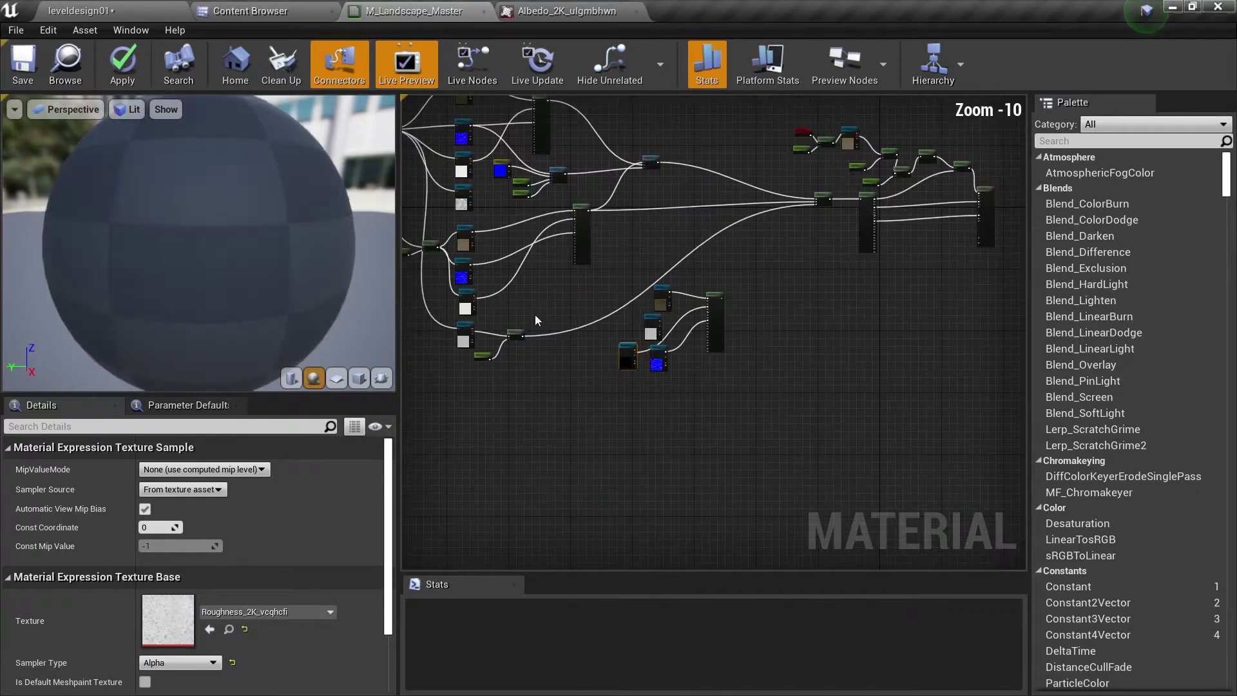
pyautogui.scroll(5, 567, 360)
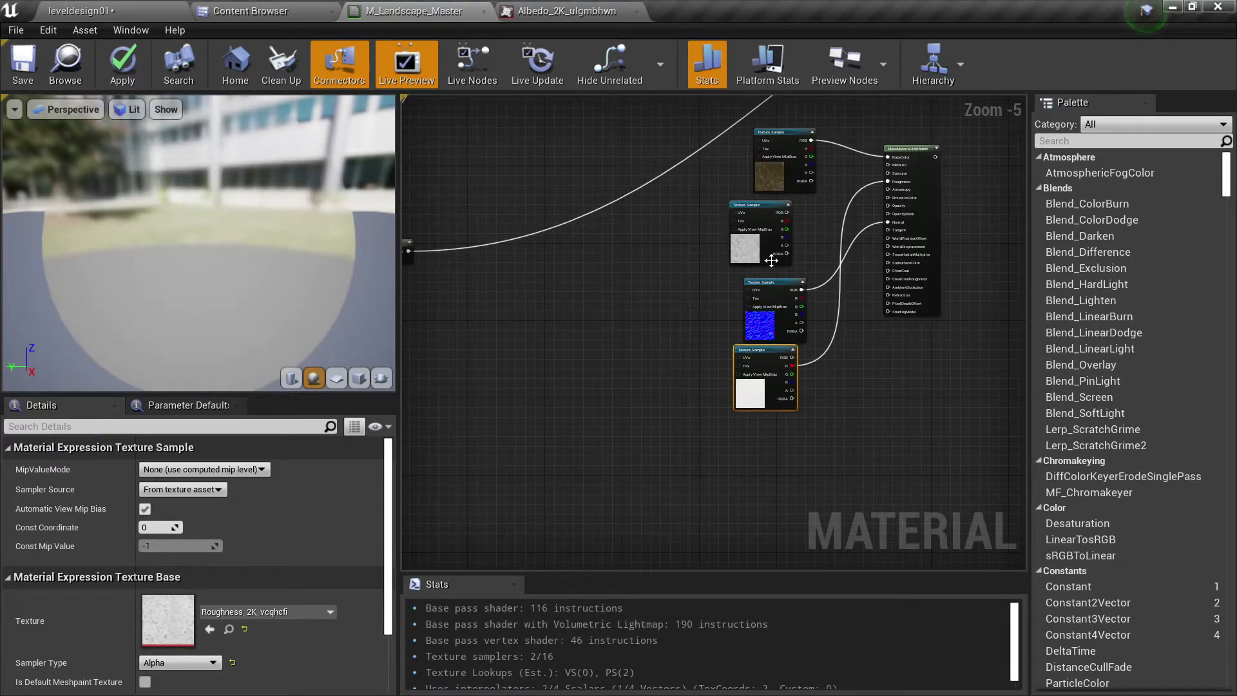
pyautogui.moveTo(760, 325); pyautogui.dragTo(782, 458)
# Duplicate the L2 tile parameter with its Multiply node and place the copy beside the mossy texture samples.
pyautogui.scroll(-4, 836, 465)
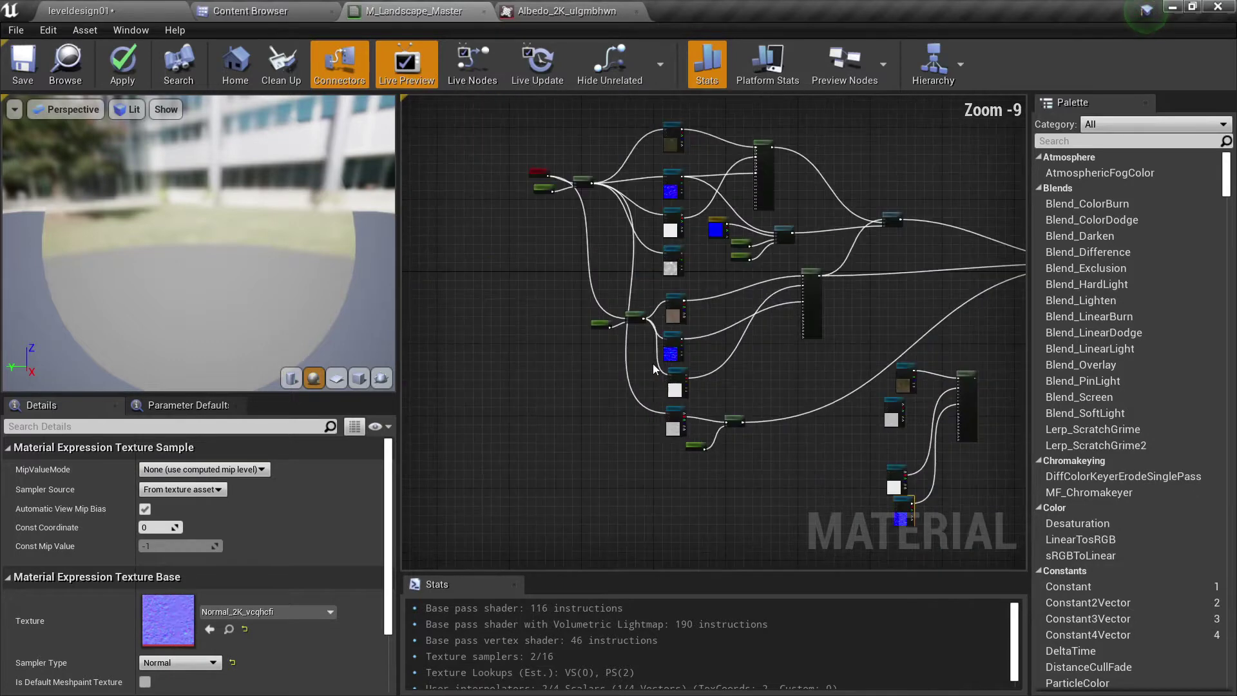
pyautogui.scroll(7, 599, 168)
pyautogui.scroll(-3, 558, 308)
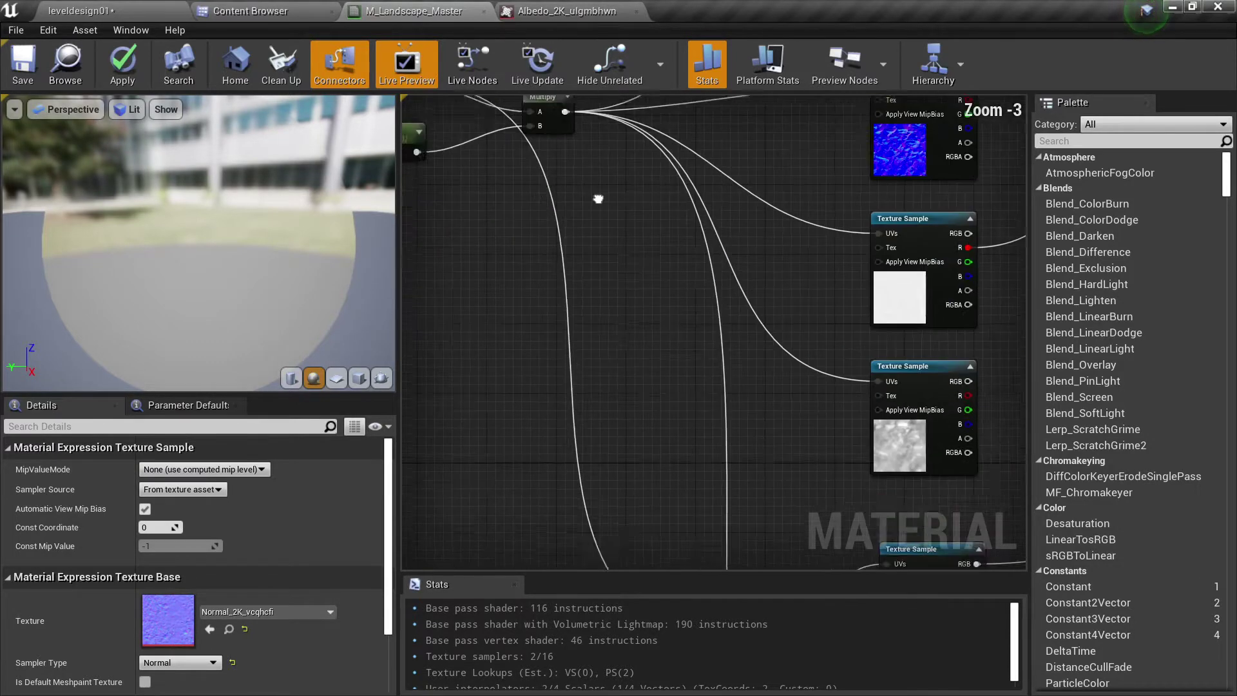
pyautogui.moveTo(696, 385); pyautogui.dragTo(641, 280, button='right')
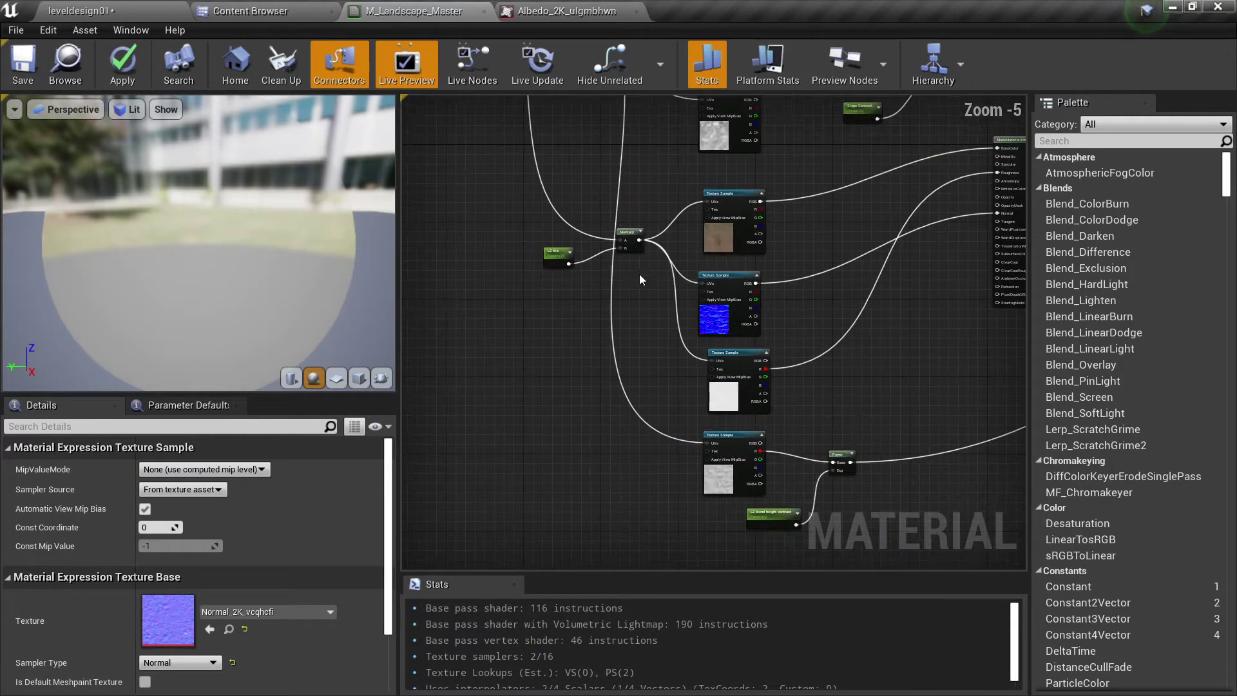
pyautogui.moveTo(548, 212); pyautogui.dragTo(547, 211)
pyautogui.hotkey('ctrl', 'c')
pyautogui.moveTo(924, 344); pyautogui.dragTo(511, 124, button='right')
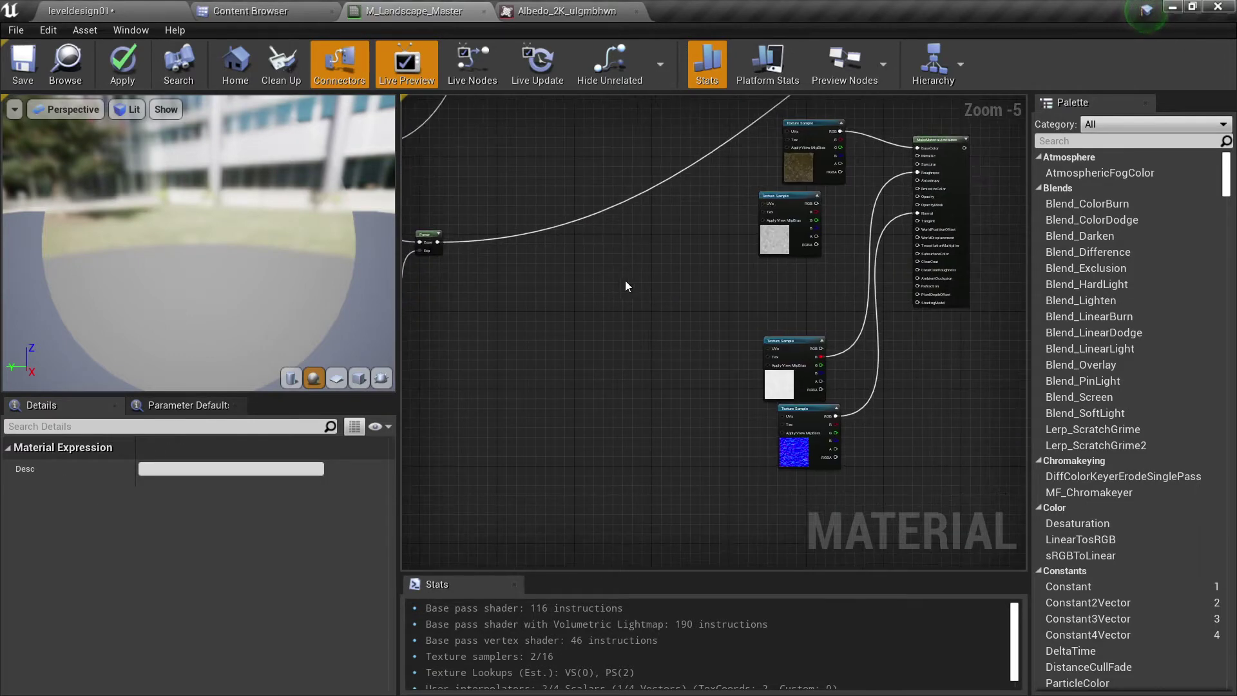
pyautogui.hotkey('ctrl', 'v')
# Rename the duplicated tiling parameter to L3 tile.
pyautogui.scroll(4, 648, 287)
pyautogui.click(547, 319)
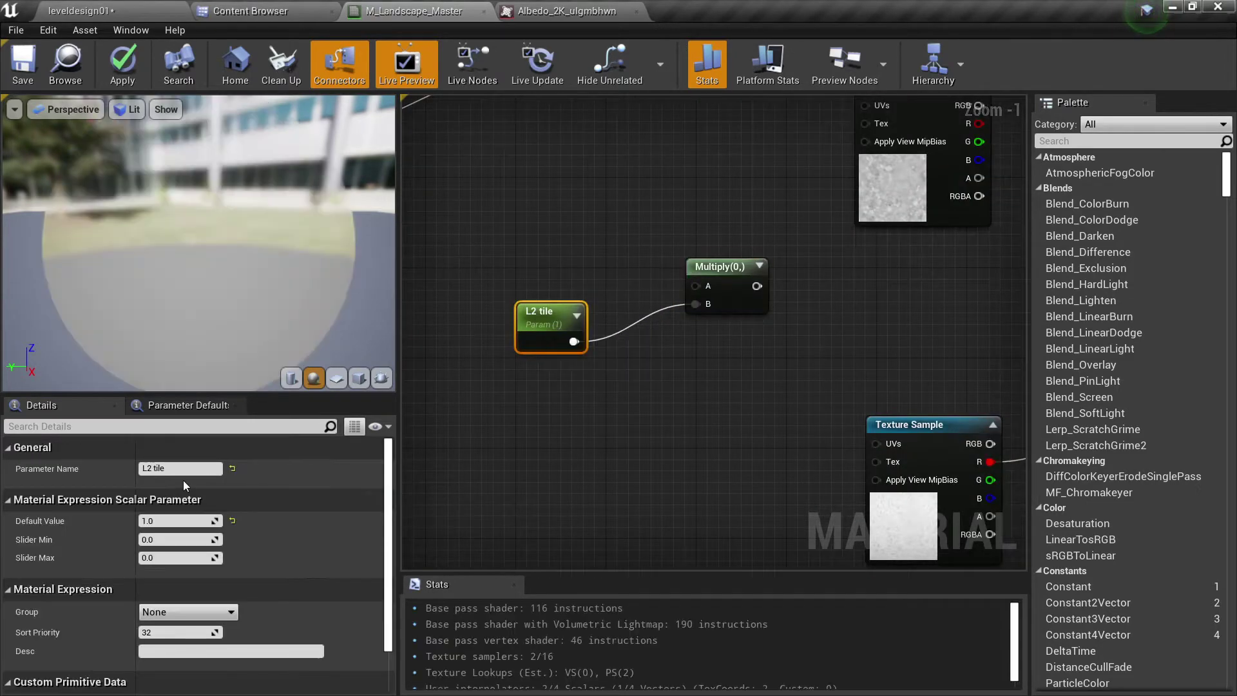
pyautogui.write('L3 tile')
pyautogui.press('Return')
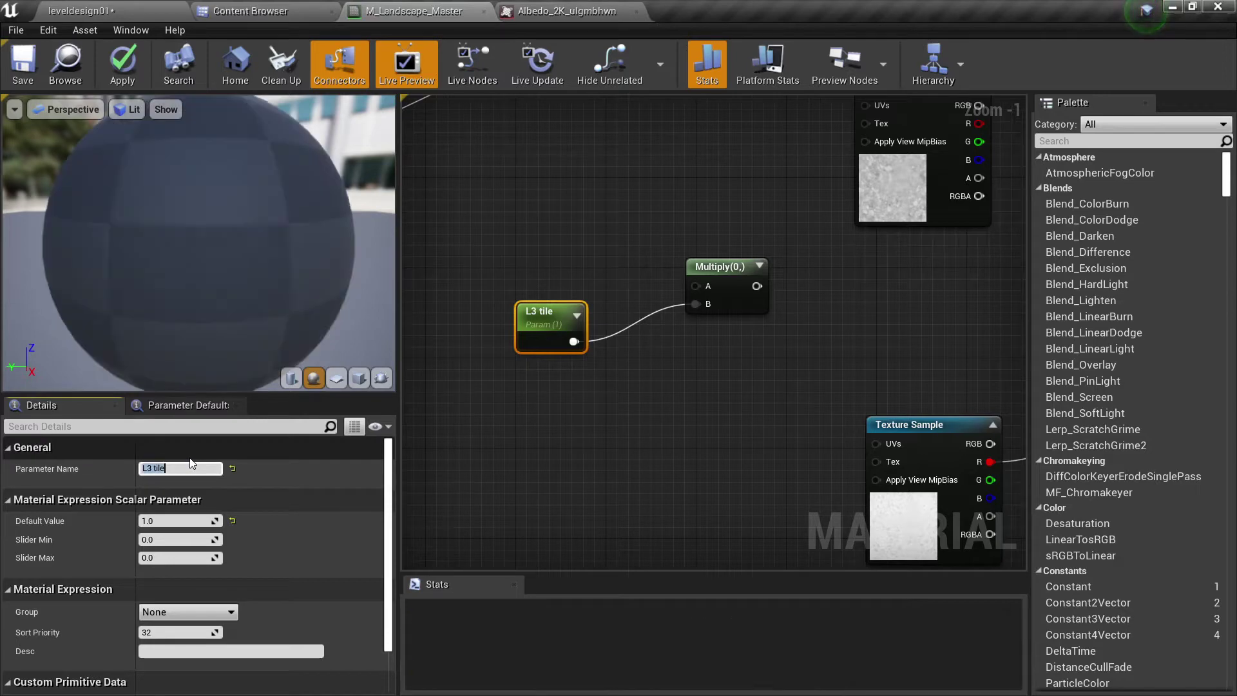
pyautogui.scroll(-3, 875, 399)
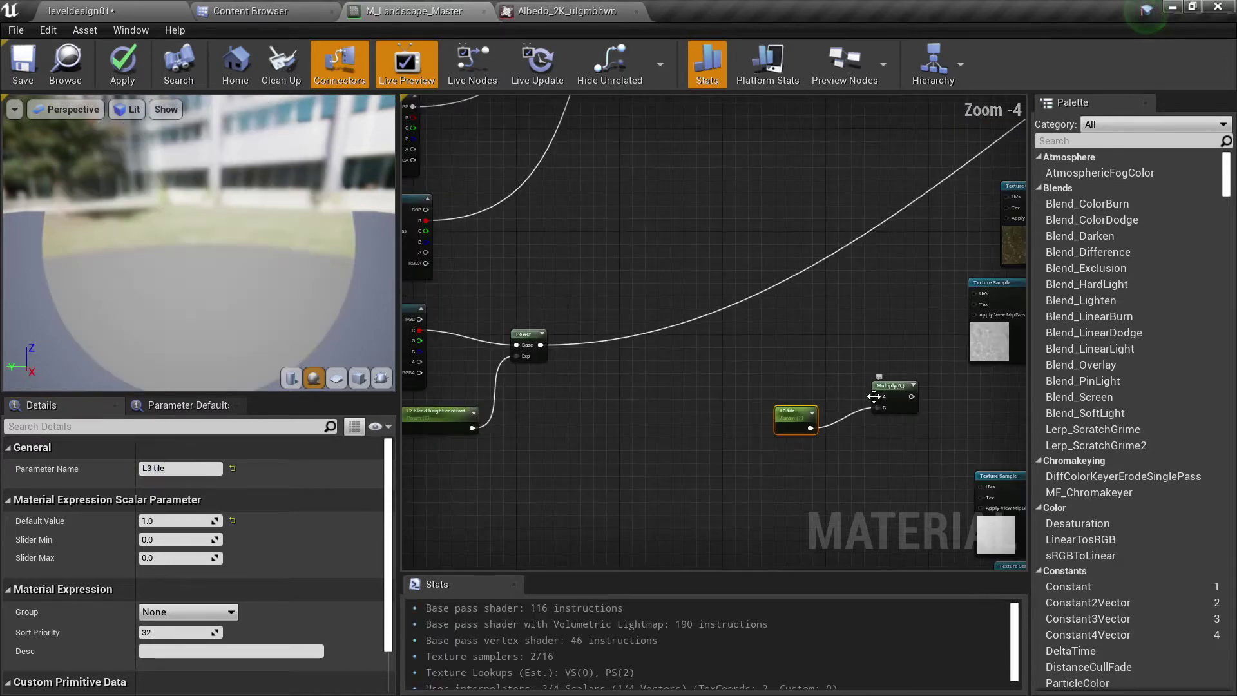
# Connect the shared texture coordinates of the other layers to input A of the L3 tile Multiply node.
pyautogui.moveTo(873, 396); pyautogui.dragTo(762, 337)
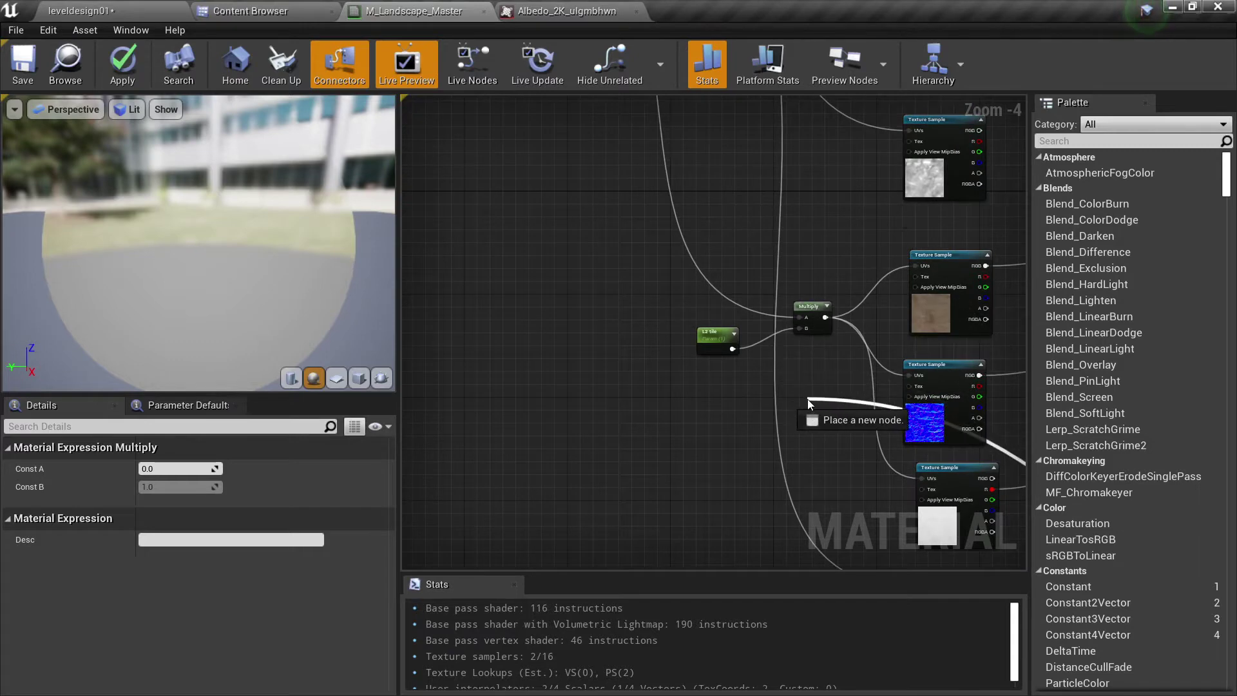
pyautogui.moveTo(766, 263); pyautogui.dragTo(677, 341)
pyautogui.scroll(-2, 751, 422)
pyautogui.scroll(4, 748, 419)
pyautogui.moveTo(555, 226); pyautogui.dragTo(849, 415)
pyautogui.moveTo(850, 416); pyautogui.dragTo(744, 323, button='right')
pyautogui.moveTo(696, 224); pyautogui.dragTo(702, 159)
pyautogui.moveTo(541, 212); pyautogui.dragTo(876, 202)
# Connect the L3 tile Multiply output to the UVs of the mossy albedo, displacement, roughness and normal samples.
pyautogui.moveTo(917, 291); pyautogui.dragTo(673, 435, button='right')
pyautogui.scroll(-2, 751, 417)
pyautogui.scroll(3, 719, 369)
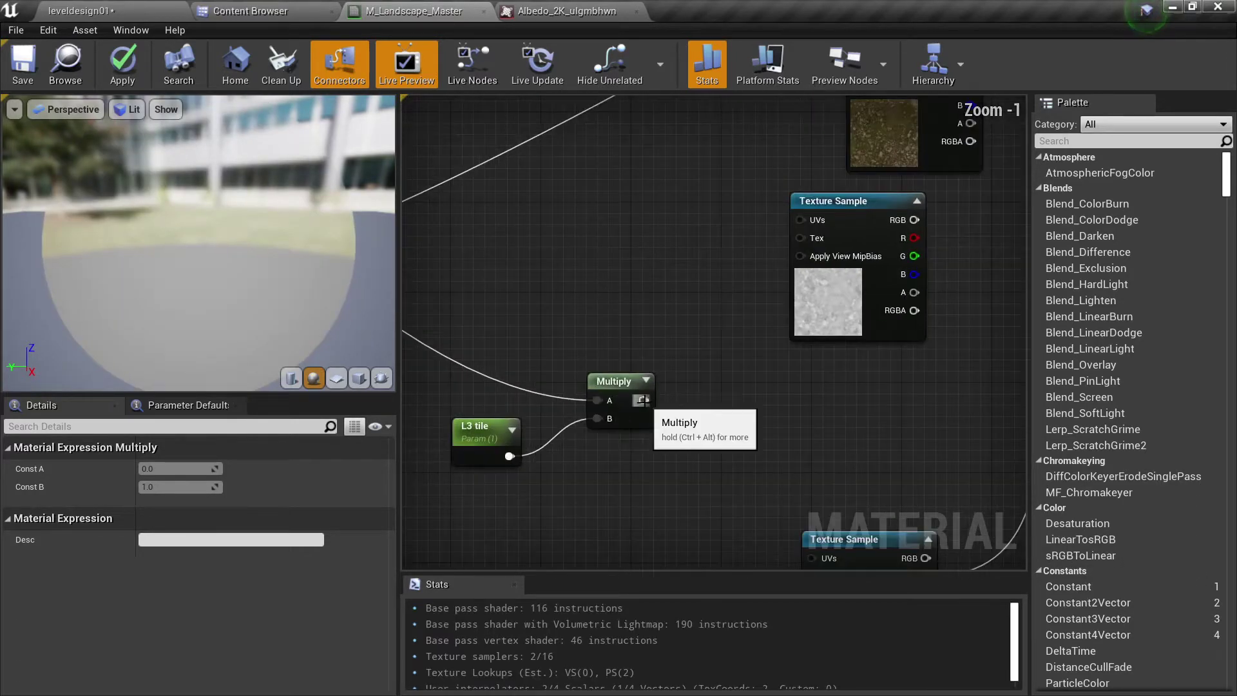
pyautogui.scroll(-1, 642, 400)
pyautogui.moveTo(643, 400); pyautogui.dragTo(835, 255)
pyautogui.moveTo(778, 398); pyautogui.dragTo(644, 498)
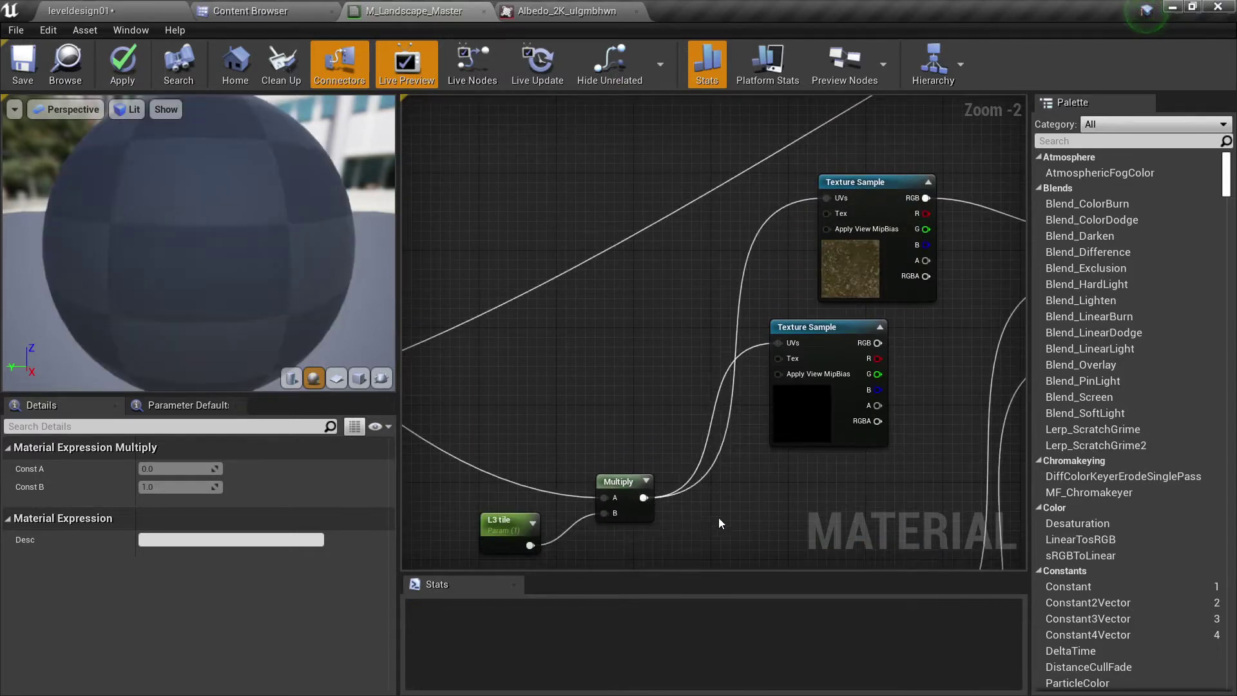
pyautogui.moveTo(721, 523); pyautogui.dragTo(565, 144, button='right')
pyautogui.moveTo(497, 132); pyautogui.dragTo(643, 266)
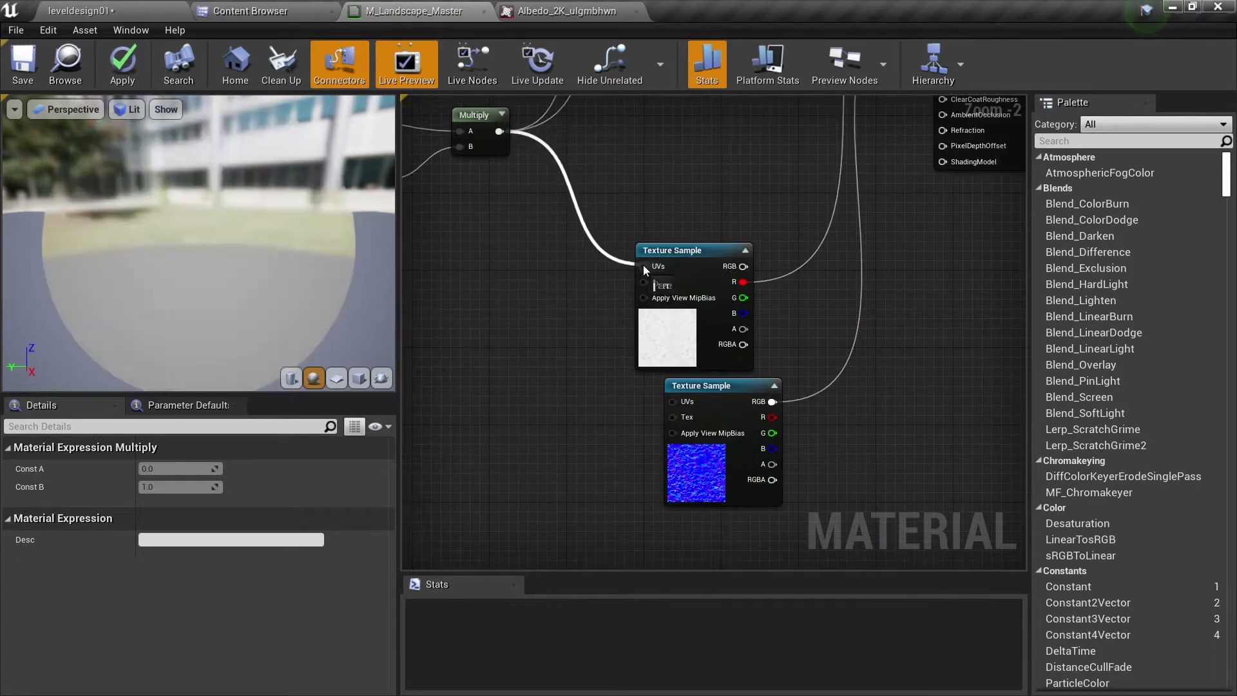
pyautogui.moveTo(680, 410); pyautogui.dragTo(695, 411)
# Move the Layer Blend node a little farther from the attributes node it feeds.
pyautogui.scroll(-7, 833, 308)
pyautogui.moveTo(927, 245); pyautogui.dragTo(604, 321, button='right')
pyautogui.scroll(8, 634, 158)
pyautogui.moveTo(670, 384); pyautogui.dragTo(778, 318, button='right')
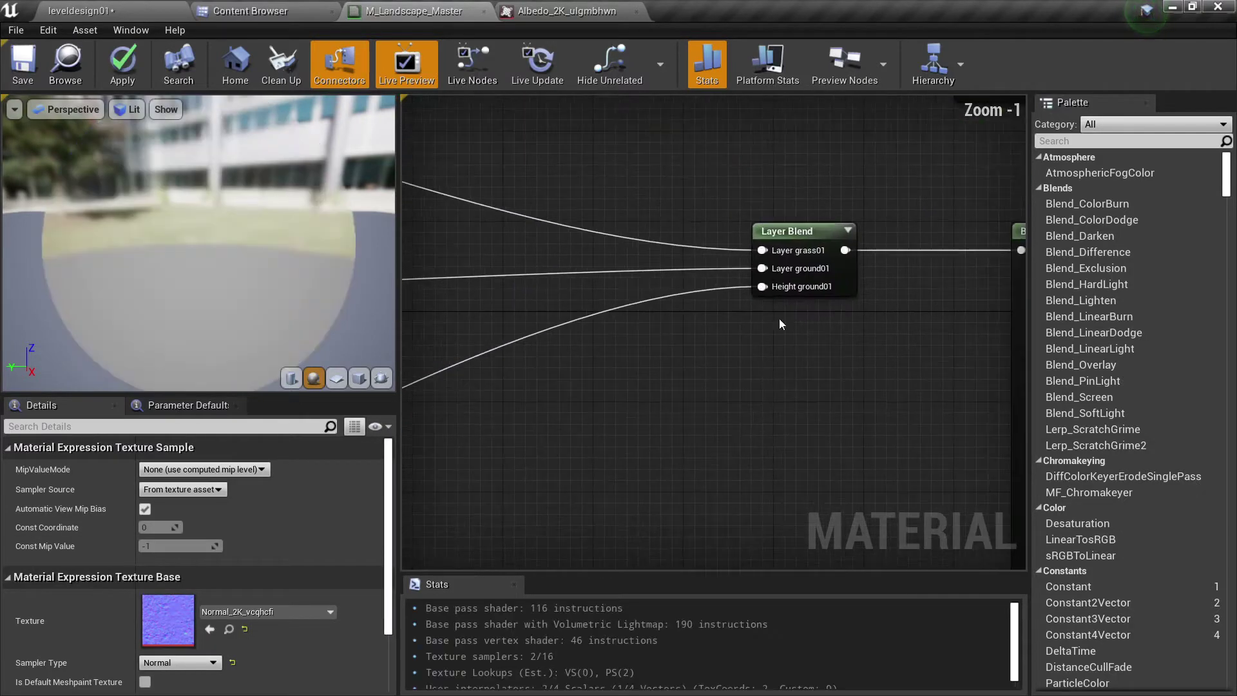
pyautogui.moveTo(819, 242); pyautogui.dragTo(738, 230)
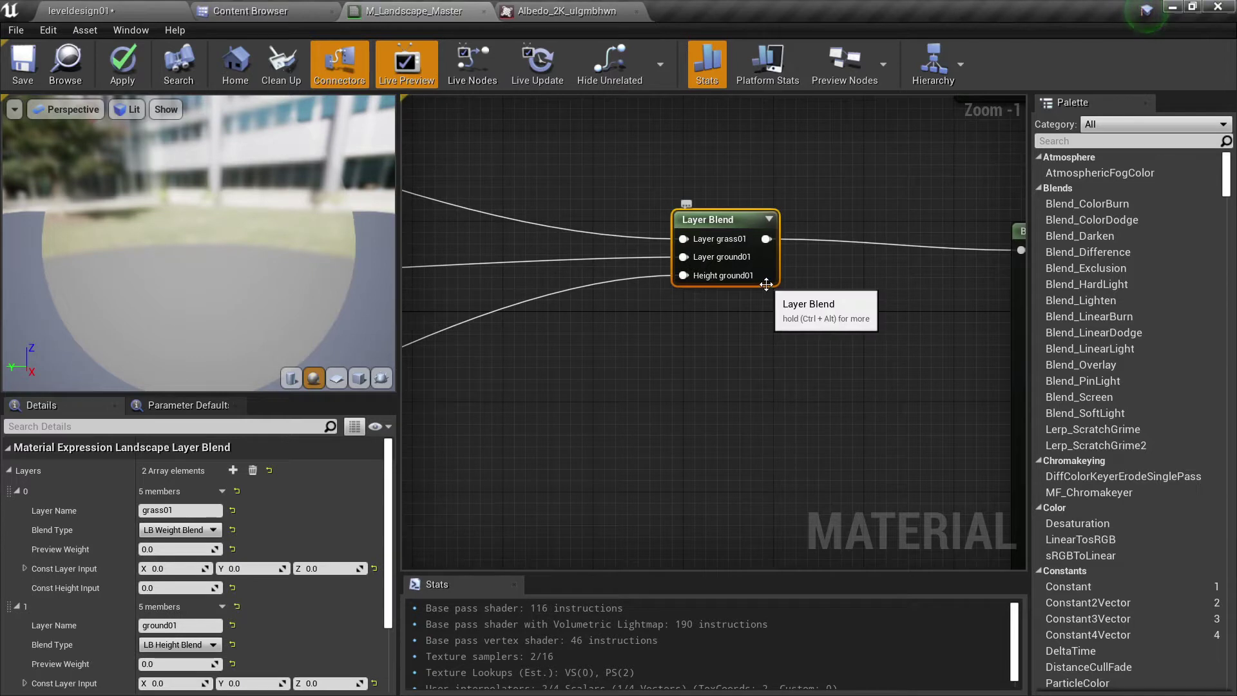
# Add a third layer named ground02 to the Layer Blend node and set its blend type to LB Height Blend.
pyautogui.click(233, 470)
pyautogui.scroll(-3, 26, 612)
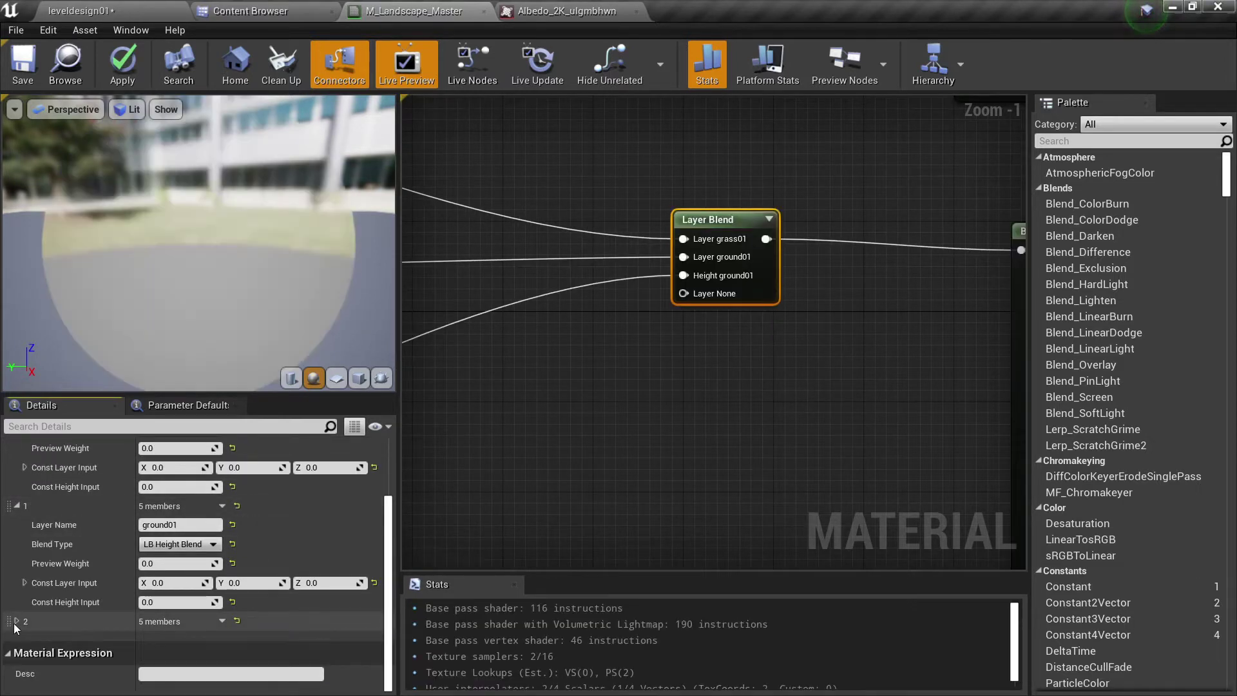
pyautogui.click(17, 621)
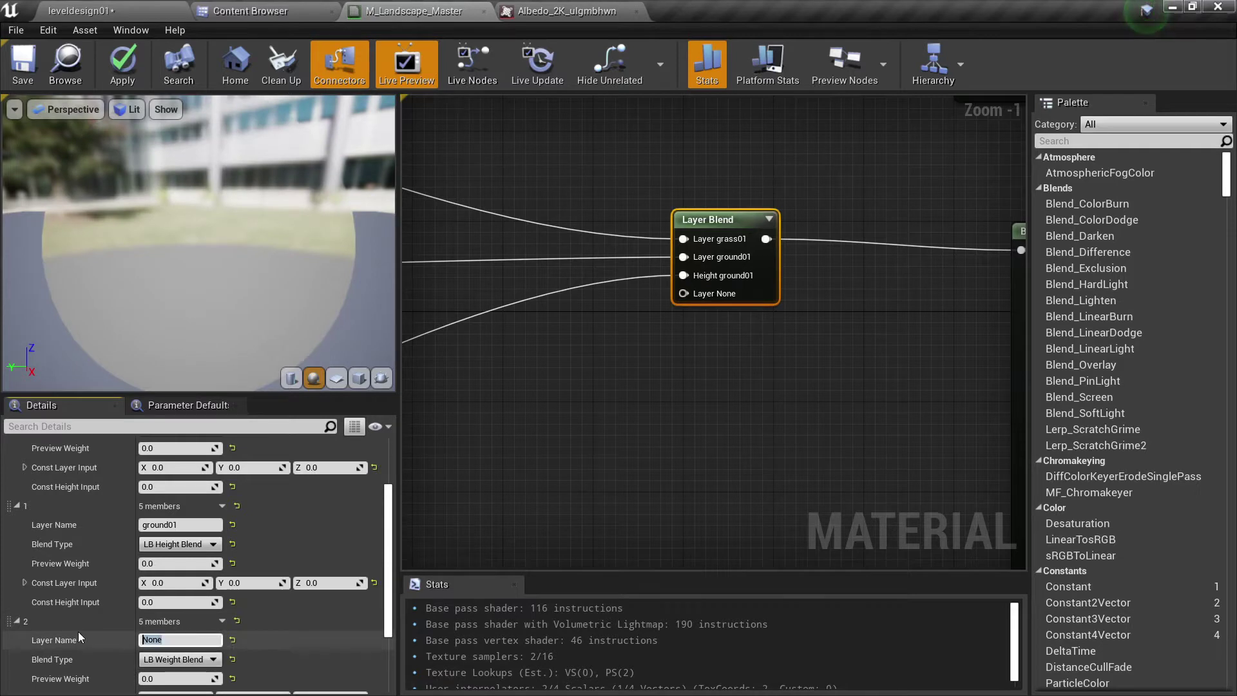
pyautogui.write('ground02')
pyautogui.press('Return')
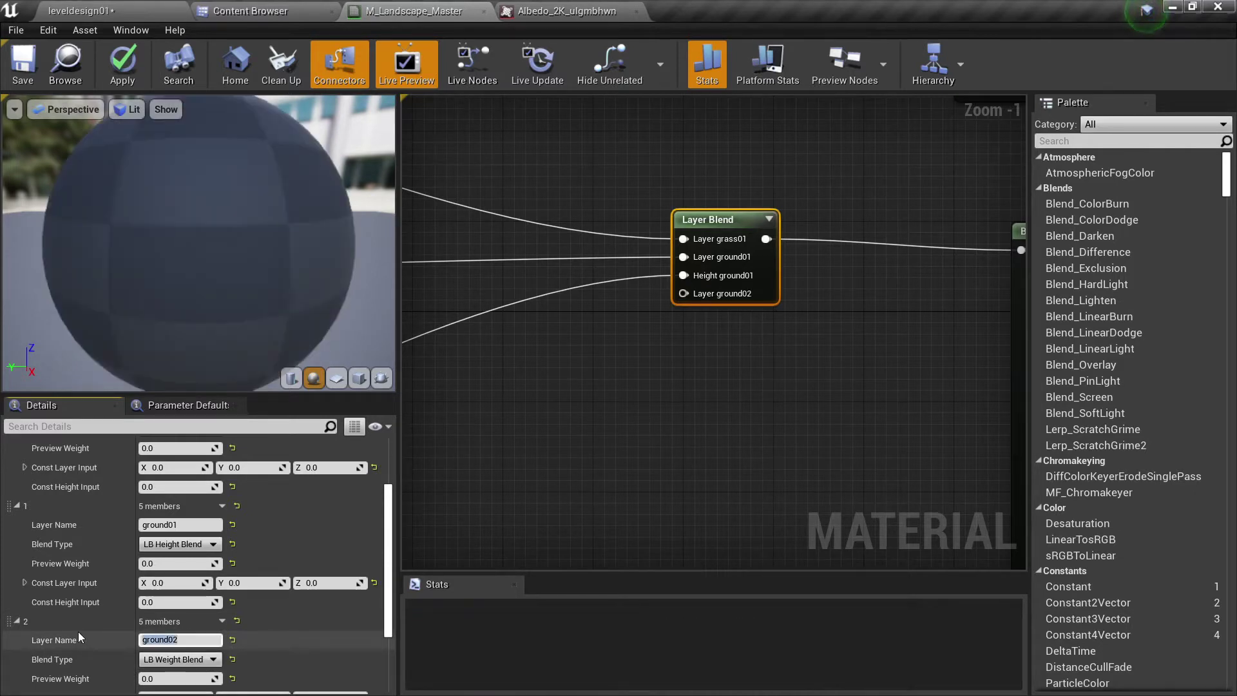
pyautogui.click(183, 659)
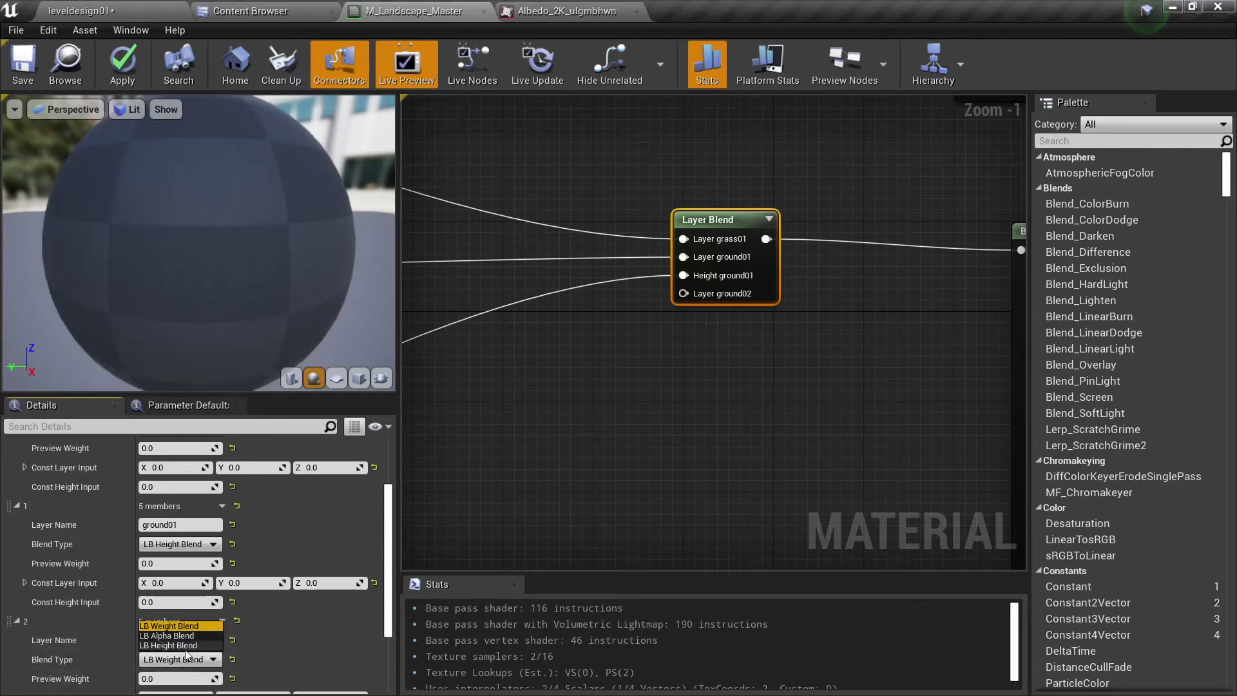
pyautogui.click(169, 645)
pyautogui.moveTo(706, 448); pyautogui.dragTo(777, 217, button='right')
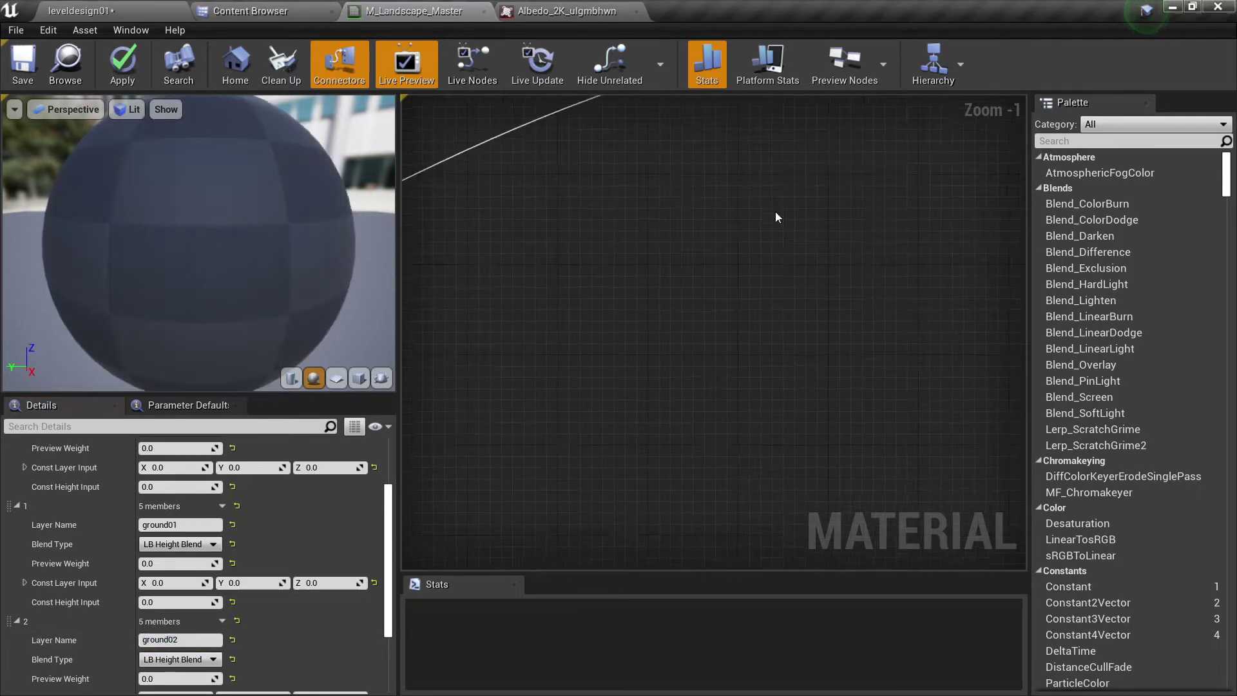
# Connect the mossy MakeMaterialAttributes output to the Layer ground02 input of the Layer Blend node.
pyautogui.scroll(-6, 776, 218)
pyautogui.scroll(3, 695, 297)
pyautogui.moveTo(676, 310); pyautogui.dragTo(928, 354)
pyautogui.moveTo(777, 431); pyautogui.dragTo(859, 218, button='right')
pyautogui.scroll(-5, 859, 218)
pyautogui.scroll(6, 770, 356)
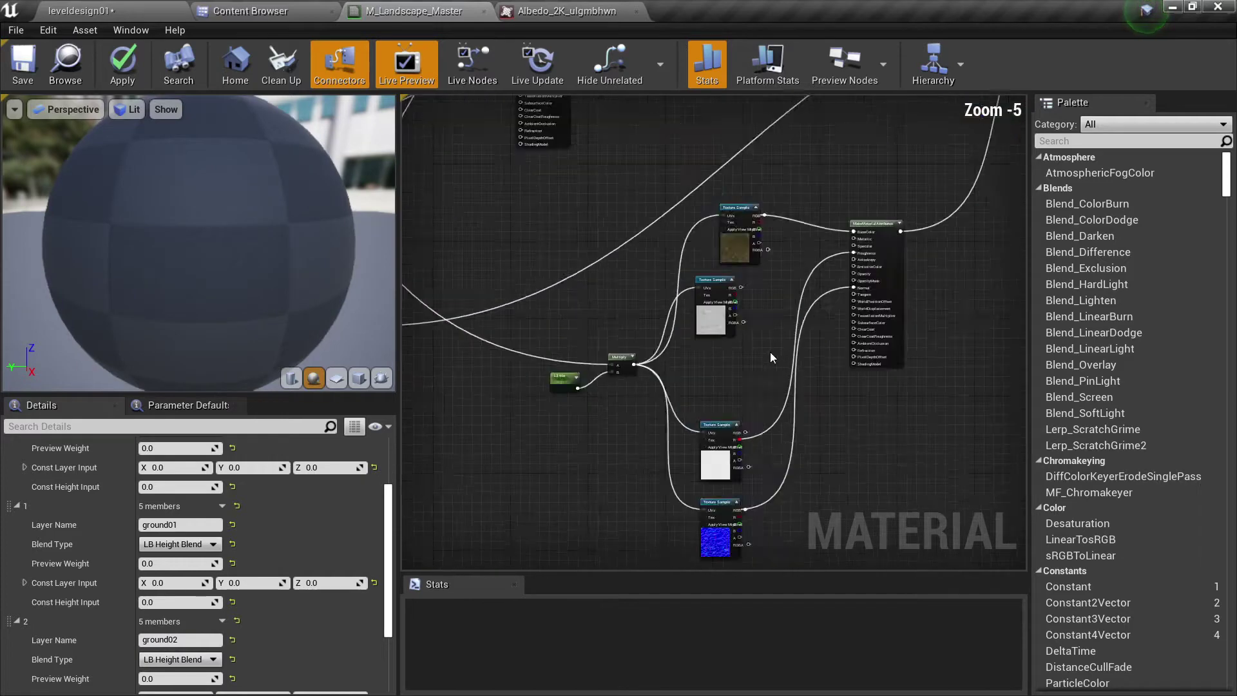
# Connect the R channel of the mossy displacement sample to the Height ground02 input of the Layer Blend node.
pyautogui.moveTo(693, 328); pyautogui.dragTo(708, 375)
pyautogui.moveTo(709, 375); pyautogui.dragTo(623, 523, button='right')
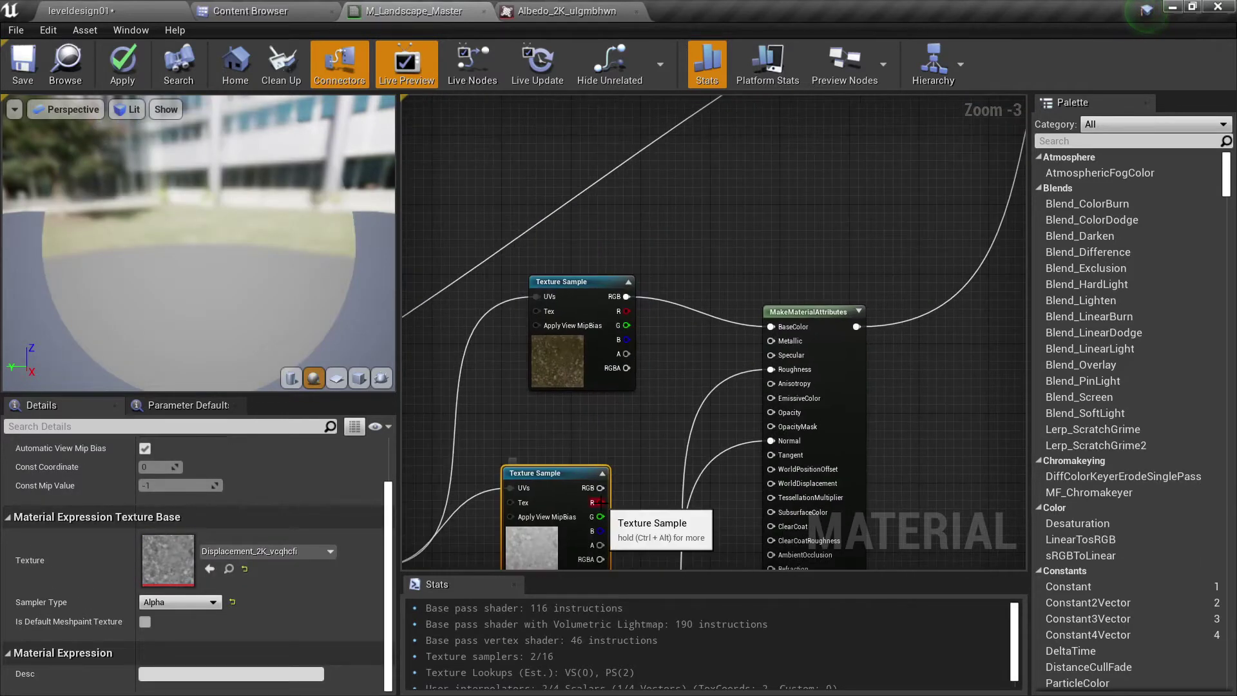
pyautogui.moveTo(601, 502); pyautogui.dragTo(883, 480)
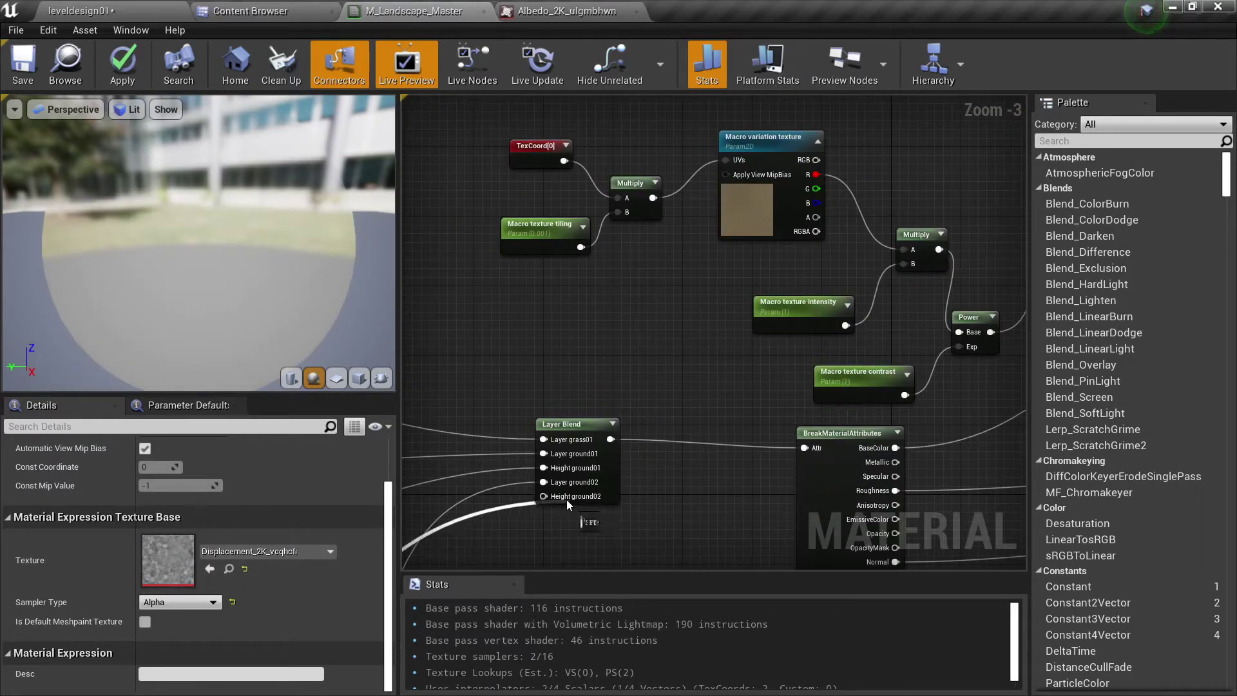
pyautogui.moveTo(553, 500); pyautogui.dragTo(553, 497)
pyautogui.scroll(-5, 648, 201)
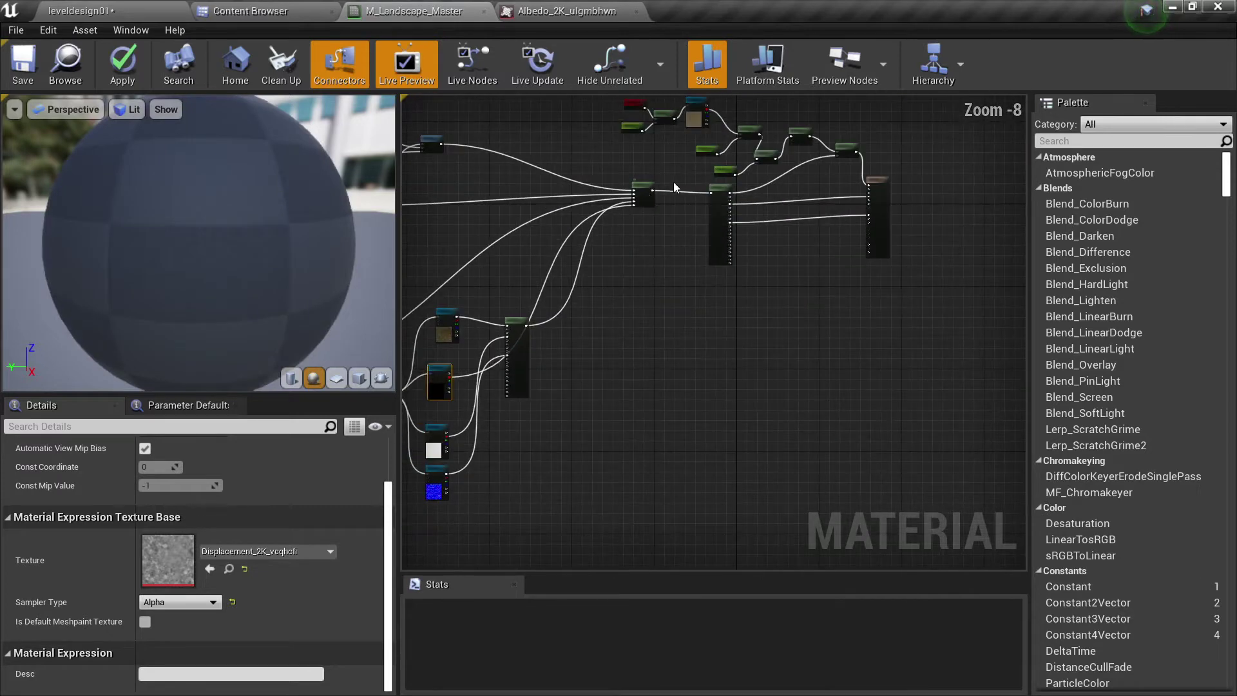
# Apply the changes to M_Landscape_Master and save the material.
pyautogui.click(140, 78)
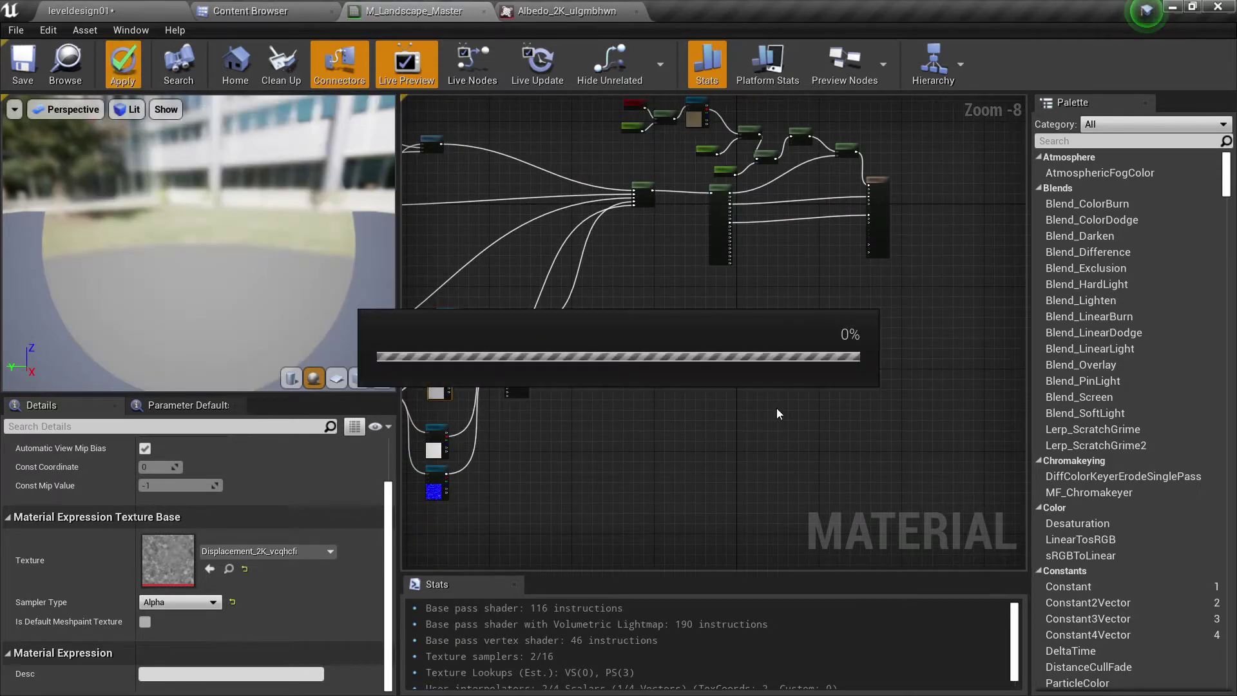
pyautogui.moveTo(757, 319); pyautogui.dragTo(876, 387, button='right')
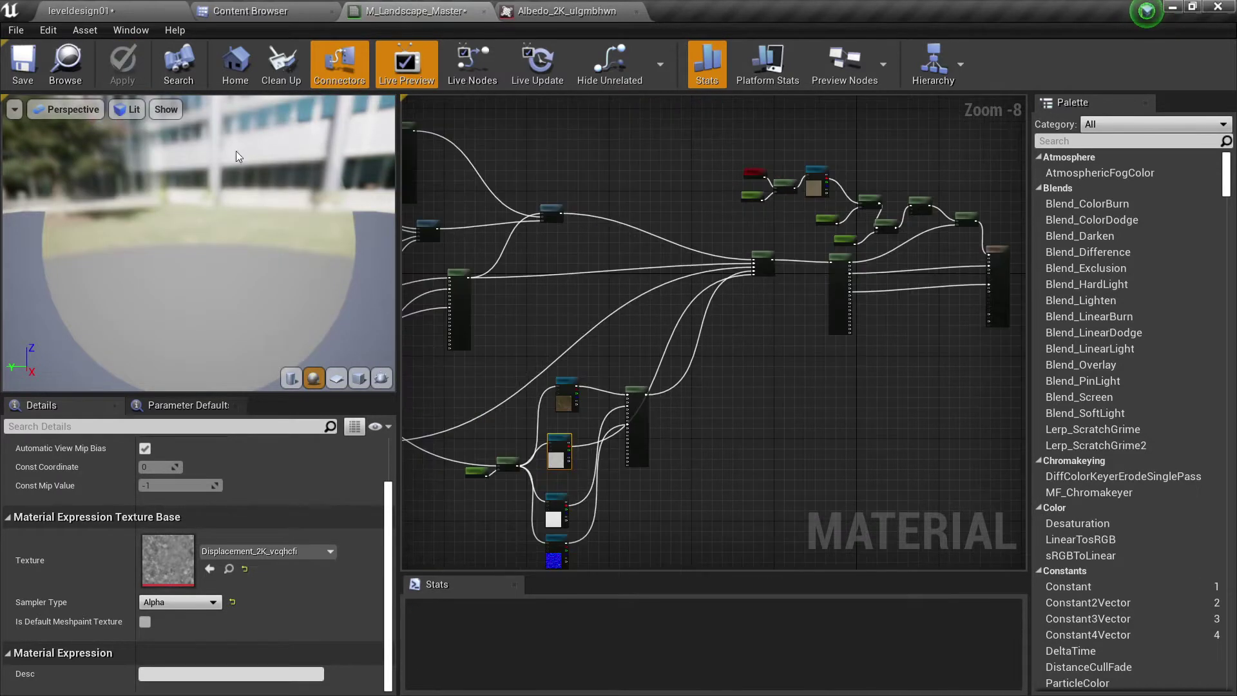
pyautogui.click(23, 67)
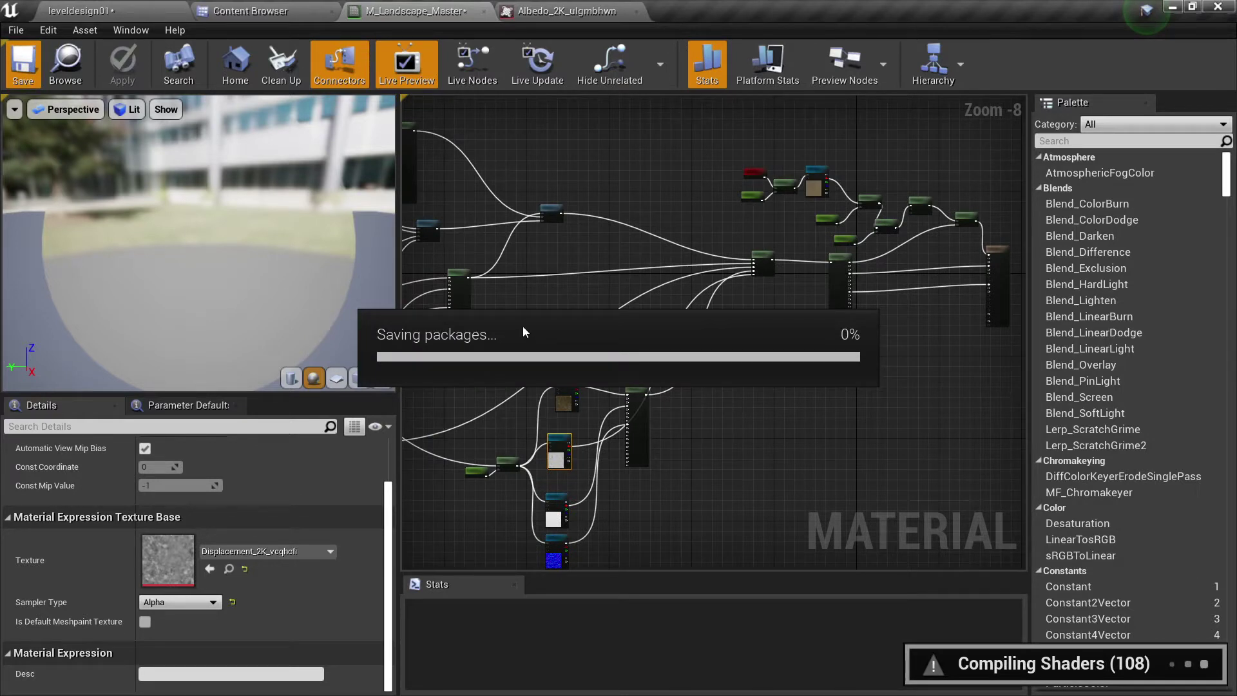
# Return to the leveldesign01 level and check the landscape's paint target layers for ground02, ending back in Select mode.
pyautogui.click(293, 13)
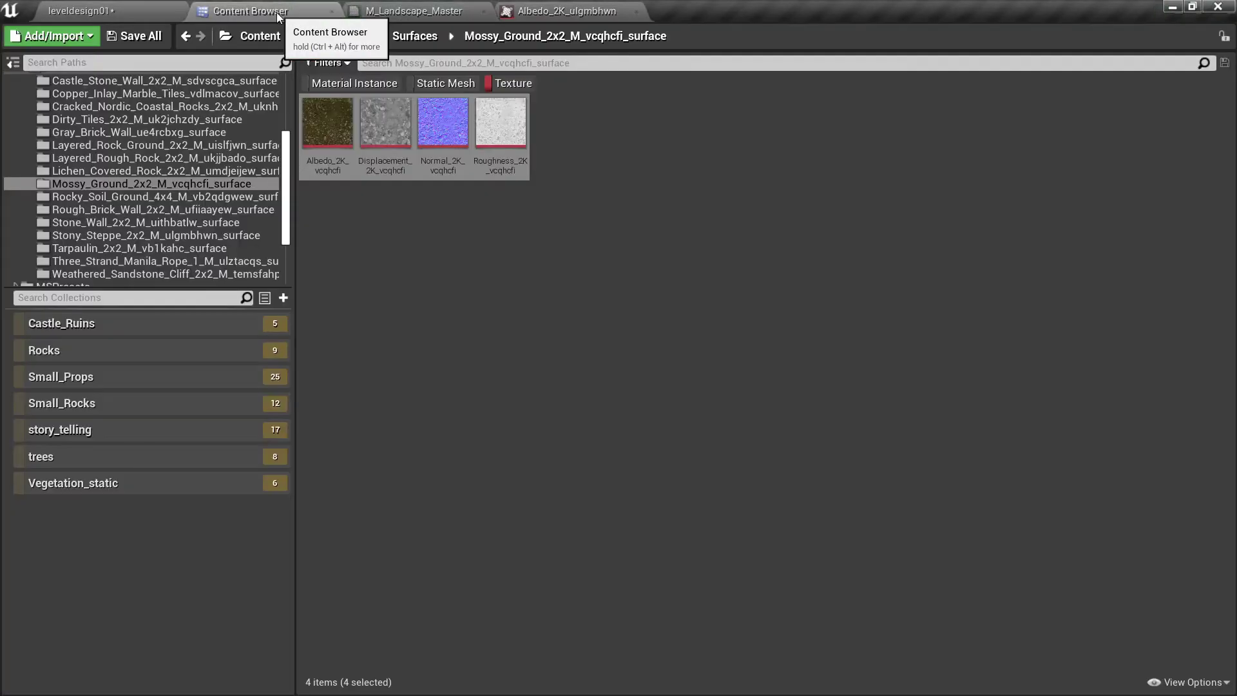
pyautogui.click(105, 8)
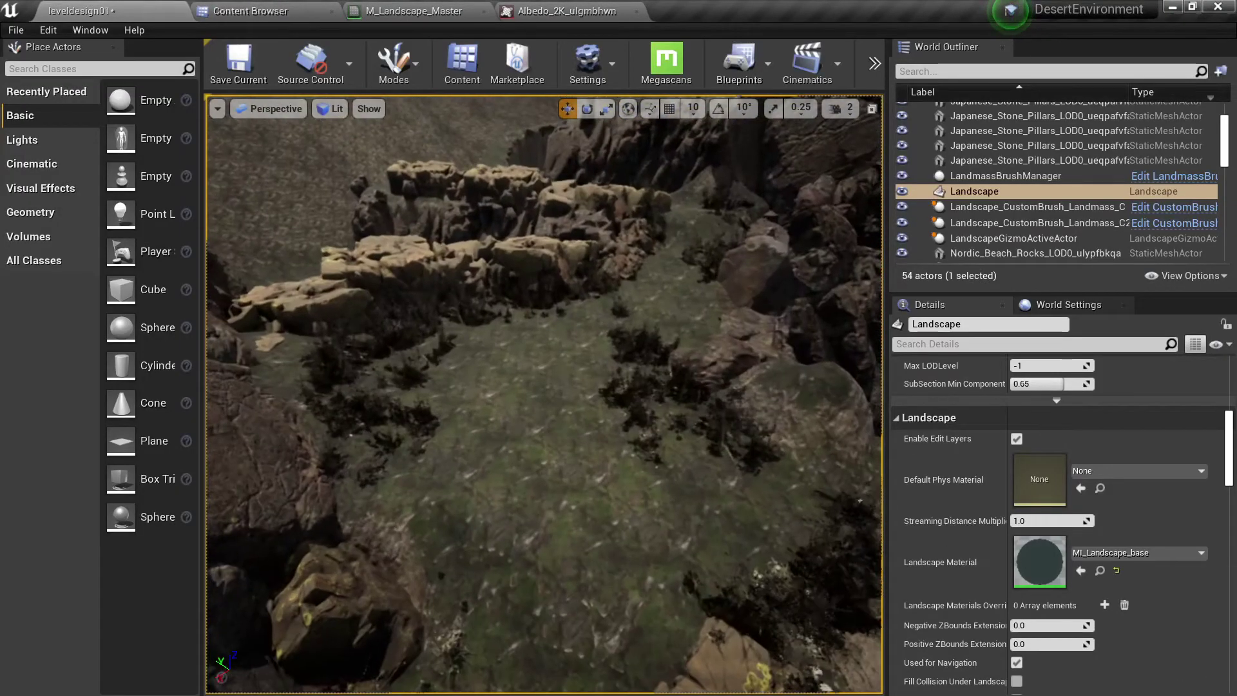
pyautogui.click(397, 64)
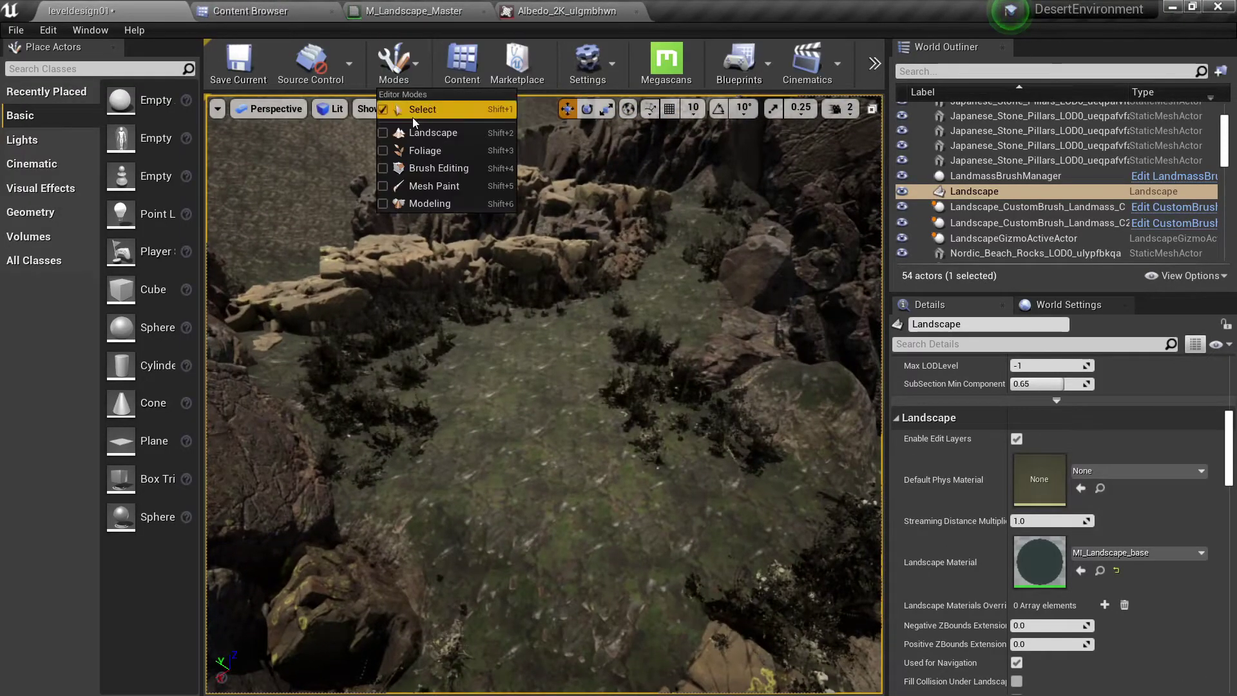
pyautogui.click(430, 135)
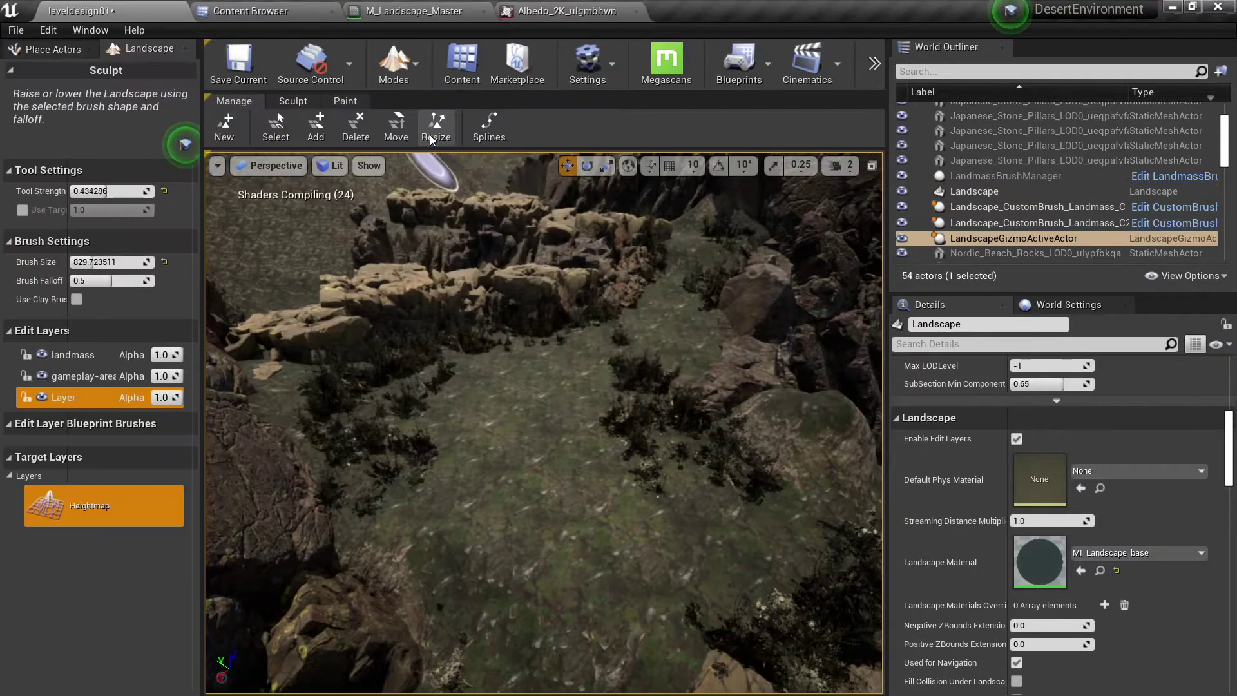
pyautogui.click(346, 100)
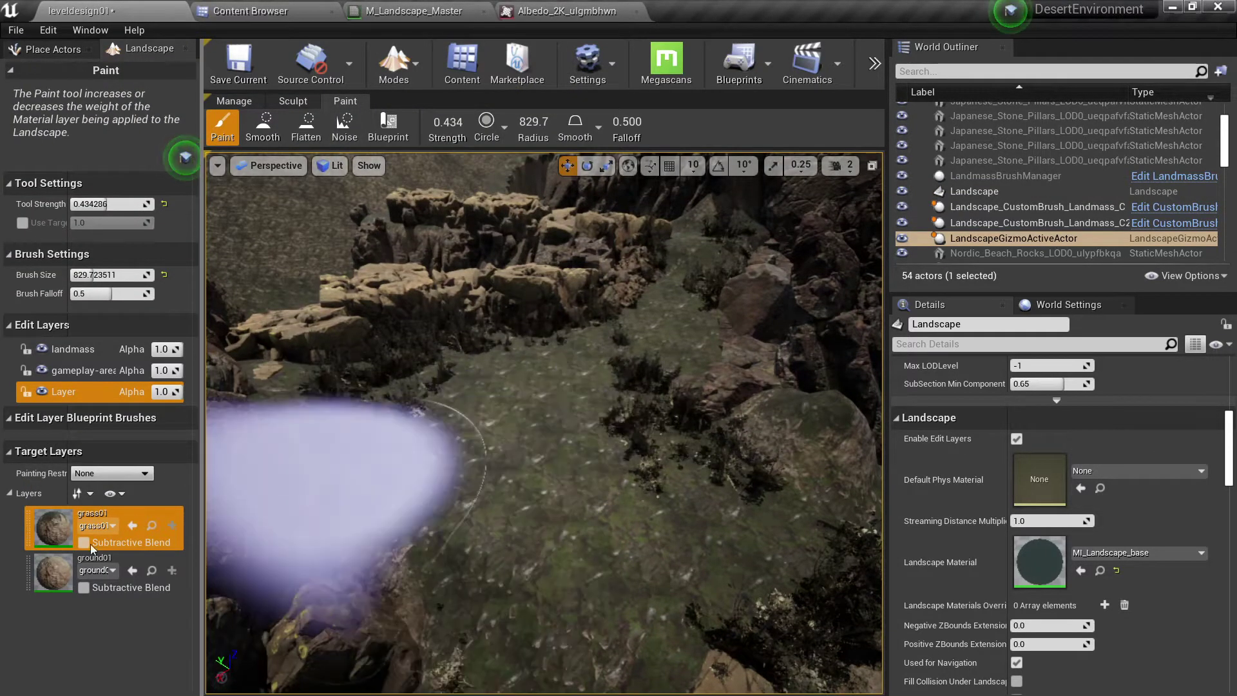
pyautogui.moveTo(444, 515); pyautogui.dragTo(463, 503, button='right')
pyautogui.moveTo(464, 444); pyautogui.dragTo(489, 431, button='right')
pyautogui.hotkey('shift', '1')
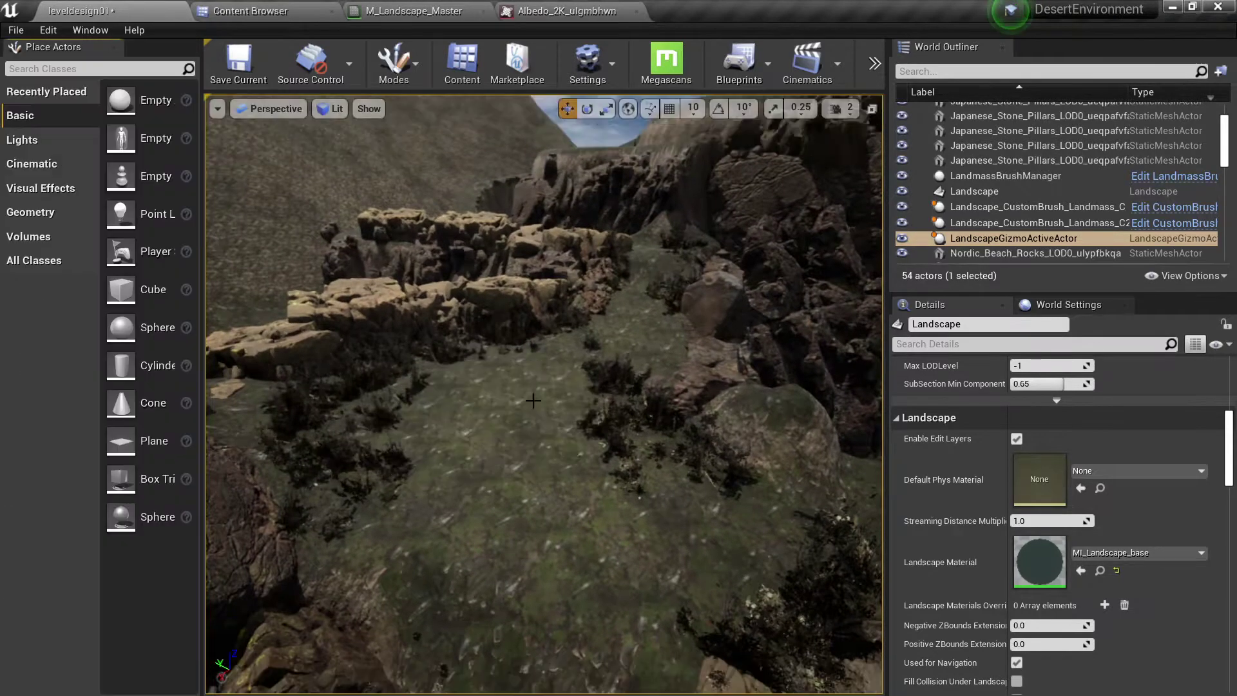
# Save the leveldesign01 level and re-enter Landscape mode to recheck its target layers.
pyautogui.moveTo(540, 388); pyautogui.dragTo(519, 370, button='right')
pyautogui.hotkey('ctrl', 's')
pyautogui.click(394, 65)
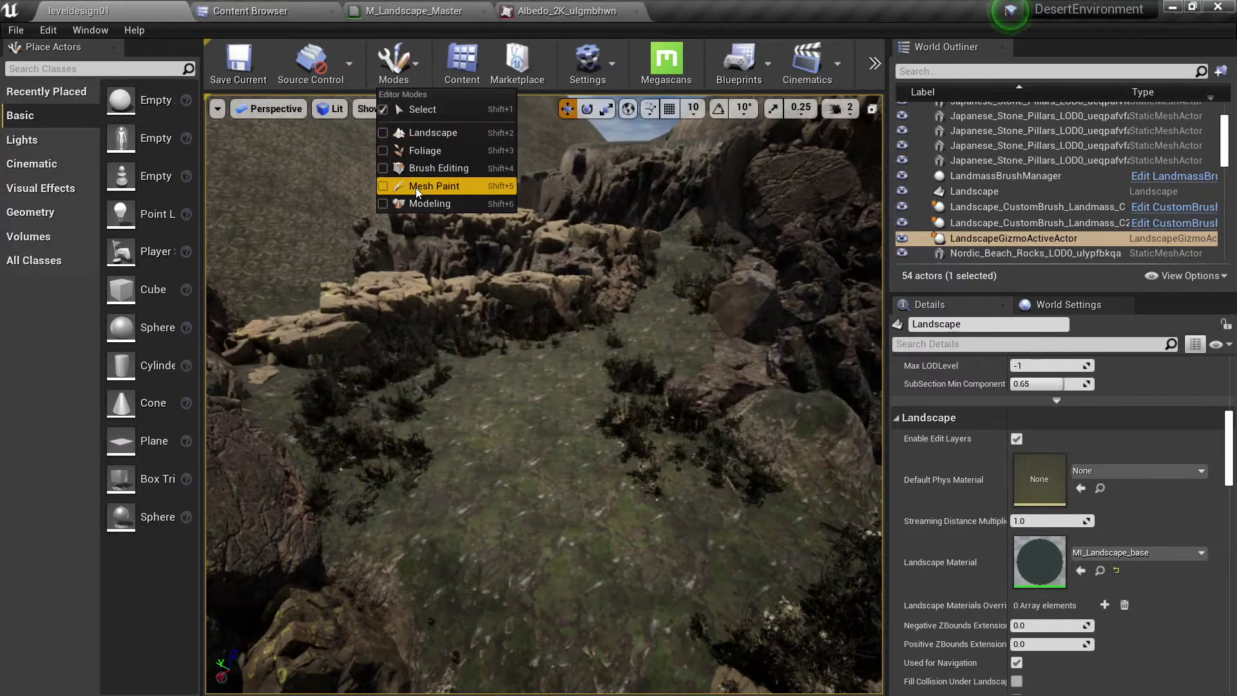
pyautogui.click(451, 132)
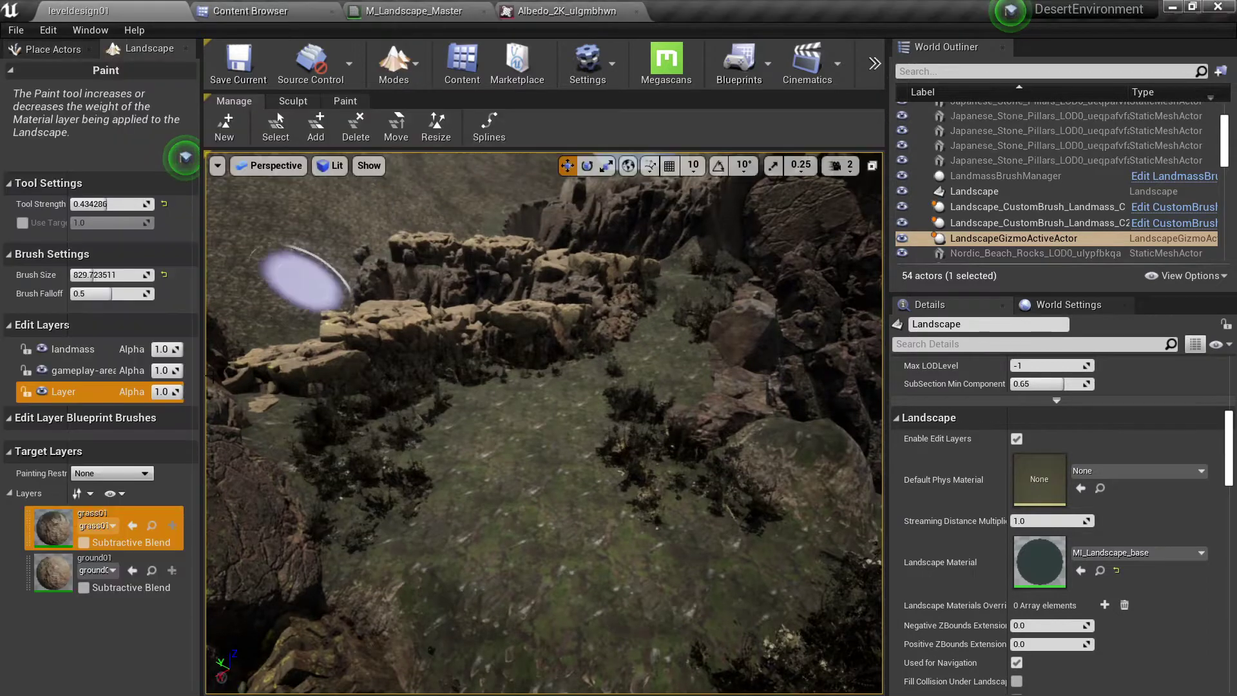
# Reload leveldesign01 by switching to a new Default level and reopening the saved level.
pyautogui.click(16, 30)
pyautogui.click(55, 61)
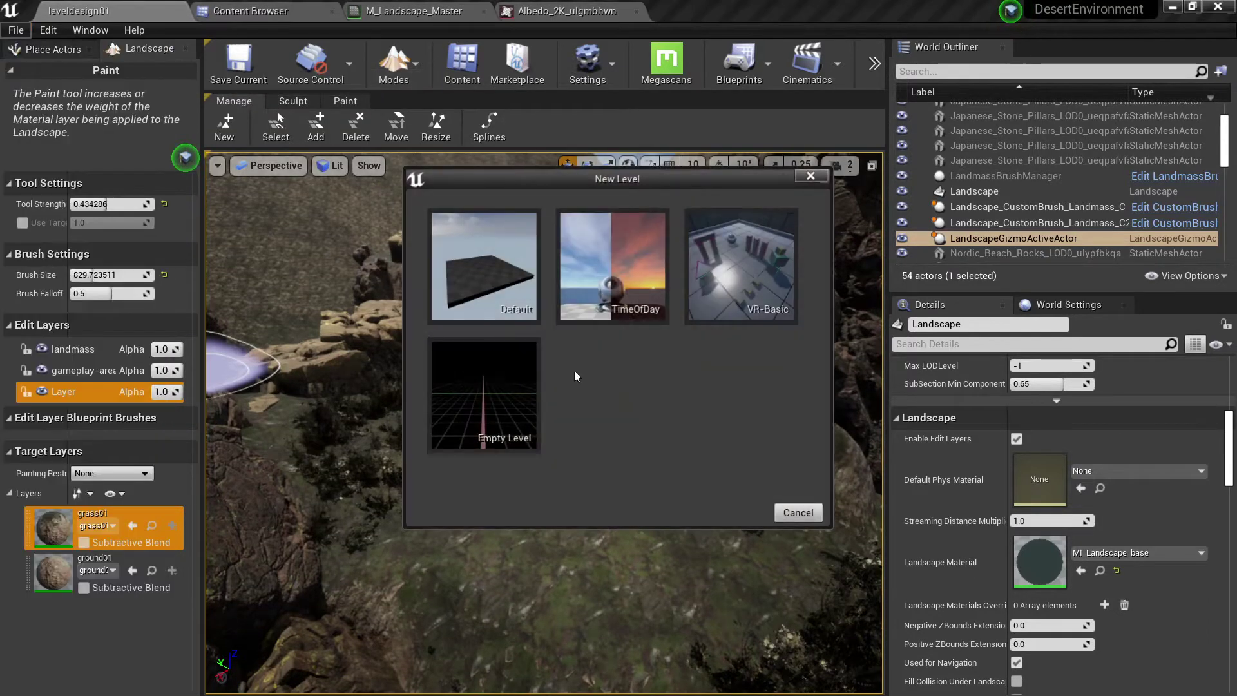
pyautogui.click(486, 277)
pyautogui.click(16, 30)
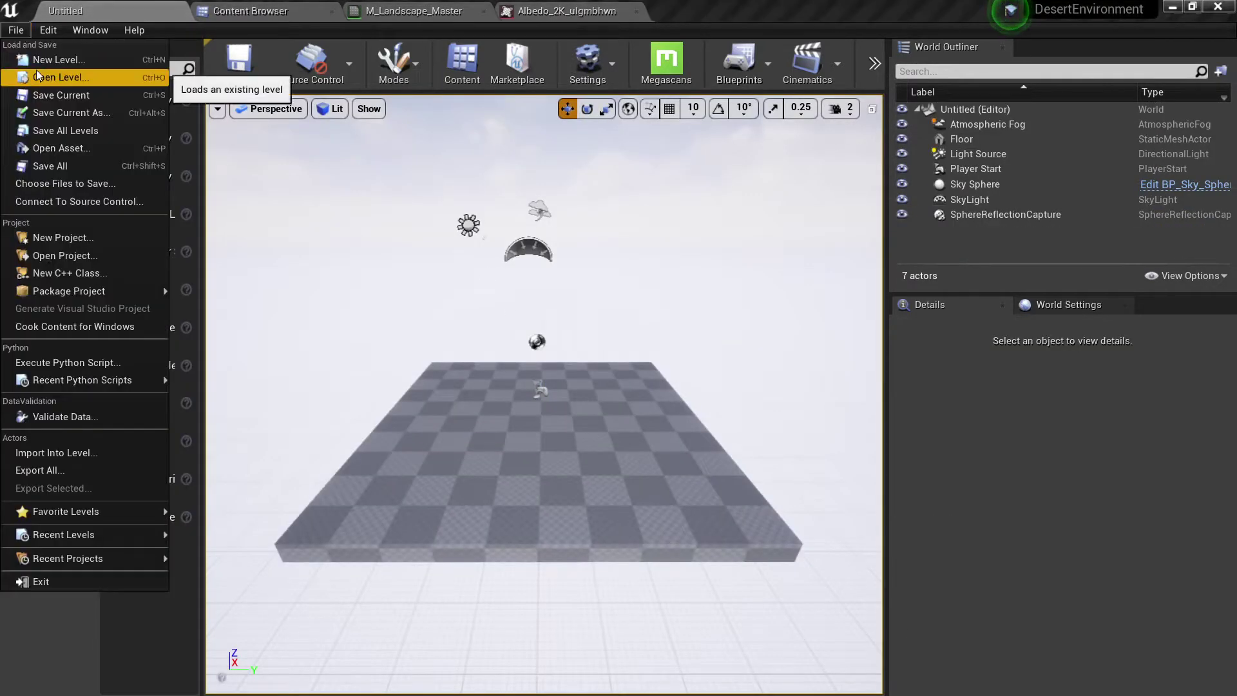
pyautogui.click(55, 74)
pyautogui.doubleClick(538, 149)
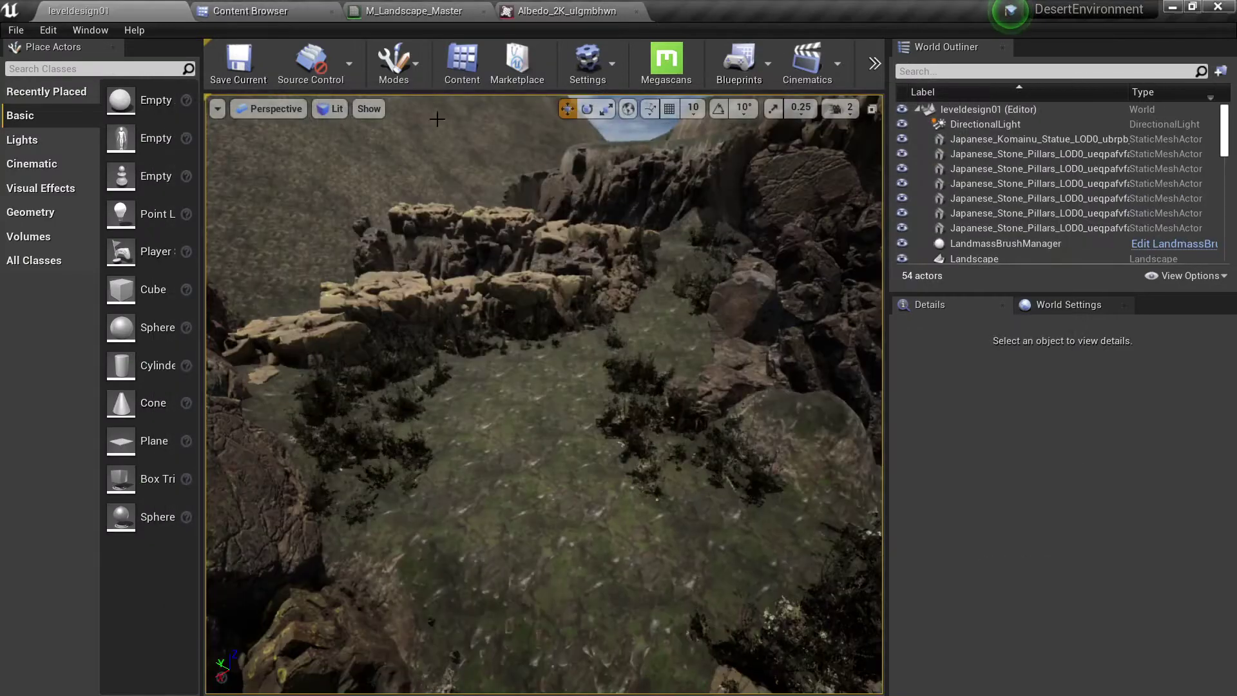
# Create a weight-blended ground02_LayerInfo for the ground02 target layer in leveldesign01_sharedassets and save all modified assets.
pyautogui.click(394, 64)
pyautogui.click(461, 134)
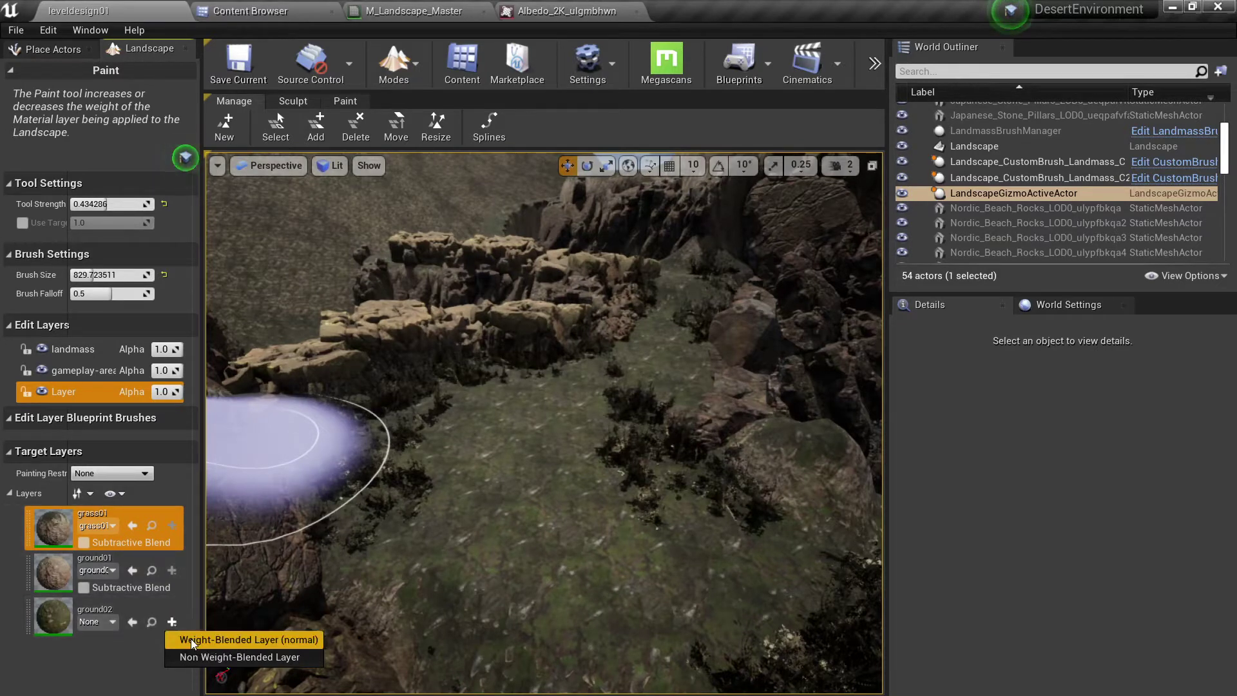
pyautogui.click(214, 643)
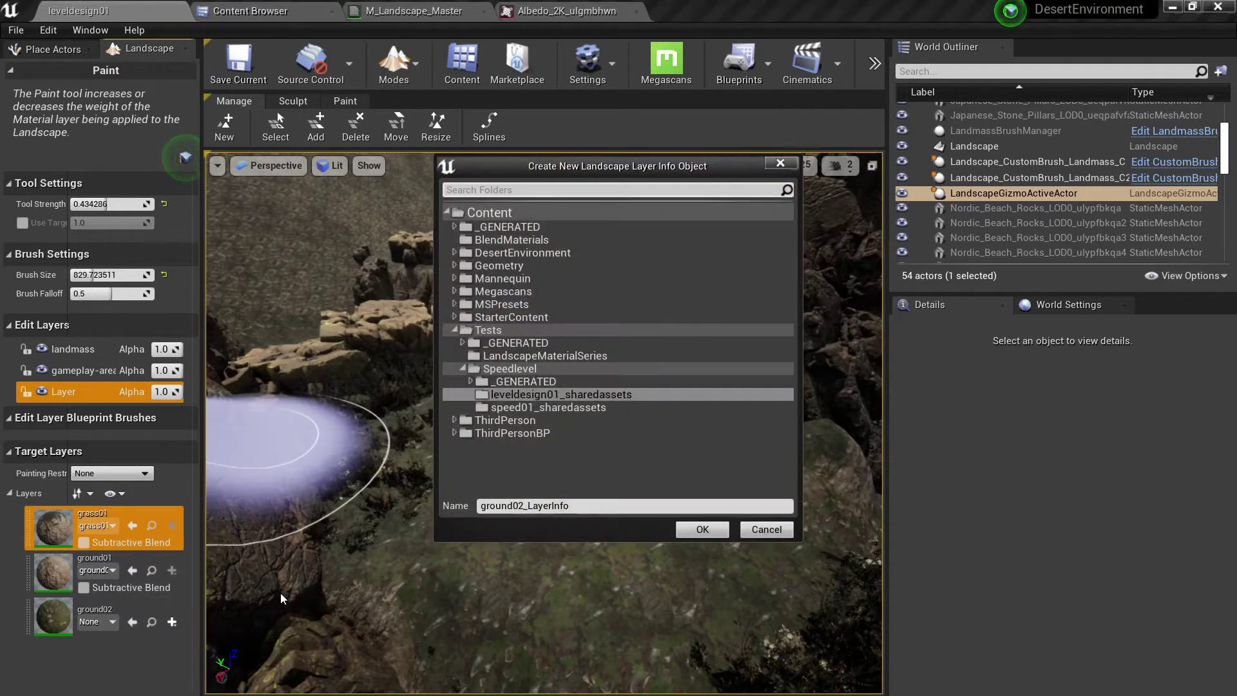
pyautogui.click(702, 529)
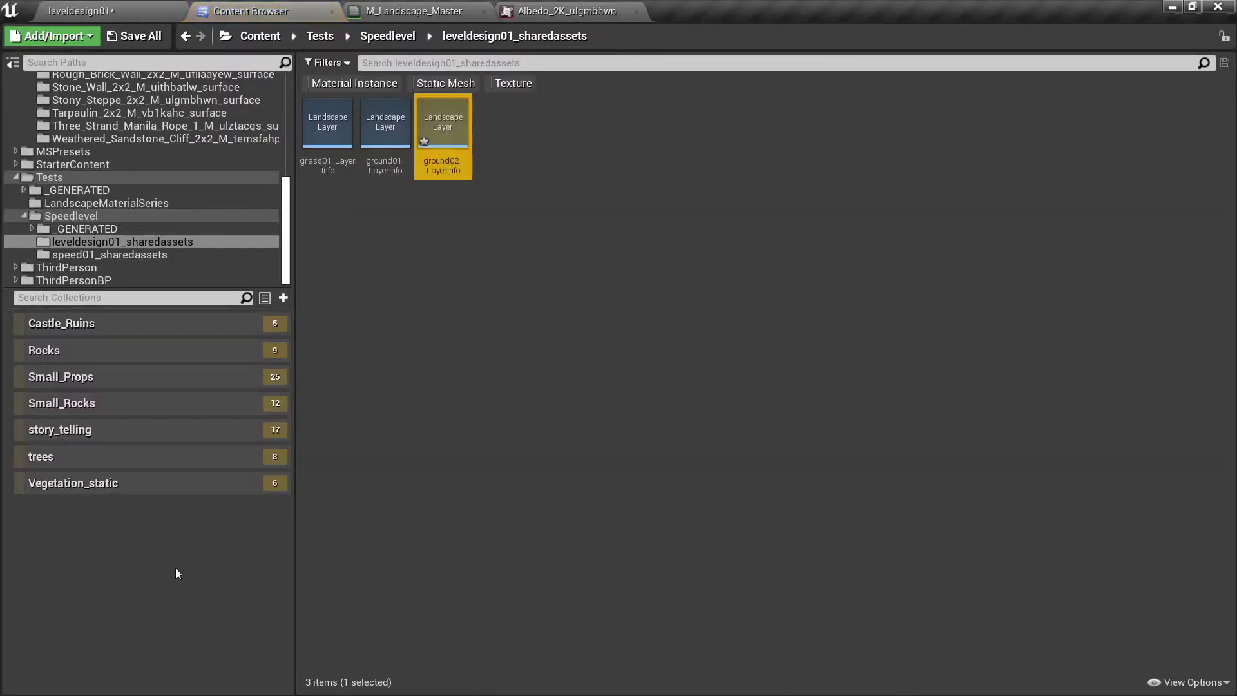
pyautogui.click(130, 36)
pyautogui.click(758, 503)
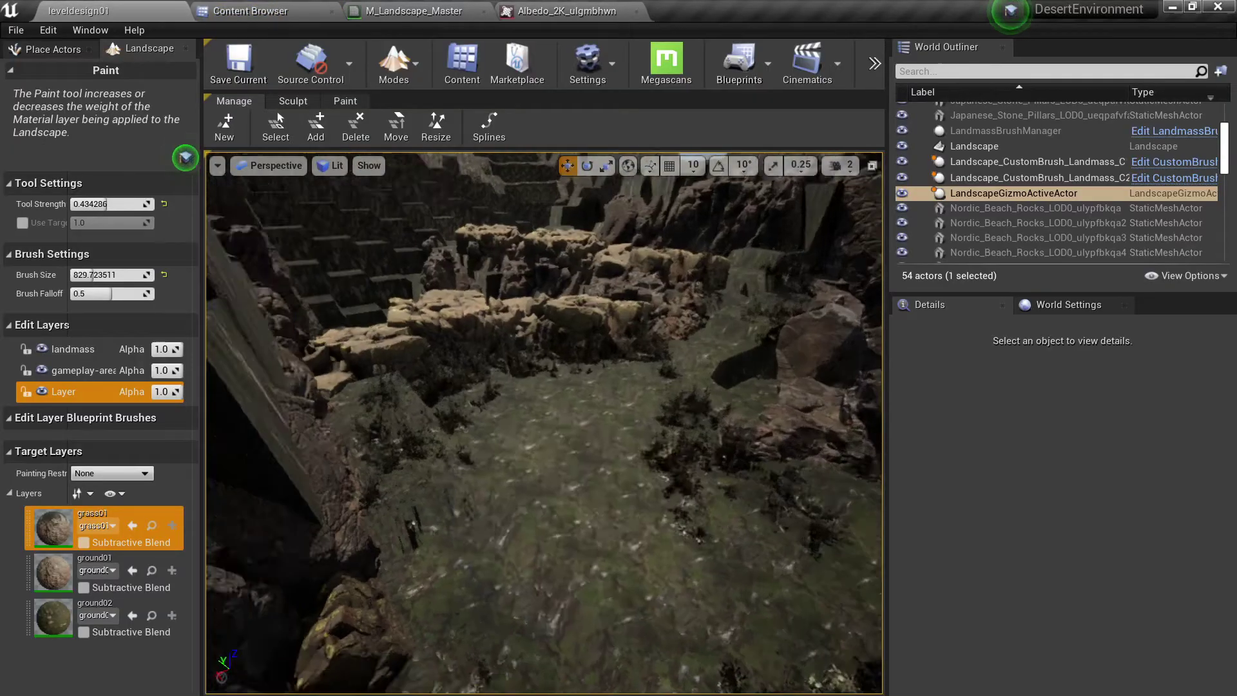
# Paint a patch of the ground02 target layer on the open ground at the foot of the light rock ledges.
pyautogui.moveTo(515, 490); pyautogui.dragTo(573, 522, button='right')
pyautogui.click(48, 619)
pyautogui.moveTo(469, 558); pyautogui.dragTo(406, 541, button='right')
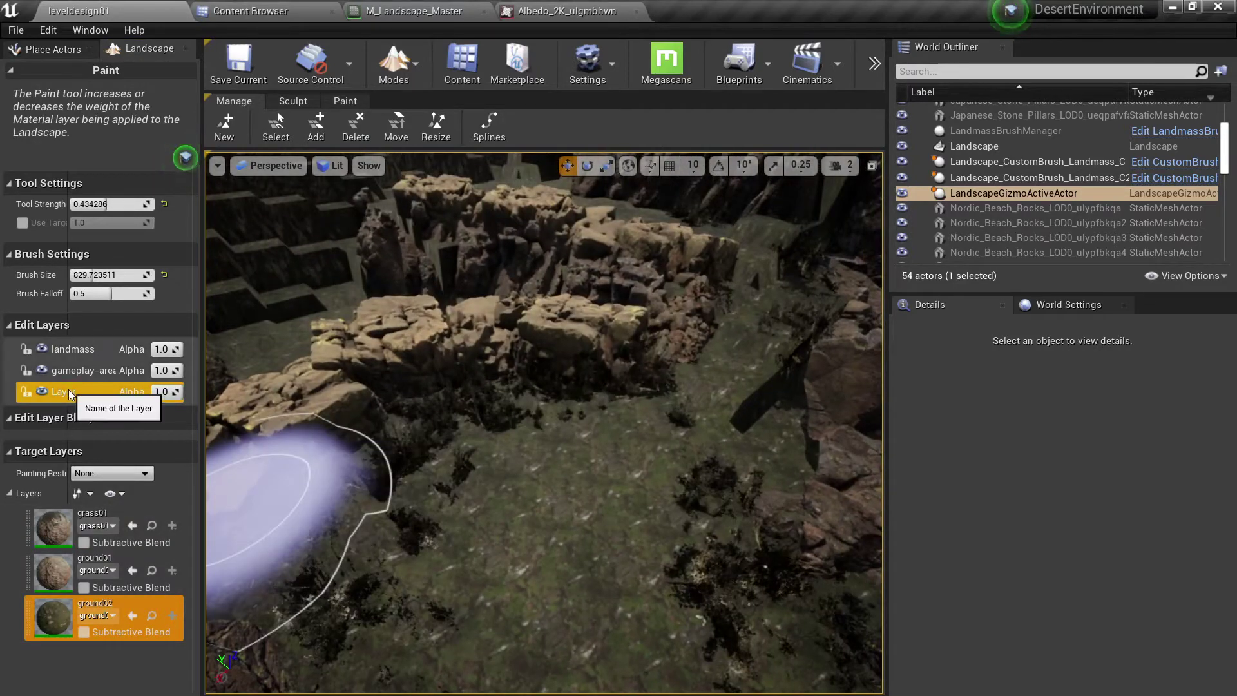
pyautogui.click(42, 391)
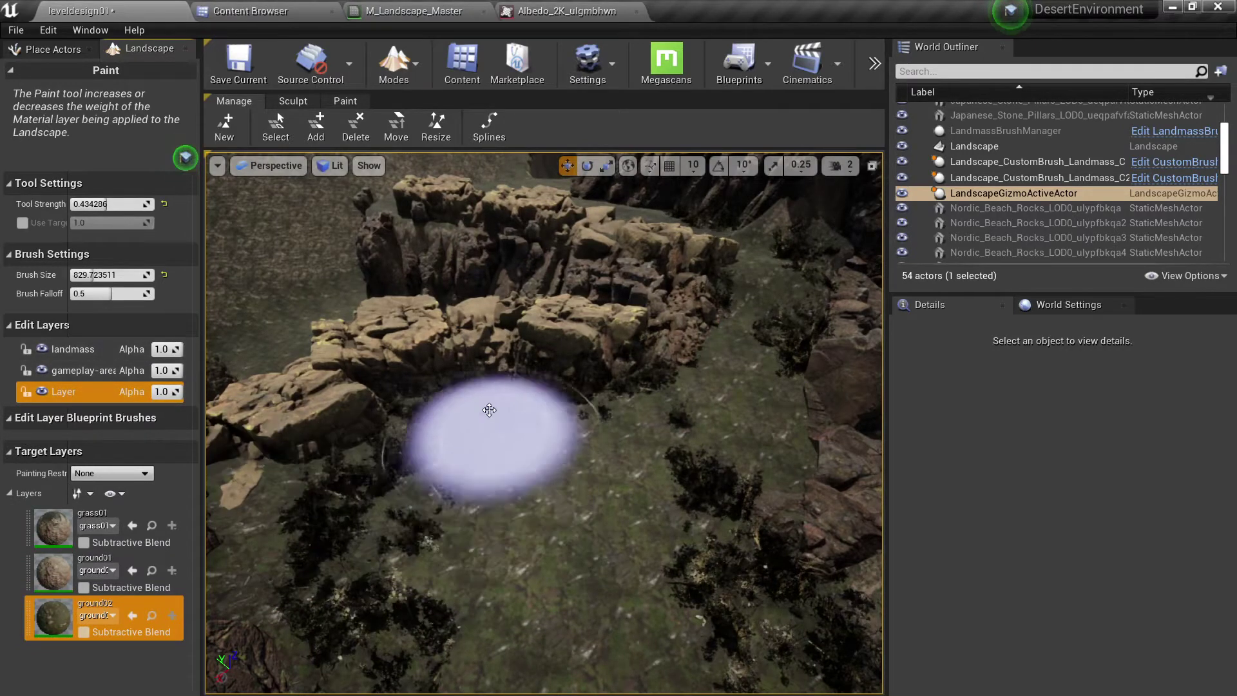
pyautogui.click(345, 101)
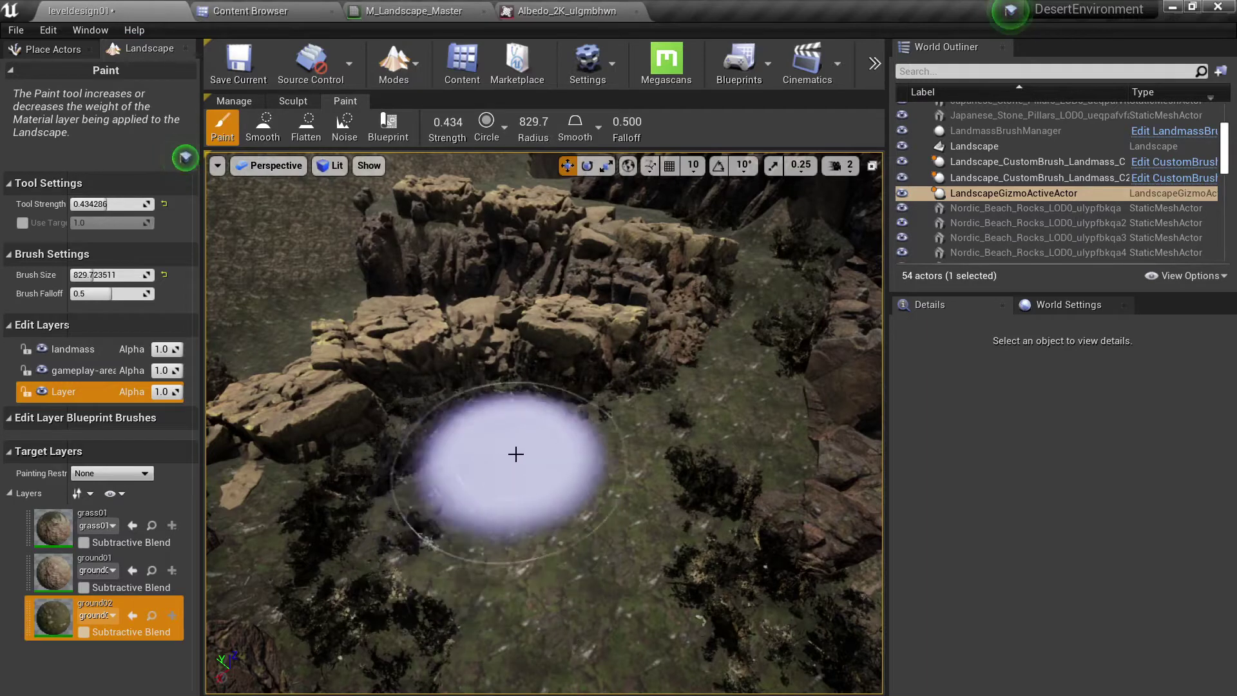
pyautogui.click(469, 449)
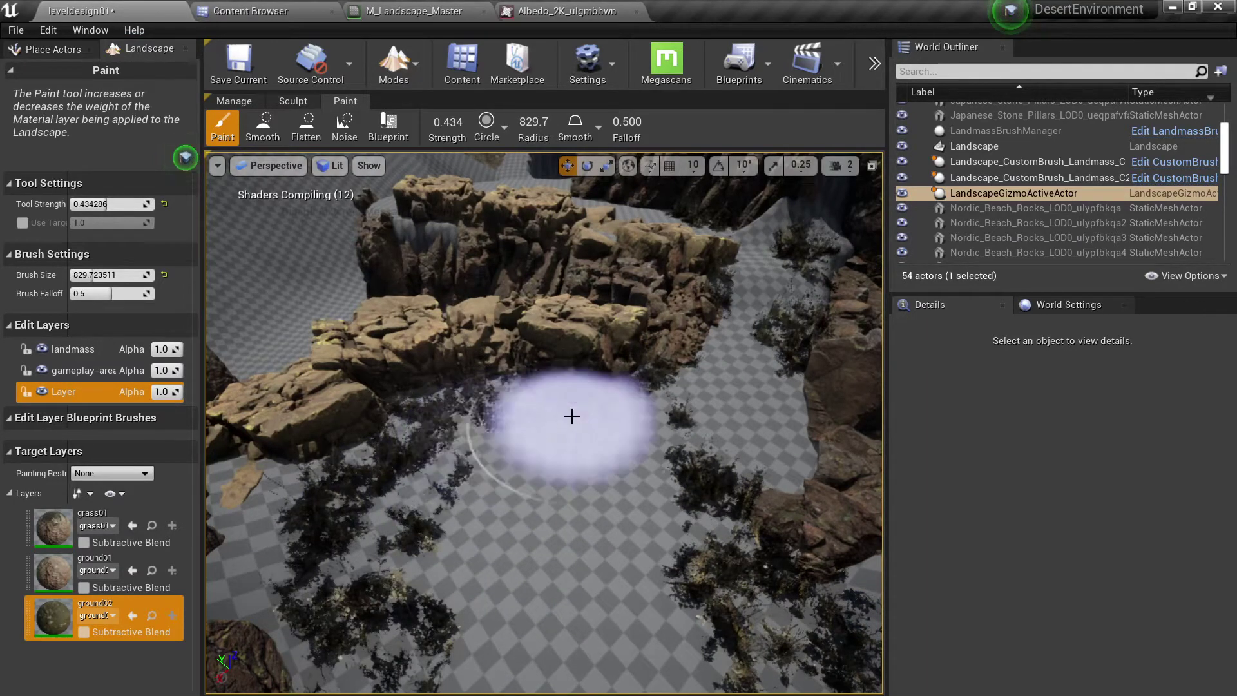
# Examine the painted ground02 patch and the surrounding valley ground up close and from above.
pyautogui.scroll(5, 567, 386)
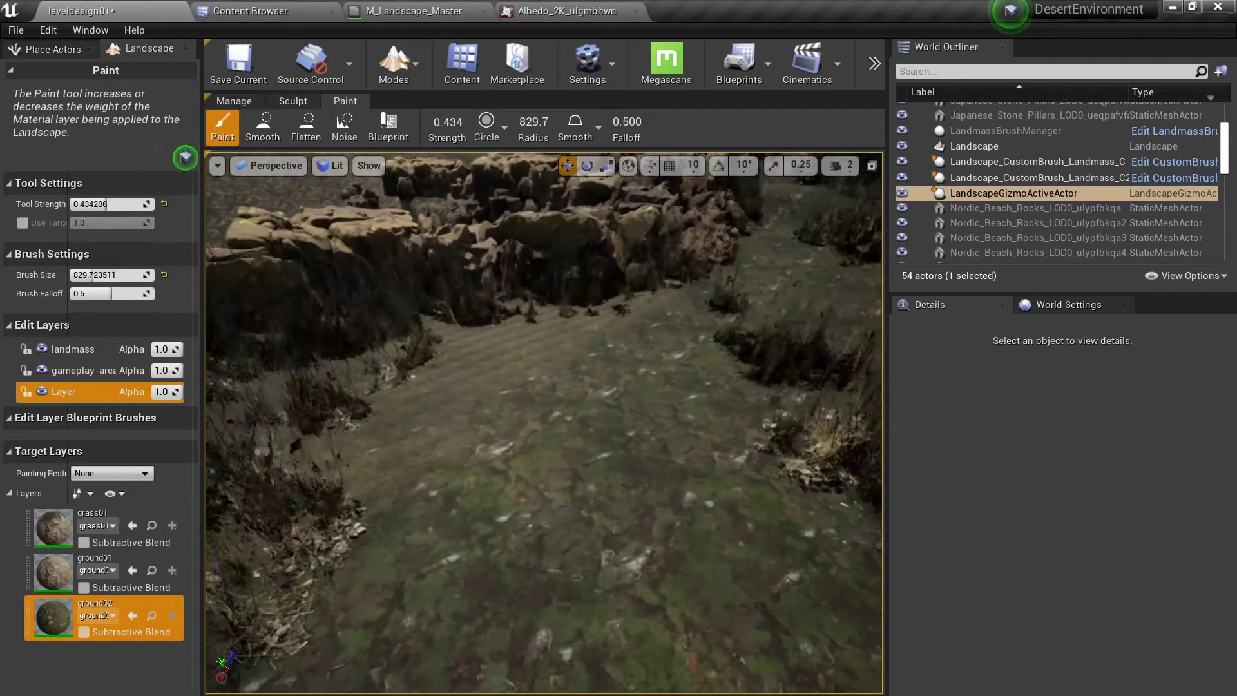
pyautogui.scroll(-5, 484, 406)
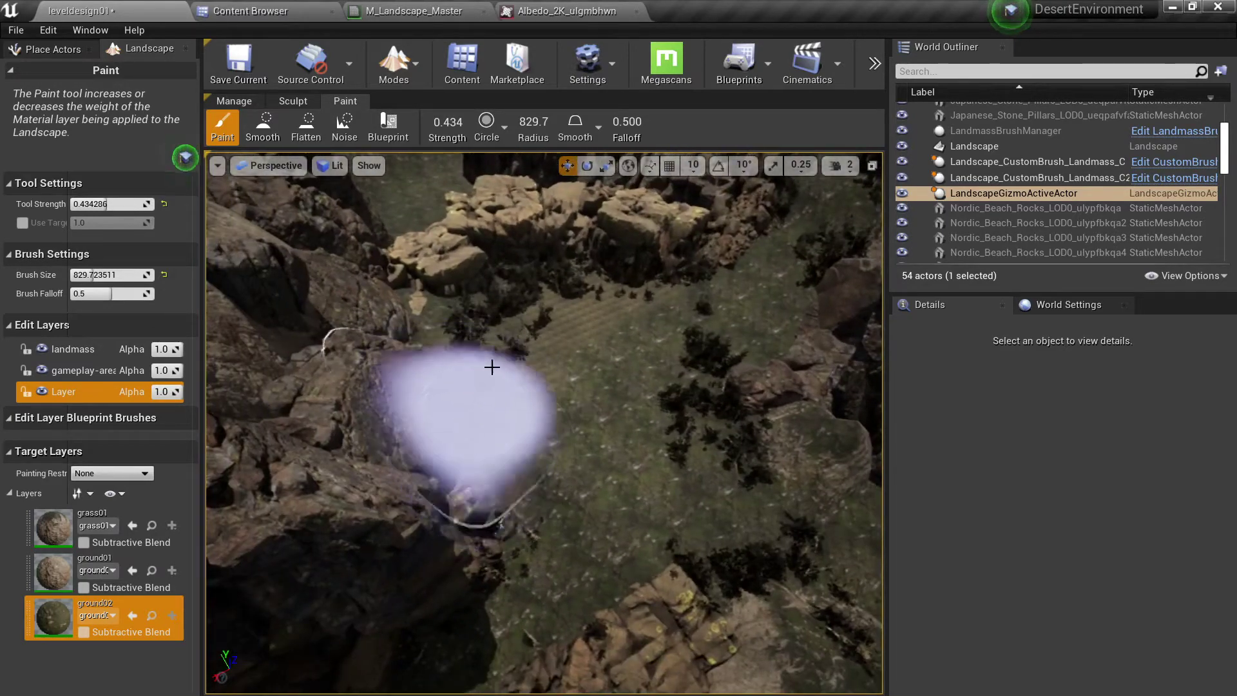
pyautogui.moveTo(387, 425)
pyautogui.mouseDown(button='right')
pyautogui.moveTo(444, 370)
pyautogui.moveTo(650, 341)
pyautogui.mouseUp(button='right')
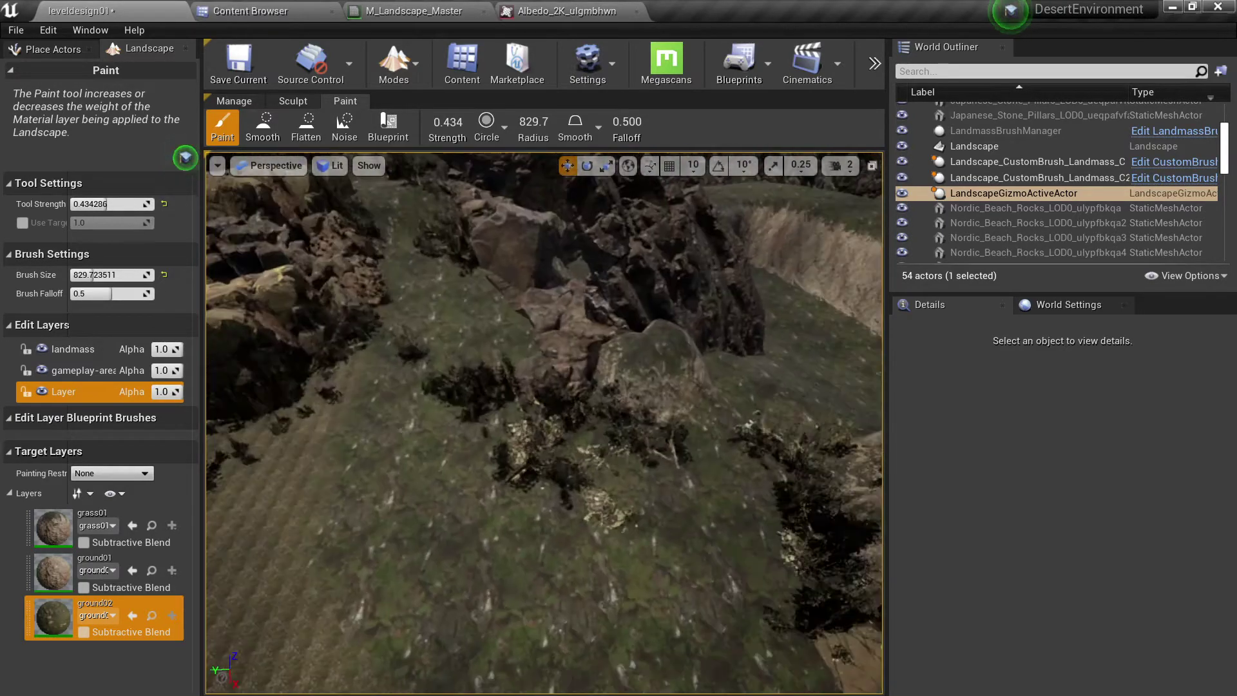
pyautogui.moveTo(380, 278); pyautogui.dragTo(511, 345, button='right')
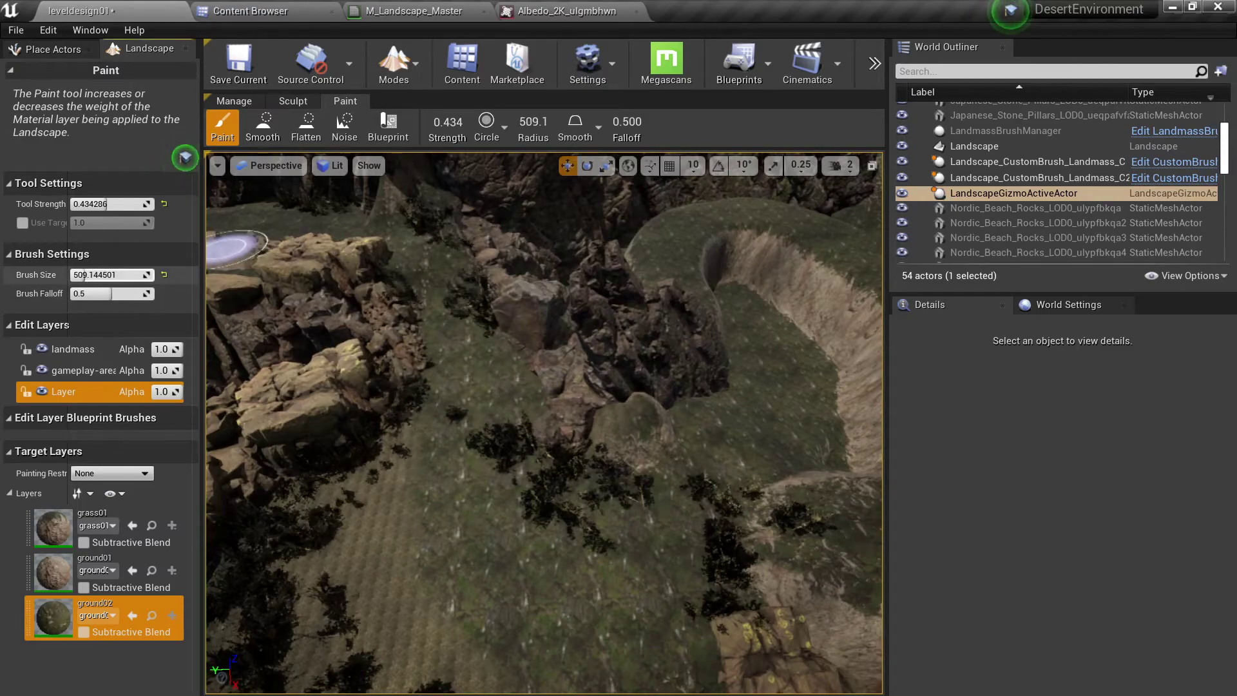
pyautogui.moveTo(394, 465)
pyautogui.mouseDown(button='right')
pyautogui.moveTo(380, 425)
pyautogui.moveTo(395, 464)
pyautogui.mouseUp(button='right')
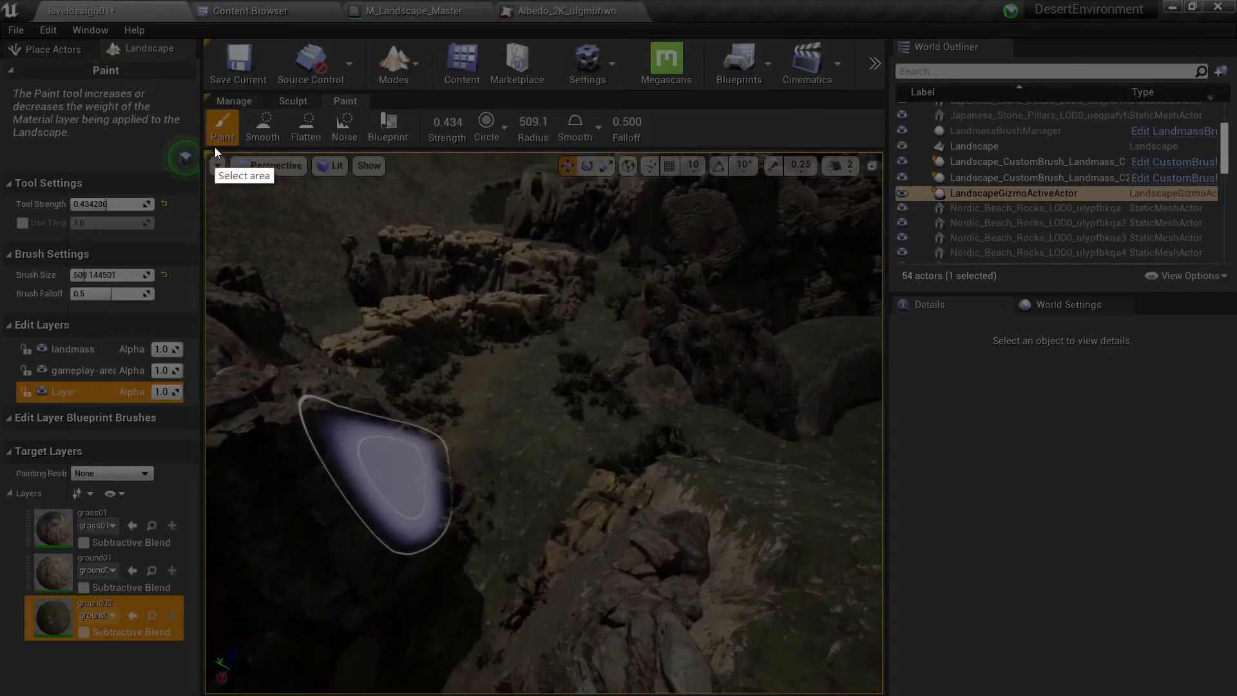
# Sketch the planned path through the valley in red freehand lines on a viewport screen capture, and discard the capture.
pyautogui.moveTo(214, 148); pyautogui.dragTo(873, 690)
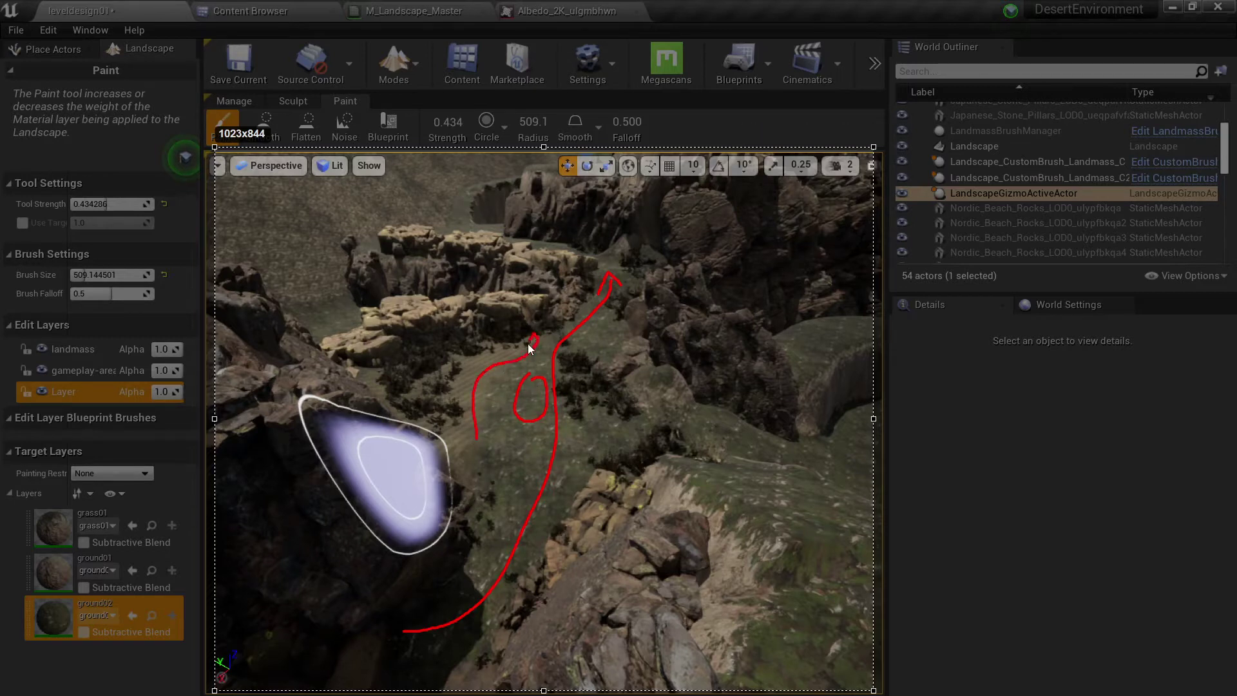
pyautogui.click(546, 332)
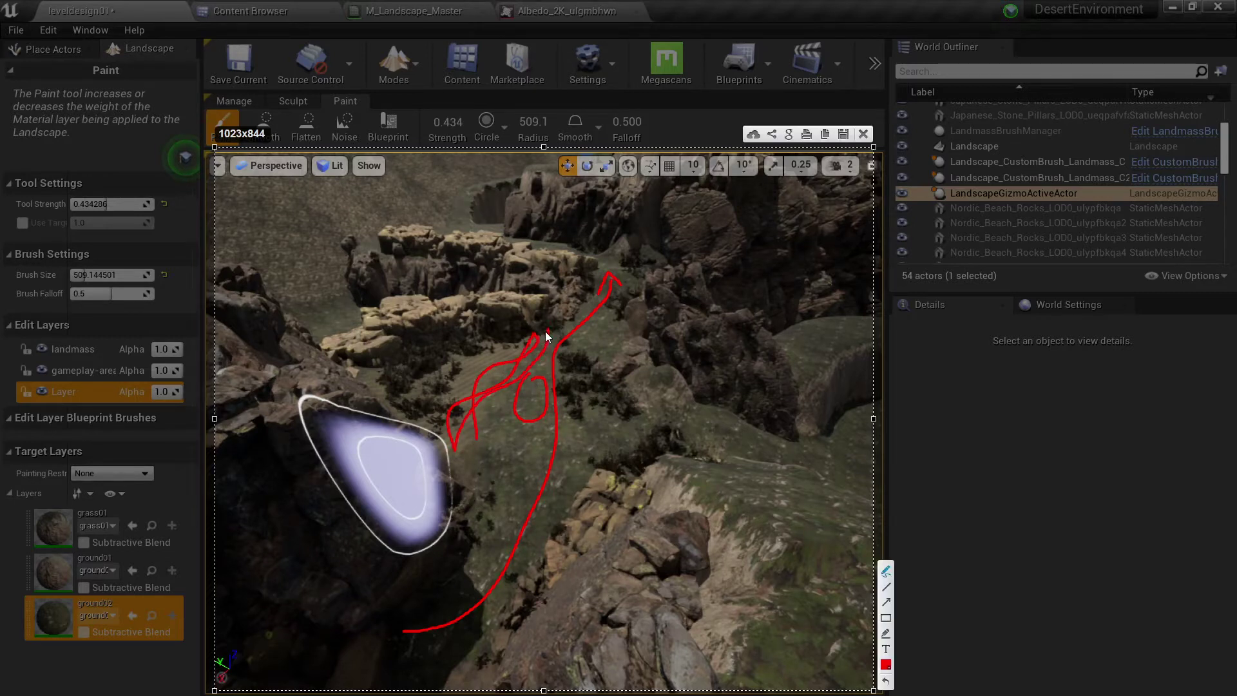
pyautogui.click(862, 134)
# Reduce the landscape paint brush size to about 439 over the valley ground.
pyautogui.moveTo(634, 381); pyautogui.dragTo(634, 490, button='right')
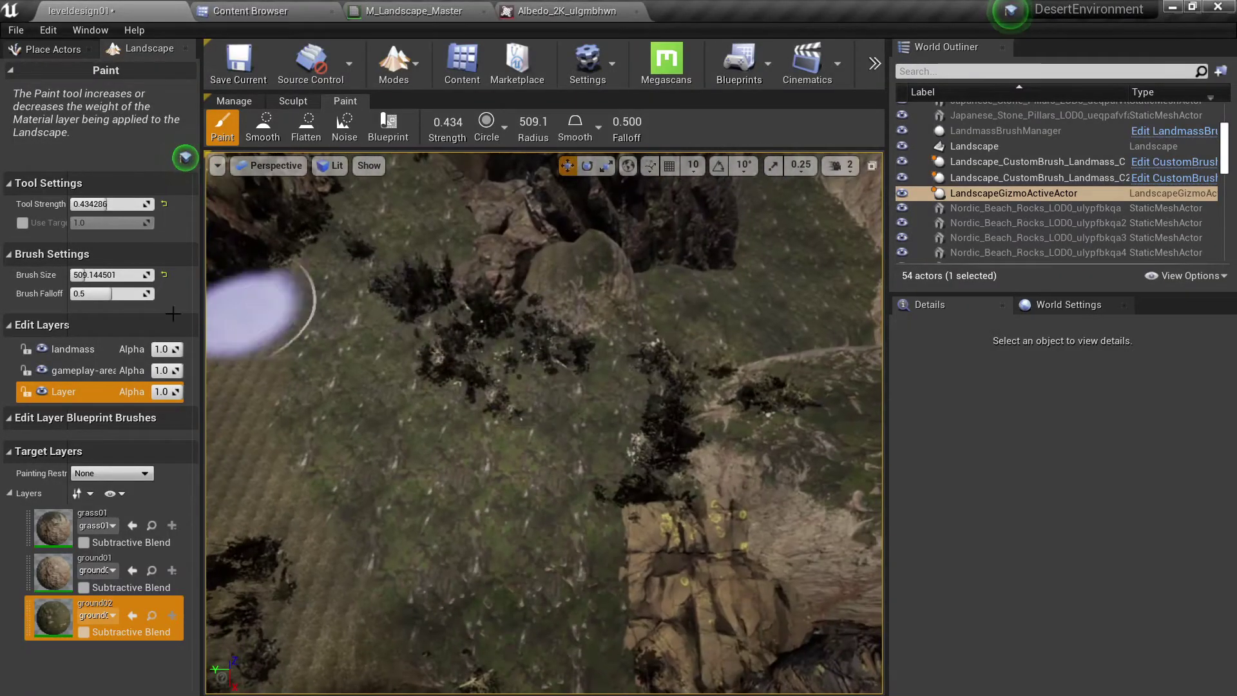
pyautogui.moveTo(109, 275); pyautogui.dragTo(96, 274)
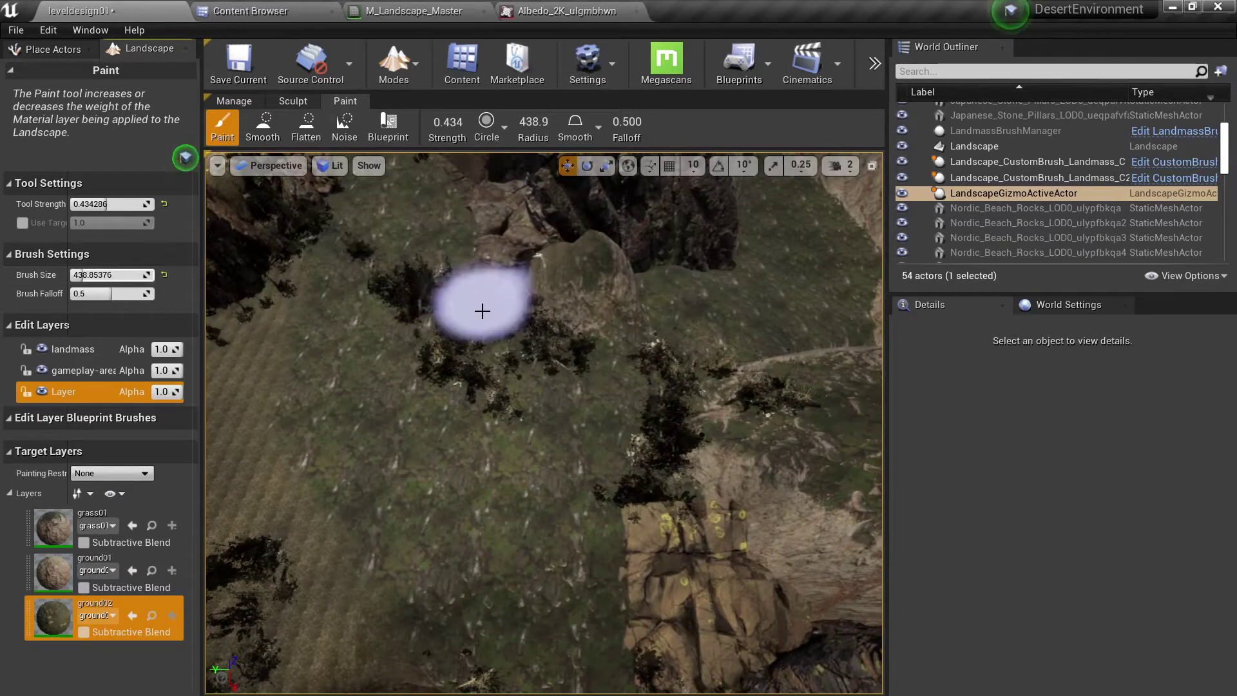
# Paint the ground02 layer along the valley floor past the dark rocks and up the path toward the terraces.
pyautogui.moveTo(438, 414)
pyautogui.mouseDown(button='right')
pyautogui.moveTo(451, 406)
pyautogui.moveTo(437, 414)
pyautogui.mouseUp(button='right')
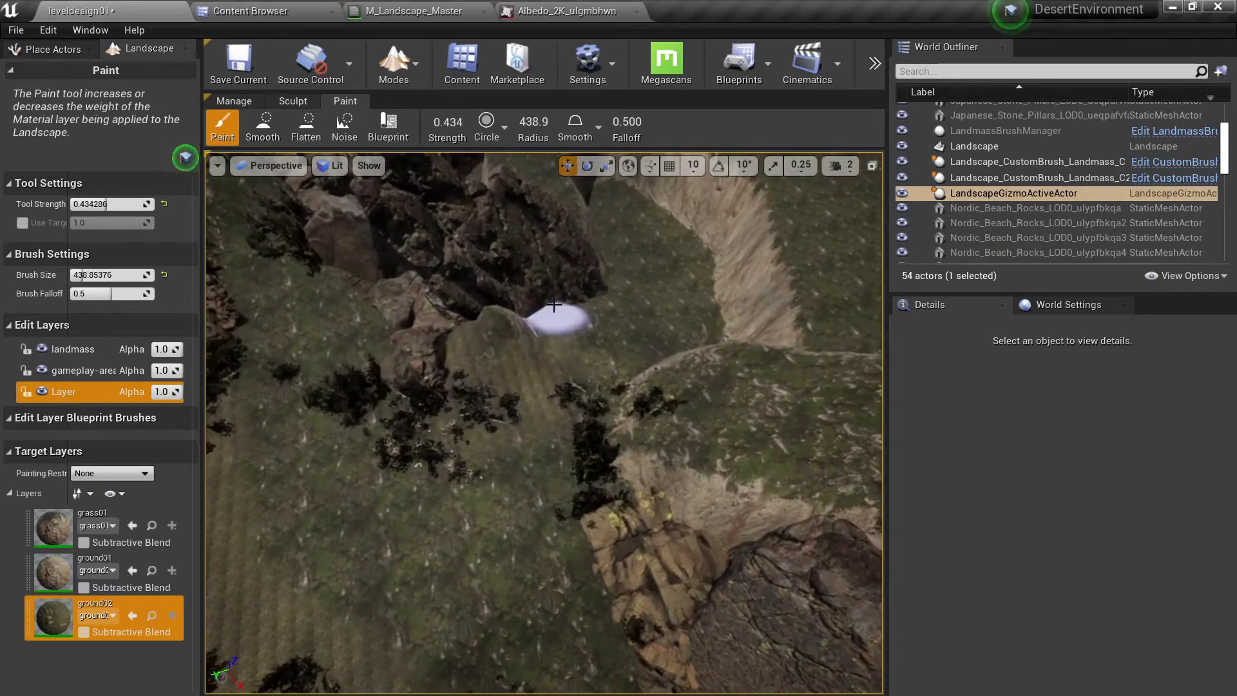
pyautogui.moveTo(552, 323)
pyautogui.mouseDown(button='right')
pyautogui.moveTo(574, 326)
pyautogui.moveTo(559, 272)
pyautogui.mouseUp(button='right')
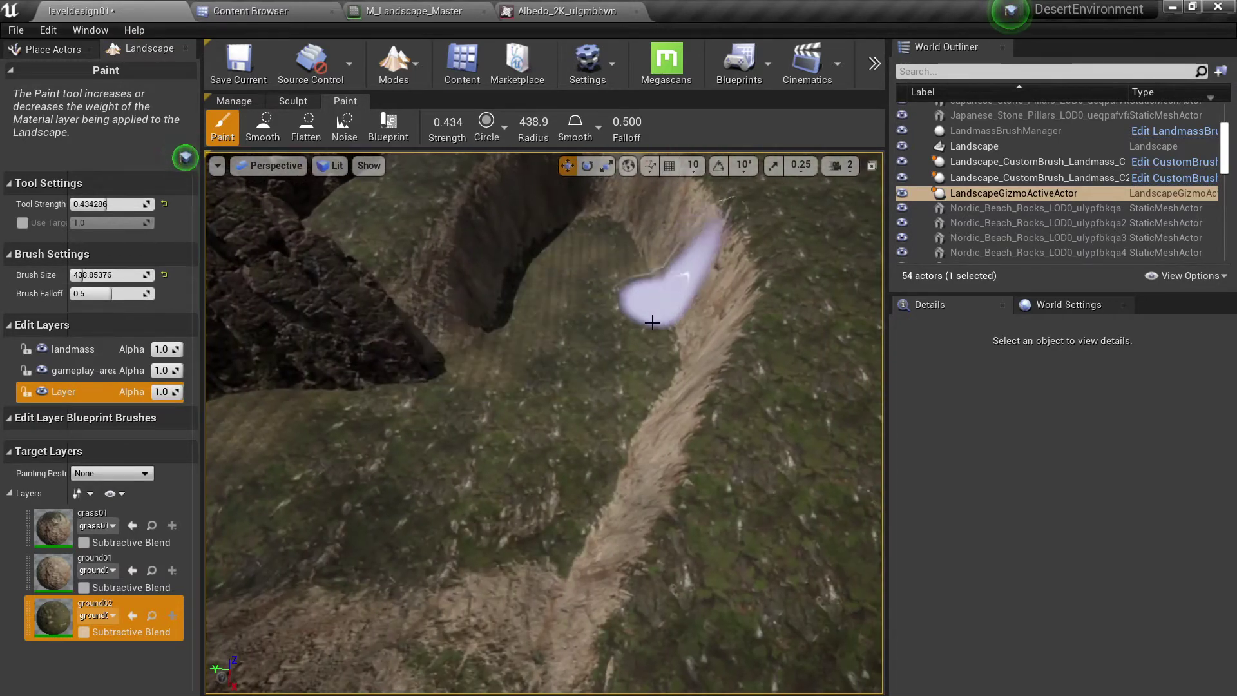
pyautogui.moveTo(527, 530); pyautogui.dragTo(527, 531, button='right')
pyautogui.moveTo(588, 387); pyautogui.dragTo(588, 387, button='right')
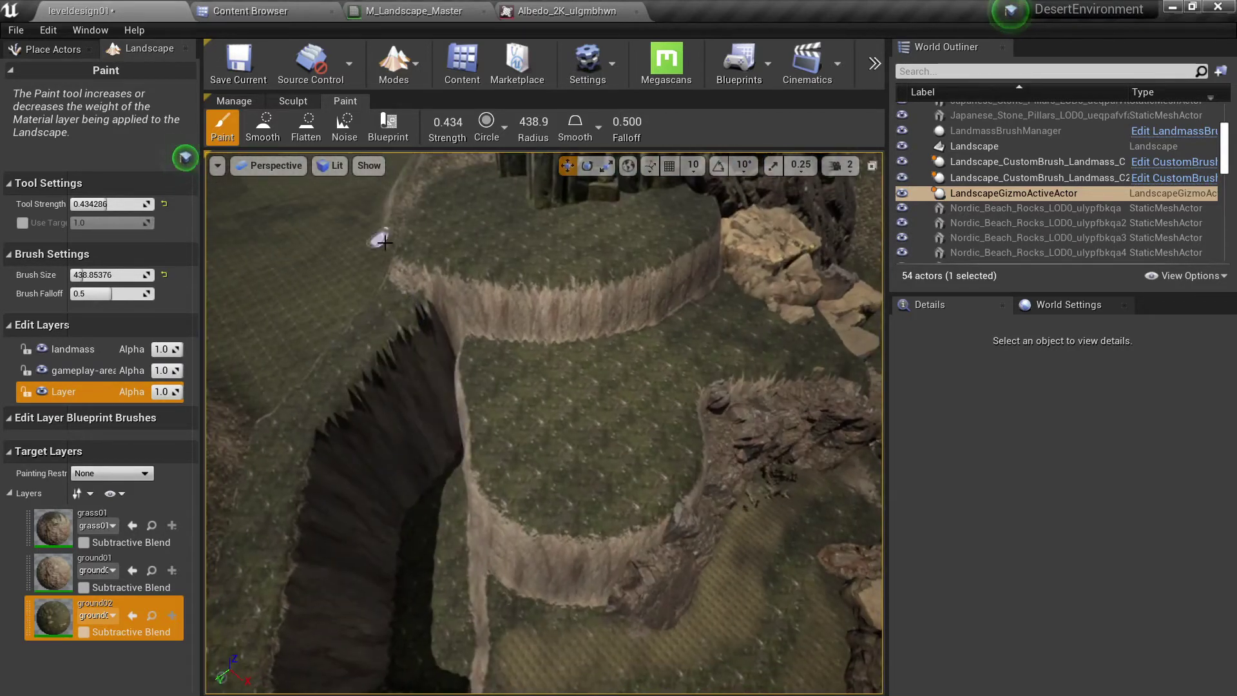
# Touch up the ground02 painting on the terrace and along the rim of the statue plateau.
pyautogui.moveTo(631, 251); pyautogui.dragTo(631, 251, button='right')
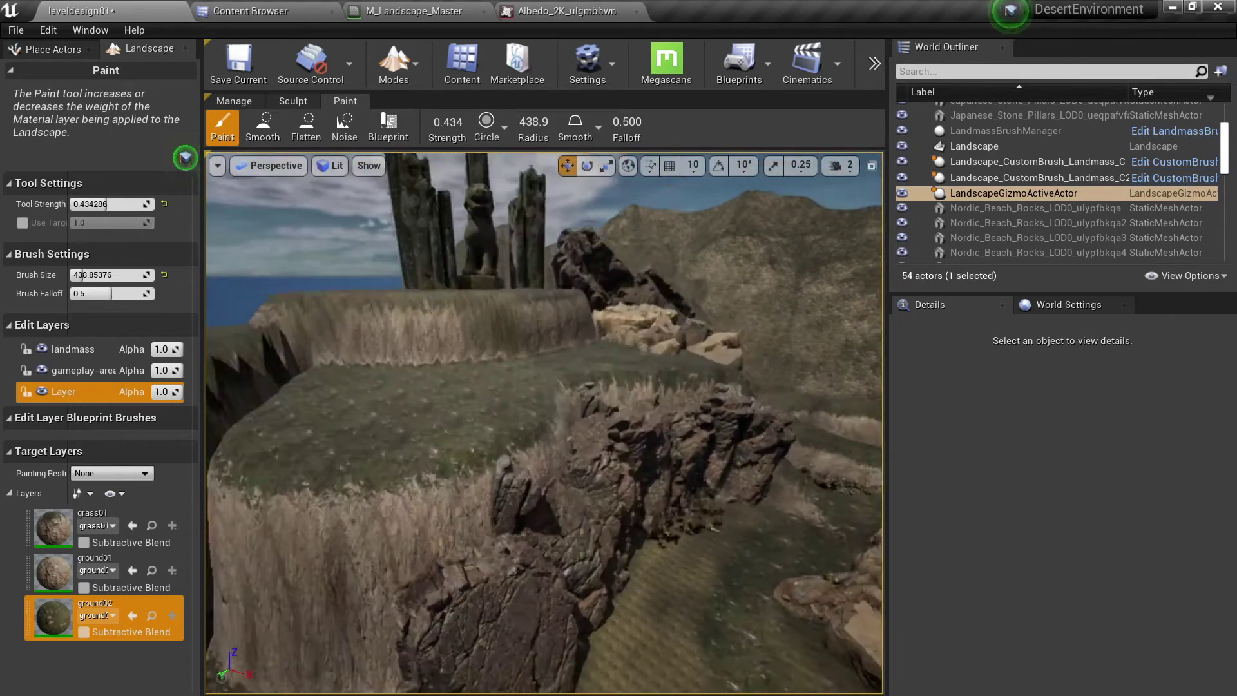
pyautogui.moveTo(533, 344); pyautogui.dragTo(533, 344, button='right')
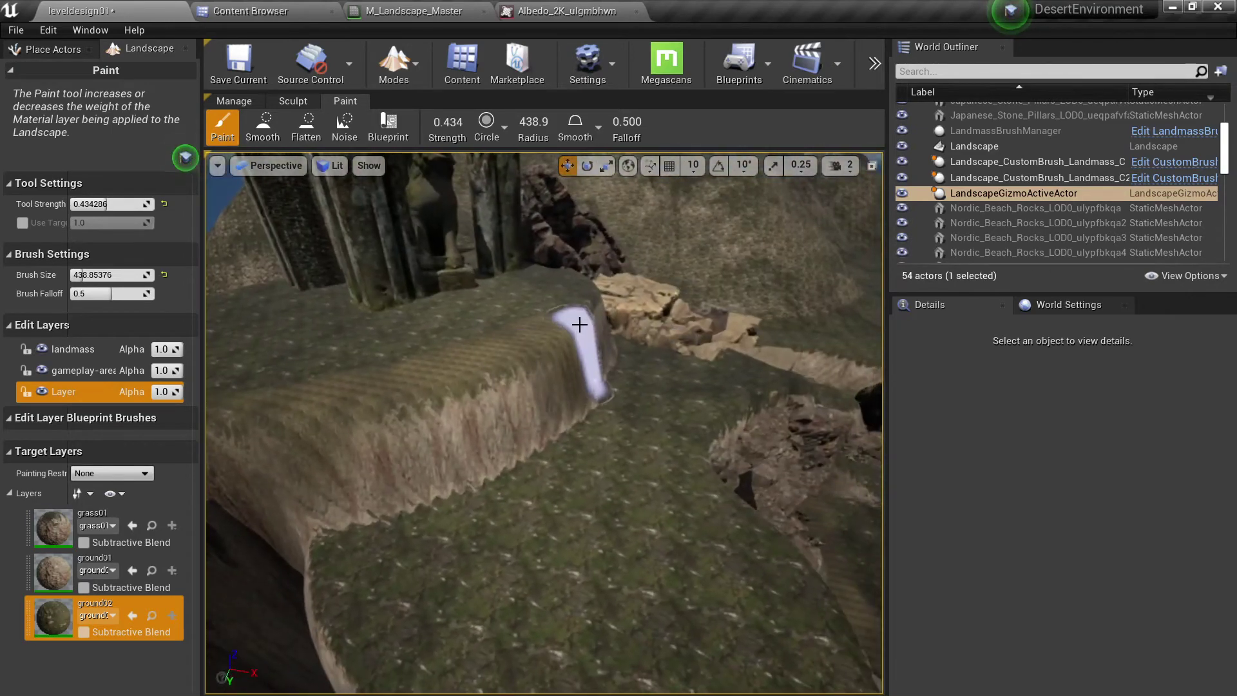
pyautogui.moveTo(403, 345); pyautogui.dragTo(404, 345, button='right')
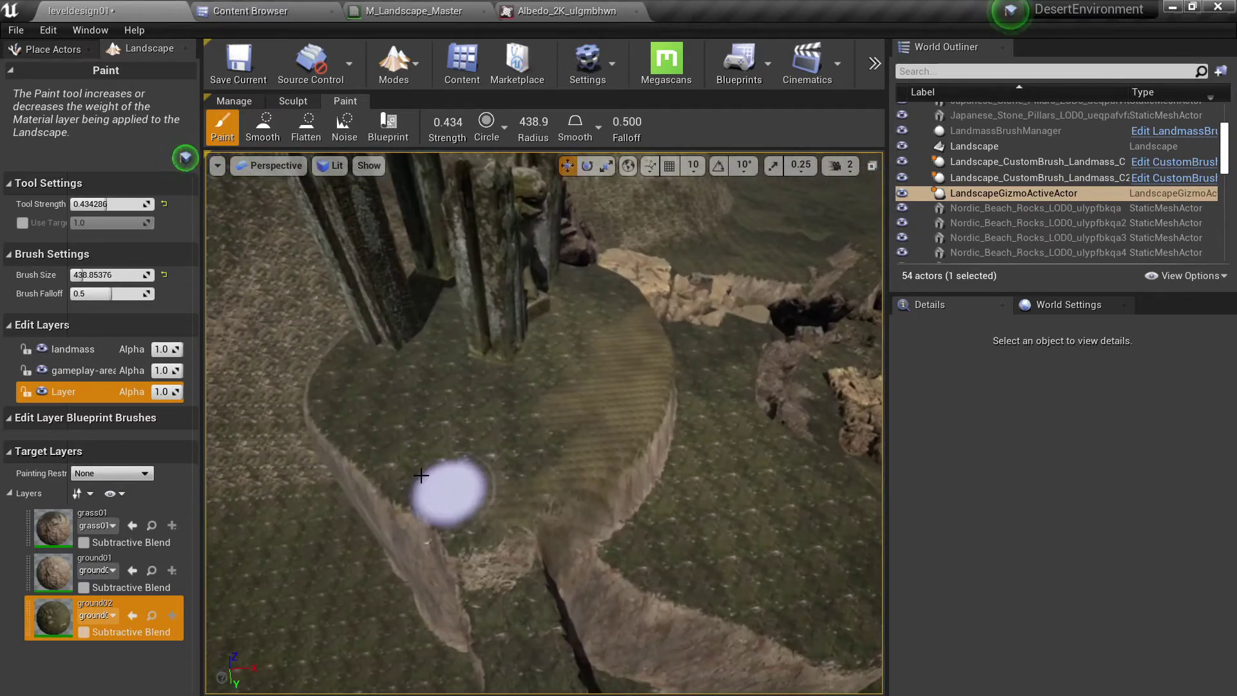
pyautogui.moveTo(369, 414); pyautogui.dragTo(369, 414, button='right')
pyautogui.moveTo(348, 196); pyautogui.dragTo(348, 195, button='right')
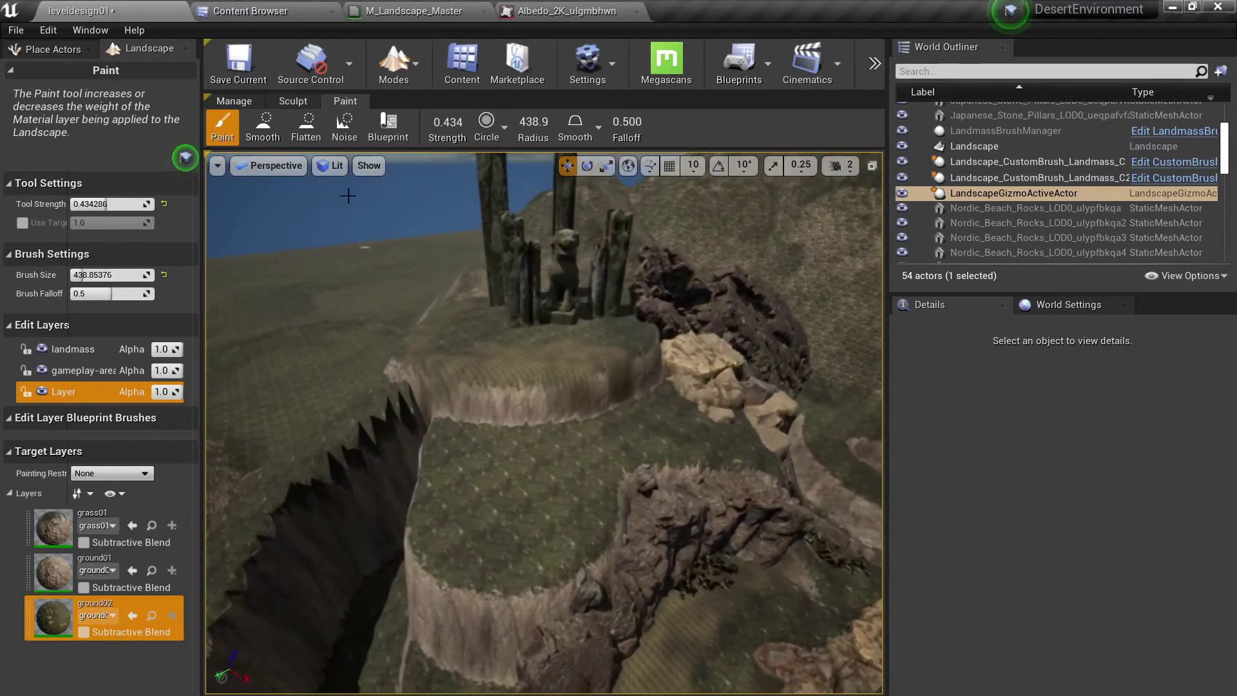
# Sculpt a ramp about 1335 wide with 0.4 side falloff on the gameplay-area edit layer, from the terrace up to the statue plateau.
pyautogui.click(284, 103)
pyautogui.moveTo(361, 290); pyautogui.dragTo(361, 290, button='right')
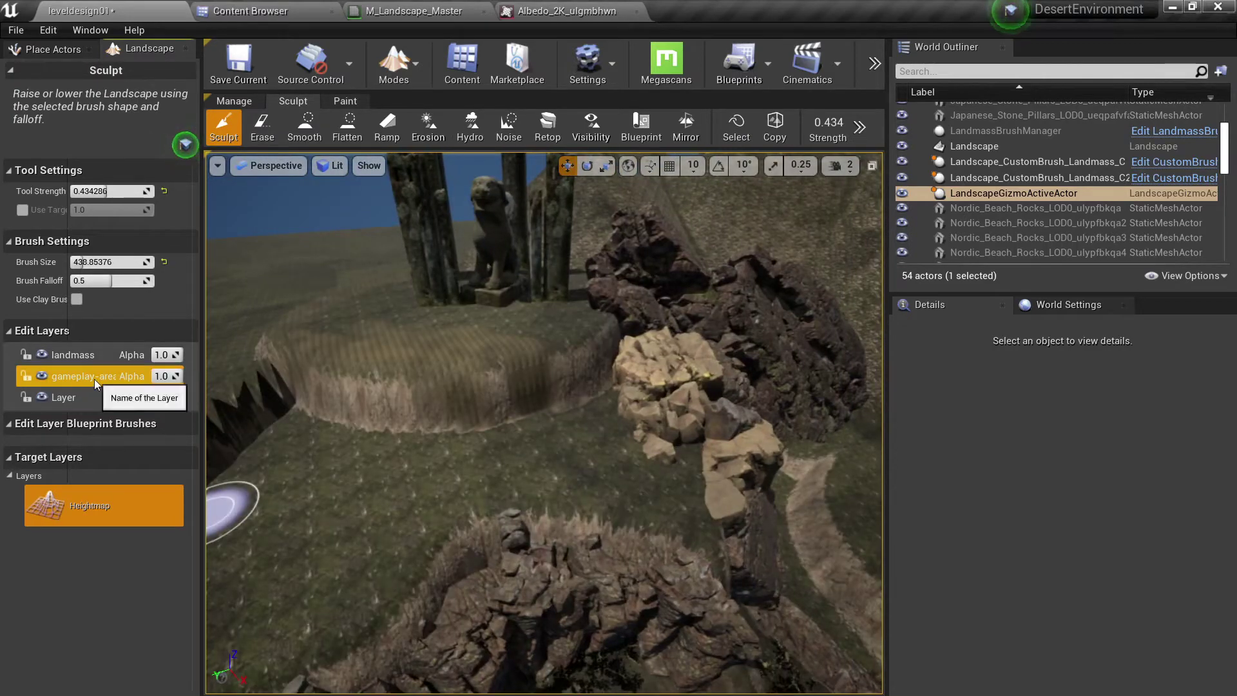
pyautogui.click(394, 131)
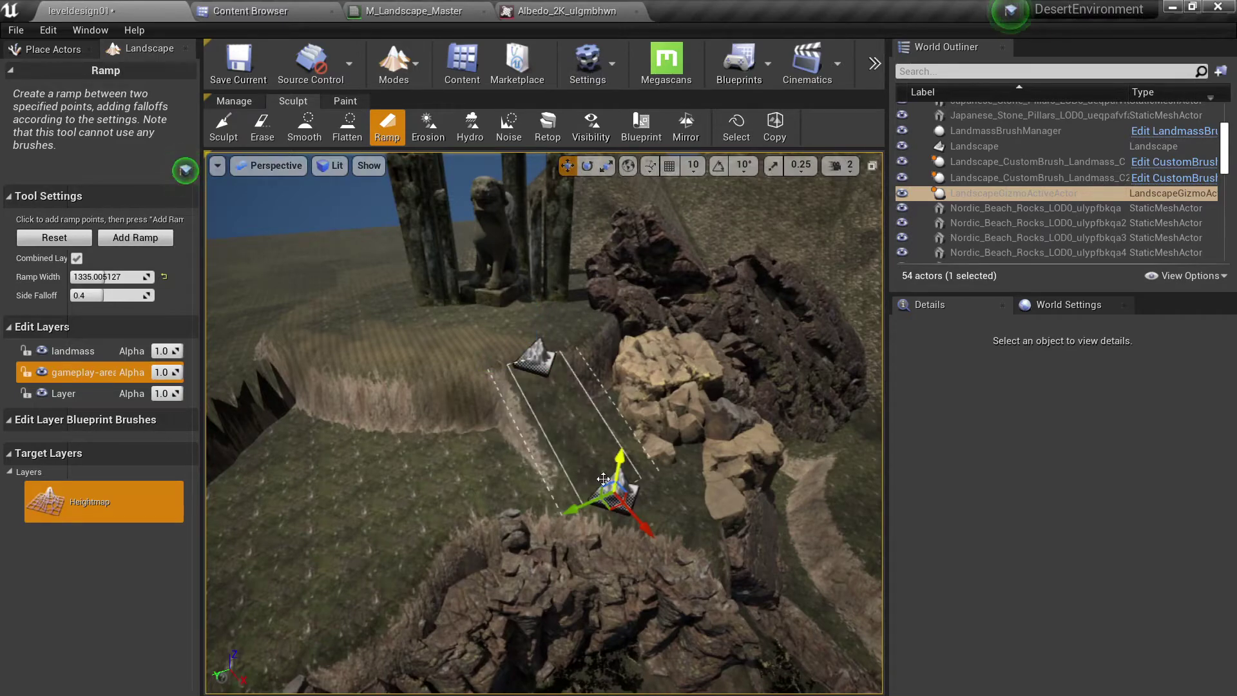
pyautogui.moveTo(603, 479); pyautogui.dragTo(603, 478, button='right')
# Leave landscape editing, look over the valley and plateau from ground level, and save the level.
pyautogui.press('w')
pyautogui.moveTo(545, 394); pyautogui.dragTo(605, 486, button='right')
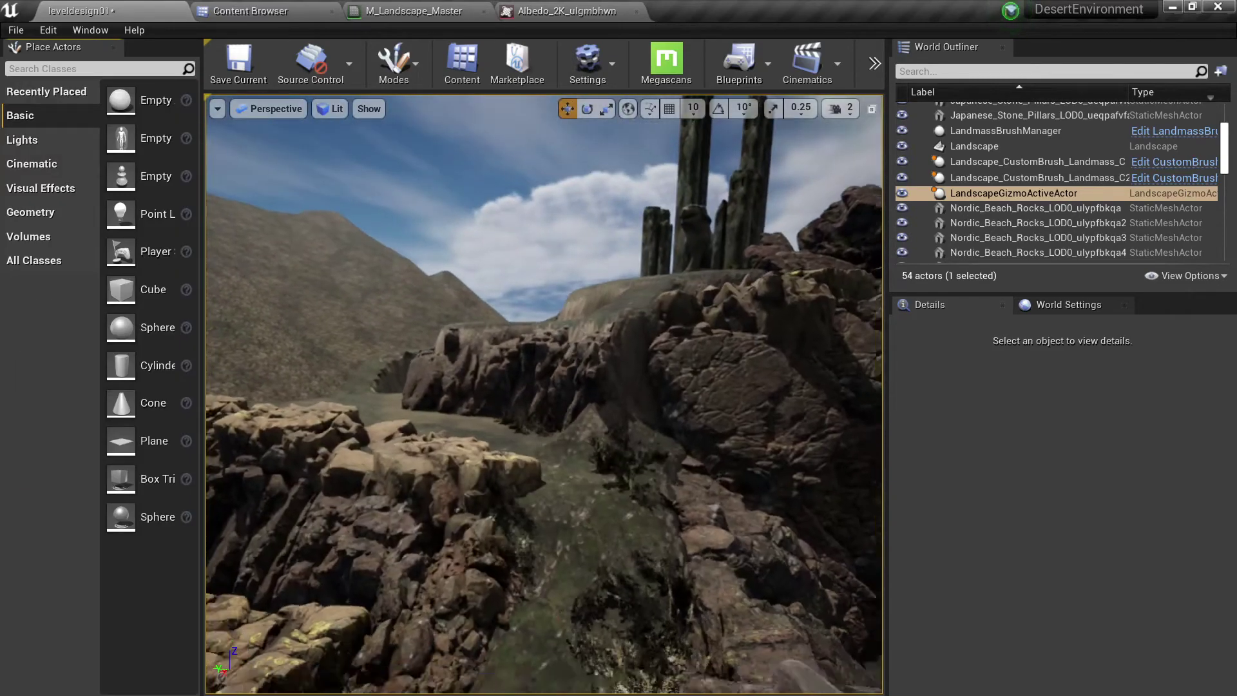
pyautogui.hotkey('ctrl', 's')
pyautogui.press('s')
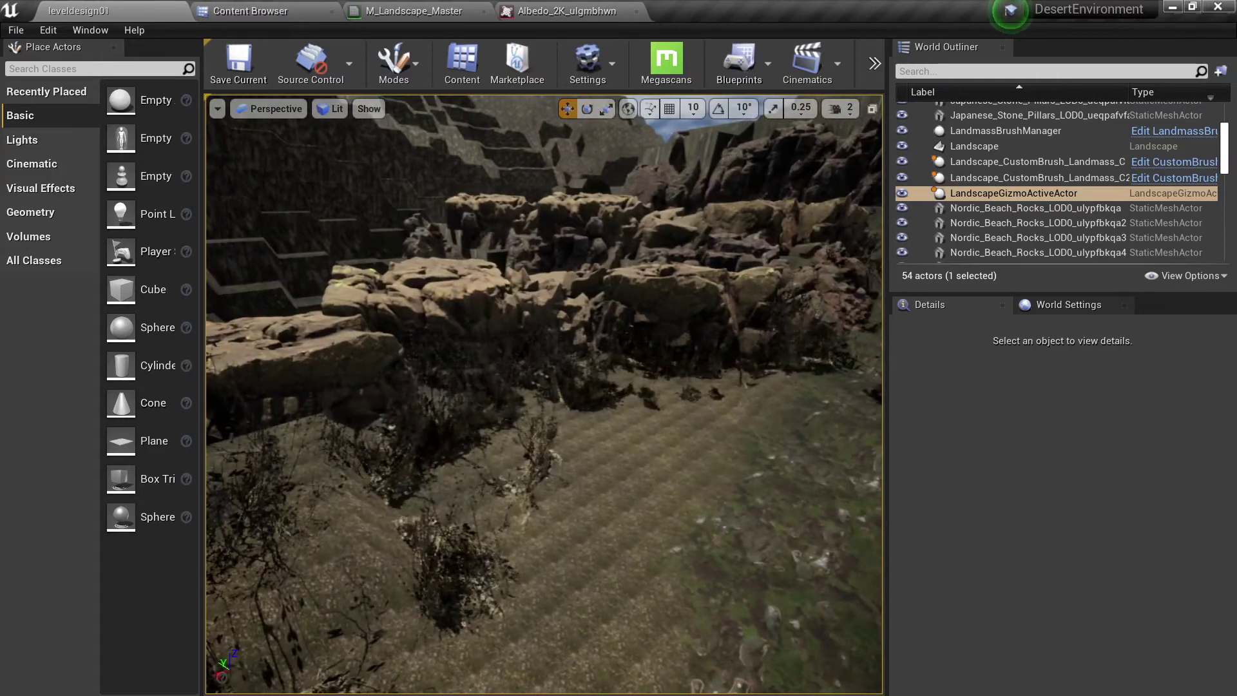
# Open the landscape's material instance MI_Landscape_base, enable the L3 tile override and set it to 0.1.
pyautogui.click(645, 465)
pyautogui.doubleClick(1040, 590)
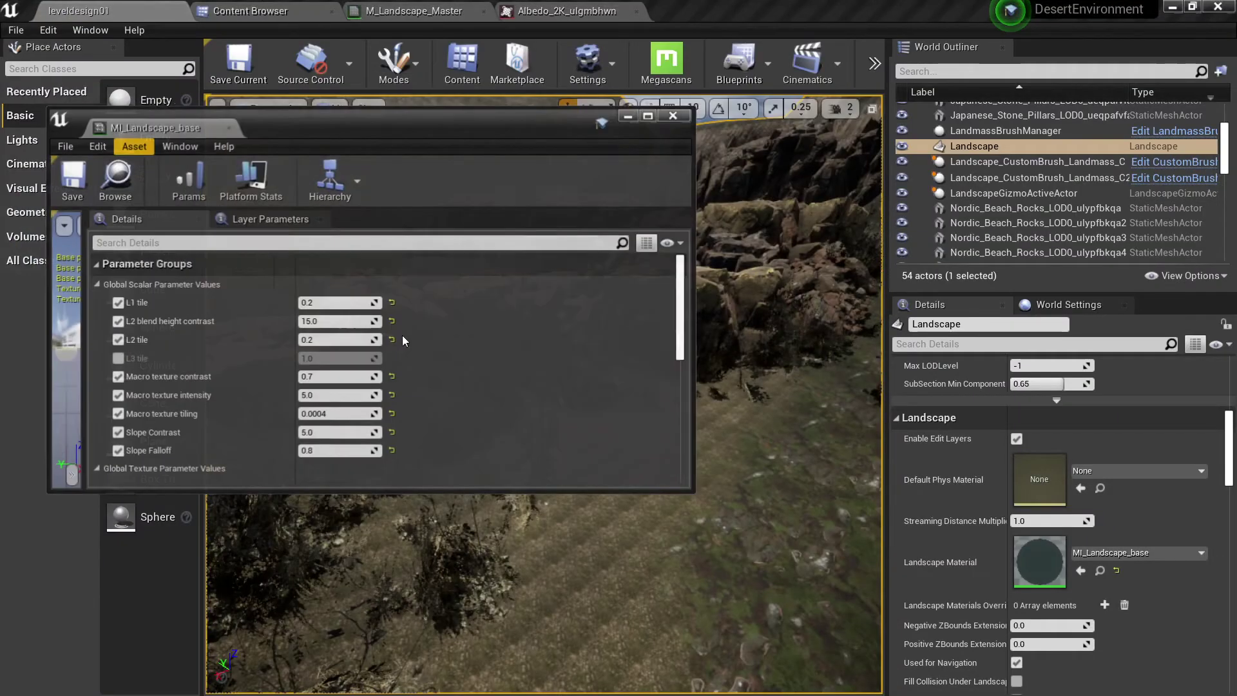
pyautogui.moveTo(515, 118); pyautogui.dragTo(479, 105)
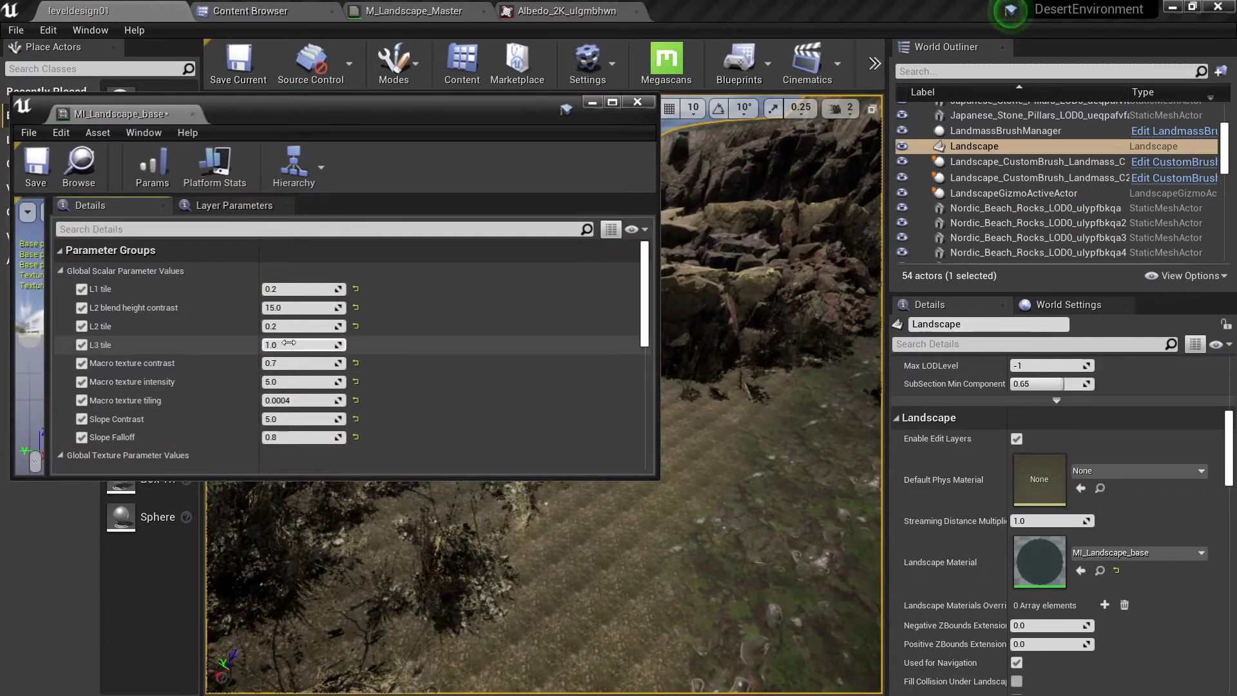
pyautogui.write('0.1')
pyautogui.press('Return')
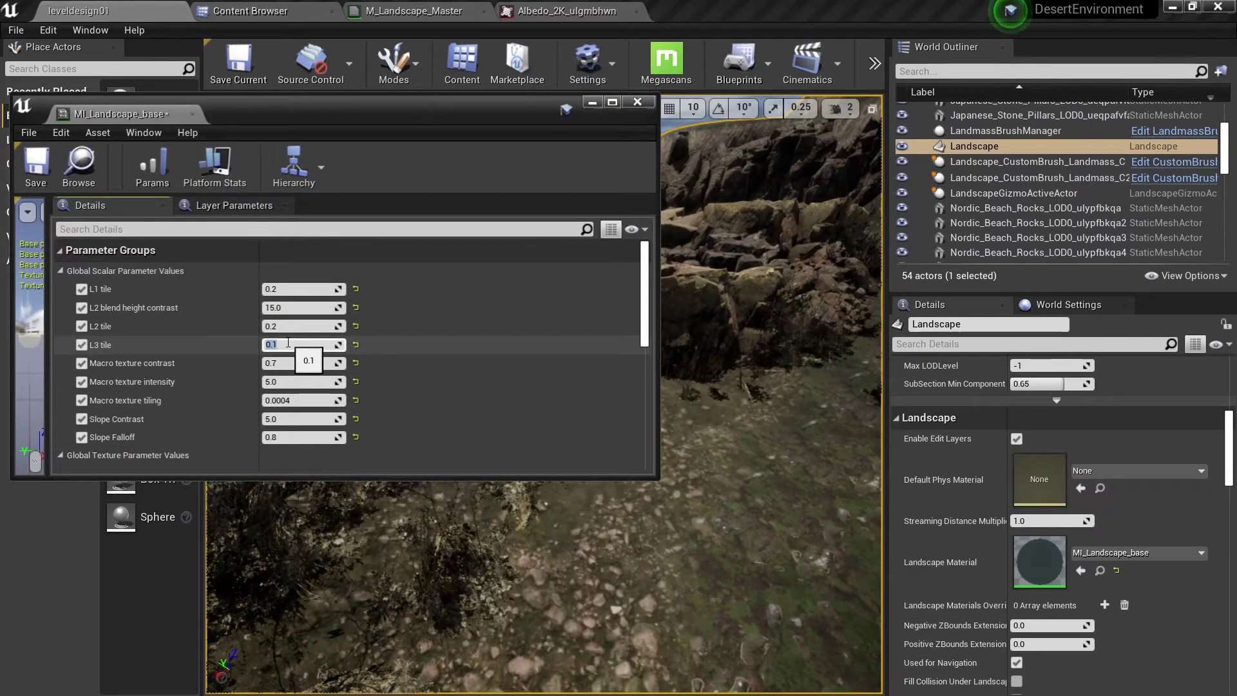
# Try L3 tile values of 0.2 and 0.5 in the material instance, and settle on 0.15.
pyautogui.write('0.2')
pyautogui.press('Return')
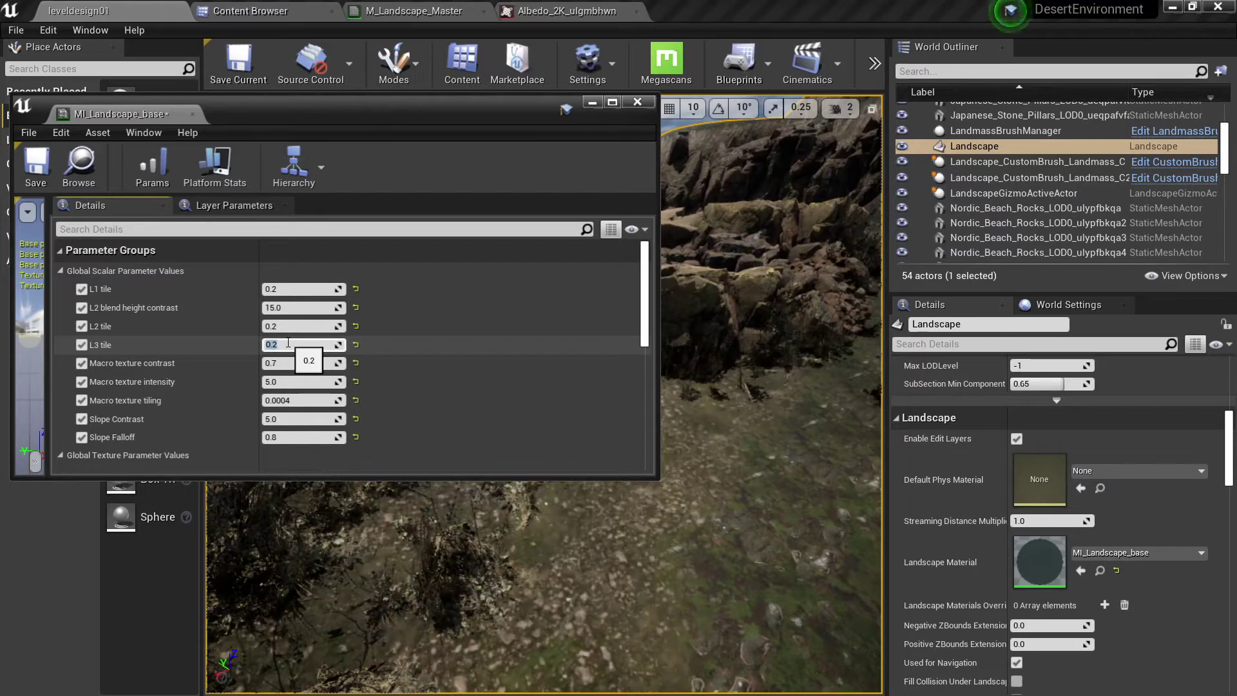
pyautogui.write('0.5')
pyautogui.press('Return')
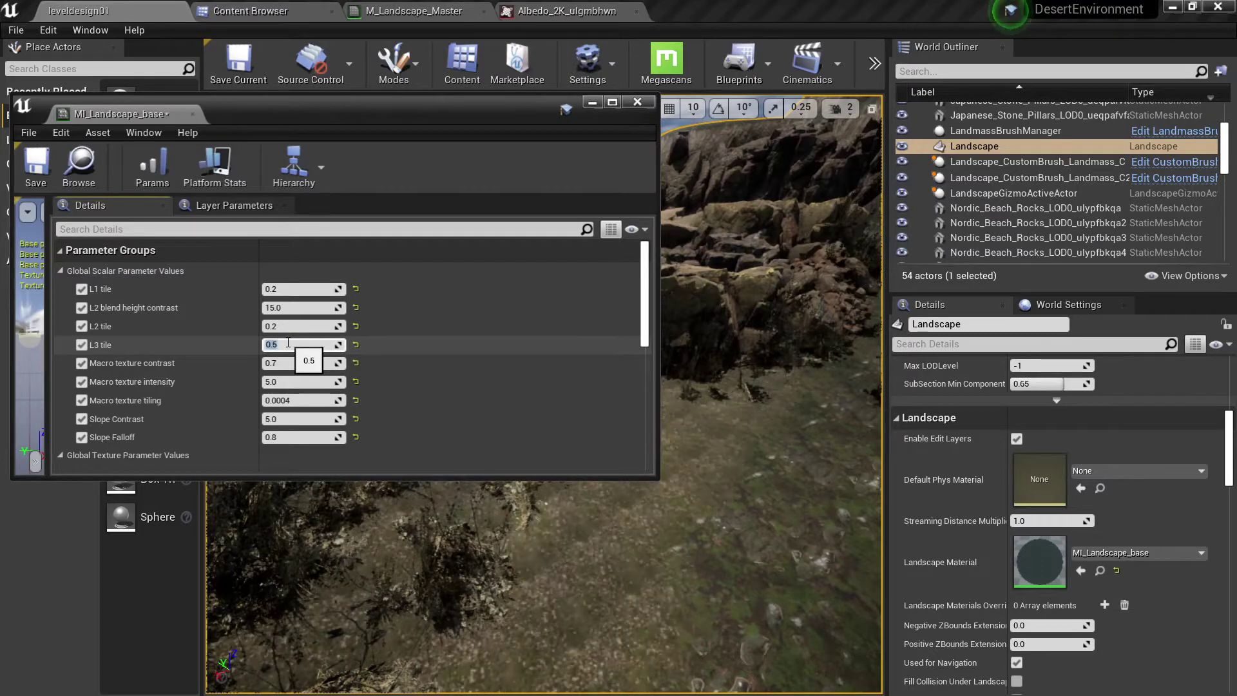
pyautogui.write('0.15')
pyautogui.press('Return')
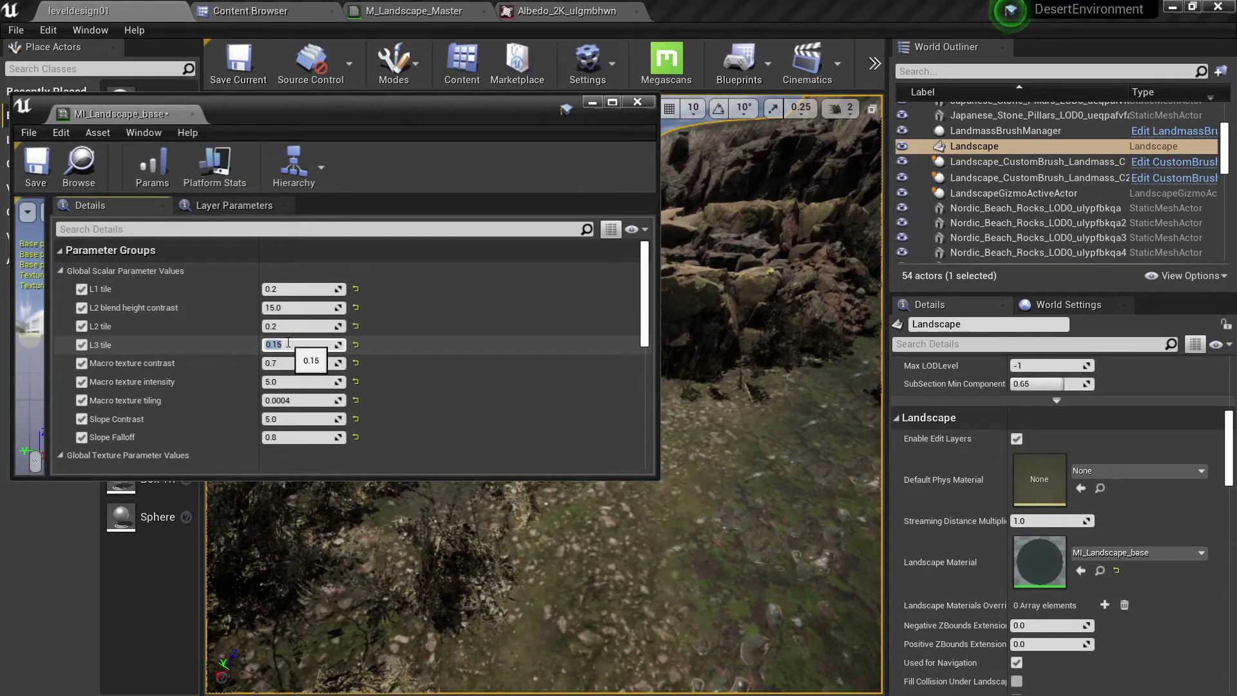
# Examine the scale and sharpness of the stones in the retiled mossy ground up close.
pyautogui.press('w')
pyautogui.moveTo(542, 528); pyautogui.dragTo(547, 593, button='right')
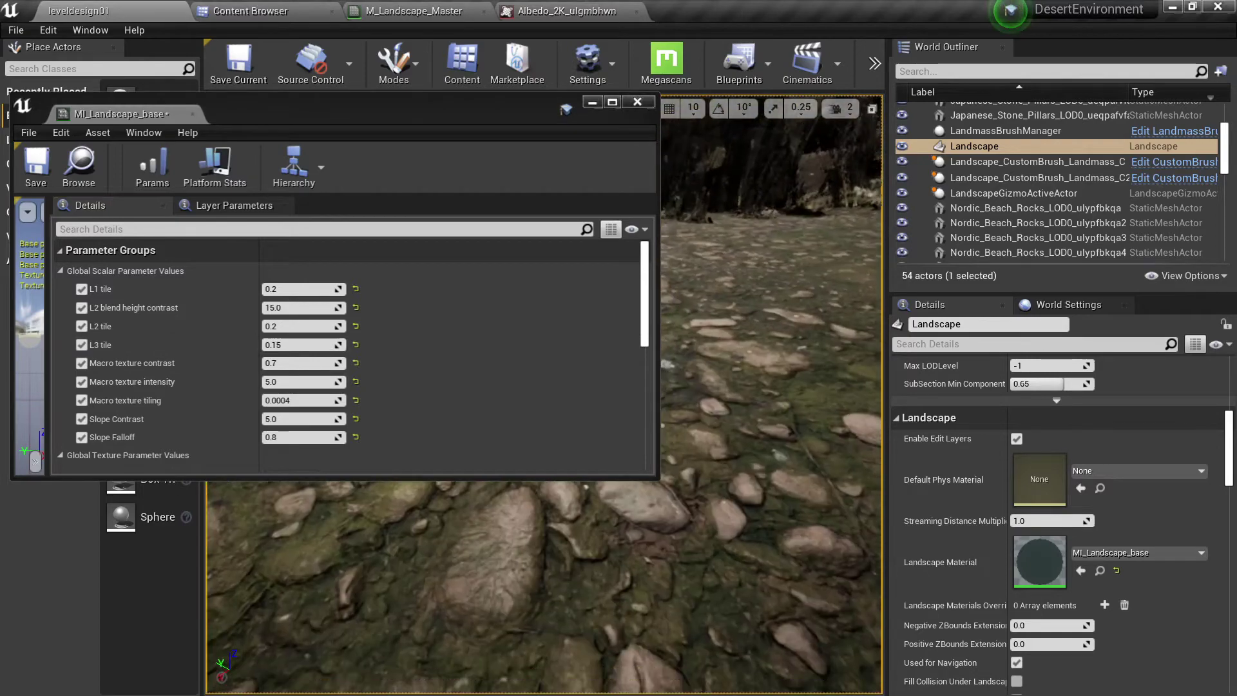
pyautogui.moveTo(531, 119); pyautogui.dragTo(196, 247)
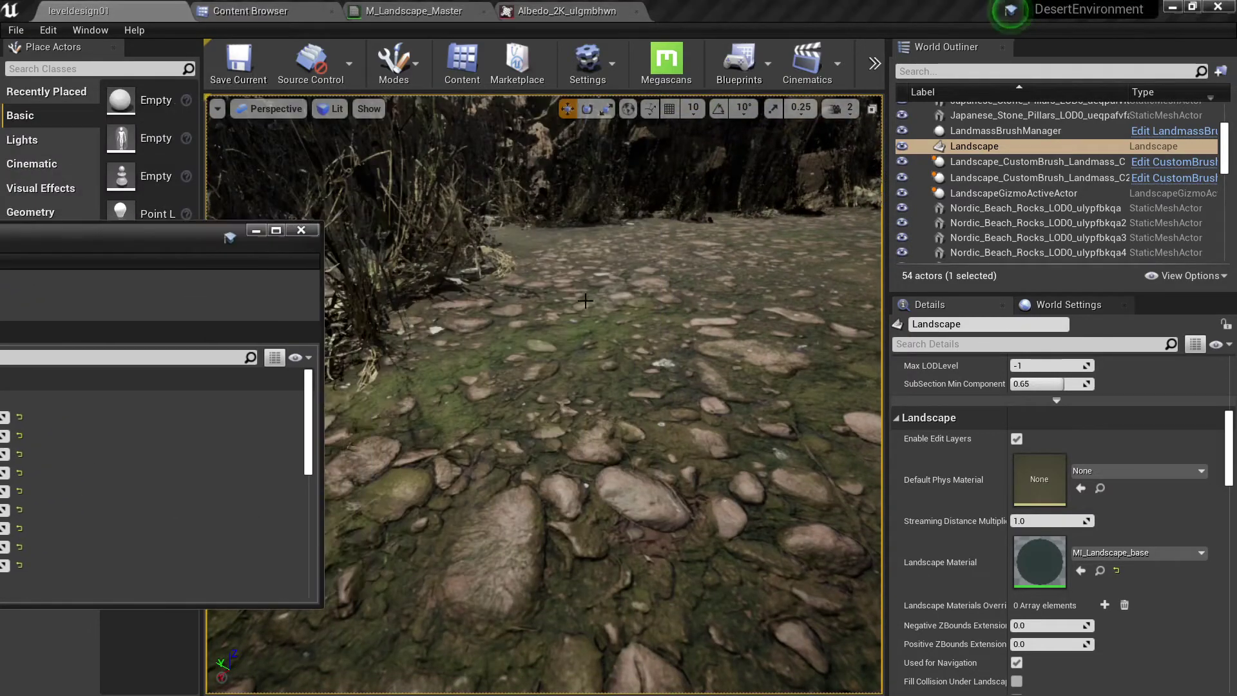
pyautogui.moveTo(652, 393)
pyautogui.mouseDown(button='right')
pyautogui.moveTo(650, 432)
pyautogui.moveTo(652, 412)
pyautogui.mouseUp(button='right')
pyautogui.press('s')
pyautogui.moveTo(476, 190); pyautogui.dragTo(476, 190, button='right')
pyautogui.press('a')
# Show the Required Texture Resolution view for the landscape's albedo texture and examine the ground from several distances.
pyautogui.click(330, 109)
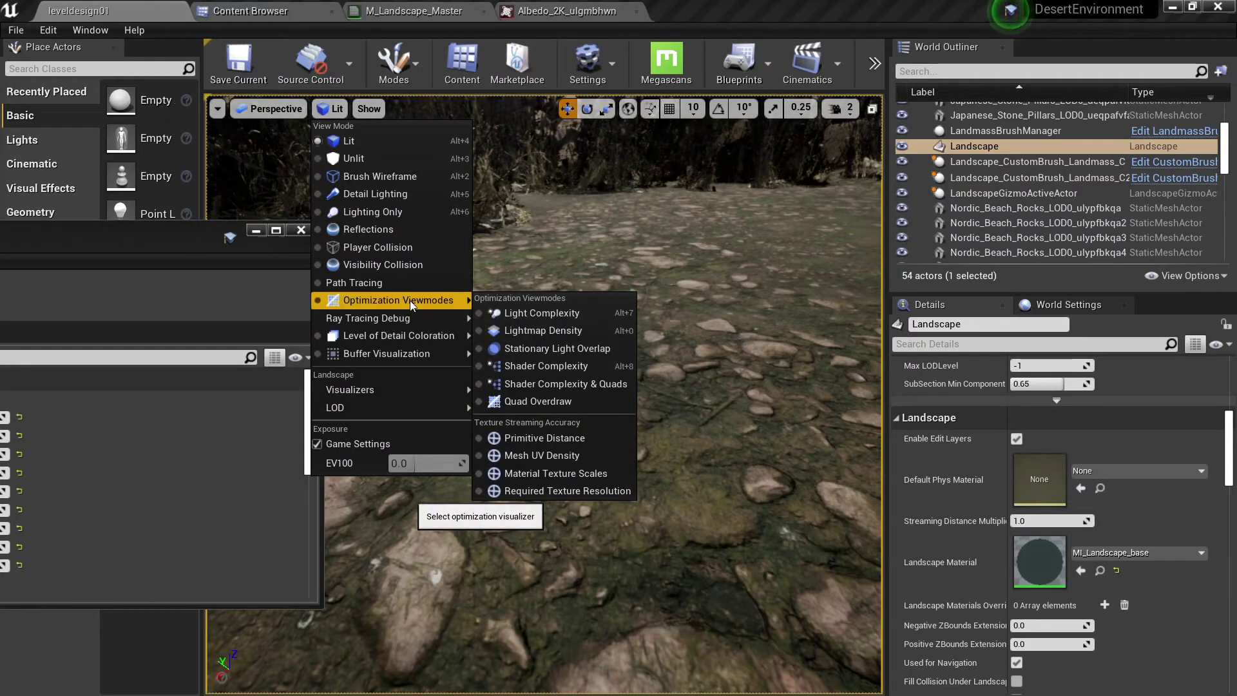
pyautogui.click(556, 492)
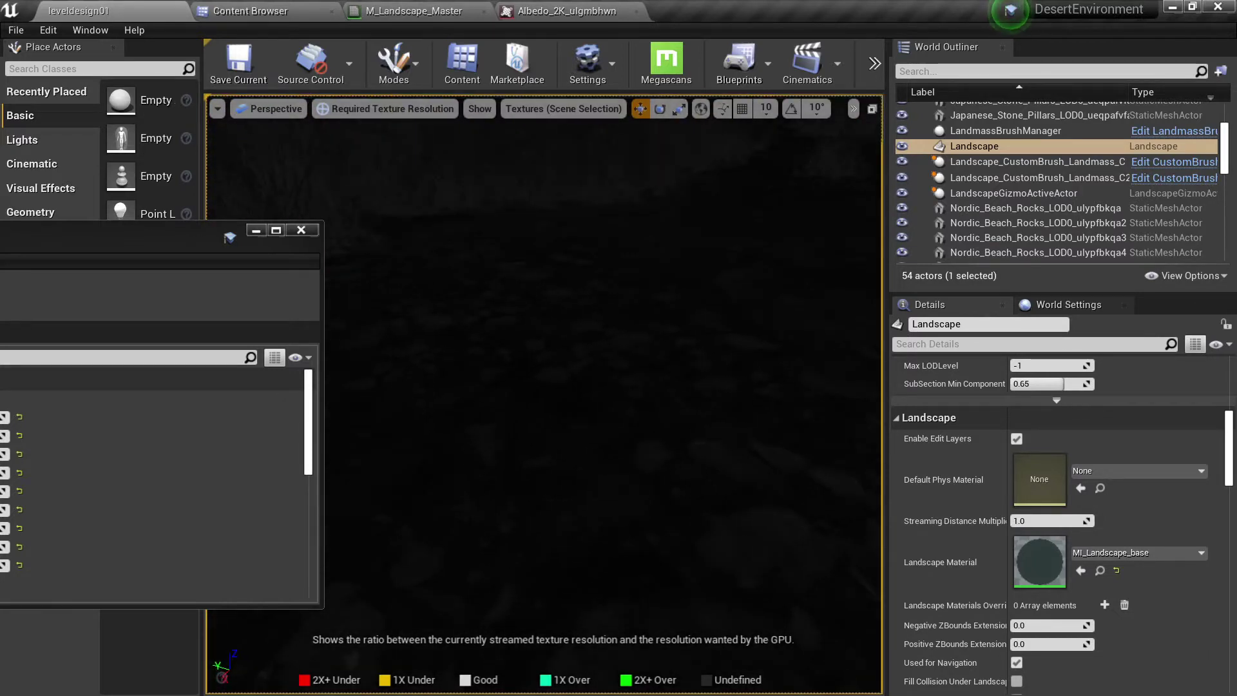
pyautogui.click(564, 110)
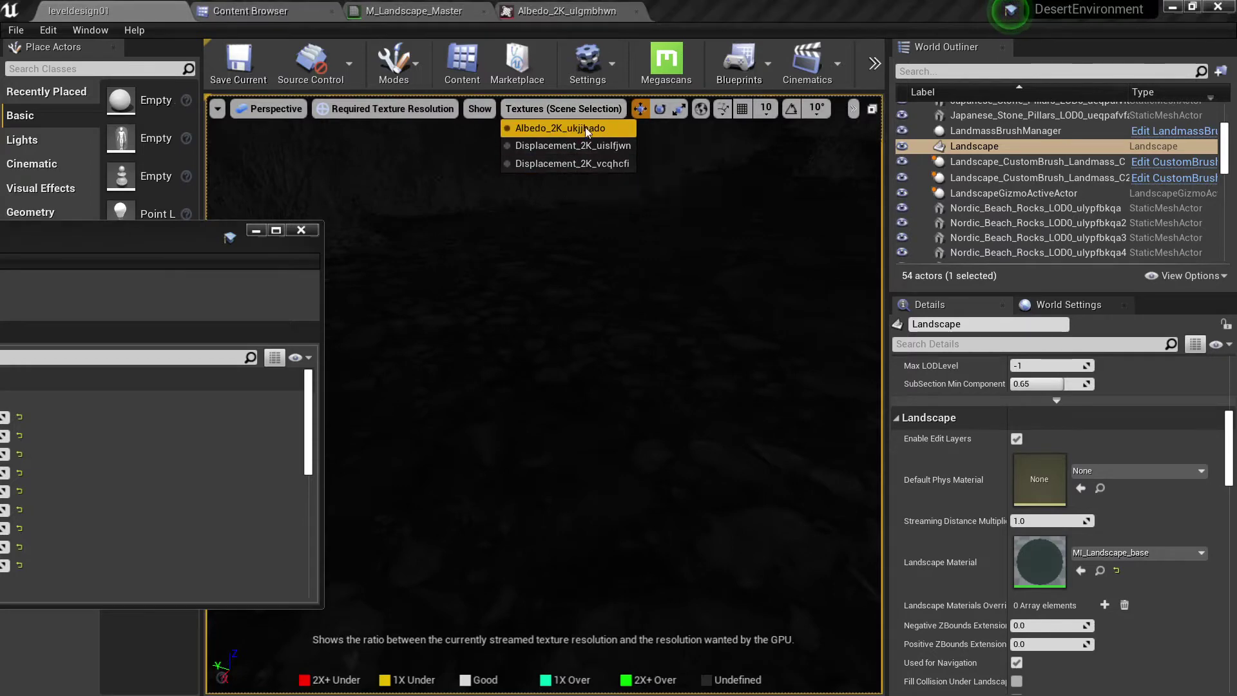
pyautogui.click(584, 130)
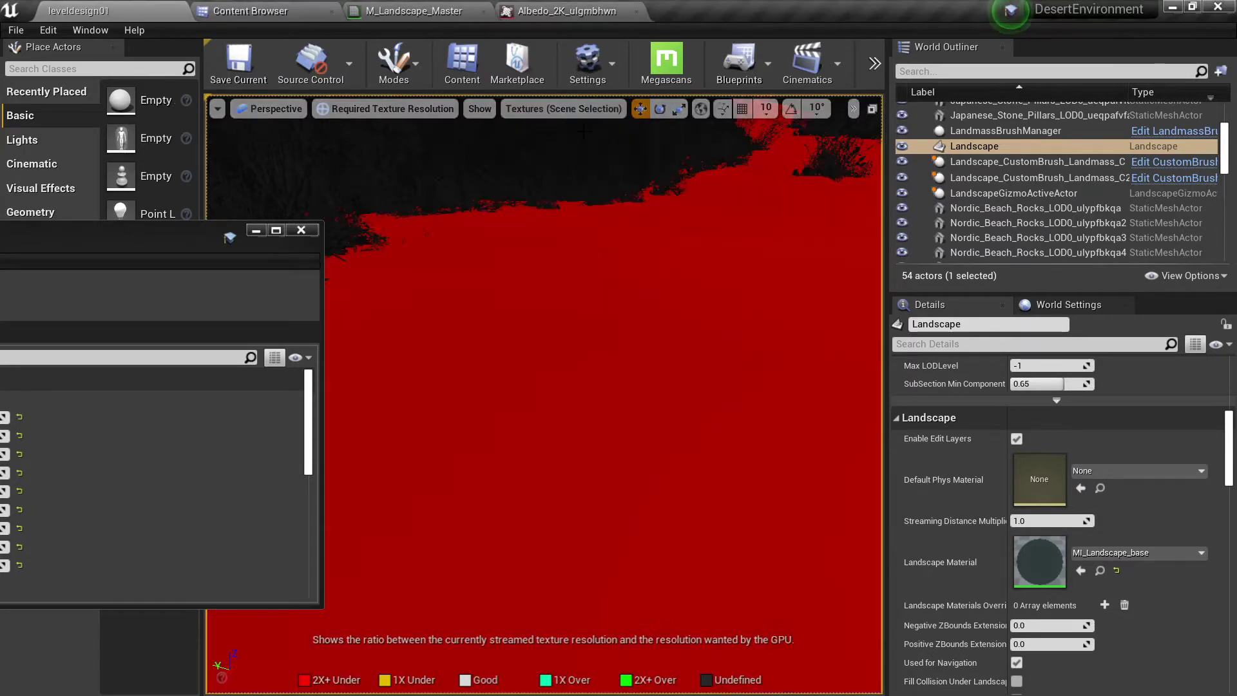
pyautogui.moveTo(555, 361); pyautogui.dragTo(493, 380, button='right')
pyautogui.press('s')
pyautogui.press('w')
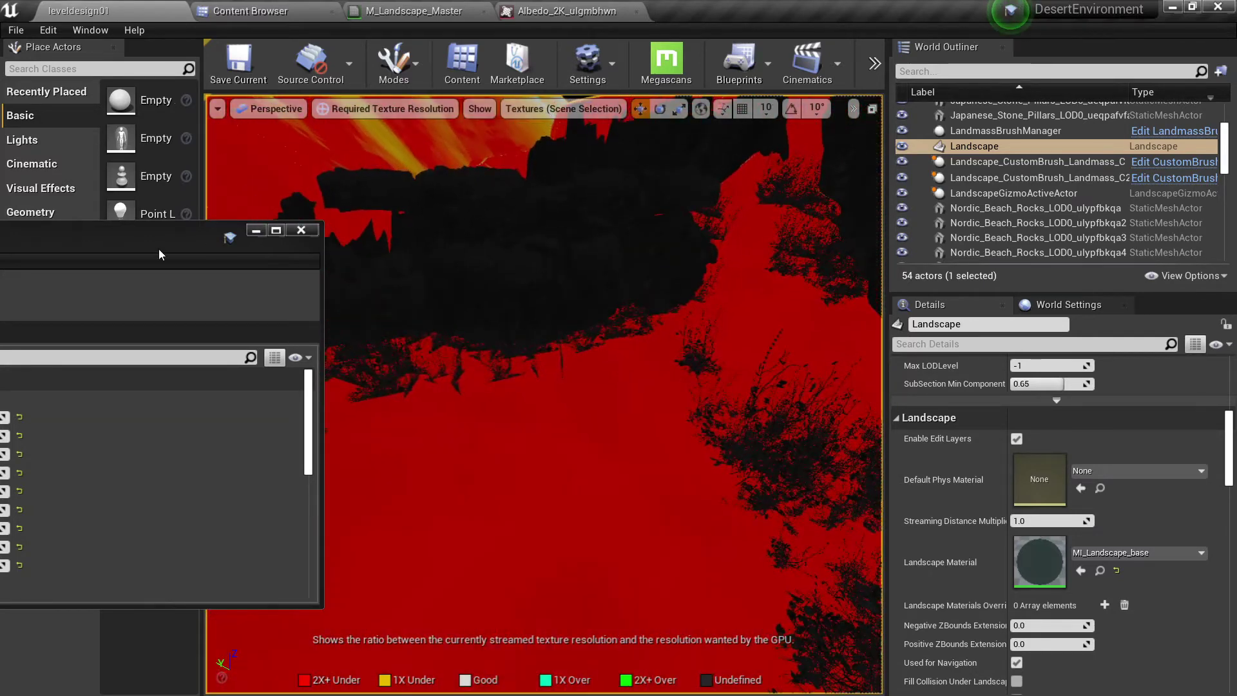
# Try L1 tile values of 0.5 and 0.1 in MI_Landscape_base, and restore it to 0.2.
pyautogui.moveTo(159, 249); pyautogui.dragTo(488, 161)
pyautogui.click(303, 329)
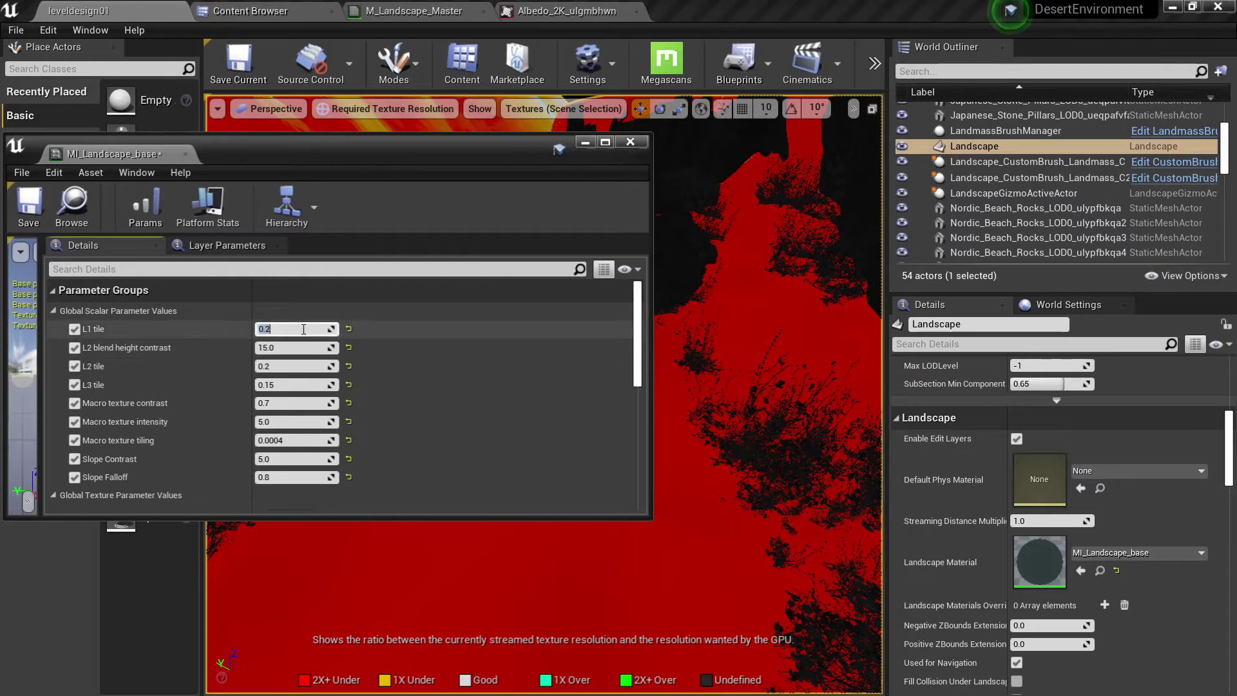
pyautogui.write('0.5')
pyautogui.press('Return')
pyautogui.write('0.')
pyautogui.click(281, 367)
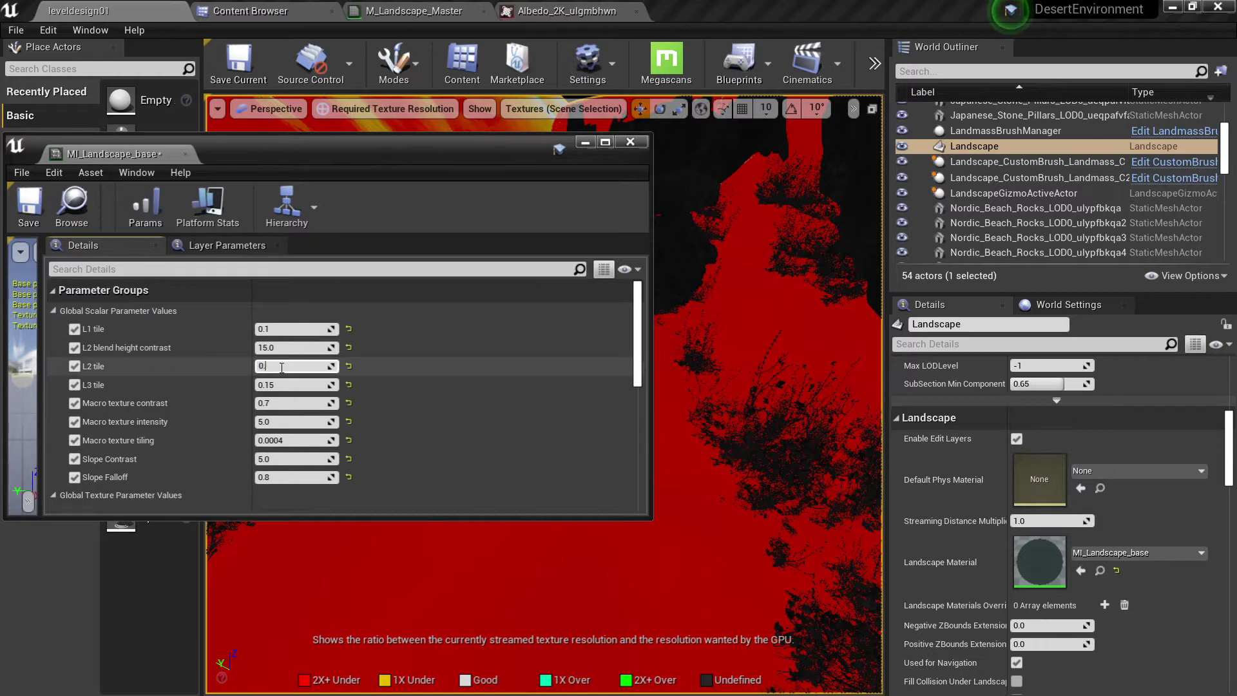
pyautogui.click(298, 330)
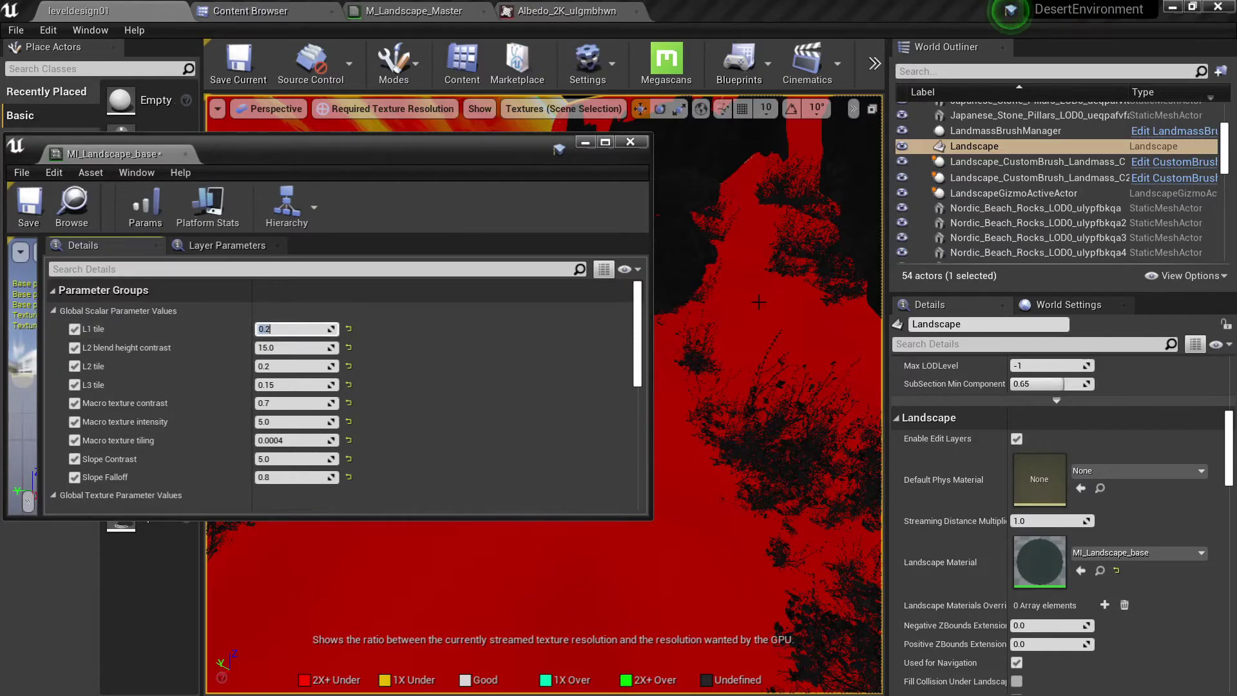
# Select the Nordic beach rock beside the path and show the required resolution of its Albedo_2K_ulypfbkqa texture.
pyautogui.click(759, 302)
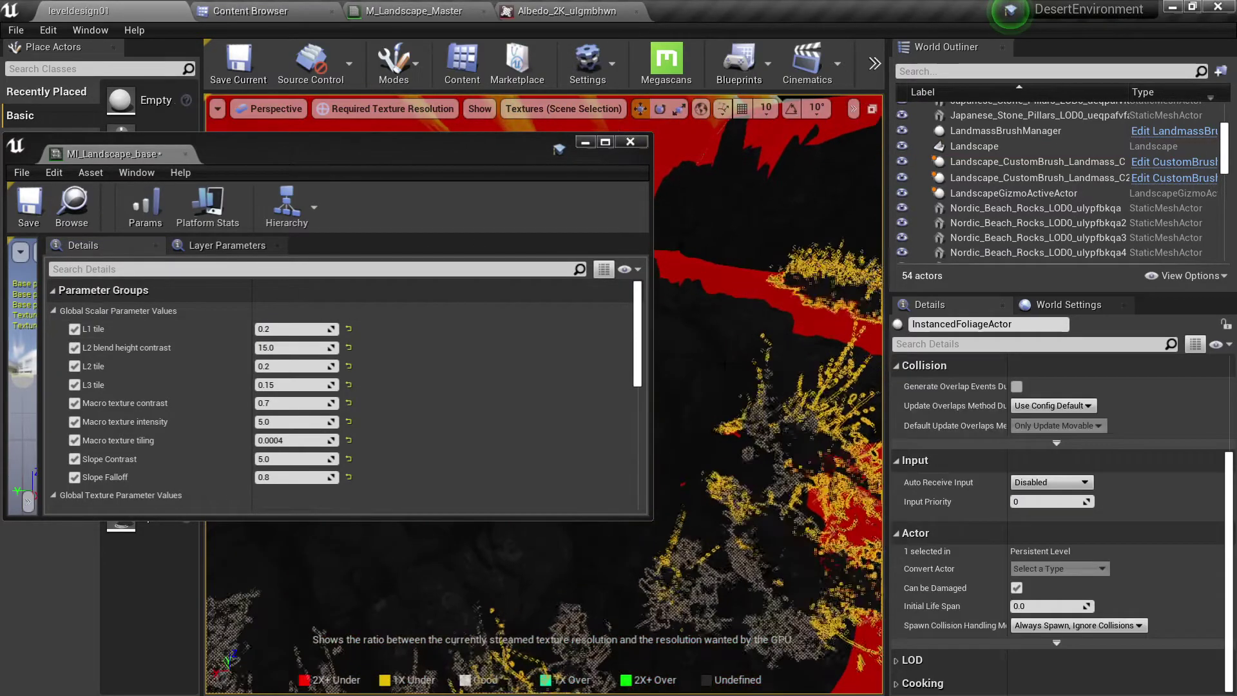
pyautogui.click(676, 345)
pyautogui.click(600, 111)
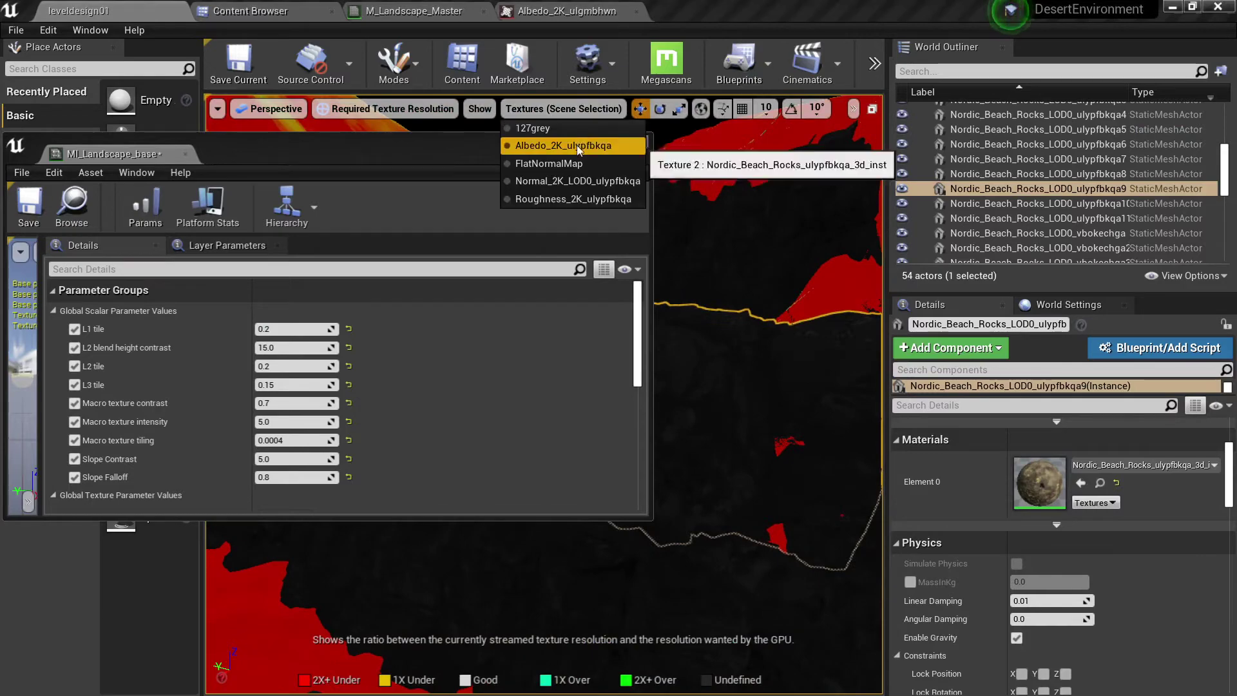
pyautogui.click(583, 149)
# Compare the streamed texture resolution on the Nordic beach rocks from close up and from far away.
pyautogui.press('w')
pyautogui.moveTo(760, 387); pyautogui.dragTo(728, 393, button='right')
pyautogui.press('s')
pyautogui.press('w')
pyautogui.press('s')
pyautogui.press('w')
pyautogui.press('s')
pyautogui.press('s')
pyautogui.moveTo(512, 142); pyautogui.dragTo(243, 183)
pyautogui.press('s')
pyautogui.moveTo(644, 309); pyautogui.dragTo(648, 323, button='right')
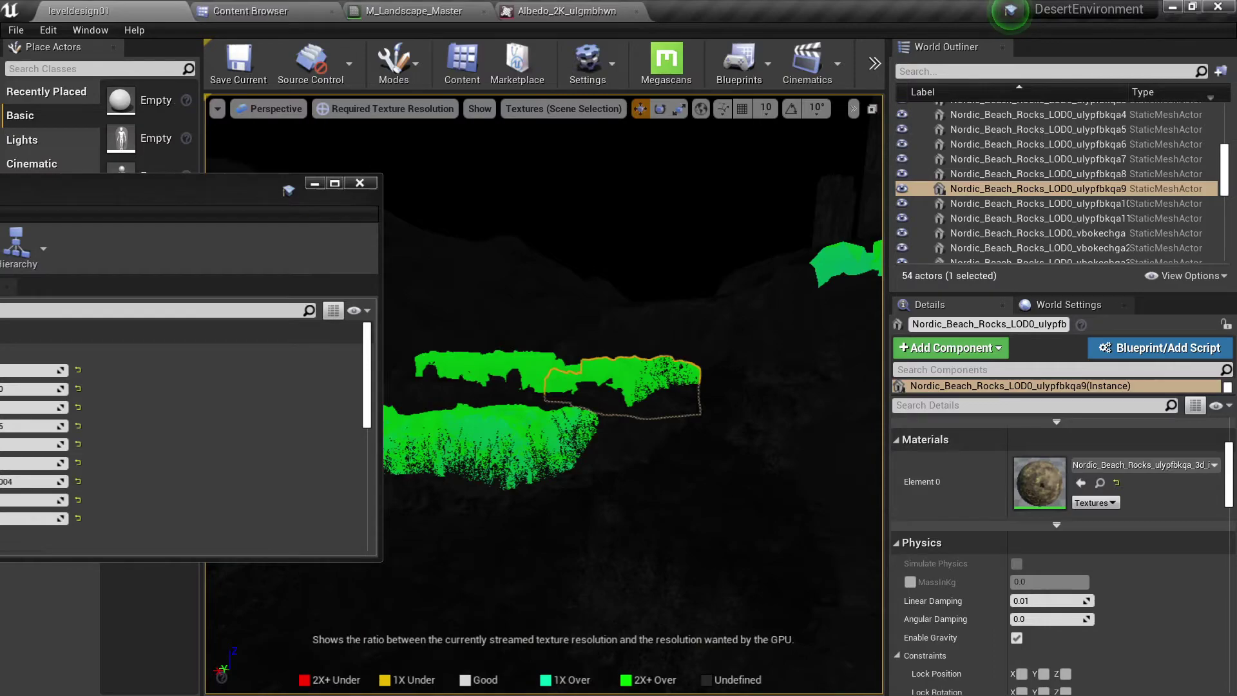
pyautogui.press('w')
pyautogui.moveTo(648, 323)
pyautogui.mouseDown(button='right')
pyautogui.moveTo(662, 325)
pyautogui.moveTo(621, 332)
pyautogui.moveTo(651, 335)
pyautogui.moveTo(628, 328)
pyautogui.moveTo(641, 332)
pyautogui.mouseUp(button='right')
pyautogui.press('w')
pyautogui.press('s')
pyautogui.press('w')
pyautogui.press('s')
pyautogui.press('w')
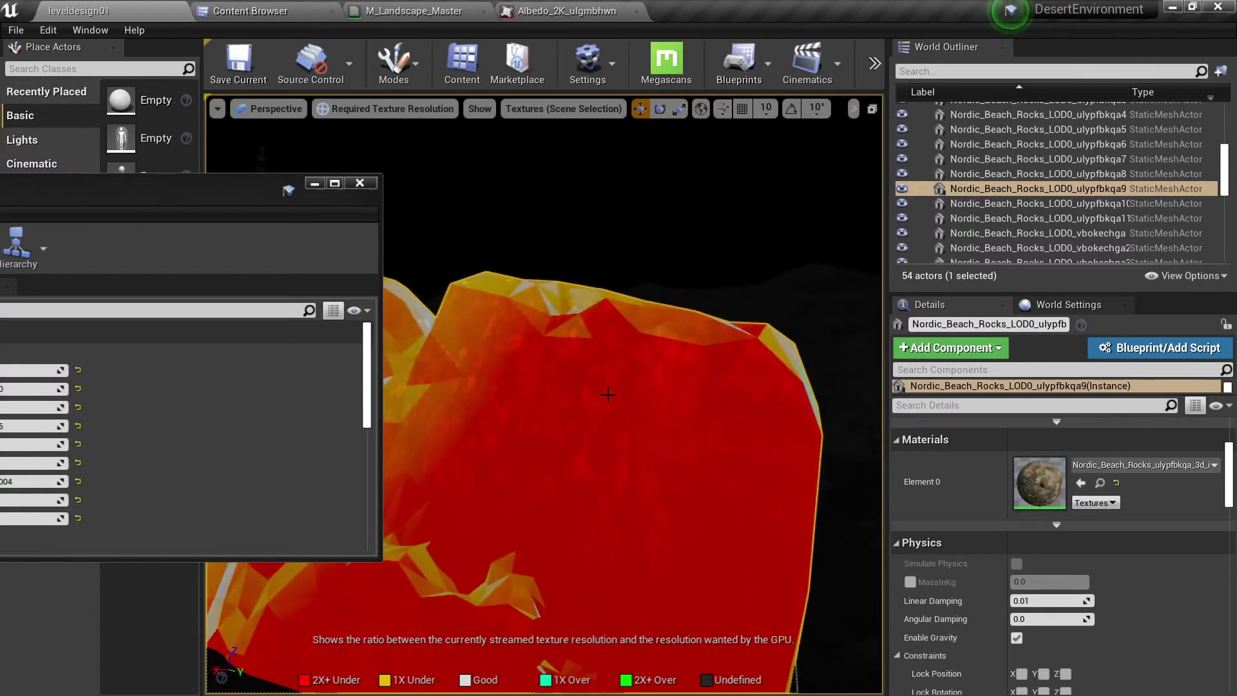
pyautogui.press('s')
pyautogui.moveTo(608, 394); pyautogui.dragTo(631, 314, button='right')
pyautogui.press('d')
pyautogui.press('a')
pyautogui.press('w')
pyautogui.press('a')
pyautogui.moveTo(725, 258); pyautogui.dragTo(837, 276, button='right')
pyautogui.press('s')
pyautogui.press('s')
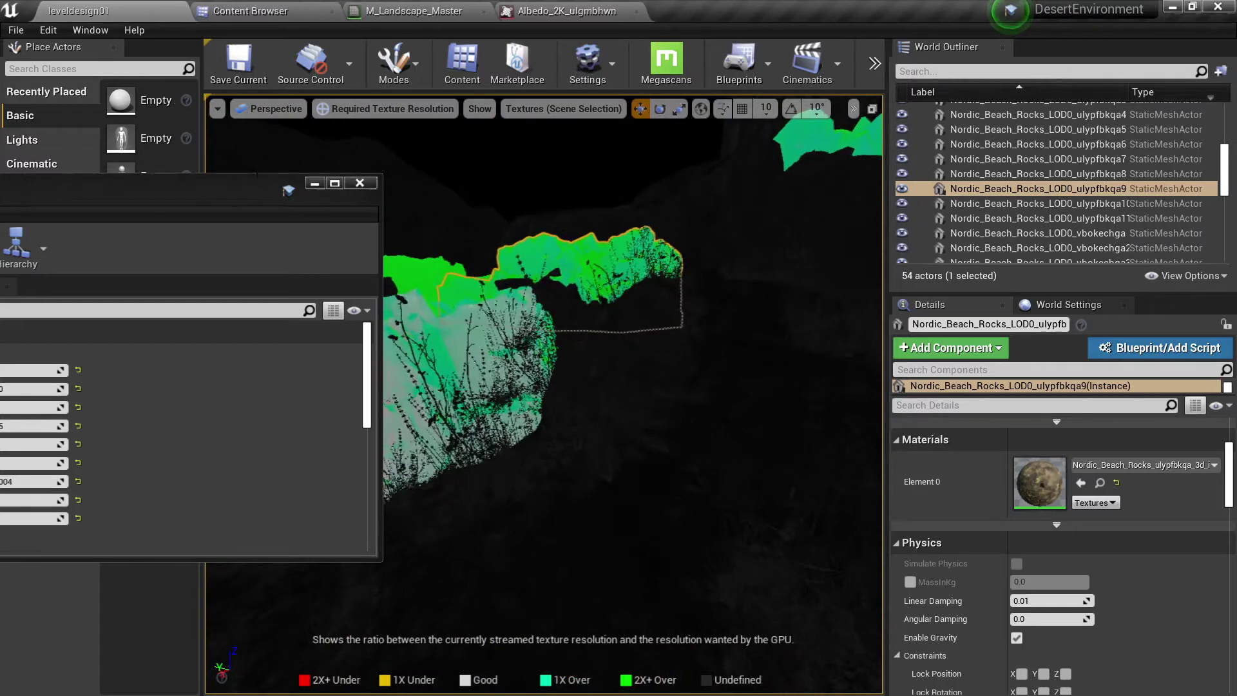
# Return the viewport to Lit shading over the path ground and bring the MI_Landscape_base parameters back into view.
pyautogui.moveTo(257, 174); pyautogui.dragTo(297, 199)
pyautogui.click(372, 110)
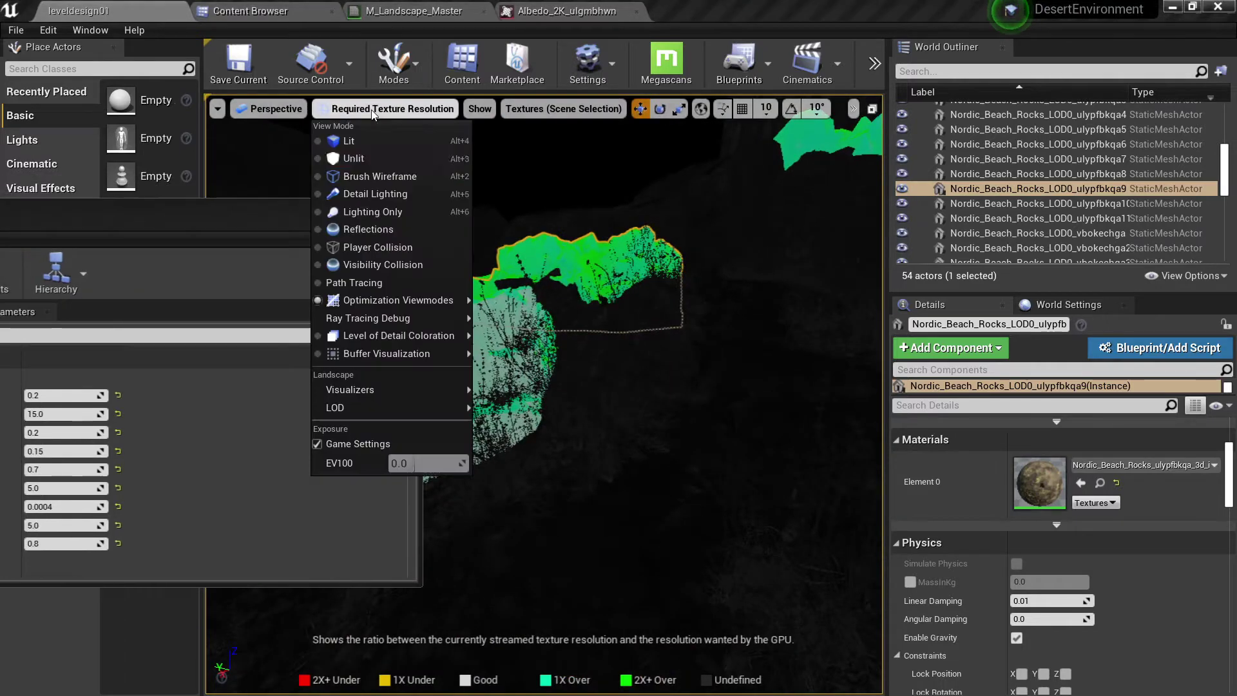
pyautogui.click(400, 144)
pyautogui.press('w')
pyautogui.moveTo(542, 271); pyautogui.dragTo(525, 306, button='right')
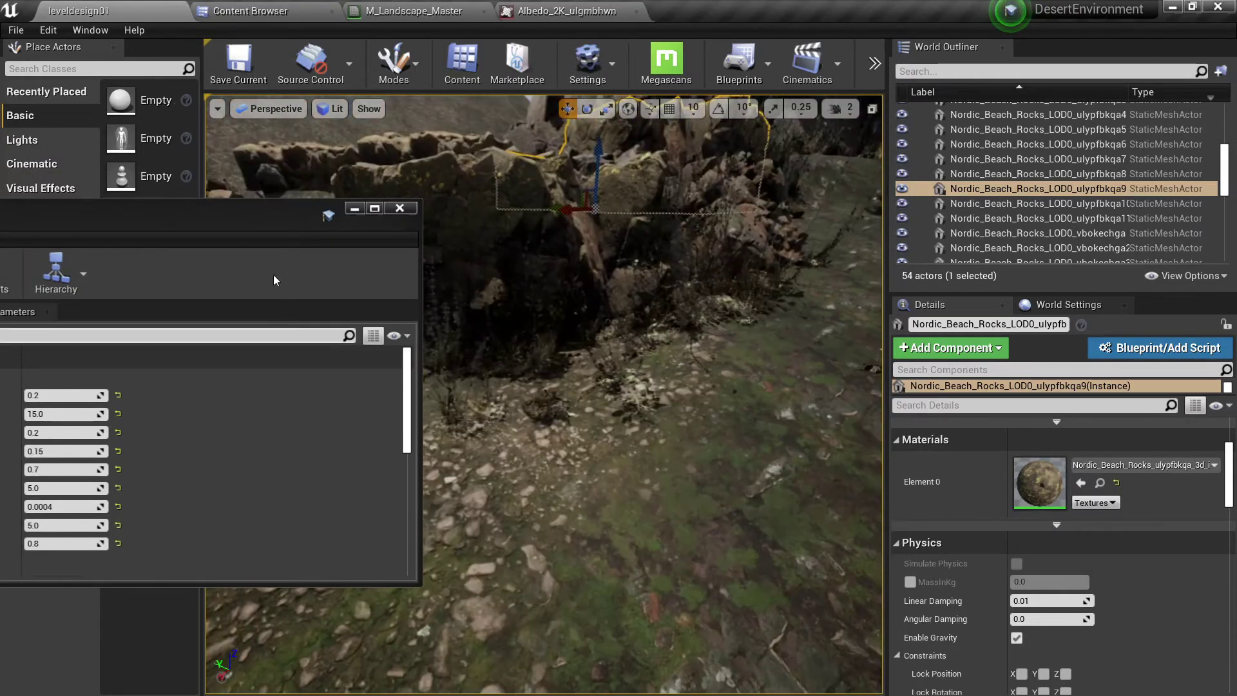
pyautogui.moveTo(247, 209); pyautogui.dragTo(437, 139)
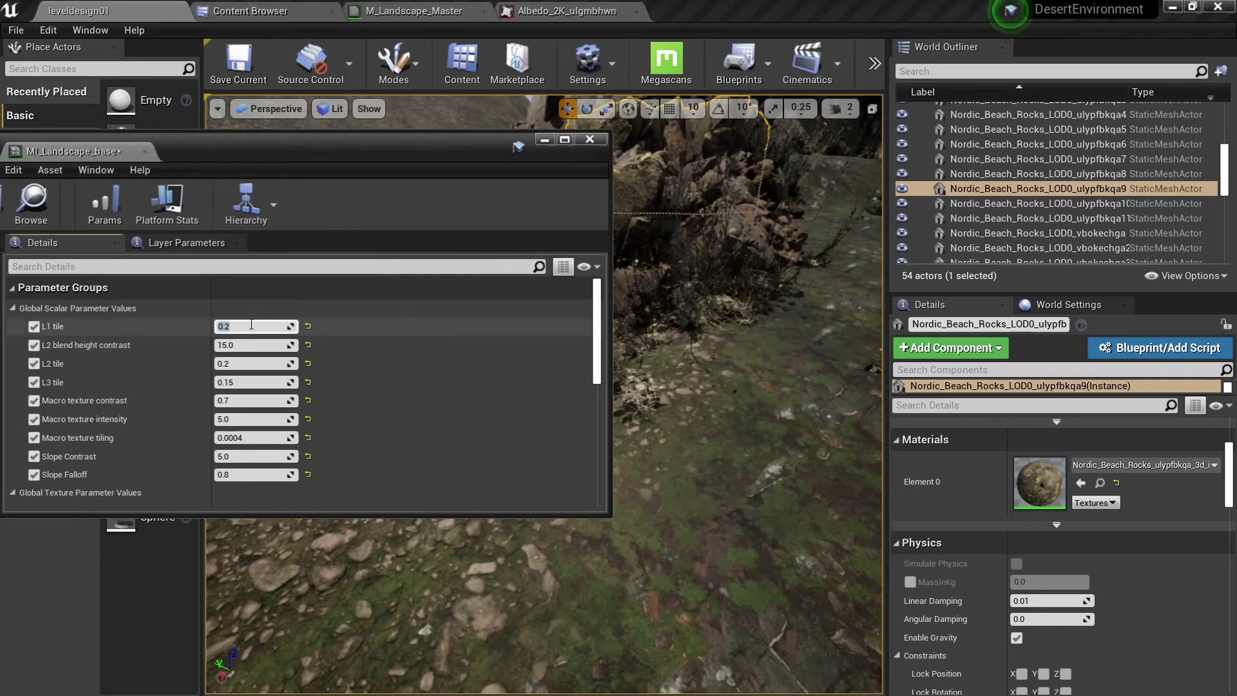
# Try an L1 tile value of 0.4 in MI_Landscape_base, settle on 0.3, and check the tiling on the path.
pyautogui.write('0')
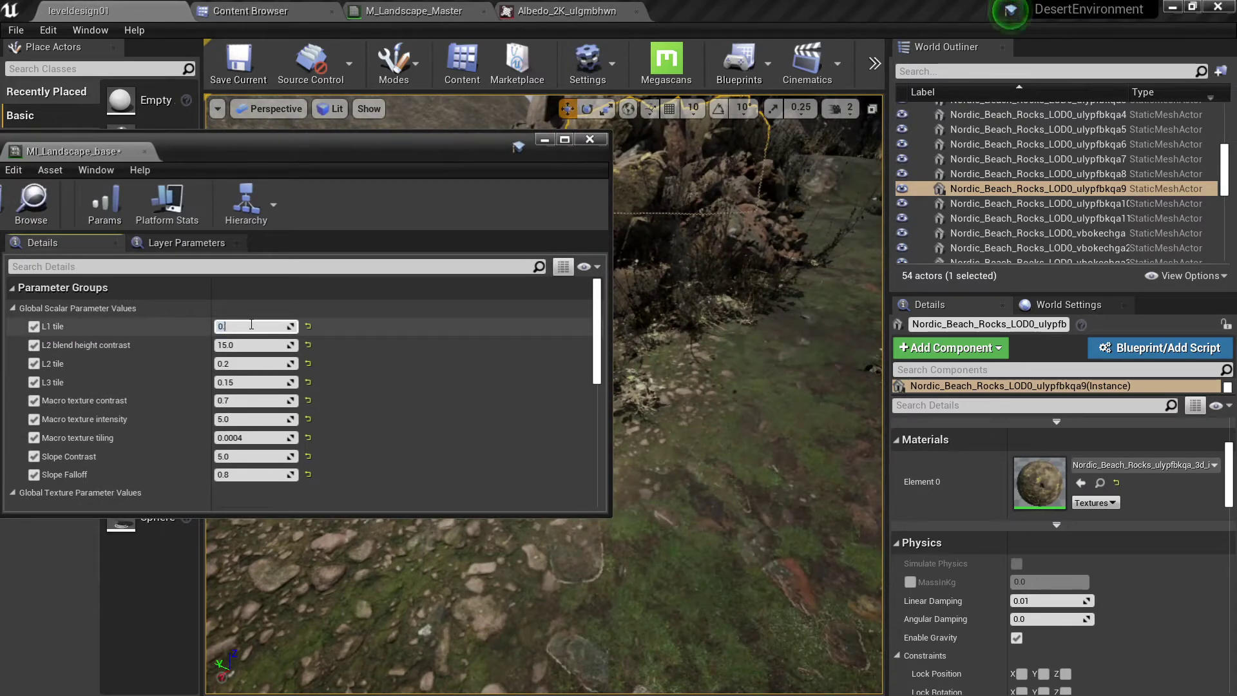
pyautogui.write('.1.3.4')
pyautogui.press('Return')
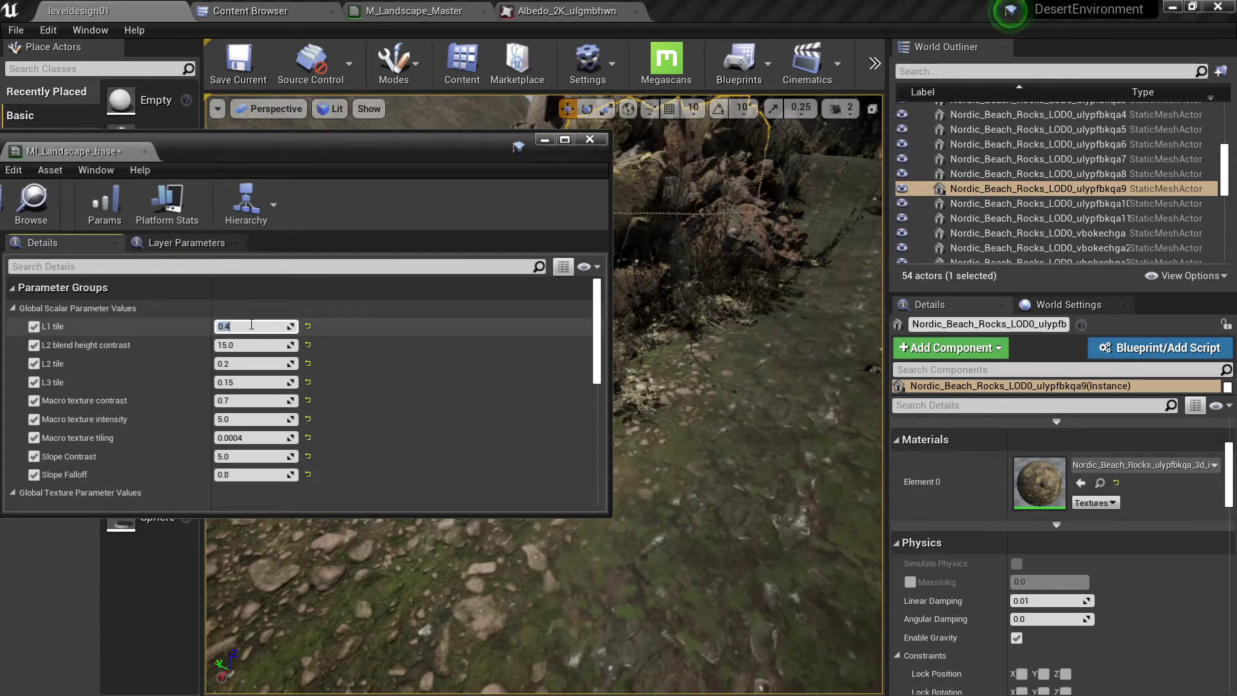
pyautogui.write('0.3')
pyautogui.press('Return')
pyautogui.moveTo(721, 399); pyautogui.dragTo(779, 387, button='right')
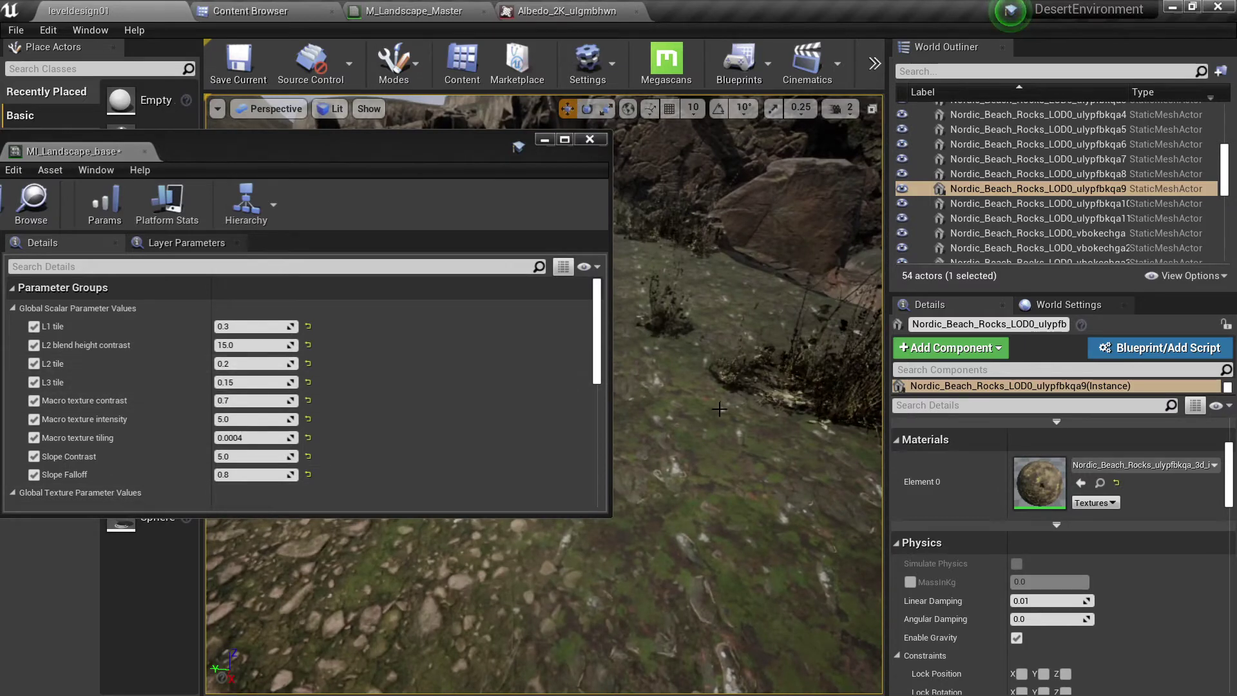
pyautogui.moveTo(747, 386); pyautogui.dragTo(670, 355, button='right')
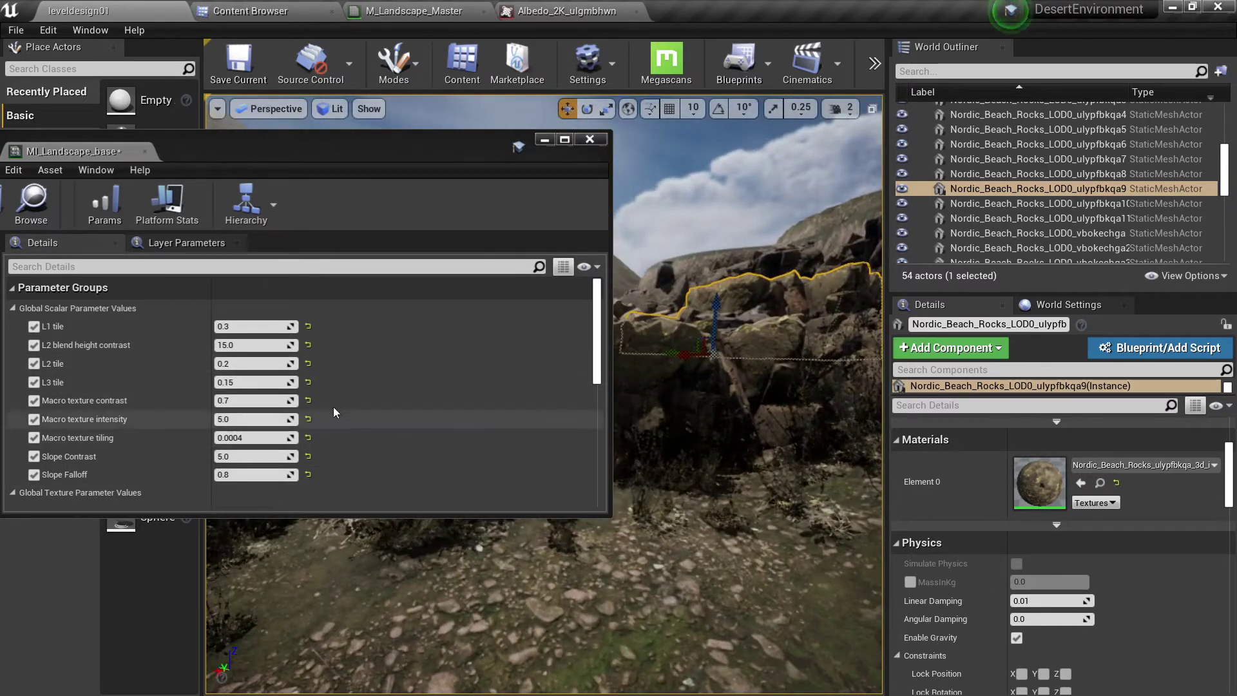
# Try an L3 tile of 0.2 and an L2 tile of 0.15 in MI_Landscape_base, restoring them to 0.15 and 0.2.
pyautogui.click(271, 384)
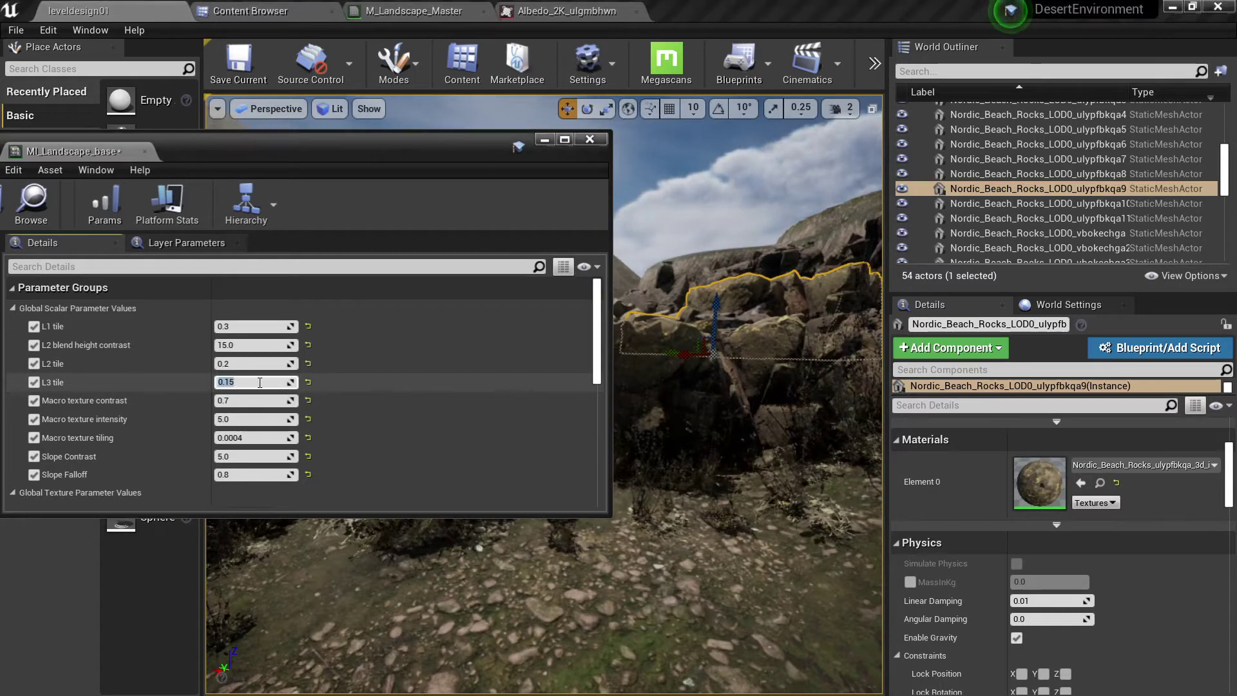
pyautogui.write('0.2')
pyautogui.press('Return')
pyautogui.write('0.15')
pyautogui.press('Return')
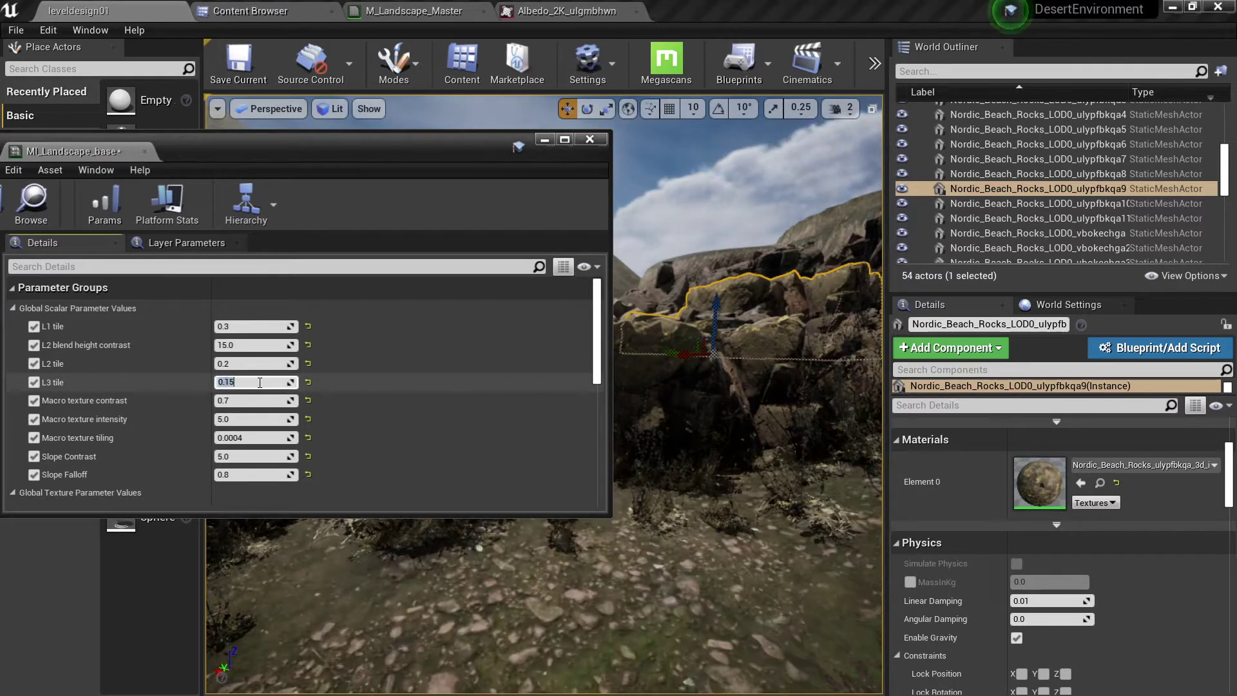
pyautogui.click(252, 364)
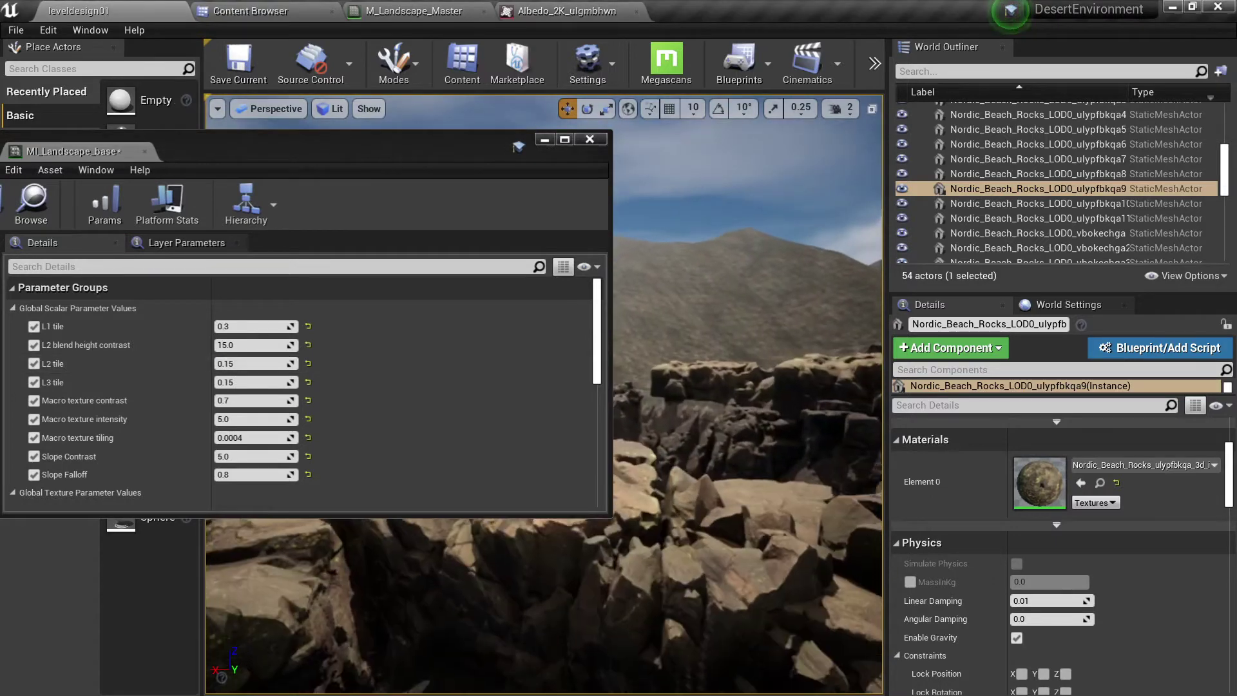
pyautogui.click(259, 364)
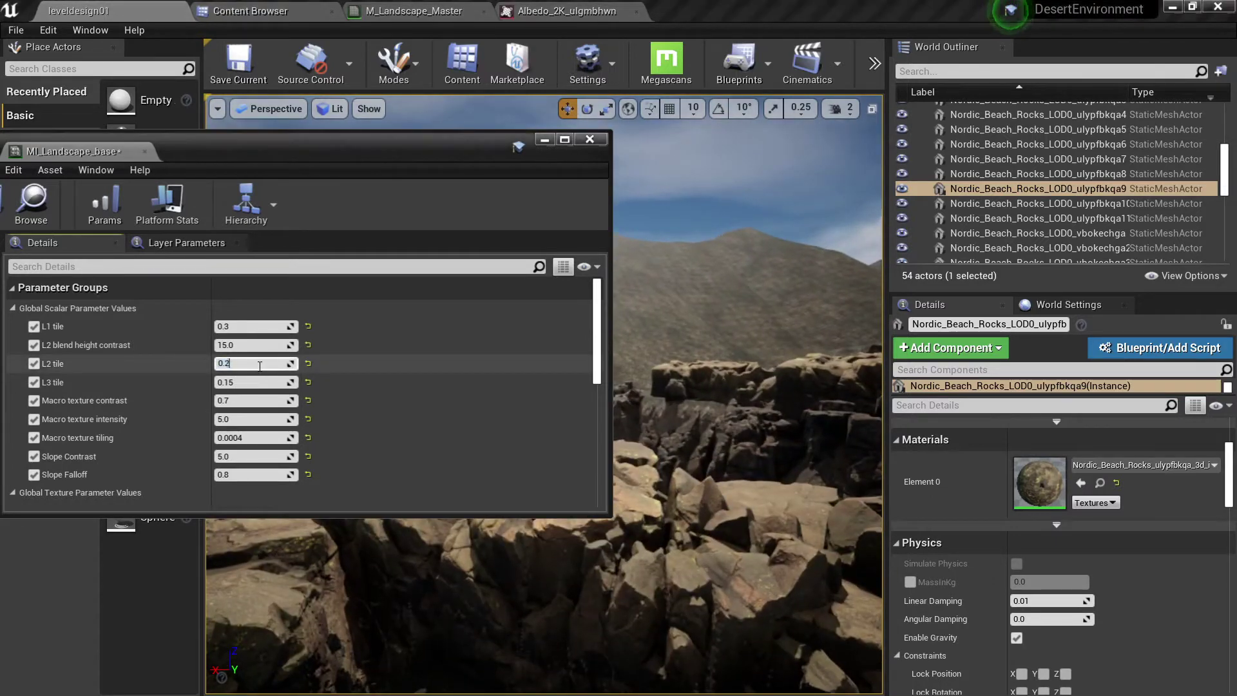
pyautogui.moveTo(699, 335); pyautogui.dragTo(611, 327, button='right')
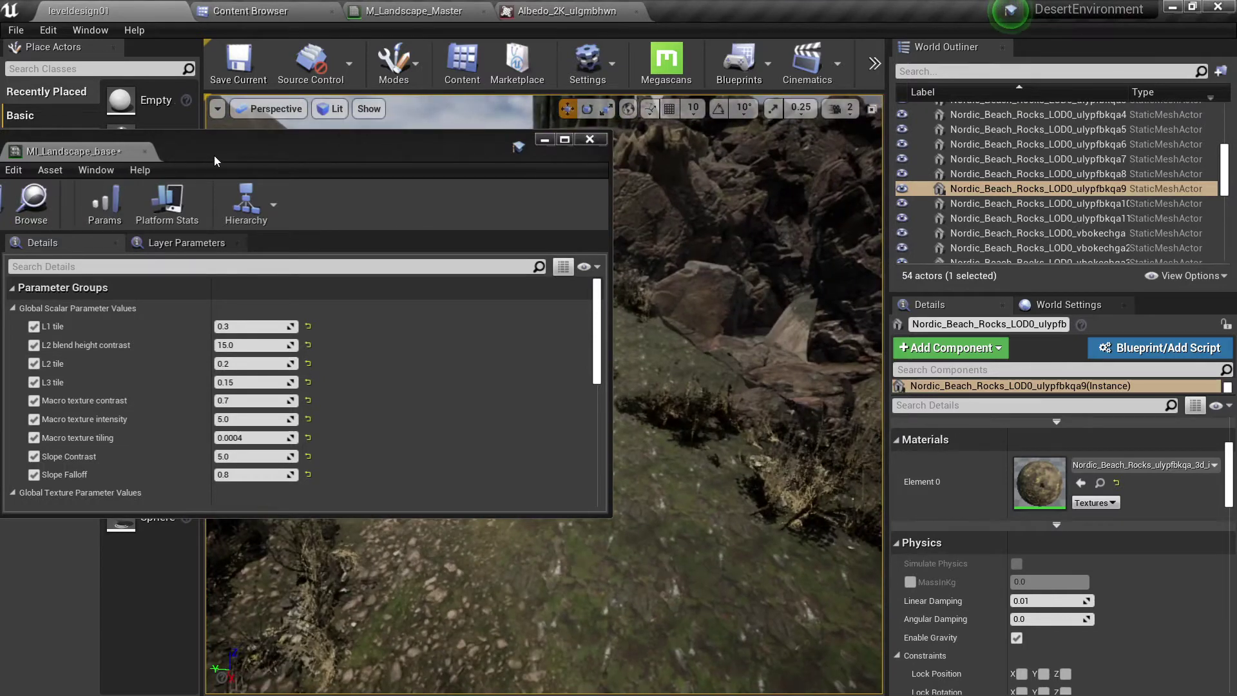
# Save MI_Landscape_base, show it in the Content Browser, and close its editor.
pyautogui.moveTo(215, 161); pyautogui.dragTo(376, 176)
pyautogui.click(181, 222)
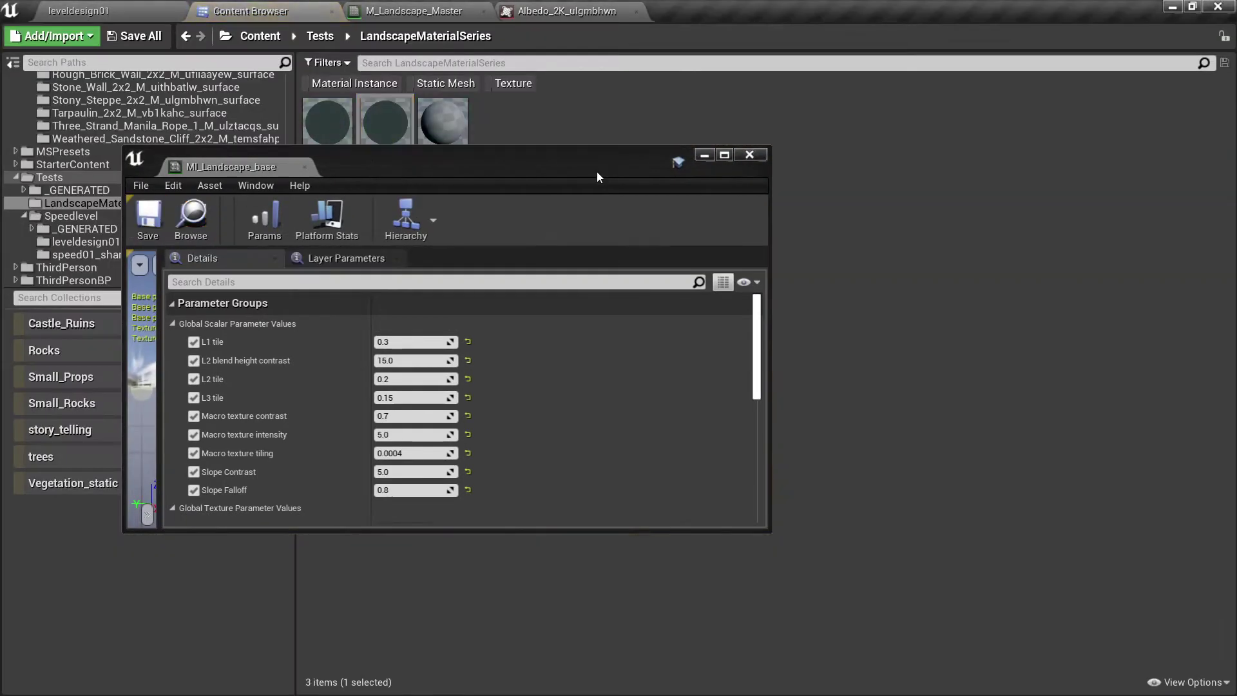
pyautogui.click(749, 154)
# Return to leveldesign01, select the Landscape, and activate the Landscape mode's Paint tool.
pyautogui.click(123, 7)
pyautogui.click(516, 471)
pyautogui.click(392, 71)
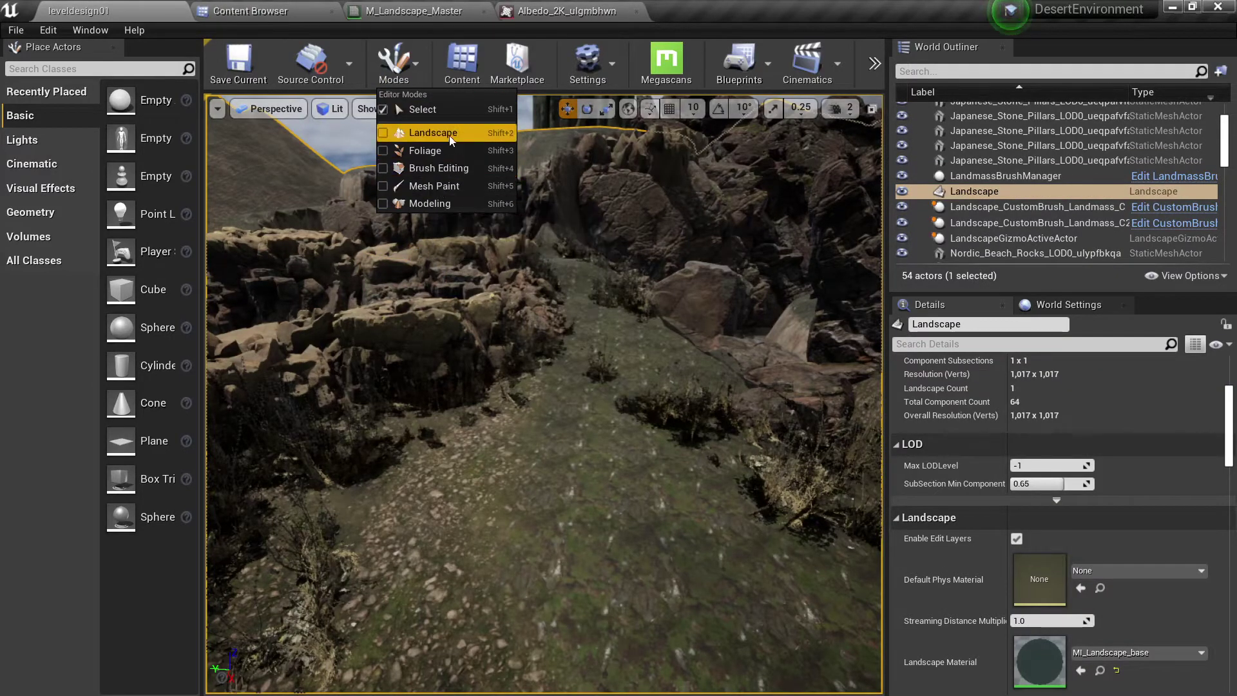
pyautogui.click(429, 132)
pyautogui.click(355, 101)
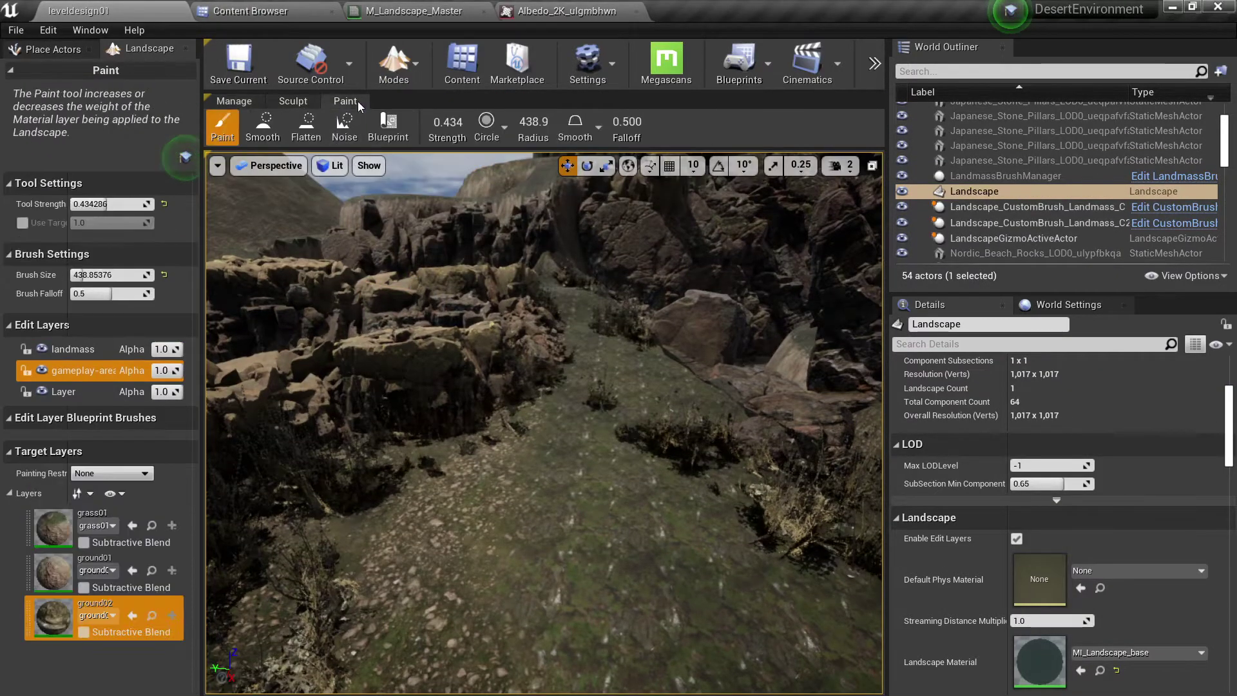
# Try painting ground02 on the gameplay-area edit layer along the edges of the rocky path.
pyautogui.moveTo(567, 516)
pyautogui.mouseDown(button='right')
pyautogui.moveTo(721, 506)
pyautogui.moveTo(751, 419)
pyautogui.mouseUp(button='right')
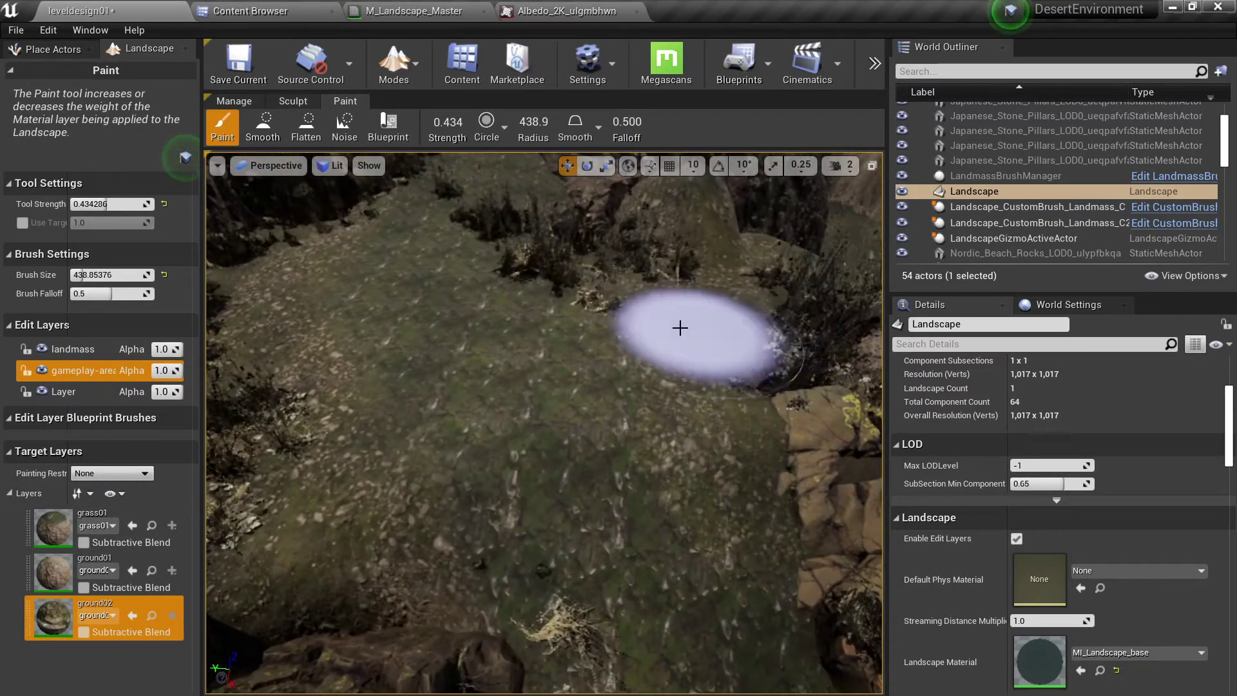
pyautogui.moveTo(518, 175); pyautogui.dragTo(568, 254, button='right')
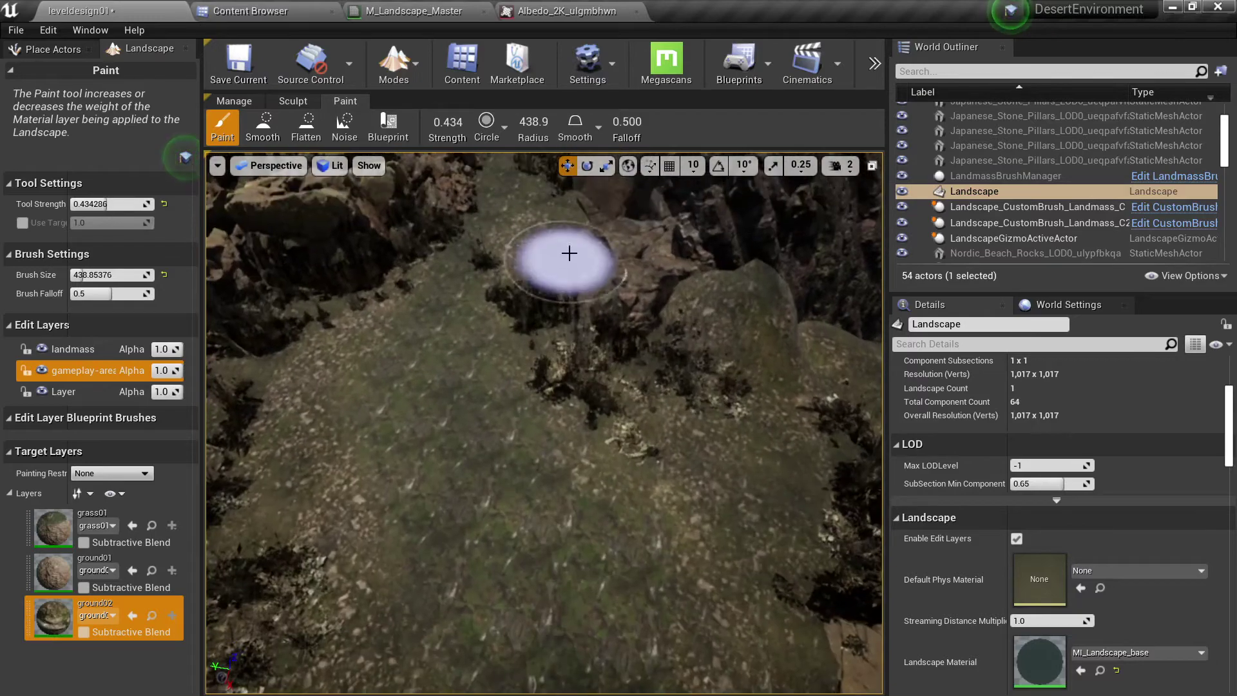
pyautogui.moveTo(563, 345); pyautogui.dragTo(544, 541, button='right')
pyautogui.moveTo(579, 326)
pyautogui.mouseDown(button='right')
pyautogui.moveTo(525, 475)
pyautogui.moveTo(556, 465)
pyautogui.moveTo(608, 387)
pyautogui.moveTo(477, 492)
pyautogui.mouseUp(button='right')
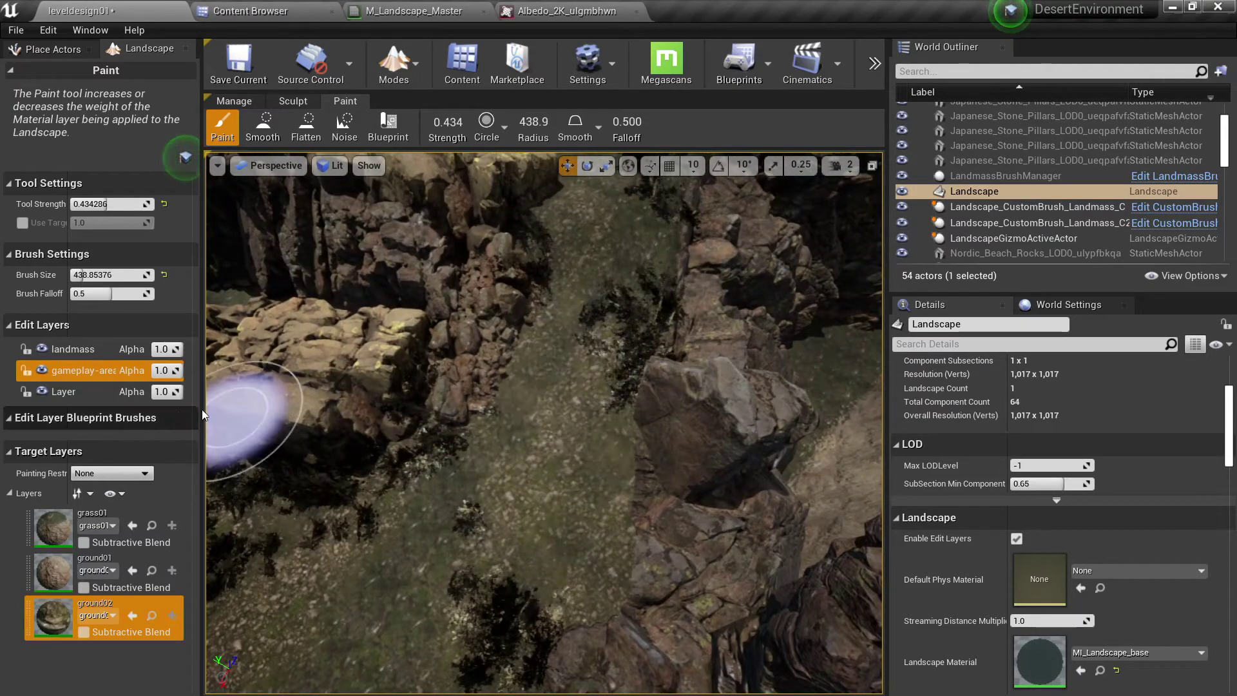
# Check the gameplay-area edit layer by toggling its visibility, and clear its ground02 paint completely.
pyautogui.click(40, 371)
pyautogui.click(40, 371)
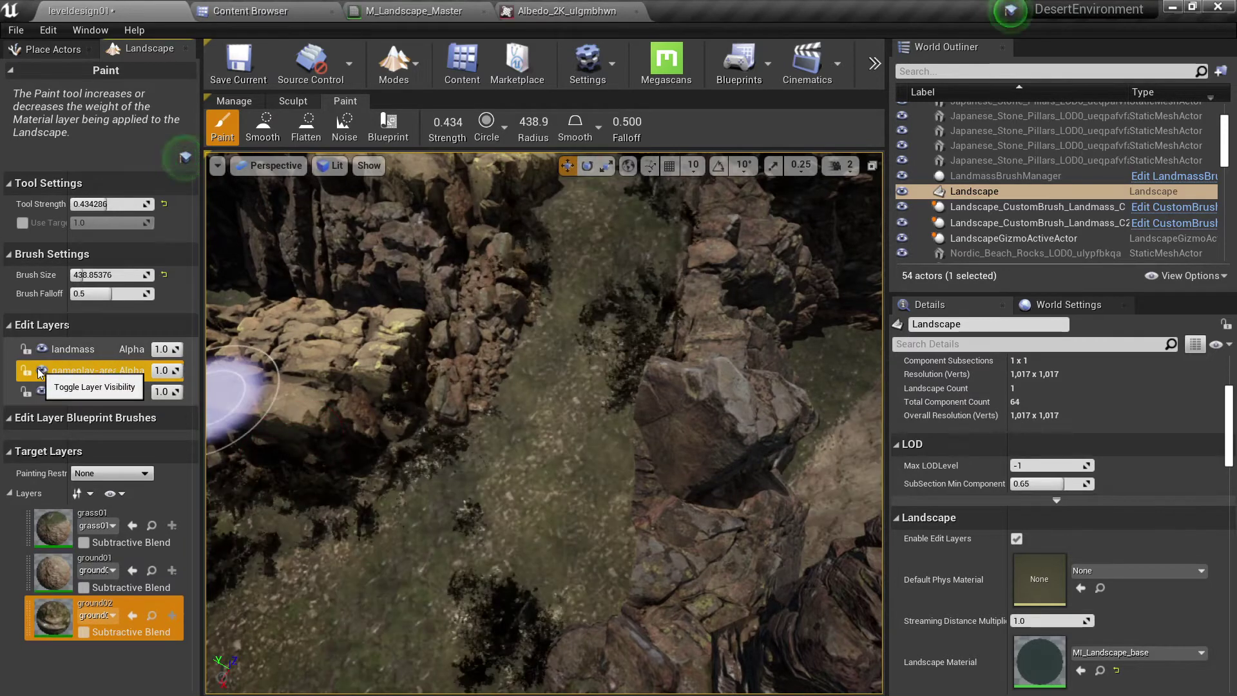
pyautogui.rightClick(80, 369)
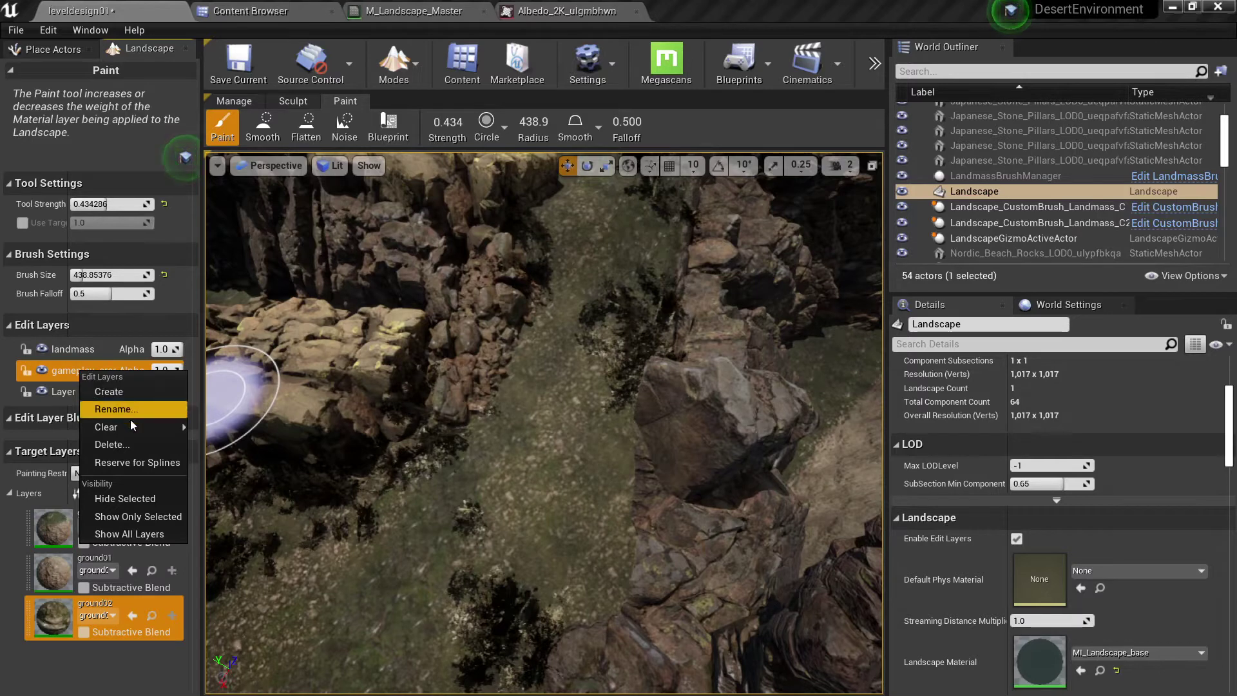
pyautogui.moveTo(137, 427)
pyautogui.moveTo(235, 431)
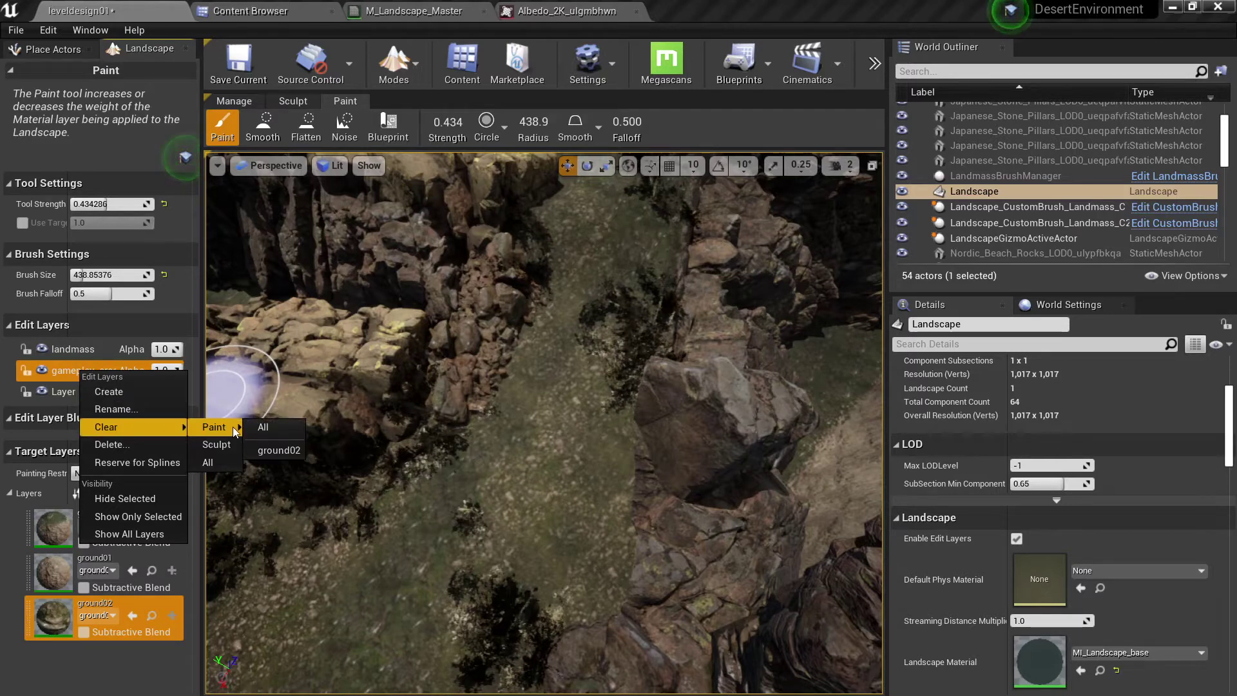
pyautogui.click(281, 451)
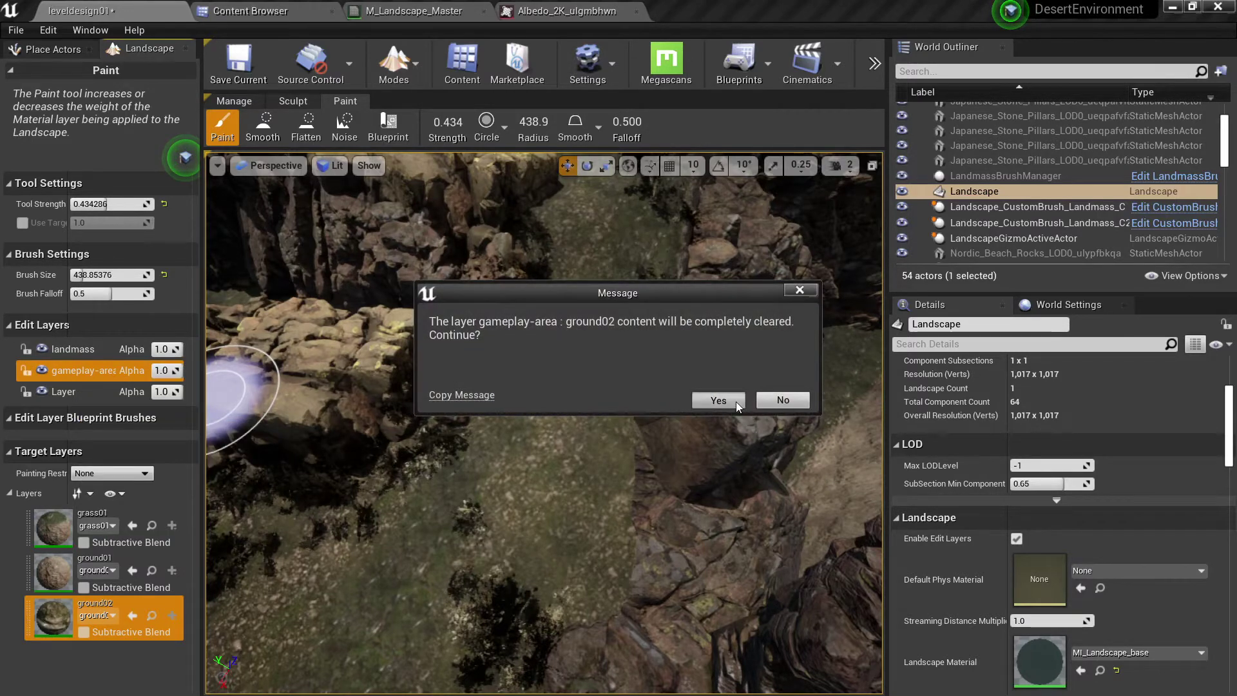
pyautogui.click(718, 400)
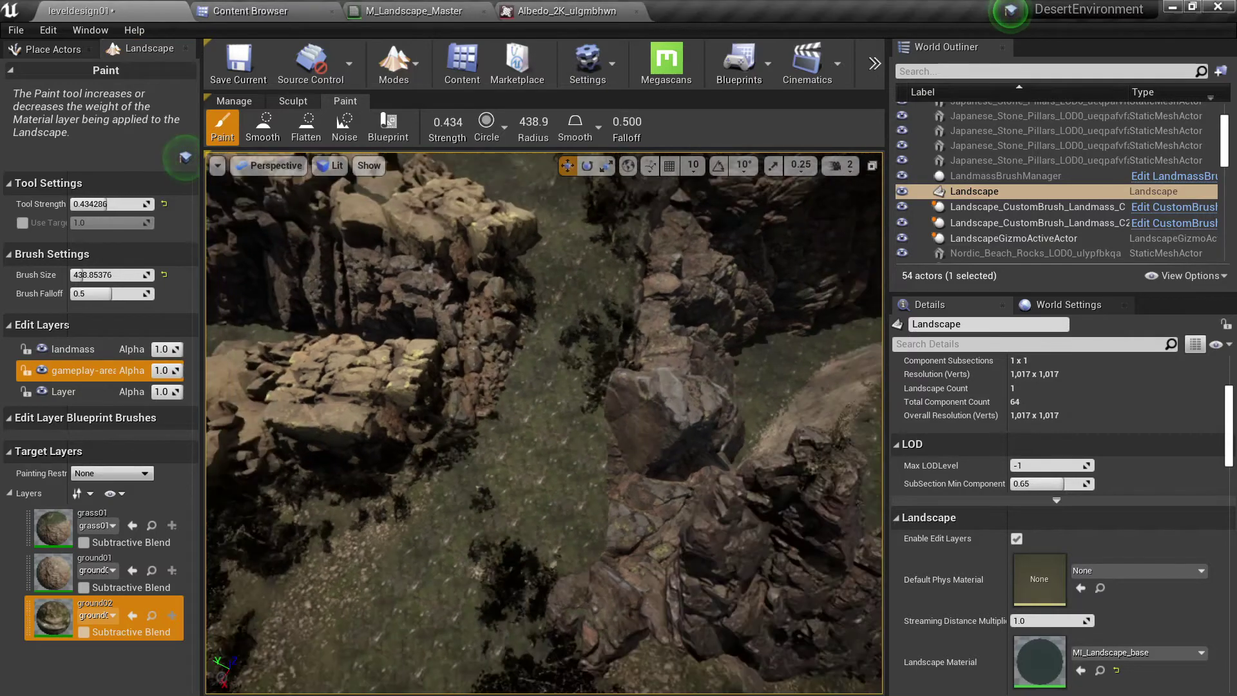
# Make the edit layer named Layer active and paint ground02 on it along the valley path between the rocks.
pyautogui.click(81, 399)
pyautogui.moveTo(608, 365); pyautogui.dragTo(649, 400, button='right')
pyautogui.scroll(3, 646, 411)
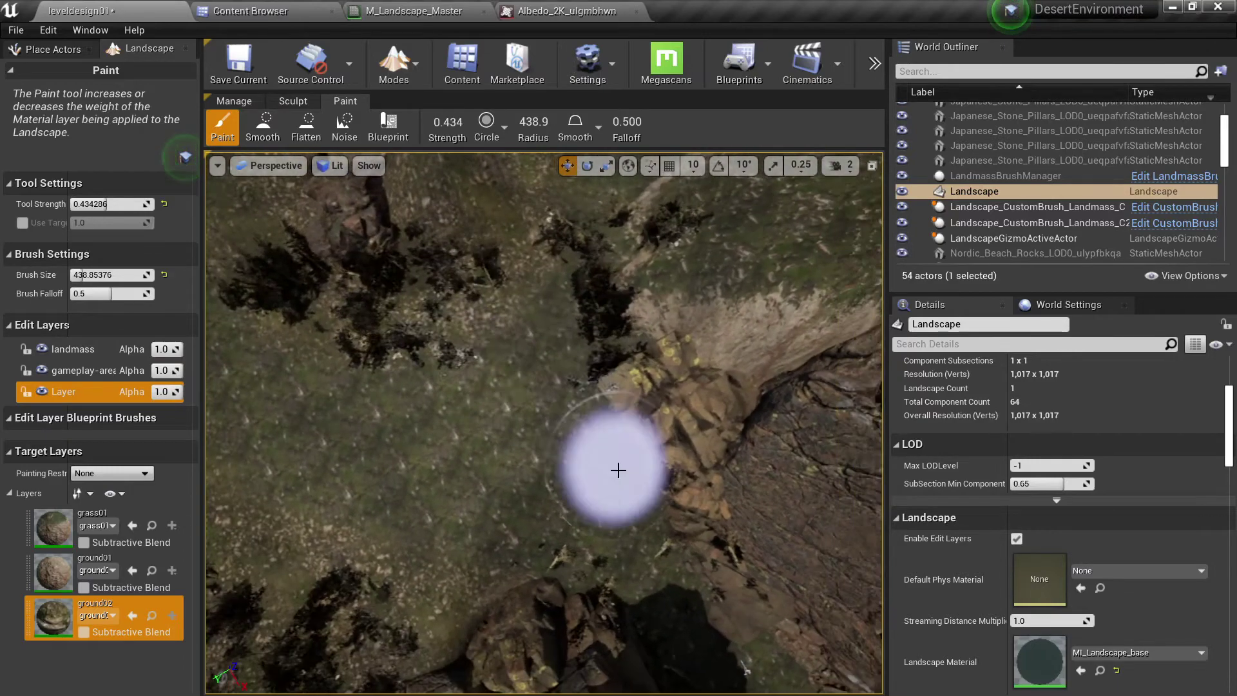
pyautogui.moveTo(619, 470); pyautogui.dragTo(619, 470, button='right')
pyautogui.moveTo(544, 525); pyautogui.dragTo(543, 524, button='right')
pyautogui.moveTo(636, 422); pyautogui.dragTo(635, 422, button='right')
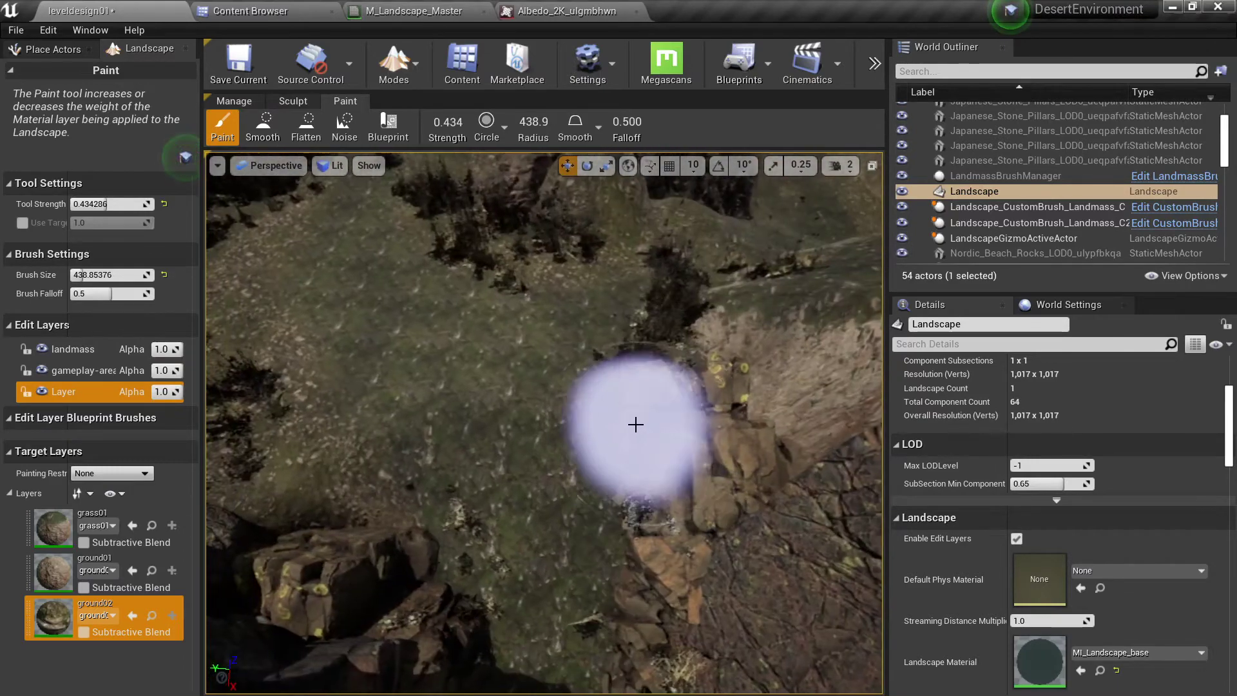
pyautogui.moveTo(613, 497); pyautogui.dragTo(612, 497, button='right')
pyautogui.moveTo(598, 546); pyautogui.dragTo(629, 544, button='right')
pyautogui.moveTo(709, 577); pyautogui.dragTo(709, 577, button='right')
pyautogui.moveTo(530, 464); pyautogui.dragTo(530, 464, button='right')
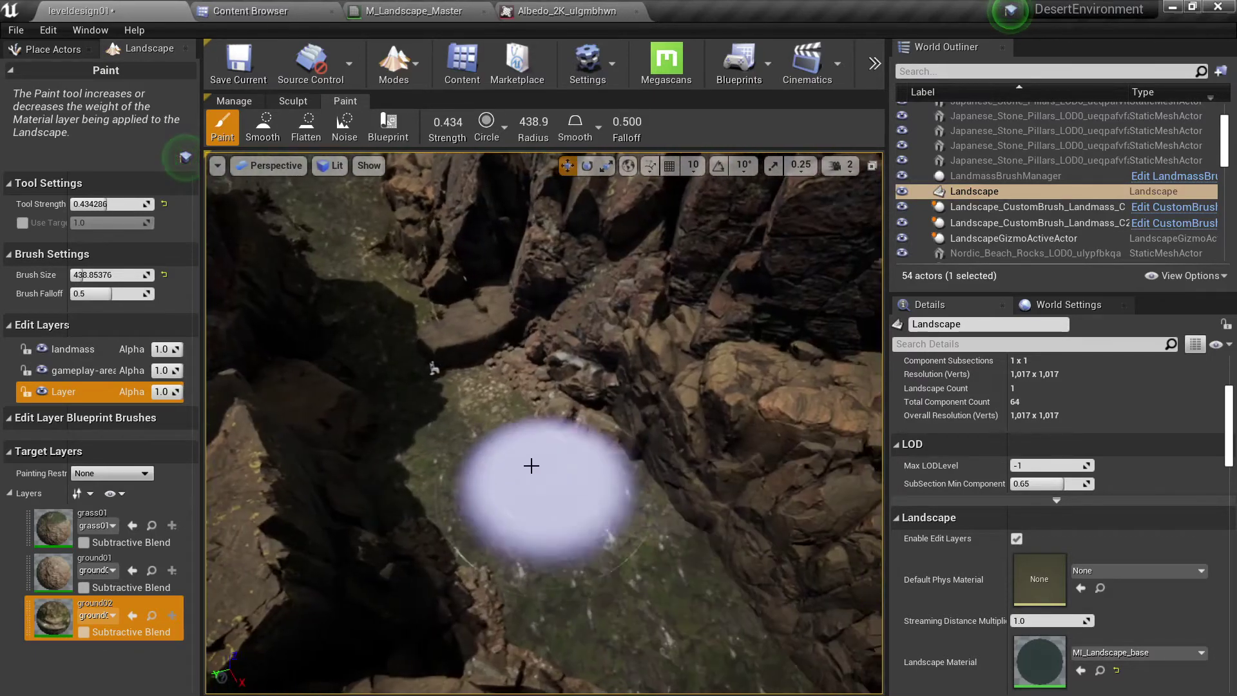
pyautogui.moveTo(677, 574); pyautogui.dragTo(555, 464, button='right')
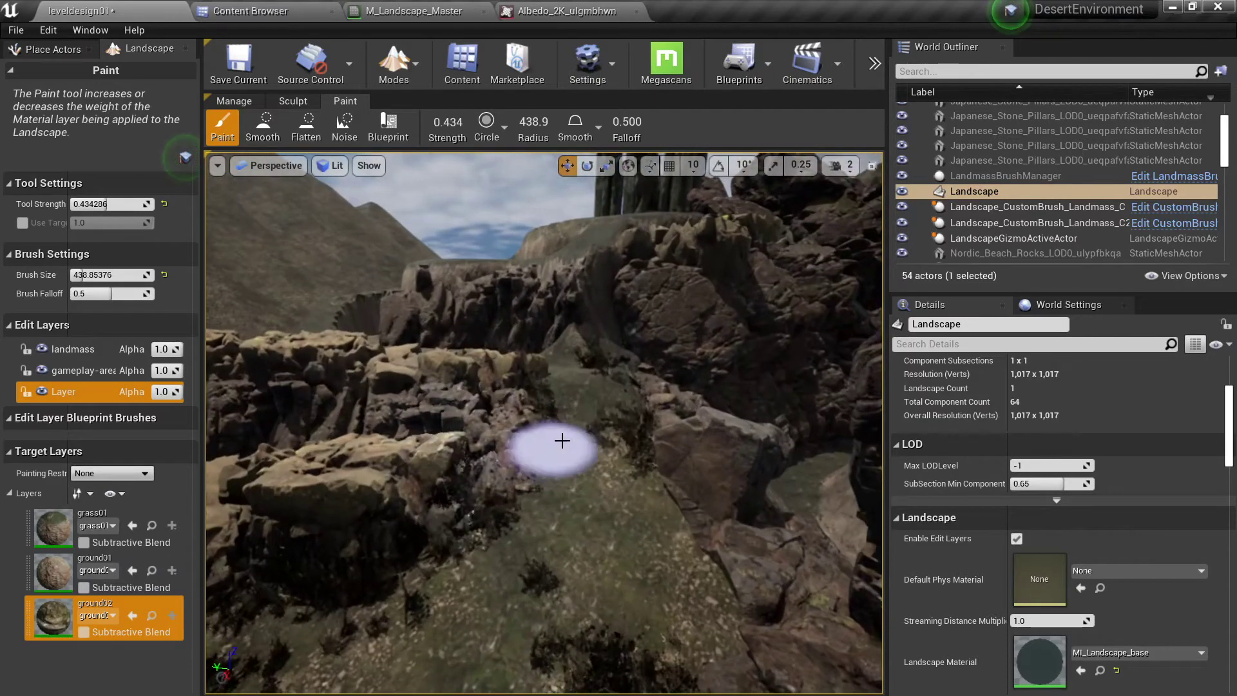
# Extend the ground02 paint along the cliff-side path and onto the grassy terrace below the statue plateau.
pyautogui.moveTo(636, 416); pyautogui.dragTo(636, 451, button='right')
pyautogui.press('w')
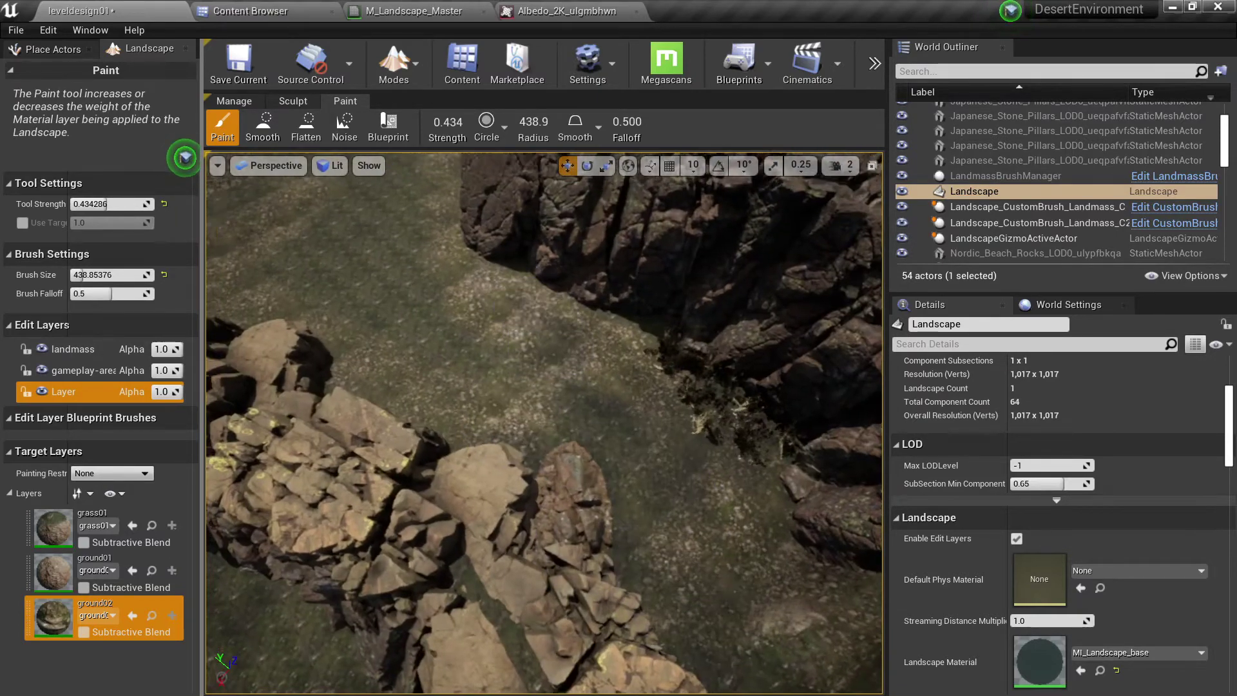
pyautogui.press('w')
pyautogui.moveTo(354, 335)
pyautogui.mouseDown(button='right')
pyautogui.moveTo(328, 303)
pyautogui.moveTo(354, 335)
pyautogui.mouseUp(button='right')
pyautogui.press('s')
pyautogui.moveTo(411, 210); pyautogui.dragTo(535, 180, button='right')
pyautogui.moveTo(393, 288); pyautogui.dragTo(361, 322, button='right')
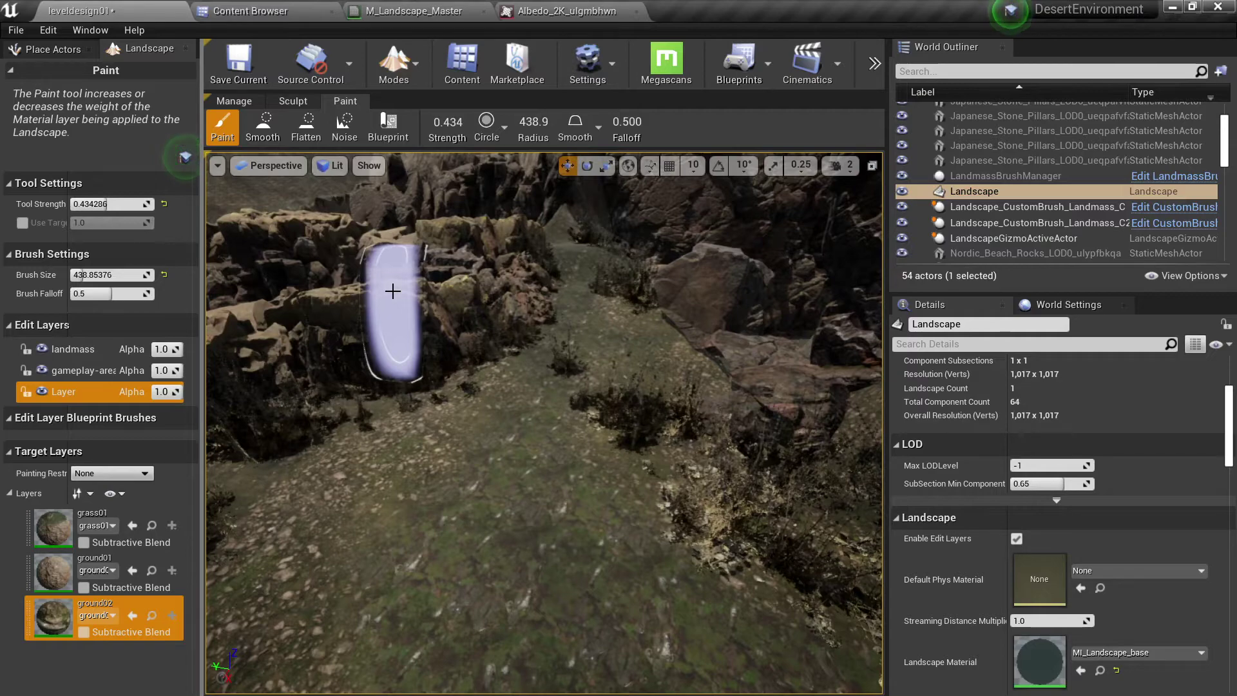
pyautogui.moveTo(516, 398); pyautogui.dragTo(474, 402, button='right')
pyautogui.press('w')
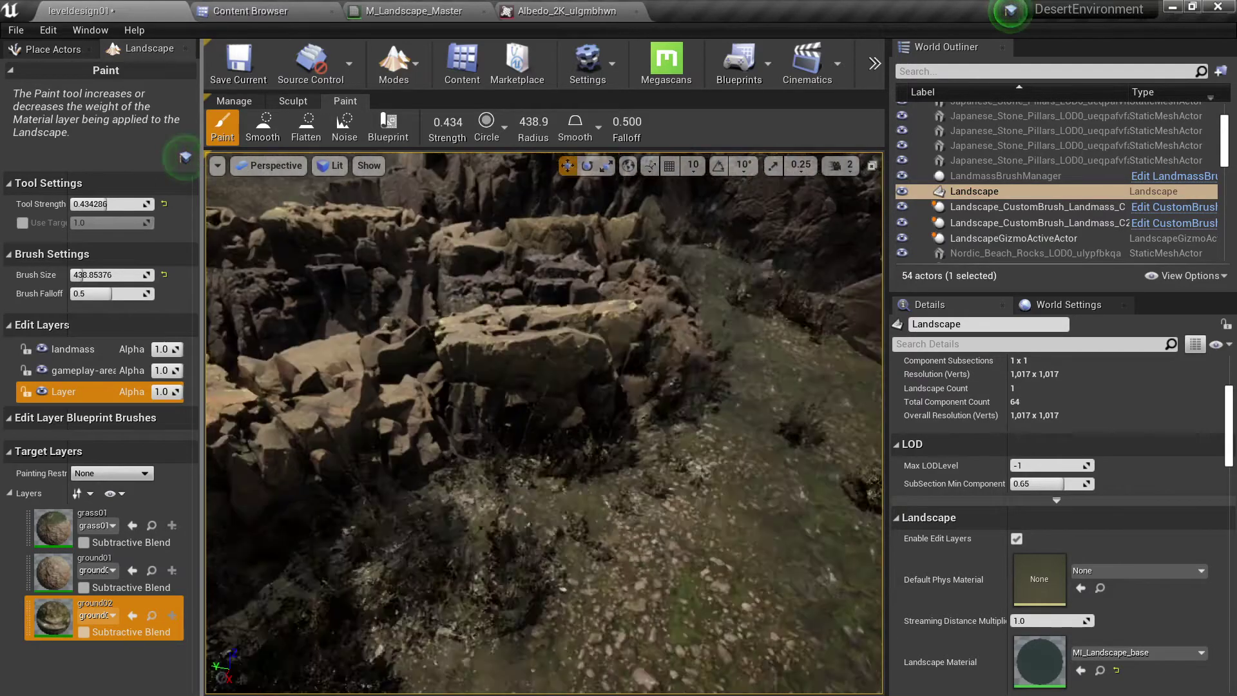
pyautogui.moveTo(273, 351); pyautogui.dragTo(328, 374, button='right')
pyautogui.press('w')
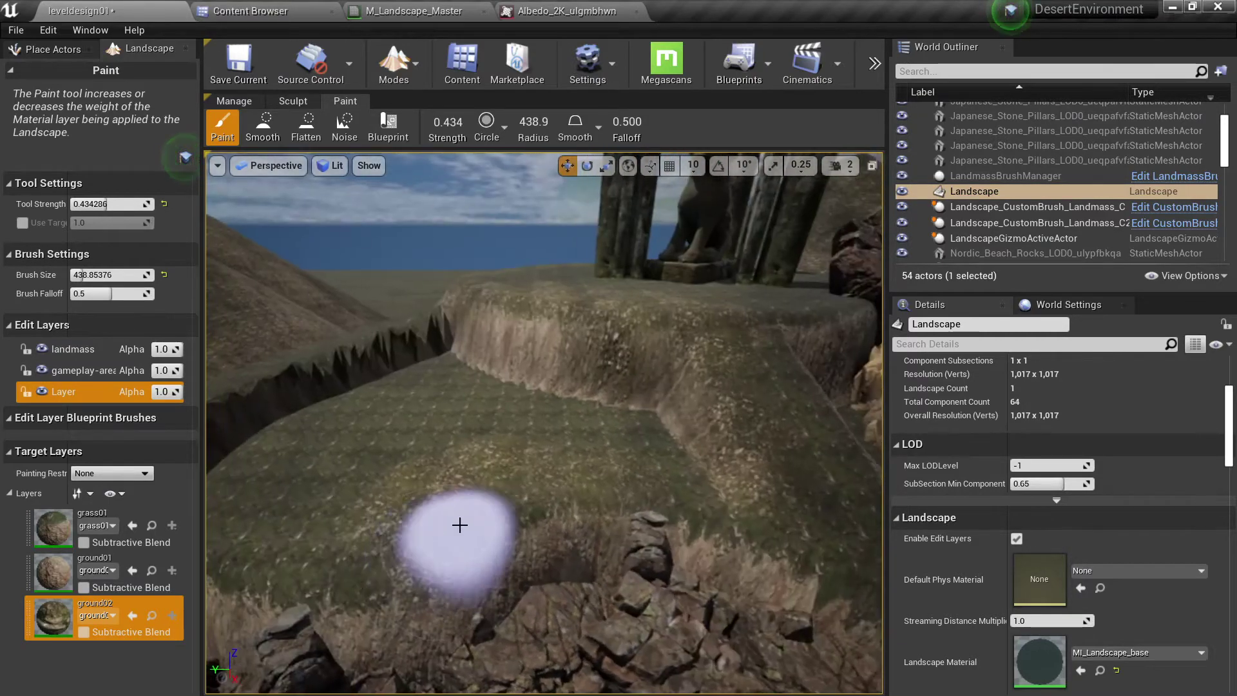
pyautogui.moveTo(463, 341); pyautogui.dragTo(508, 399, button='right')
pyautogui.press('w')
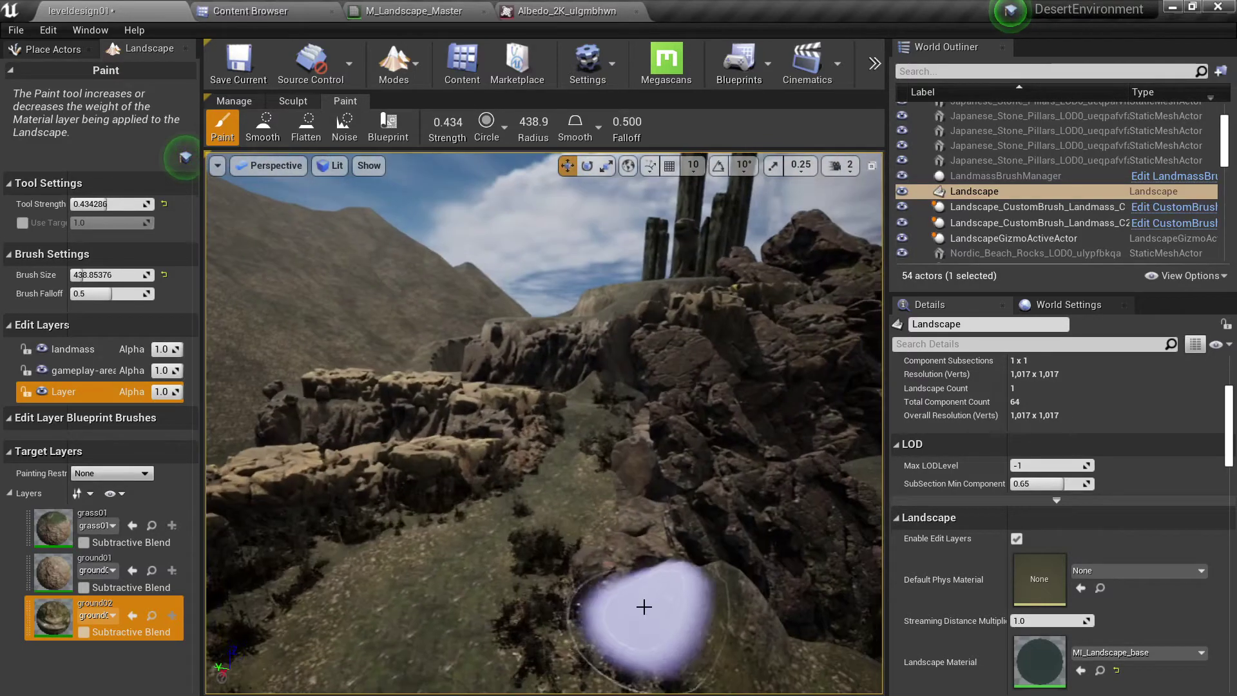
# Switch back to Select mode and lower the Nordic coastal cliff boulder beside the path into the ground.
pyautogui.hotkey('shift', '1')
pyautogui.press('w')
pyautogui.moveTo(644, 607); pyautogui.dragTo(729, 633, button='right')
pyautogui.click(556, 473)
pyautogui.moveTo(556, 473); pyautogui.dragTo(548, 548, button='right')
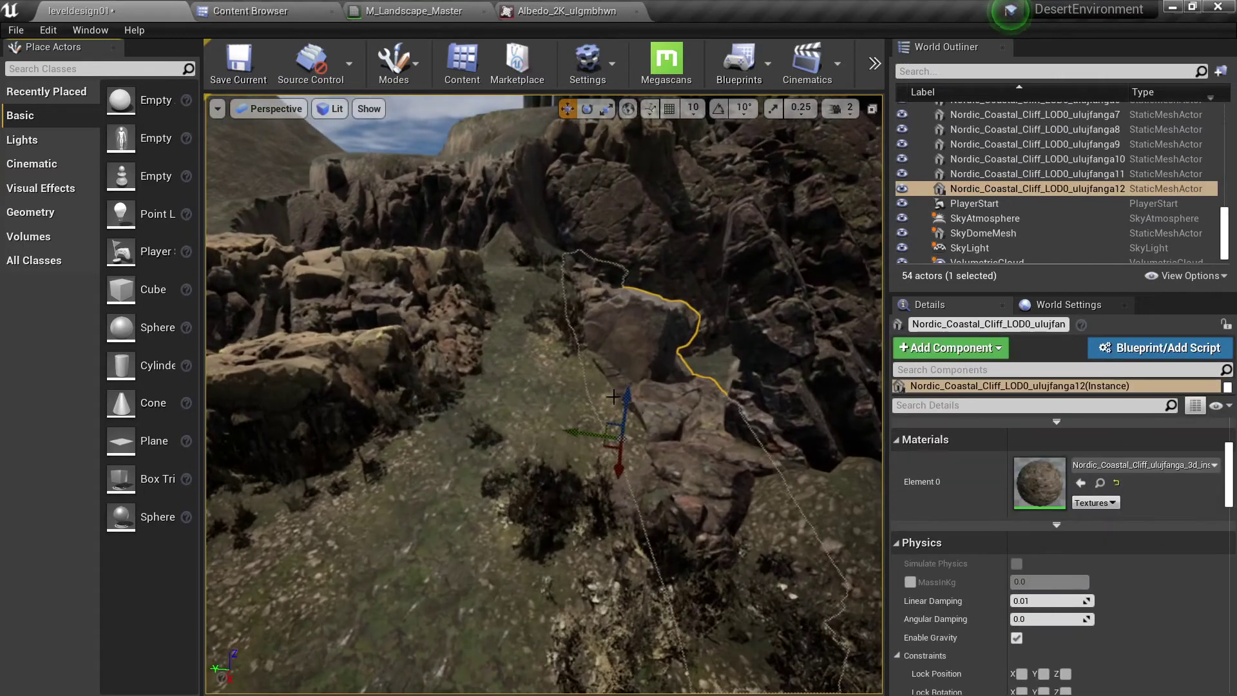
pyautogui.moveTo(626, 405); pyautogui.dragTo(617, 451)
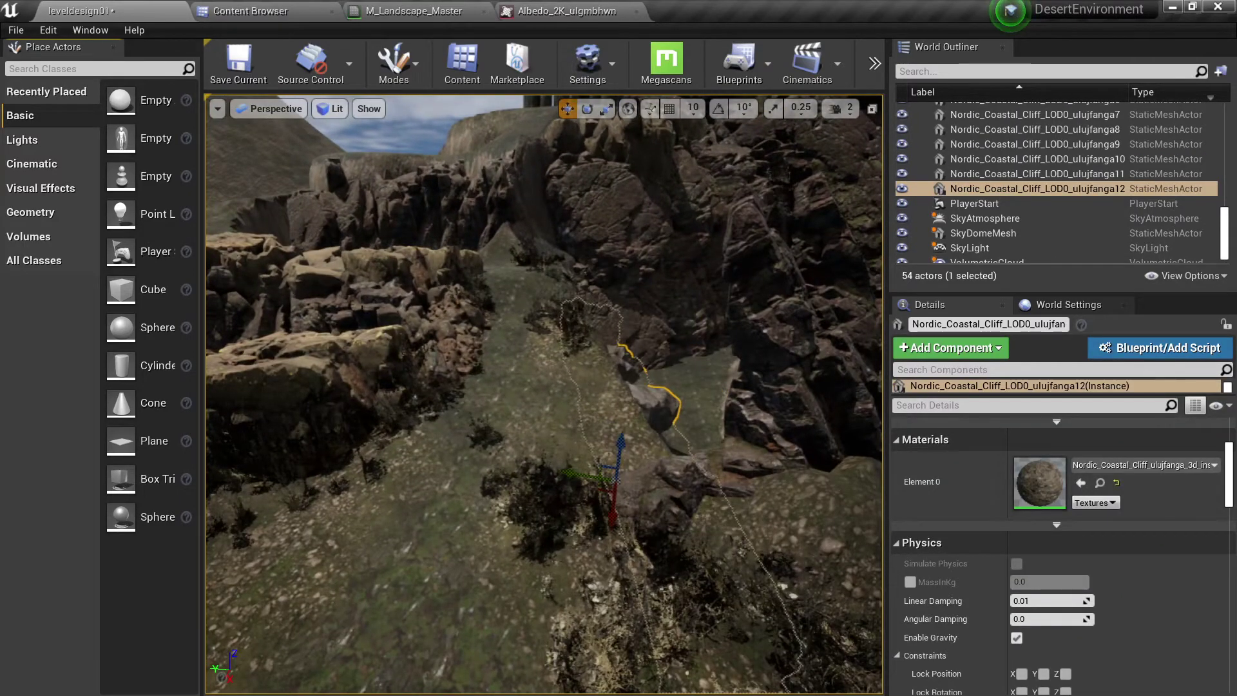
# Duplicate a tan Nordic beach rock from the outcrop and move the copy across the path onto the opposite edge.
pyautogui.click(362, 312)
pyautogui.moveTo(363, 312); pyautogui.dragTo(361, 361, button='right')
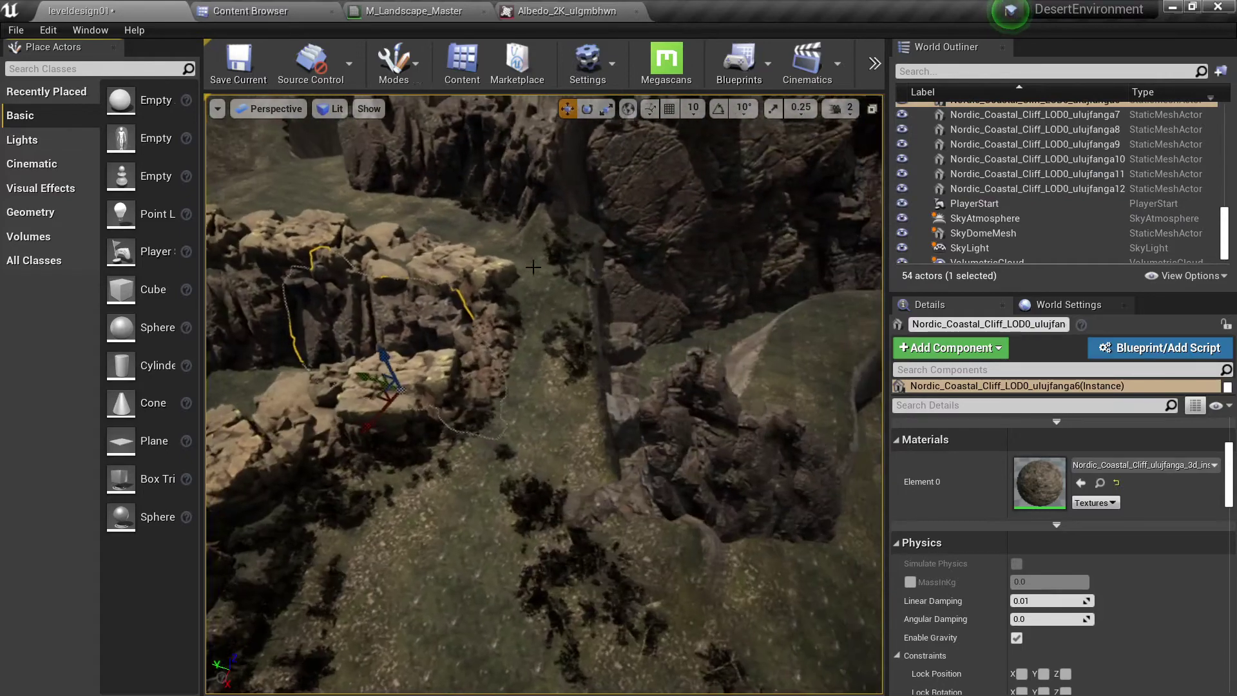
pyautogui.moveTo(534, 266); pyautogui.dragTo(461, 290, button='right')
pyautogui.click(462, 291)
pyautogui.keyDown('alt'); pyautogui.moveTo(450, 330); pyautogui.dragTo(329, 295); pyautogui.keyUp('alt')
pyautogui.press('w')
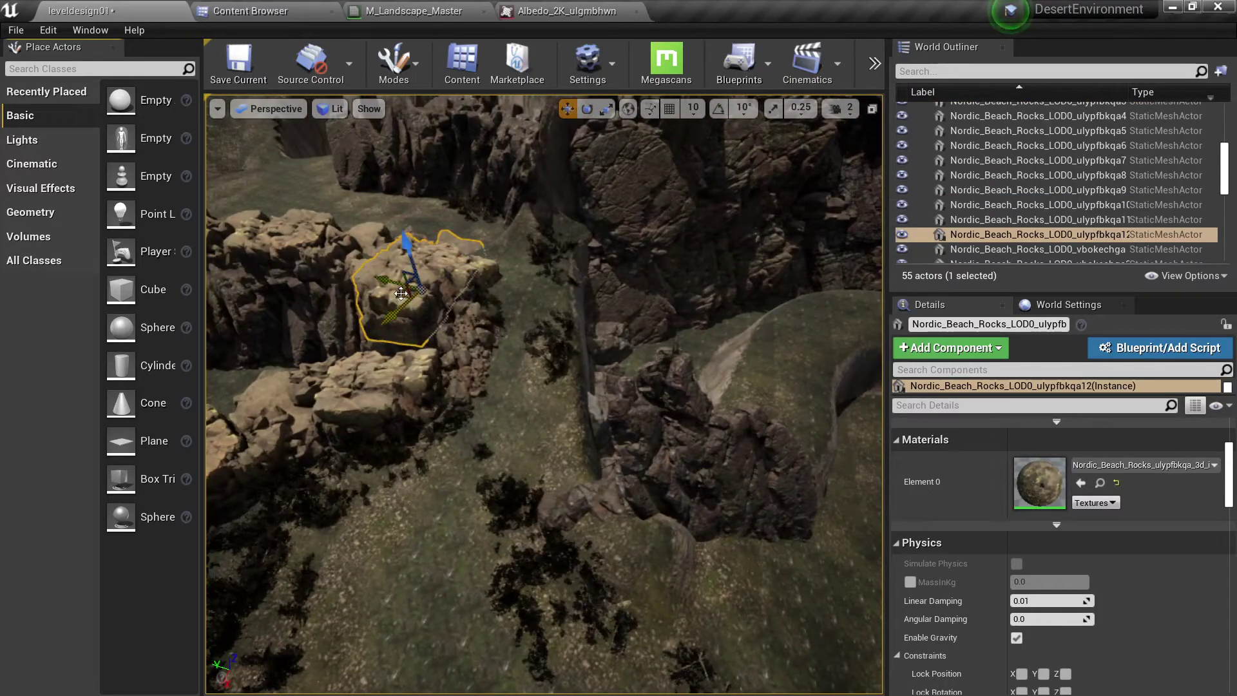
pyautogui.moveTo(415, 299); pyautogui.dragTo(569, 288)
pyautogui.moveTo(568, 288)
pyautogui.mouseDown(button='right')
pyautogui.moveTo(634, 299)
pyautogui.moveTo(568, 287)
pyautogui.mouseUp(button='right')
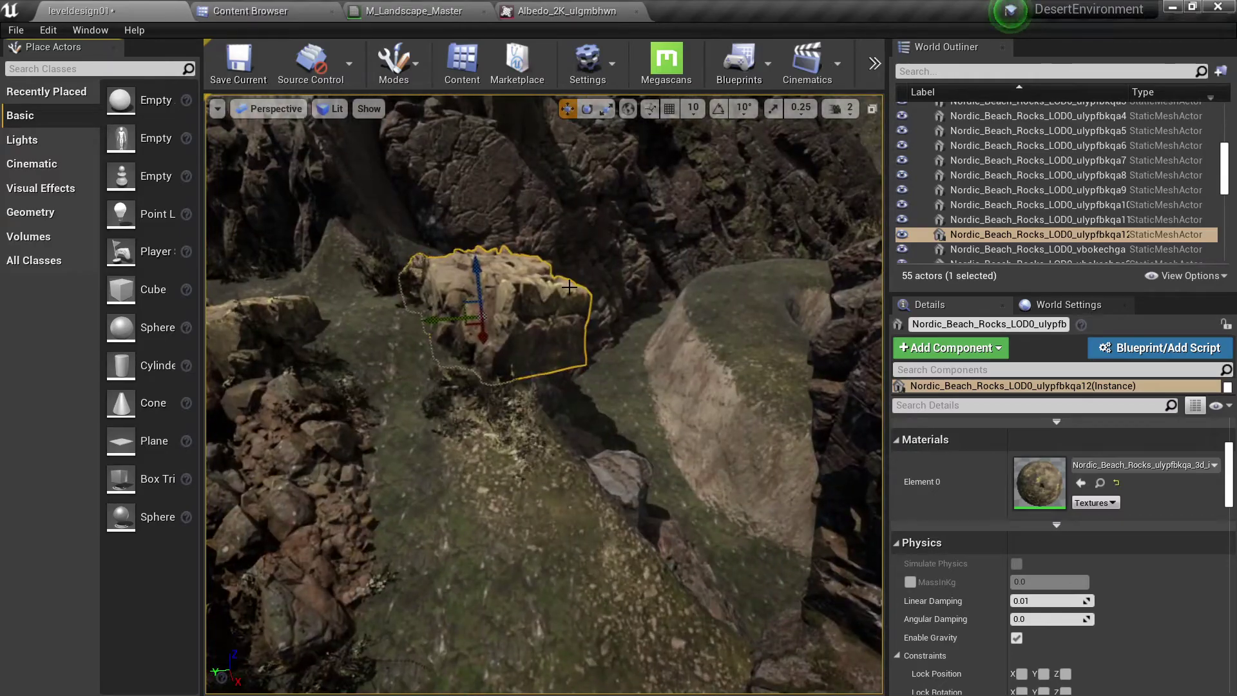
# Capture the viewport, sketch a red arrow along the path edge from the copied tan rock, and discard the capture.
pyautogui.press('Print')
pyautogui.moveTo(214, 114); pyautogui.dragTo(877, 689)
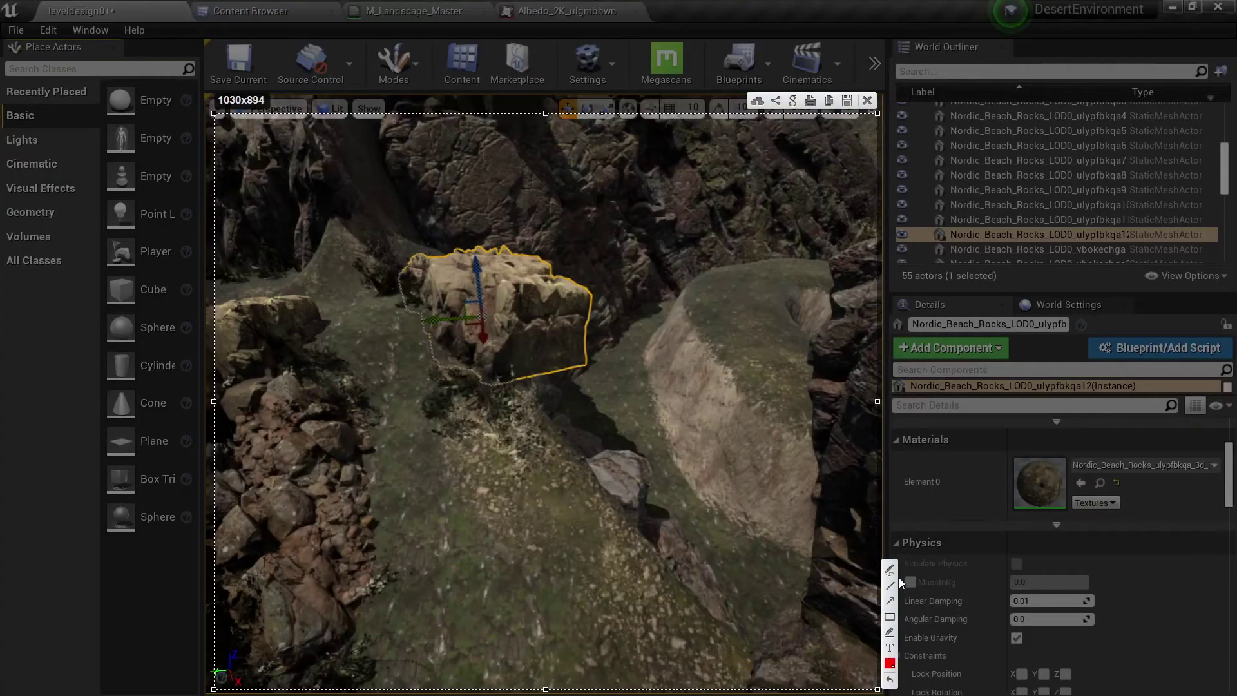
pyautogui.hotkey('ctrl', 's')
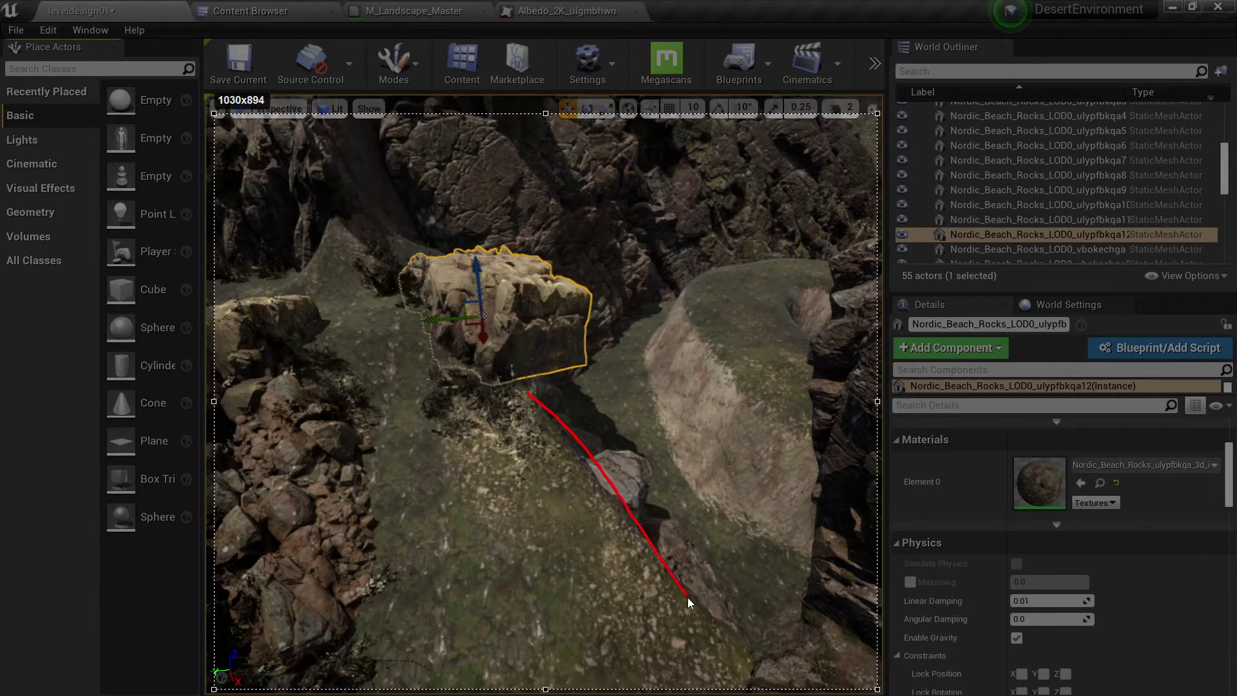
pyautogui.moveTo(759, 639); pyautogui.dragTo(760, 639)
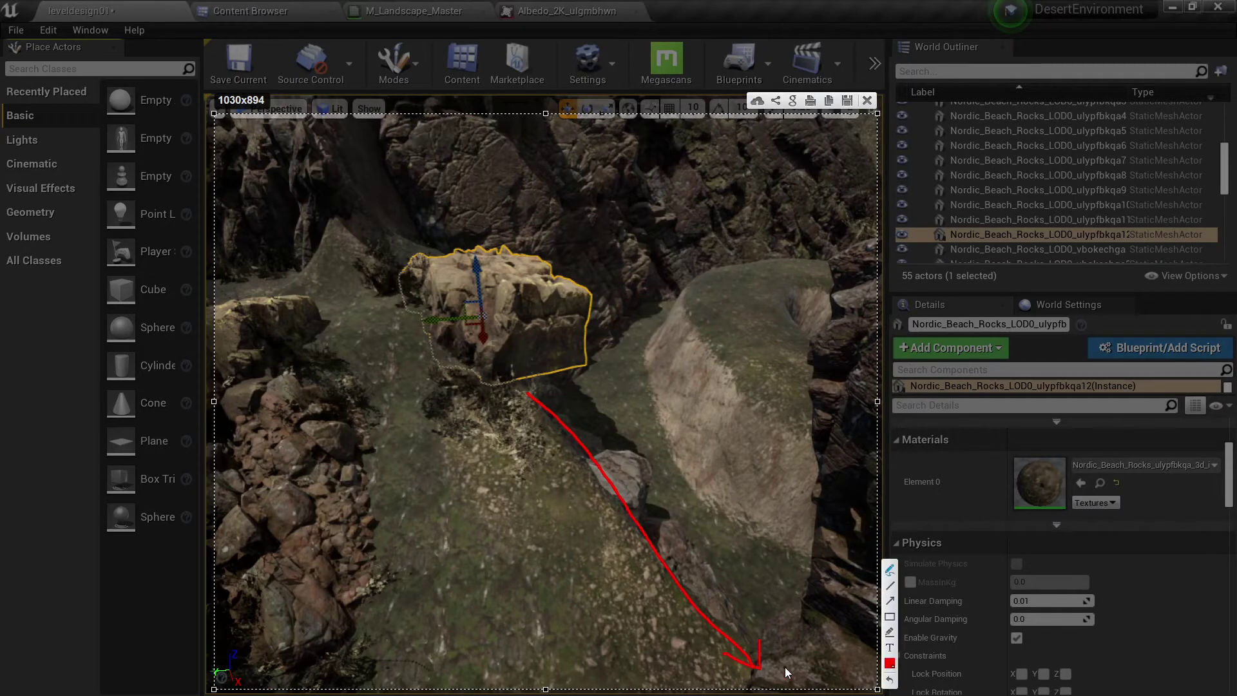
pyautogui.click(870, 104)
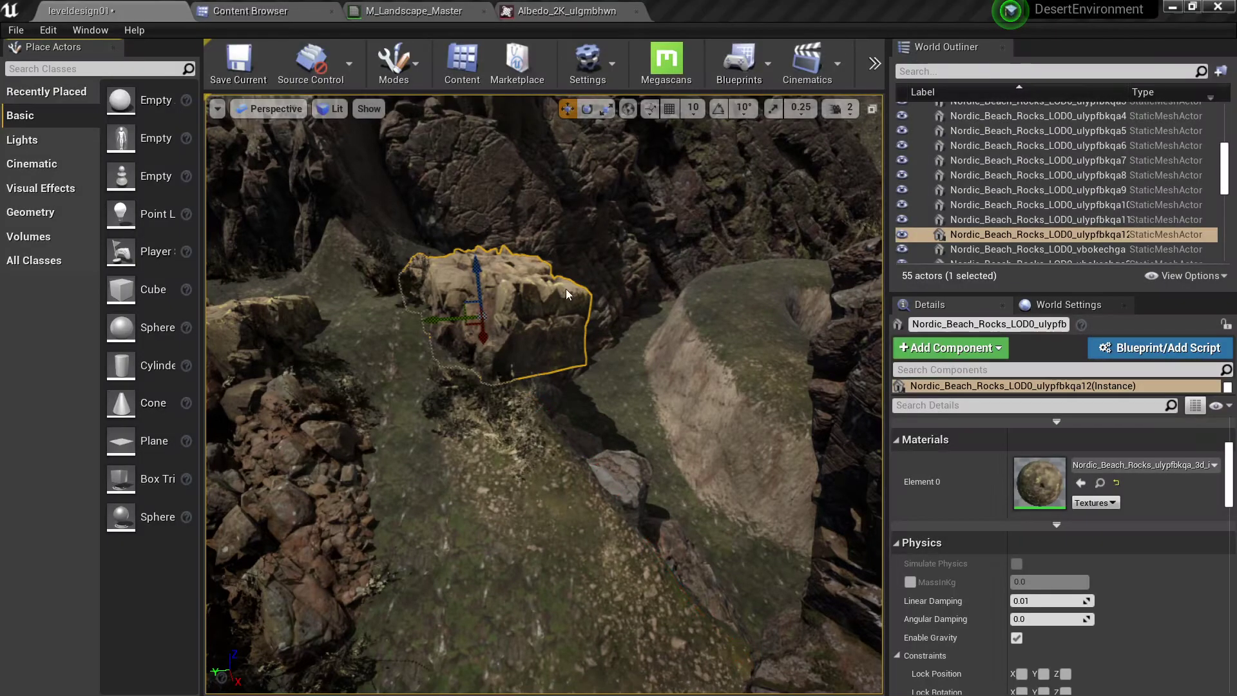
# Rotate the copied tan beach rock to follow the path edge and sink it into the ground.
pyautogui.moveTo(529, 386)
pyautogui.mouseDown(button='right')
pyautogui.moveTo(548, 387)
pyautogui.moveTo(530, 387)
pyautogui.mouseUp(button='right')
pyautogui.press('w')
pyautogui.press('e')
pyautogui.moveTo(512, 388); pyautogui.dragTo(548, 331)
pyautogui.press('w')
pyautogui.moveTo(529, 394); pyautogui.dragTo(509, 387, button='right')
pyautogui.moveTo(549, 367); pyautogui.dragTo(554, 406)
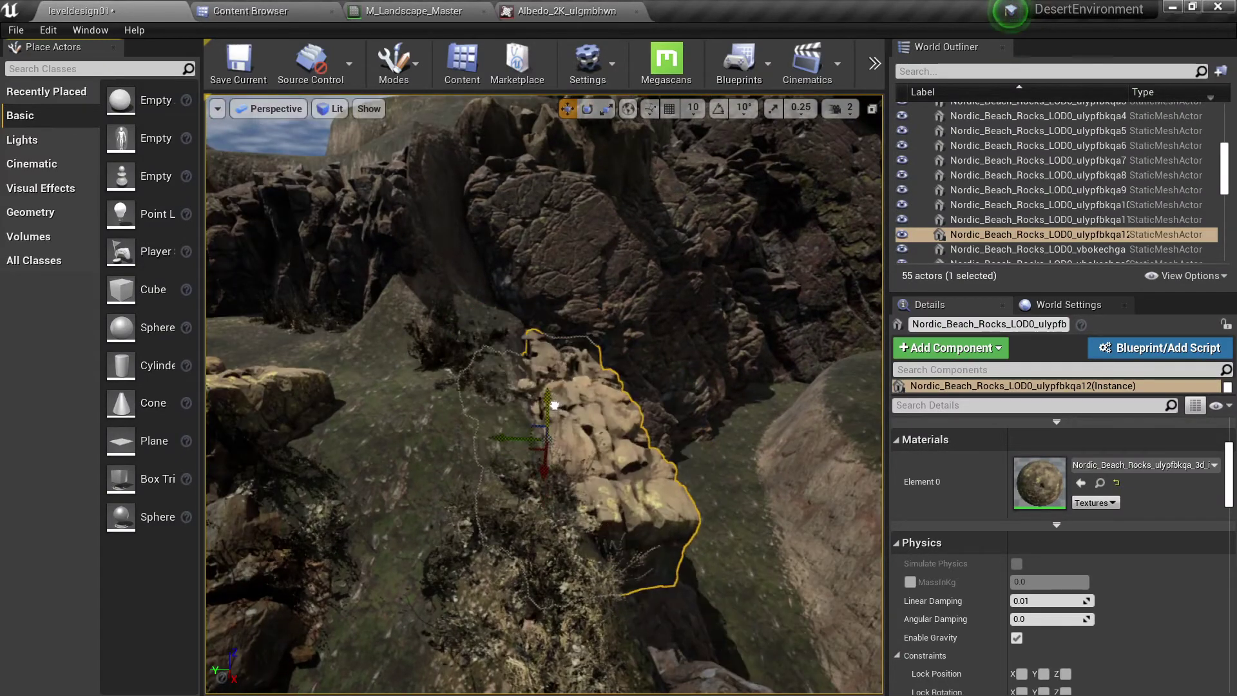
pyautogui.moveTo(531, 449); pyautogui.dragTo(480, 497)
# Refine the tan rock's rotation and shift it slightly so it forms a ledge between path and drop.
pyautogui.press('e')
pyautogui.moveTo(538, 482)
pyautogui.mouseDown(button='right')
pyautogui.moveTo(445, 487)
pyautogui.moveTo(538, 481)
pyautogui.mouseUp(button='right')
pyautogui.moveTo(539, 480); pyautogui.dragTo(534, 453)
pyautogui.press('w')
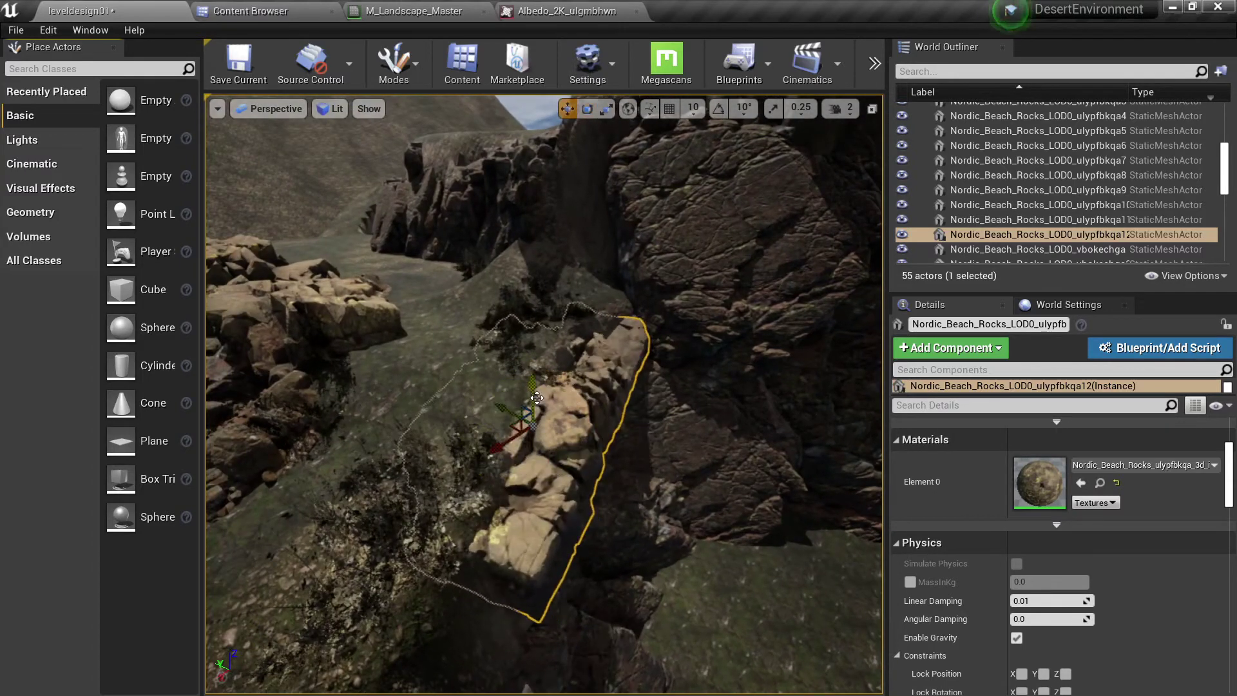
pyautogui.moveTo(536, 398); pyautogui.dragTo(496, 427)
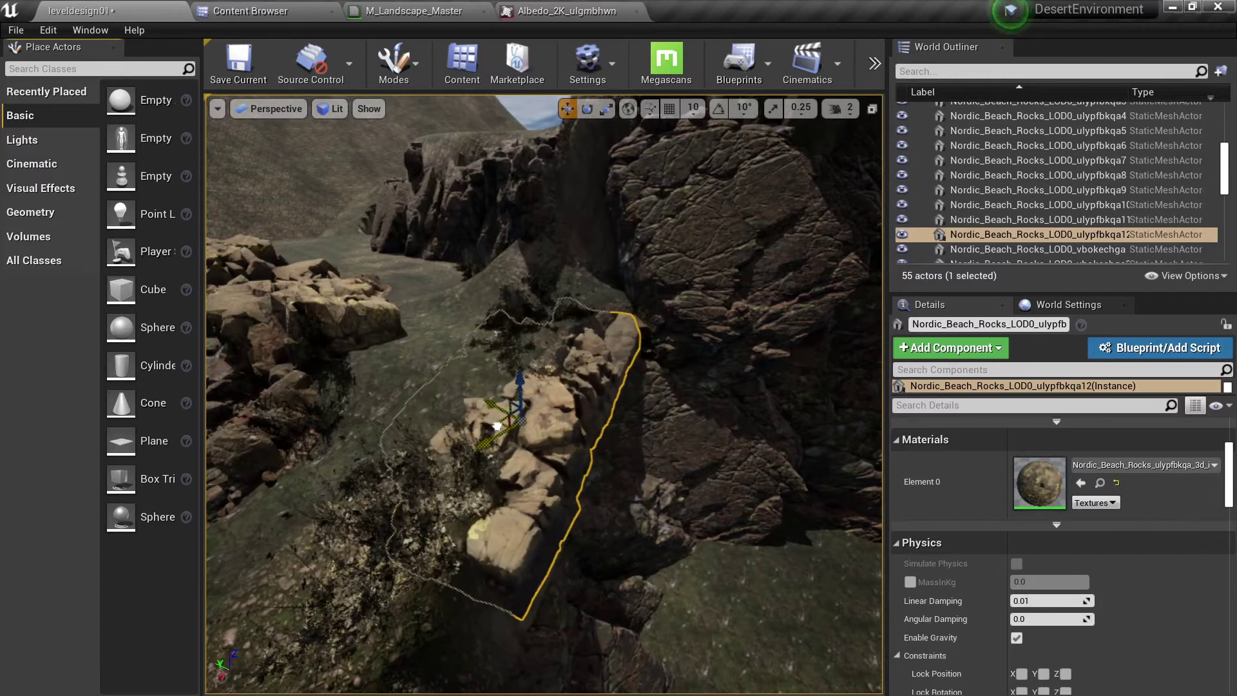
# Switch the transform gizmo to local space and duplicate the ledge rock farther along the path edge.
pyautogui.moveTo(496, 427); pyautogui.dragTo(322, 425, button='right')
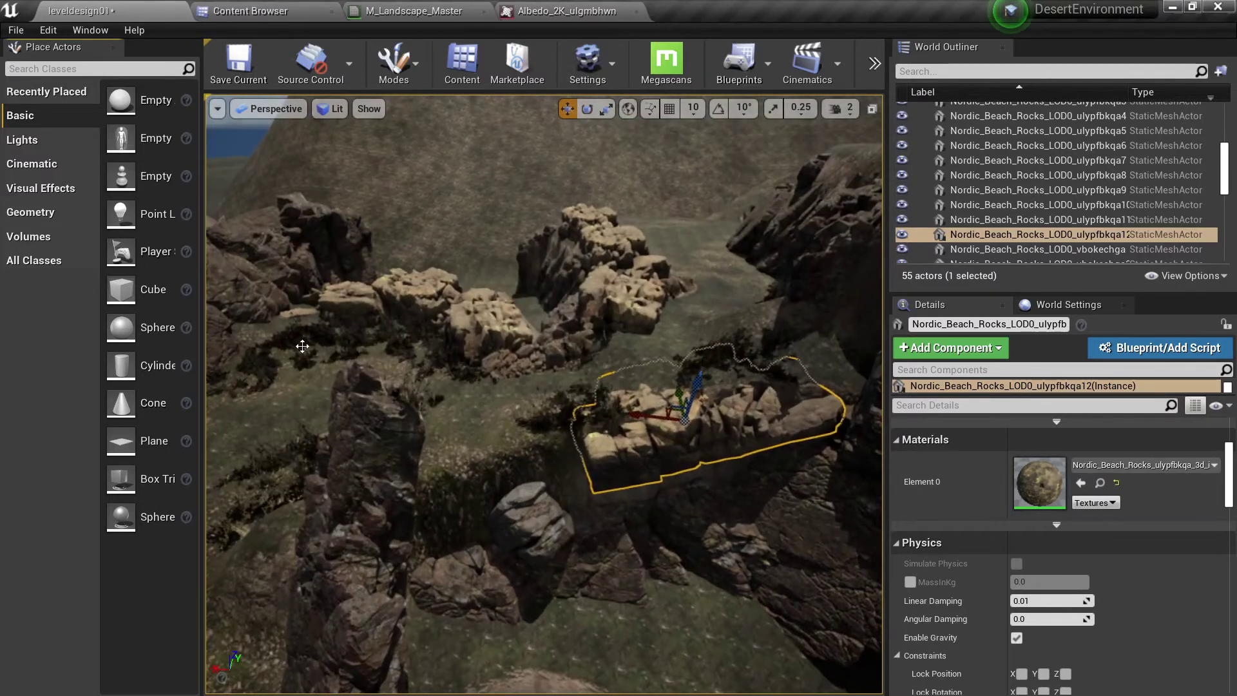
pyautogui.click(628, 108)
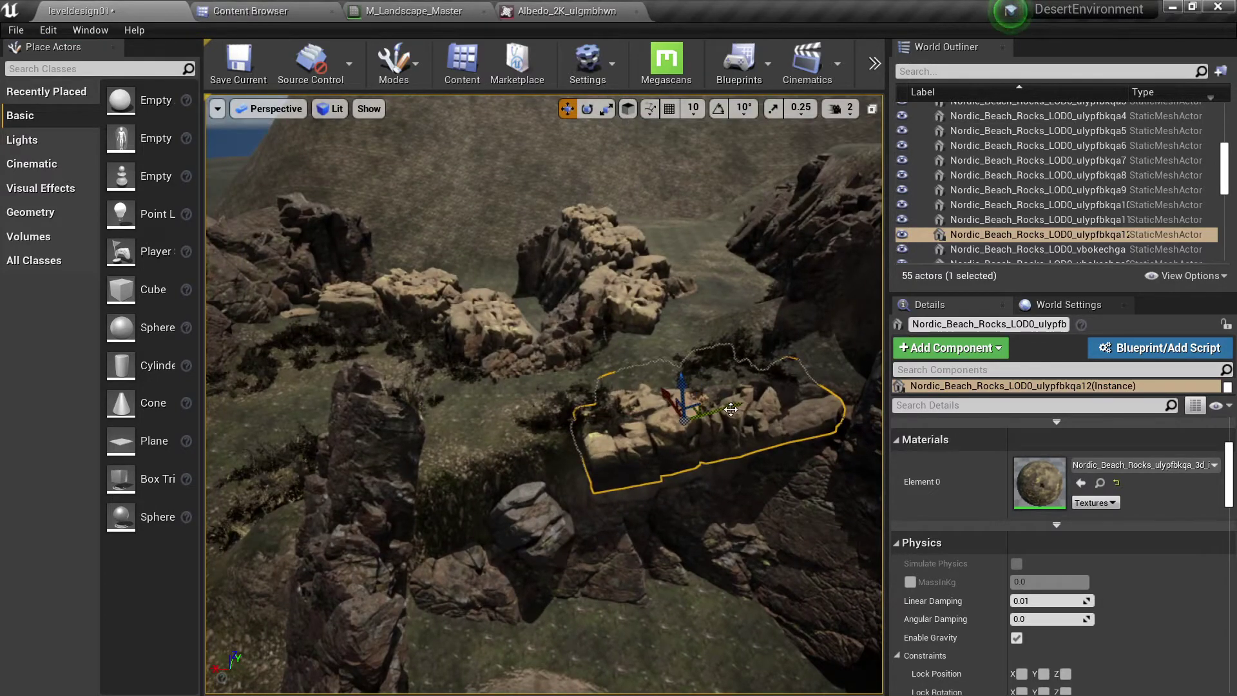
pyautogui.keyDown('alt'); pyautogui.moveTo(731, 409); pyautogui.dragTo(492, 458); pyautogui.keyUp('alt')
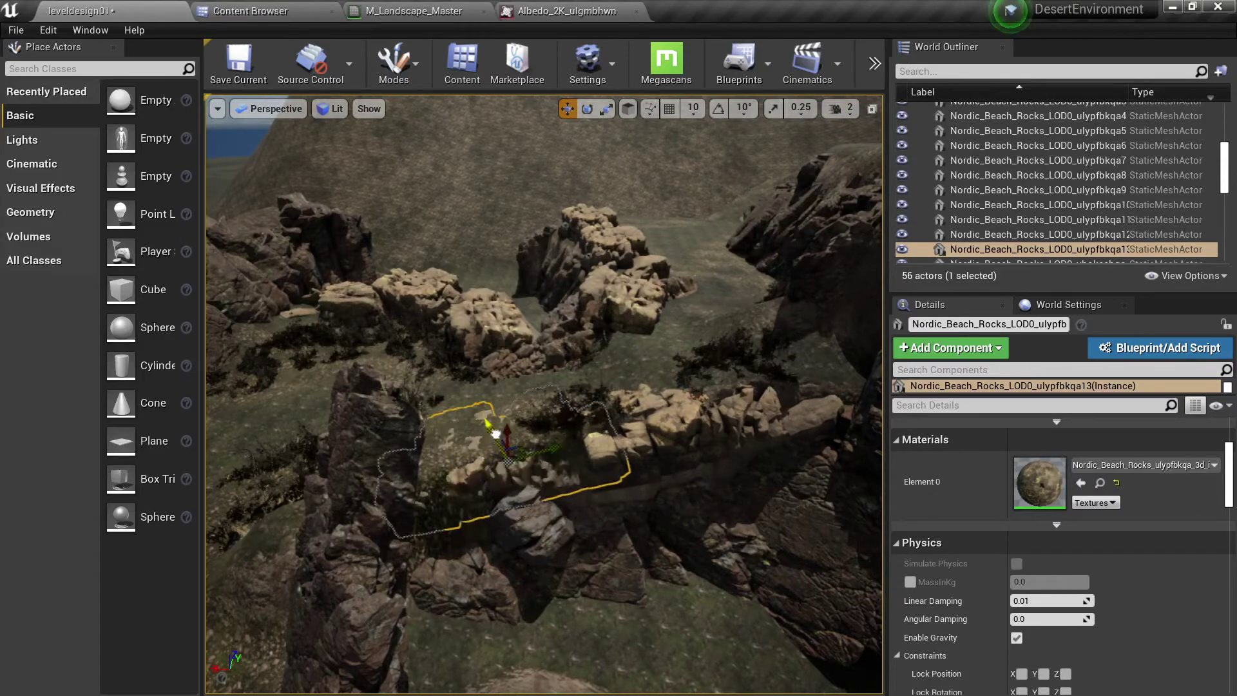
pyautogui.moveTo(495, 435); pyautogui.dragTo(452, 464, button='right')
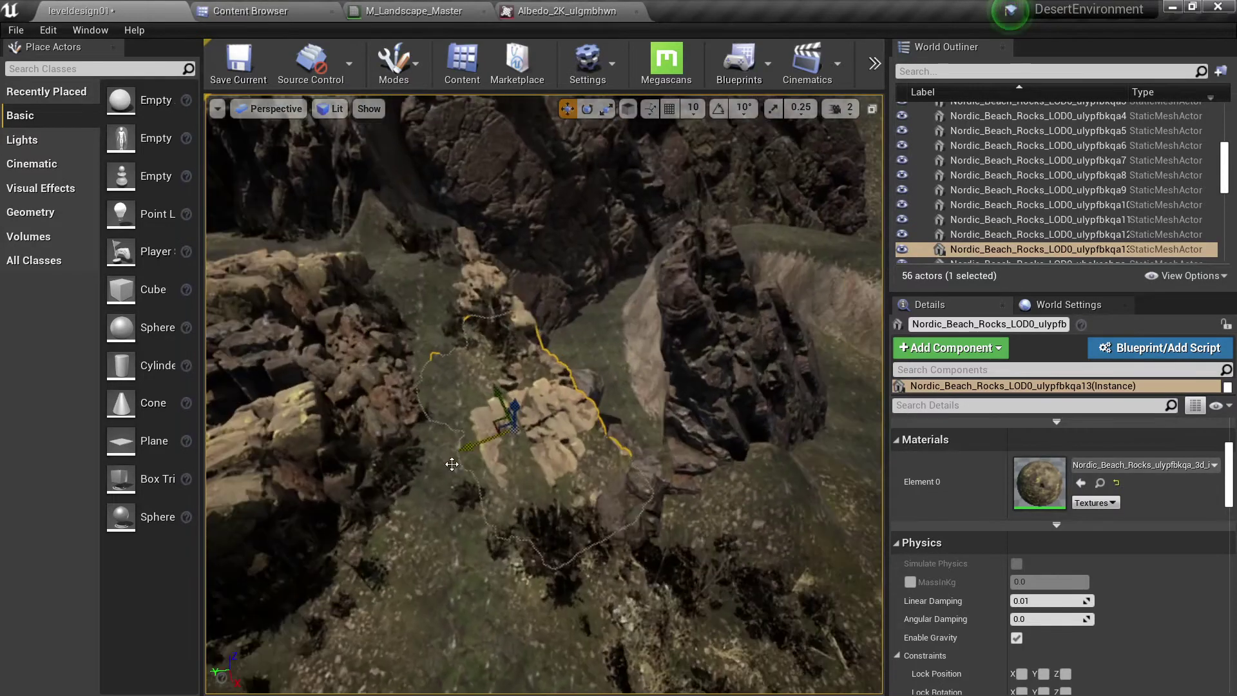
pyautogui.press('Escape')
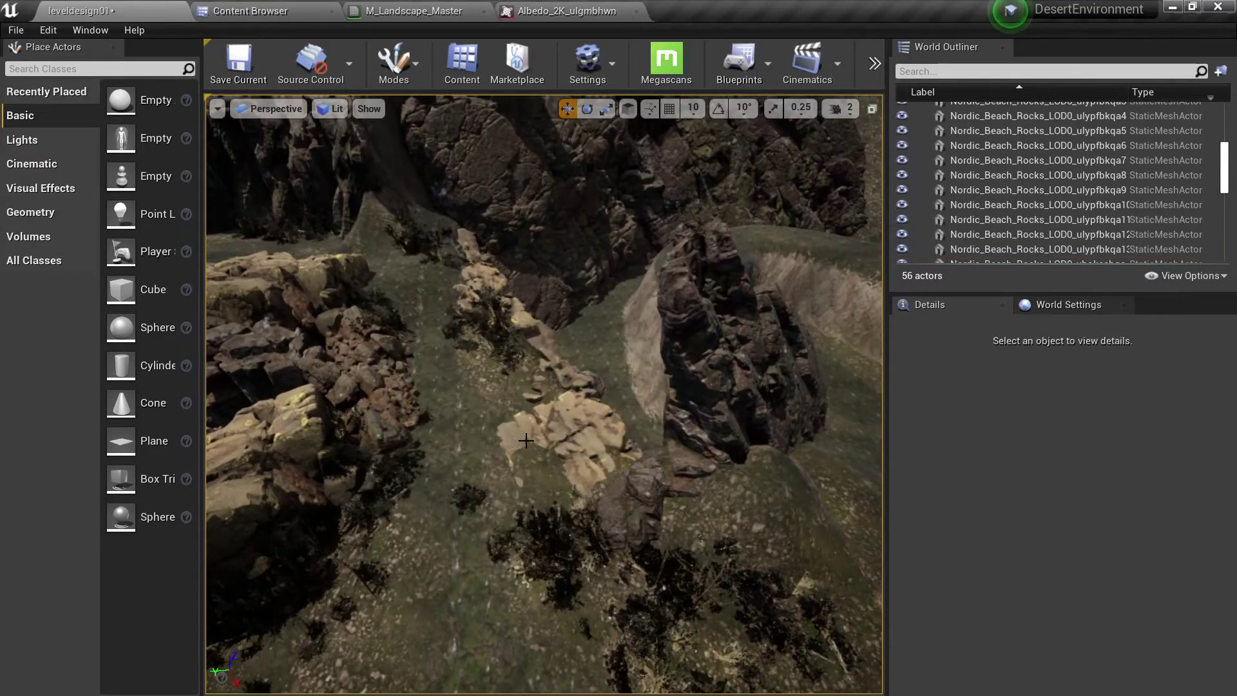
pyautogui.moveTo(519, 426); pyautogui.dragTo(508, 451, button='right')
pyautogui.click(525, 534)
pyautogui.moveTo(521, 522); pyautogui.dragTo(473, 509, button='right')
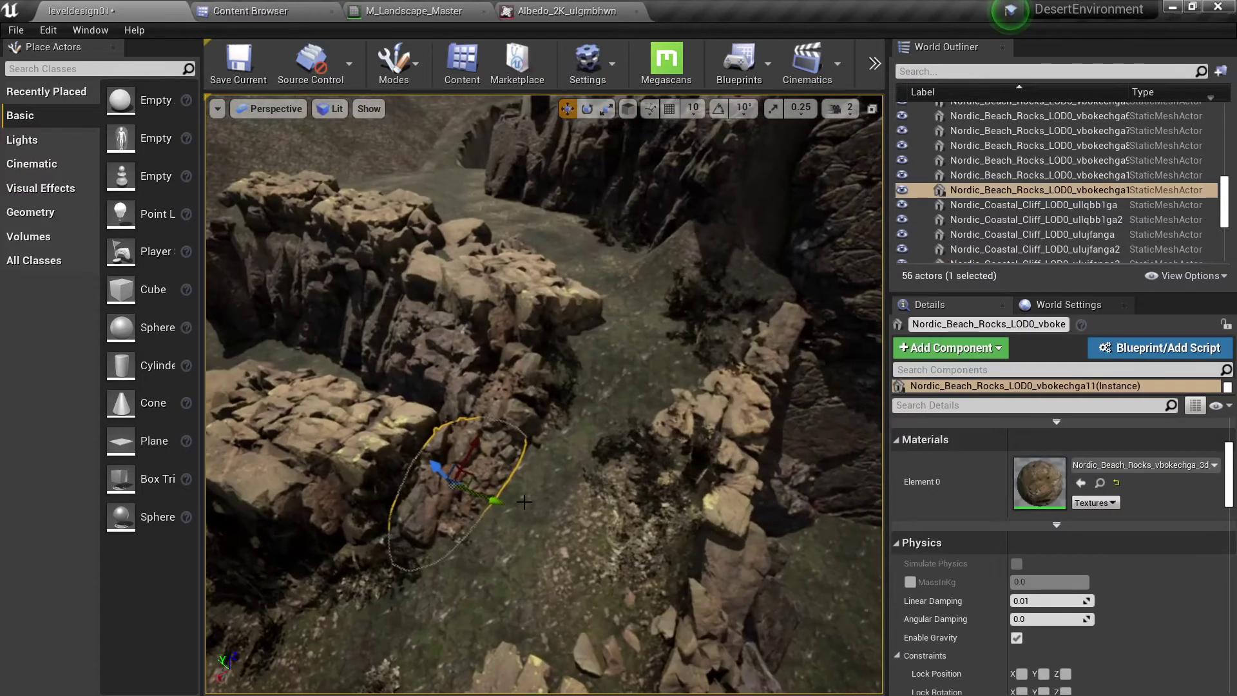
pyautogui.press('Escape')
pyautogui.moveTo(480, 462); pyautogui.dragTo(484, 394, button='right')
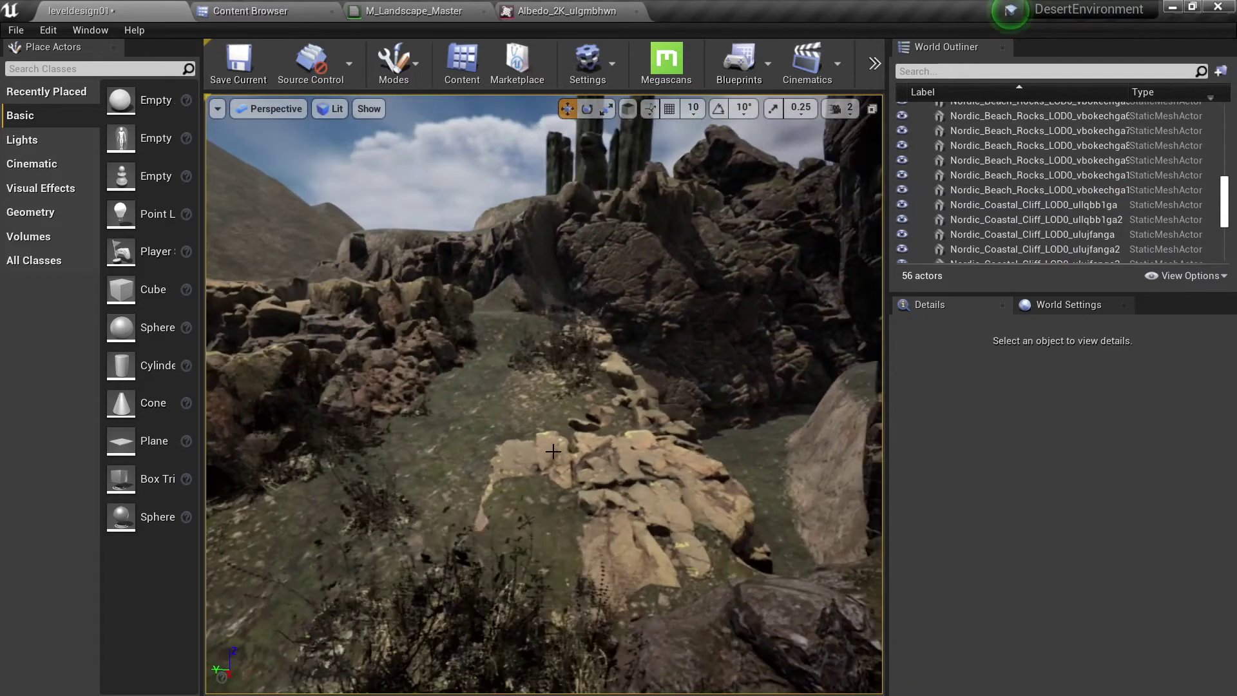
# Duplicate the first ledge rock again, rotate and fit the copy beside the existing rocks on the edge, and save the level.
pyautogui.click(594, 485)
pyautogui.moveTo(594, 484); pyautogui.dragTo(596, 538, button='right')
pyautogui.moveTo(654, 346); pyautogui.dragTo(611, 478, button='right')
pyautogui.click(644, 316)
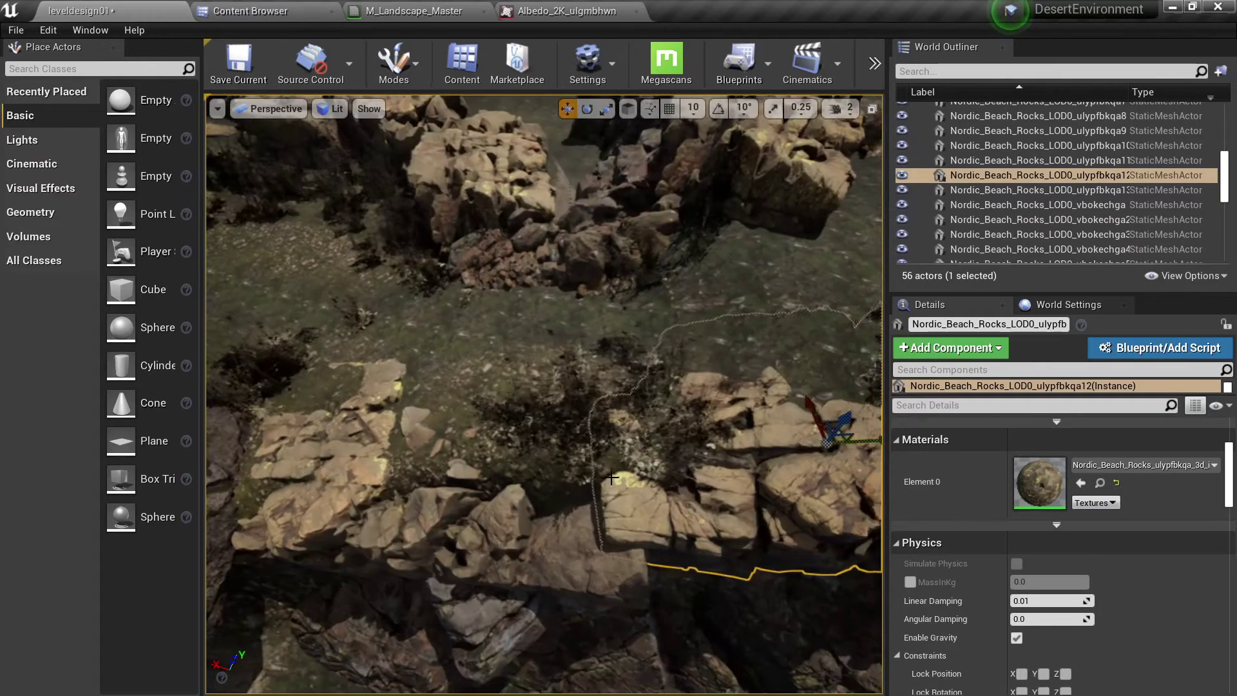
pyautogui.keyDown('alt'); pyautogui.moveTo(869, 440); pyautogui.dragTo(627, 444); pyautogui.keyUp('alt')
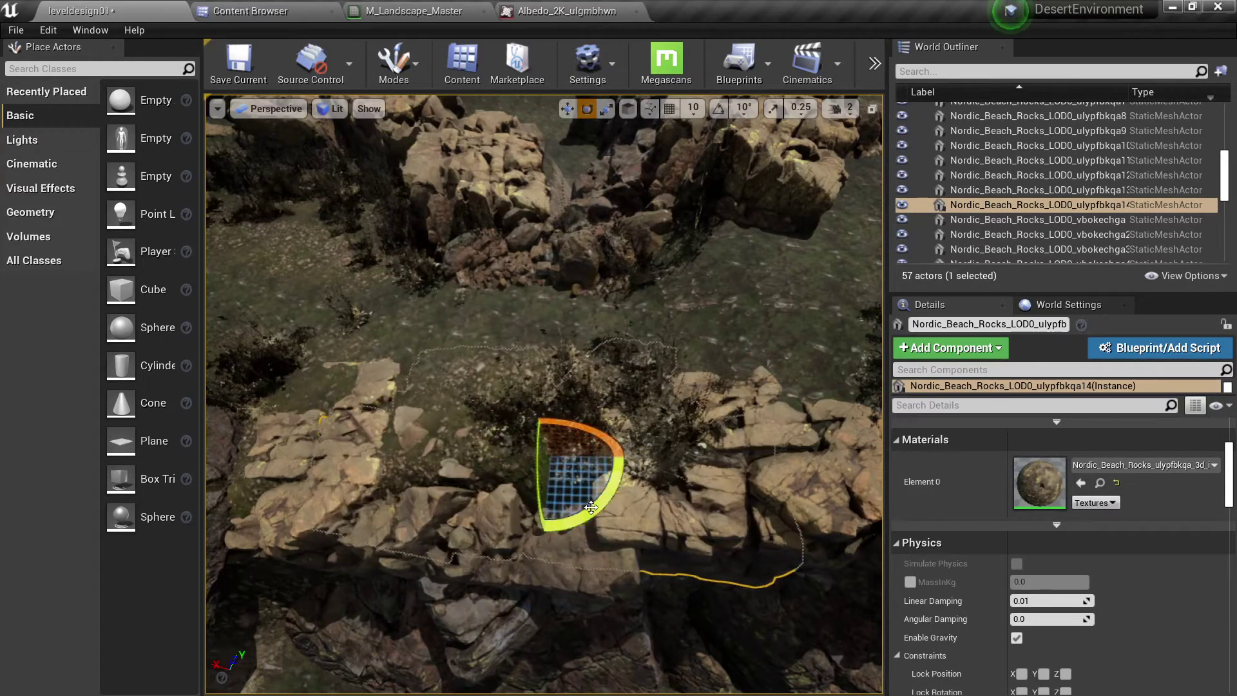
pyautogui.moveTo(591, 507); pyautogui.dragTo(541, 518)
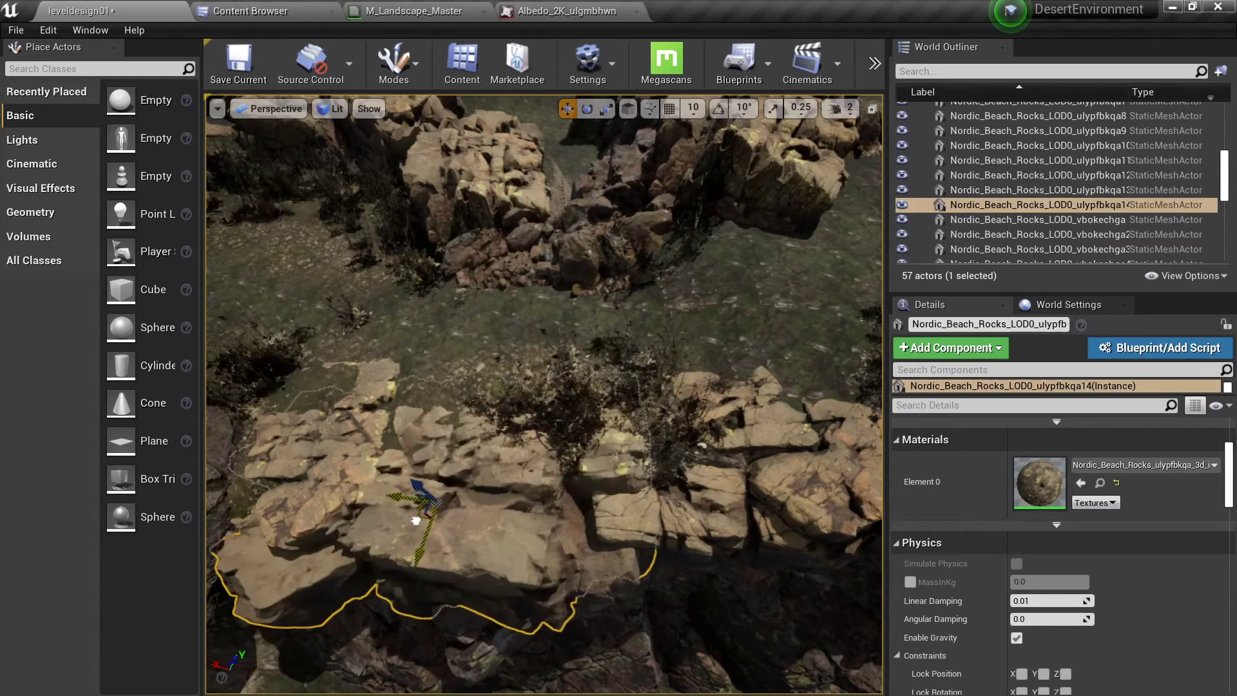
pyautogui.press('f')
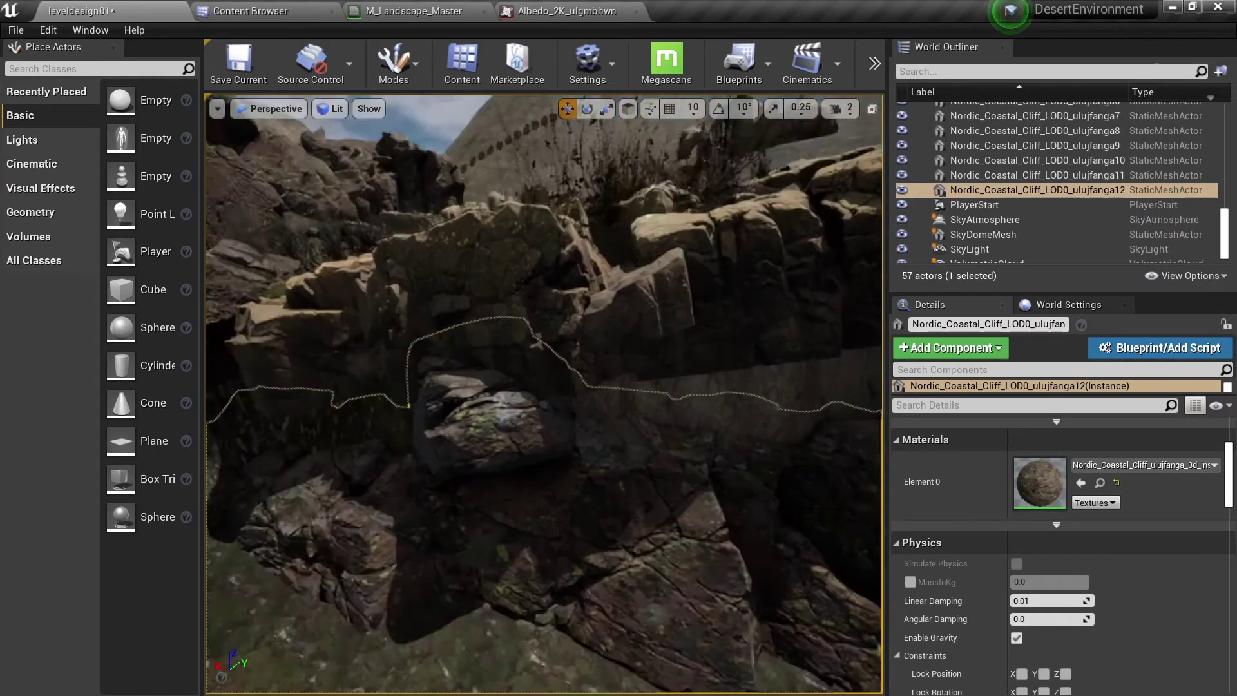
pyautogui.hotkey('ctrl', 's')
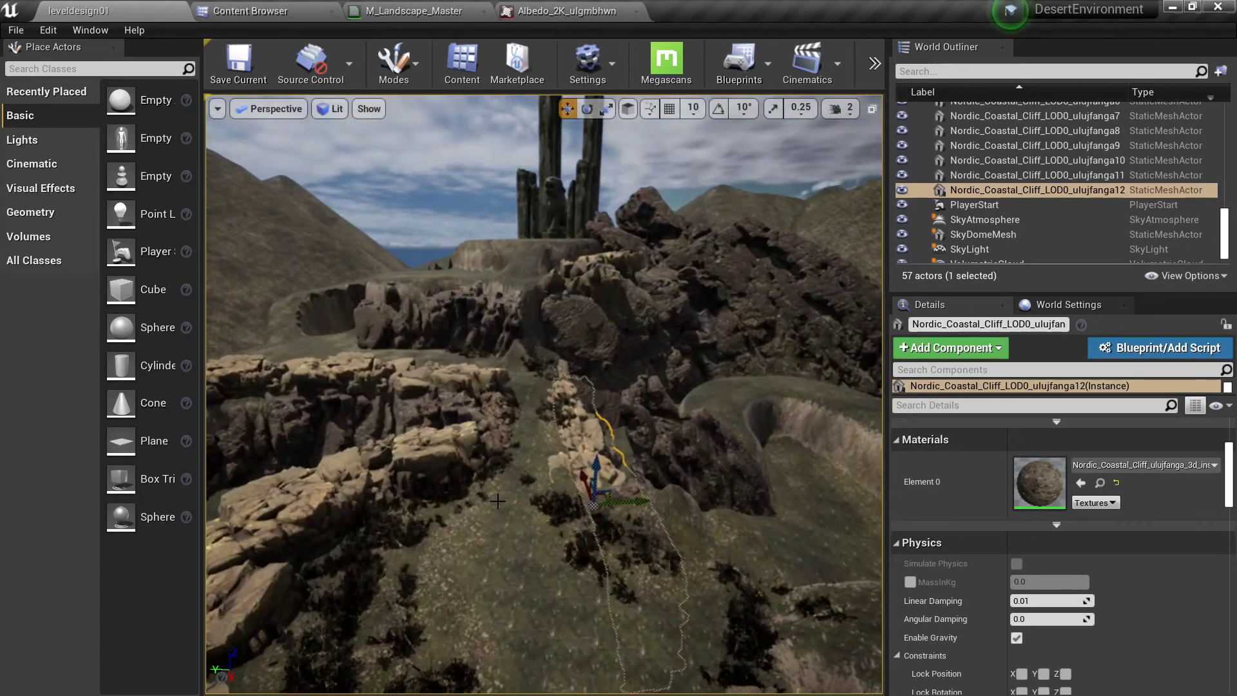
# Examine the rock-lined path and its view toward the pillars and hills from ground level and from above.
pyautogui.press('w')
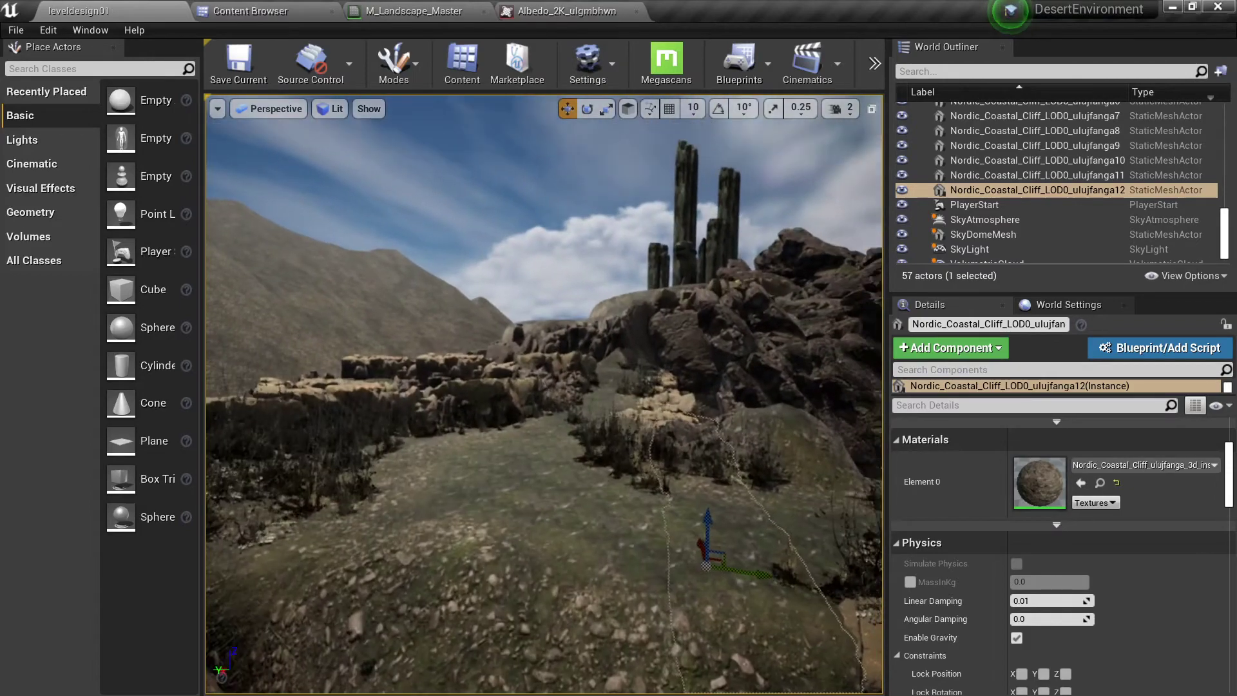
pyautogui.press('s')
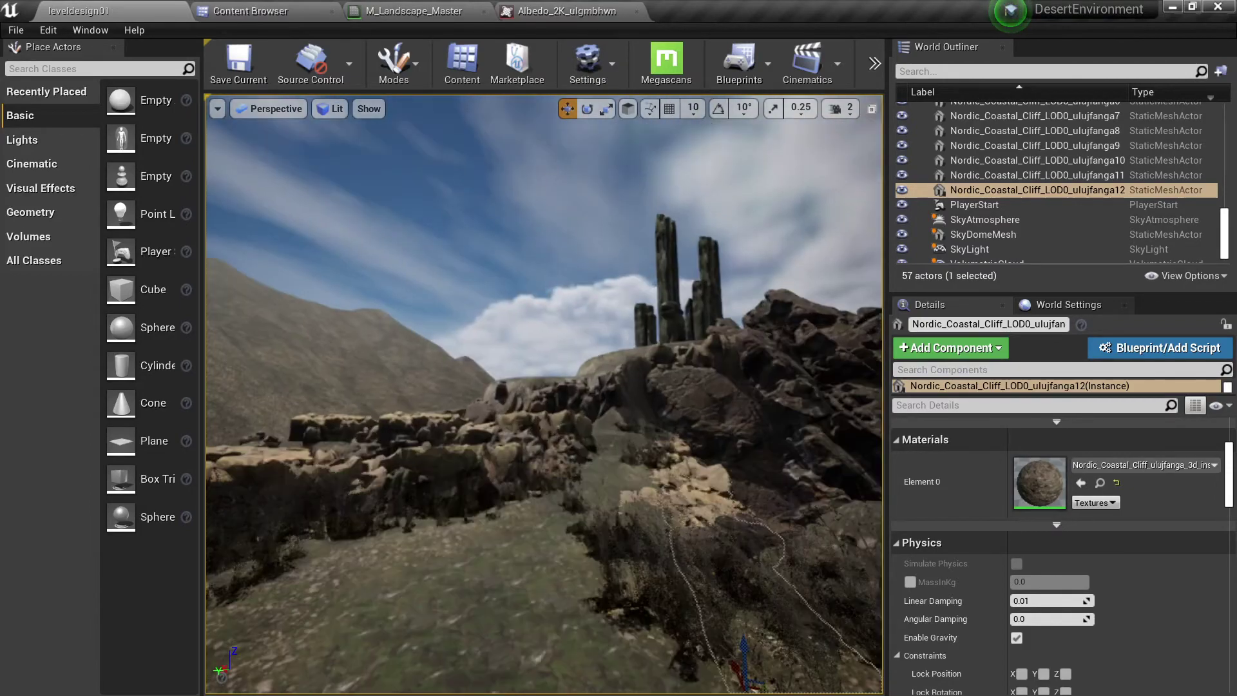
pyautogui.press('w')
pyautogui.press('s')
pyautogui.press('w')
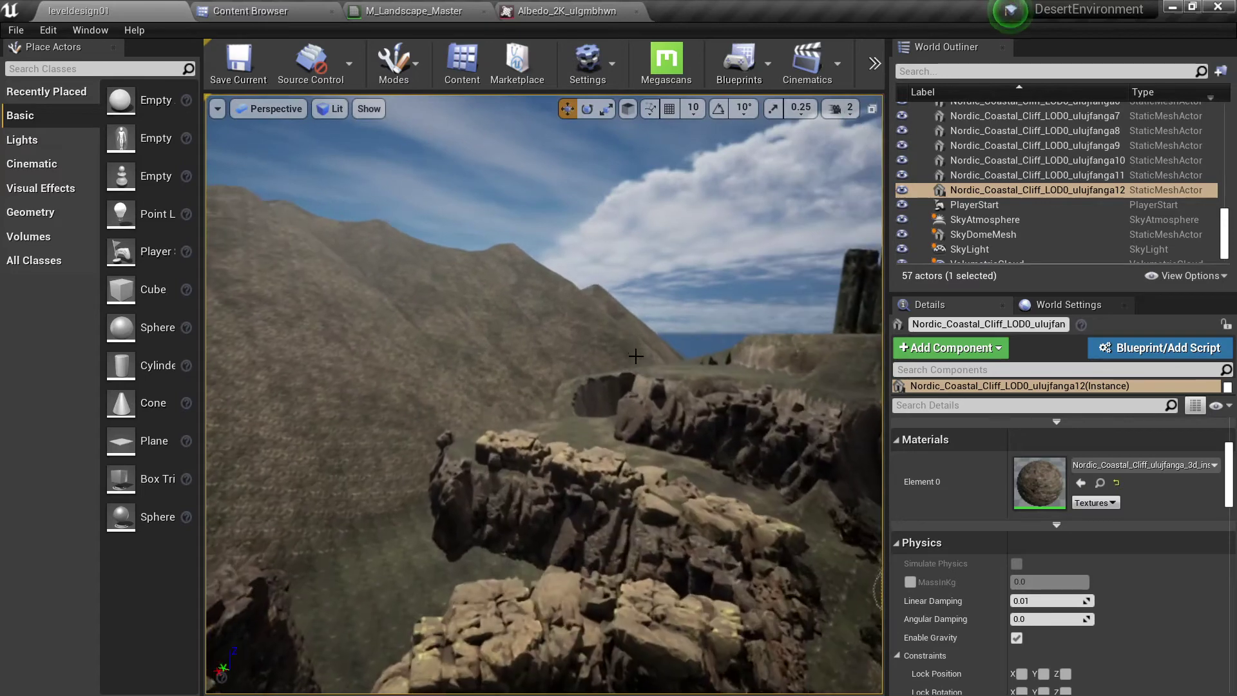
pyautogui.press('w')
pyautogui.press('s')
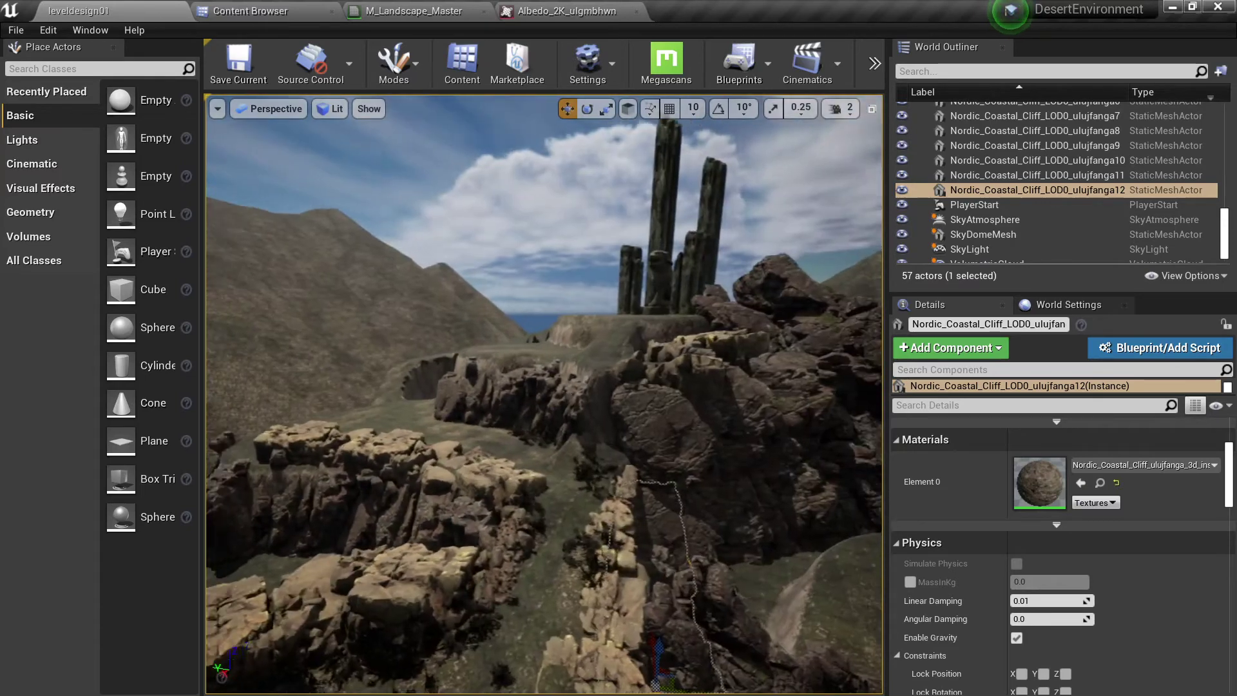
pyautogui.moveTo(558, 384); pyautogui.dragTo(447, 285, button='right')
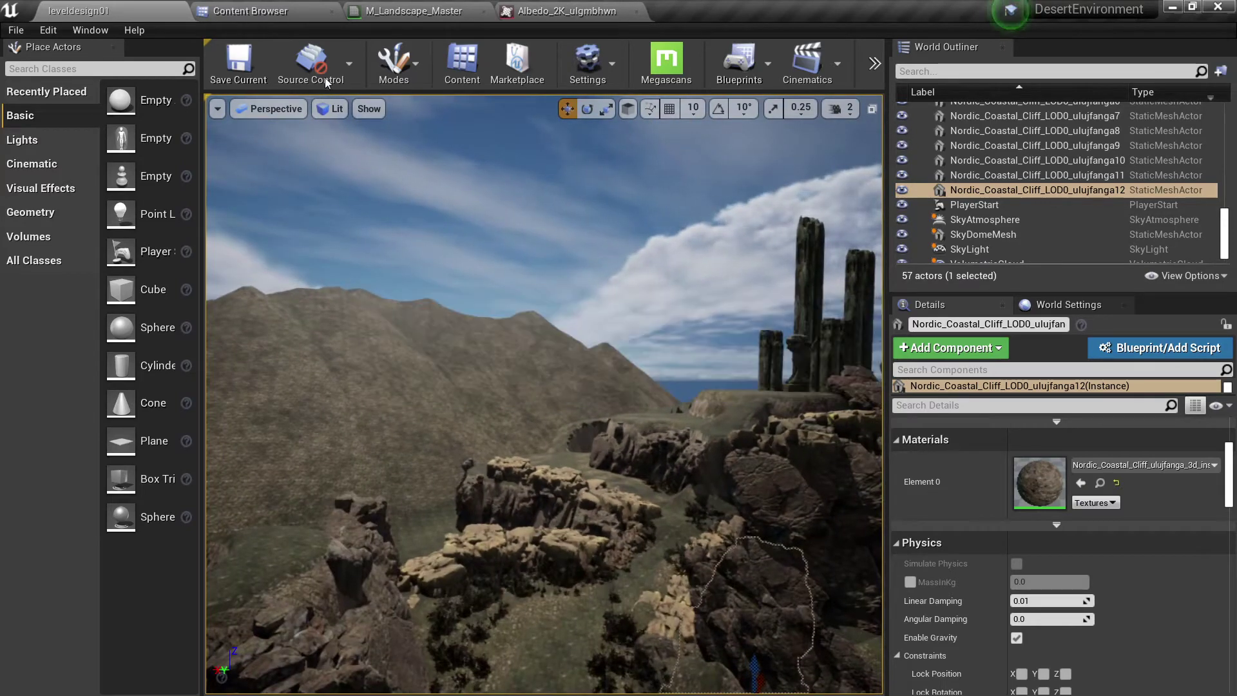
pyautogui.click(283, 11)
pyautogui.click(134, 5)
pyautogui.moveTo(558, 426); pyautogui.dragTo(574, 490, button='right')
pyautogui.click(559, 425)
pyautogui.moveTo(558, 426); pyautogui.dragTo(600, 494, button='right')
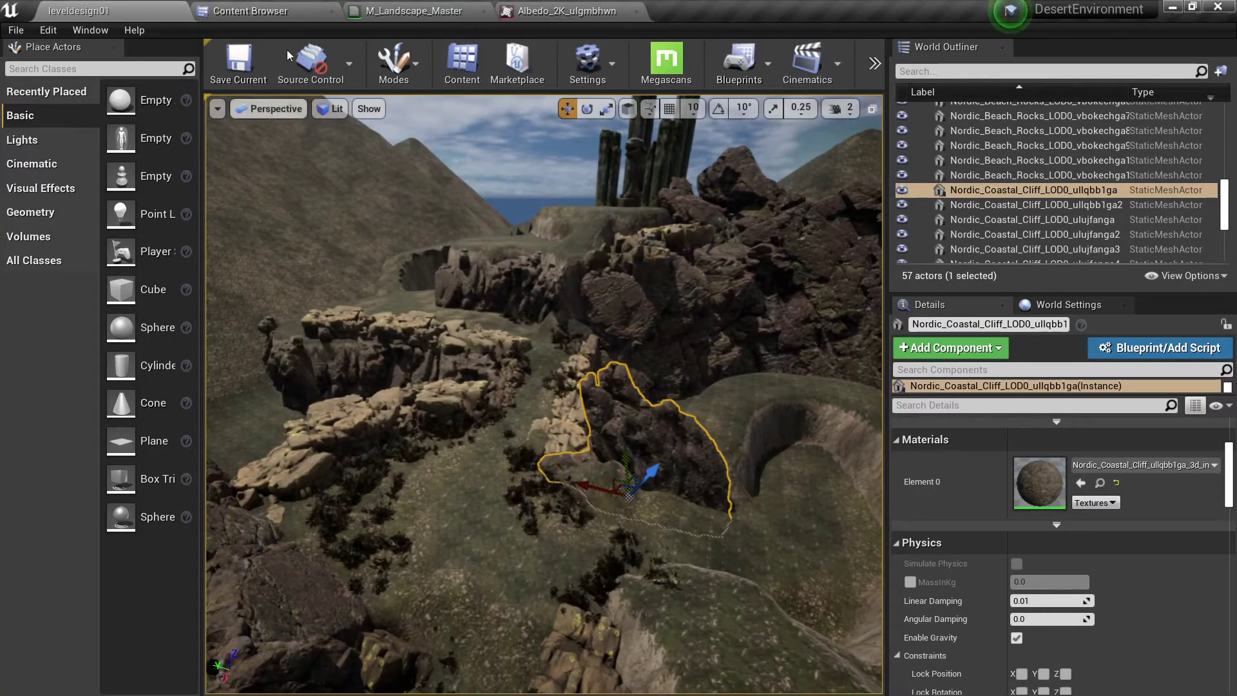
# Place the uldrcd0_LOD0 rock mesh from DesertEnvironment/Meshes/Foliage on the hillside beyond the tan outcrops.
pyautogui.click(287, 17)
pyautogui.scroll(5, 226, 222)
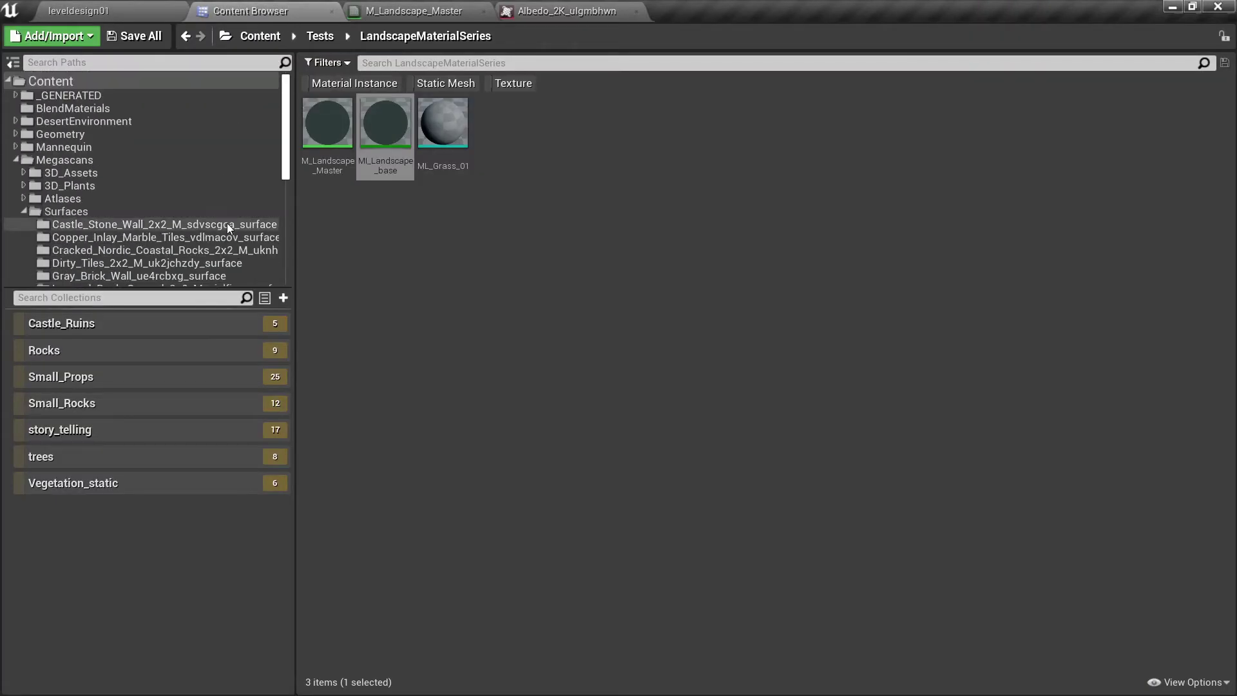
pyautogui.click(91, 121)
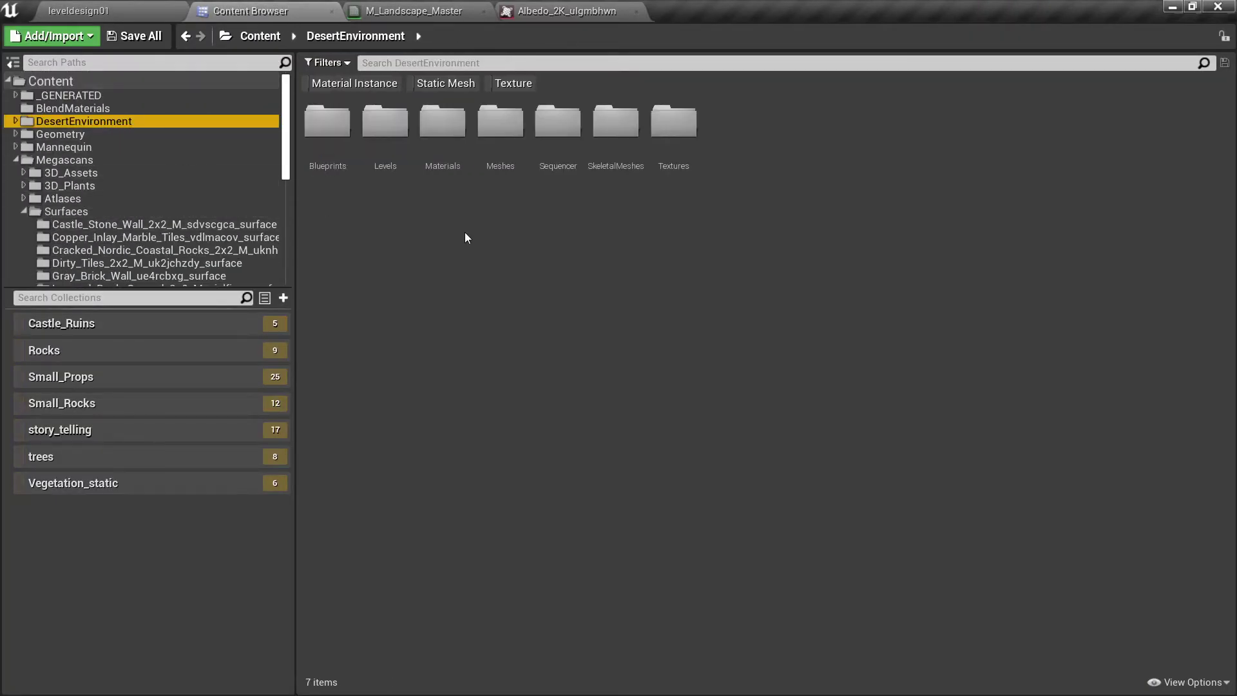
pyautogui.doubleClick(505, 125)
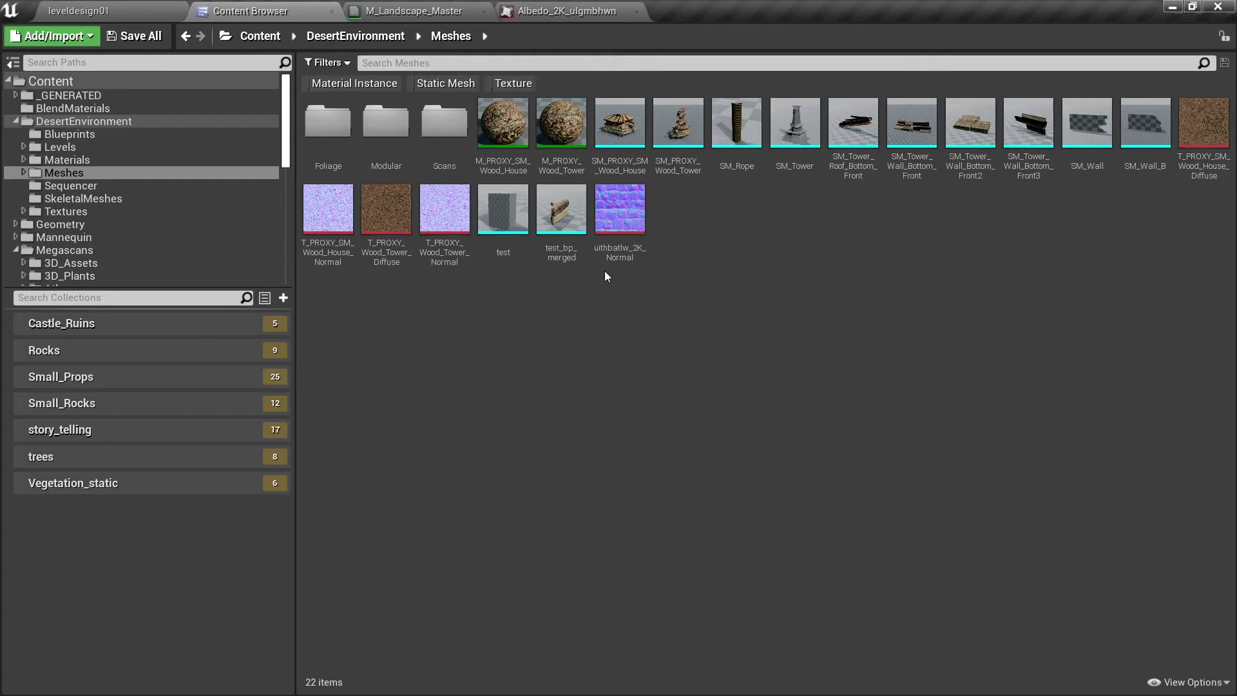
pyautogui.doubleClick(328, 122)
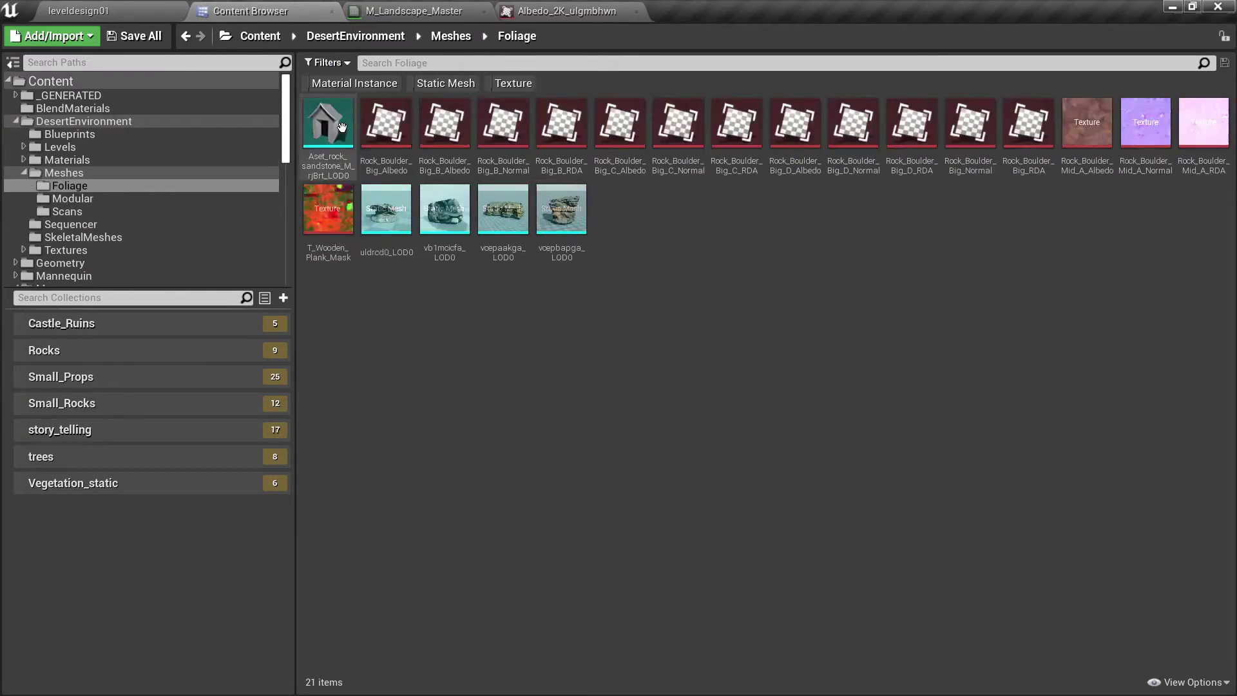
pyautogui.click(562, 216)
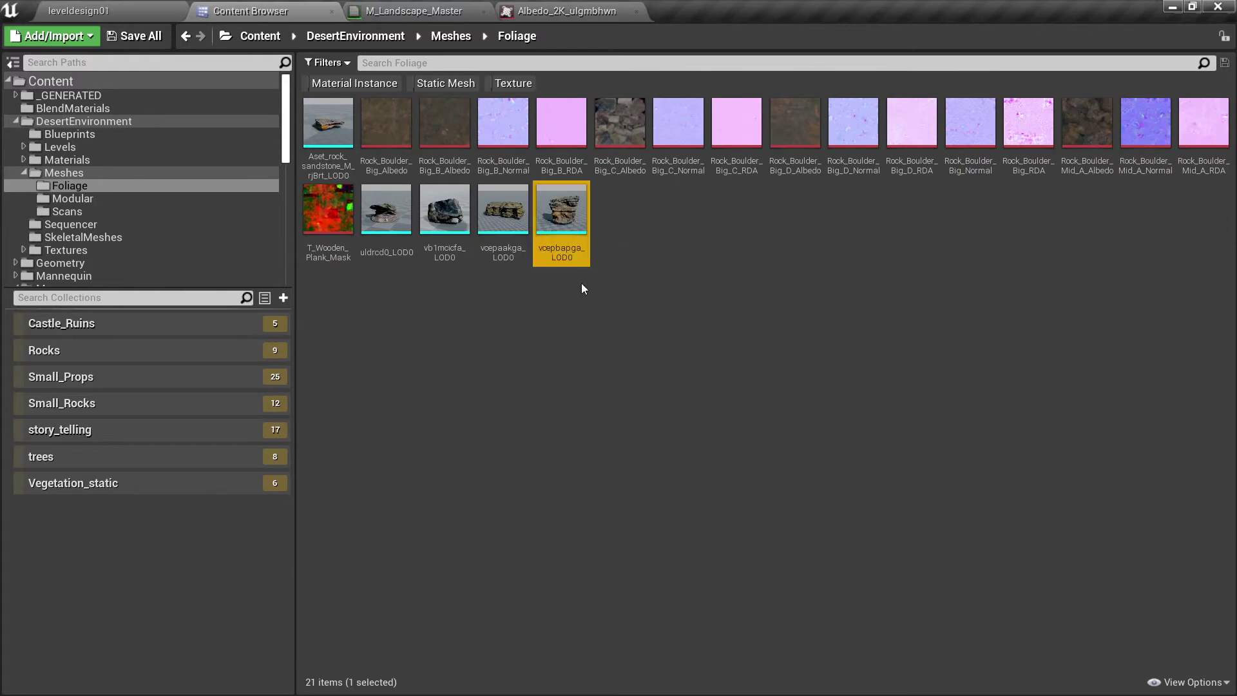
pyautogui.click(387, 210)
pyautogui.moveTo(387, 209); pyautogui.dragTo(358, 212)
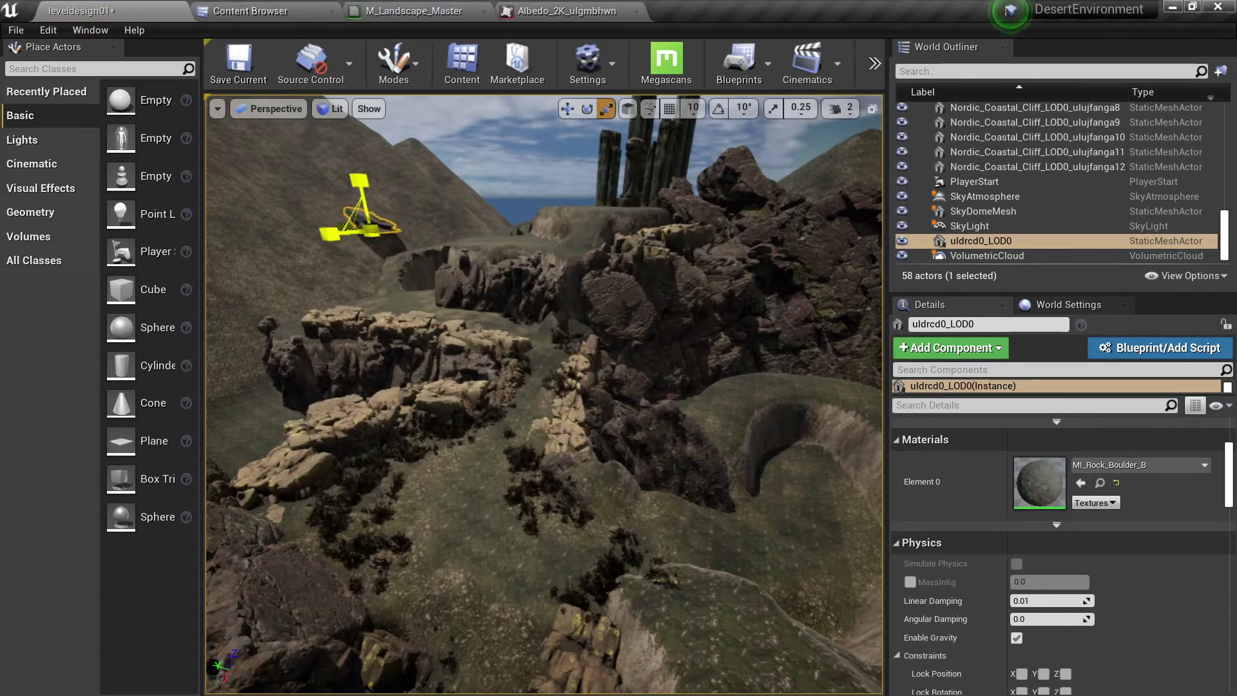
# Set the uniform scale of the uldrcd0_LOD0 boulder to 50.
pyautogui.press('w')
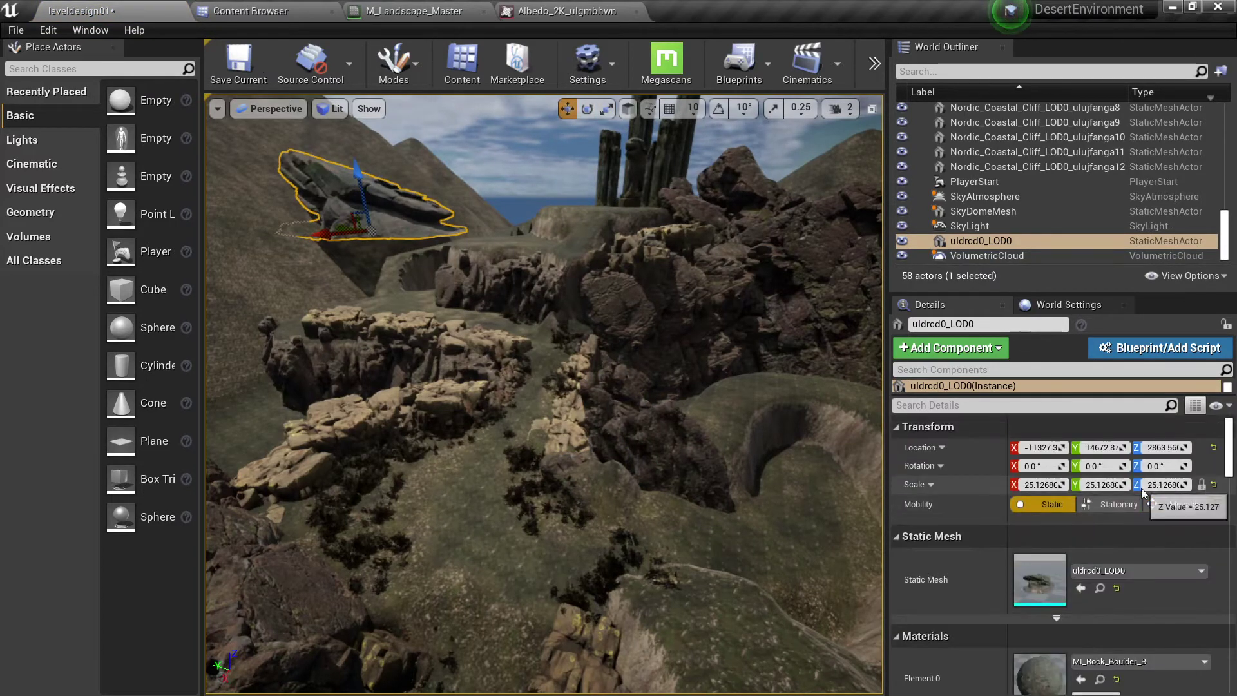
pyautogui.click(1167, 485)
pyautogui.write('50')
pyautogui.press('Return')
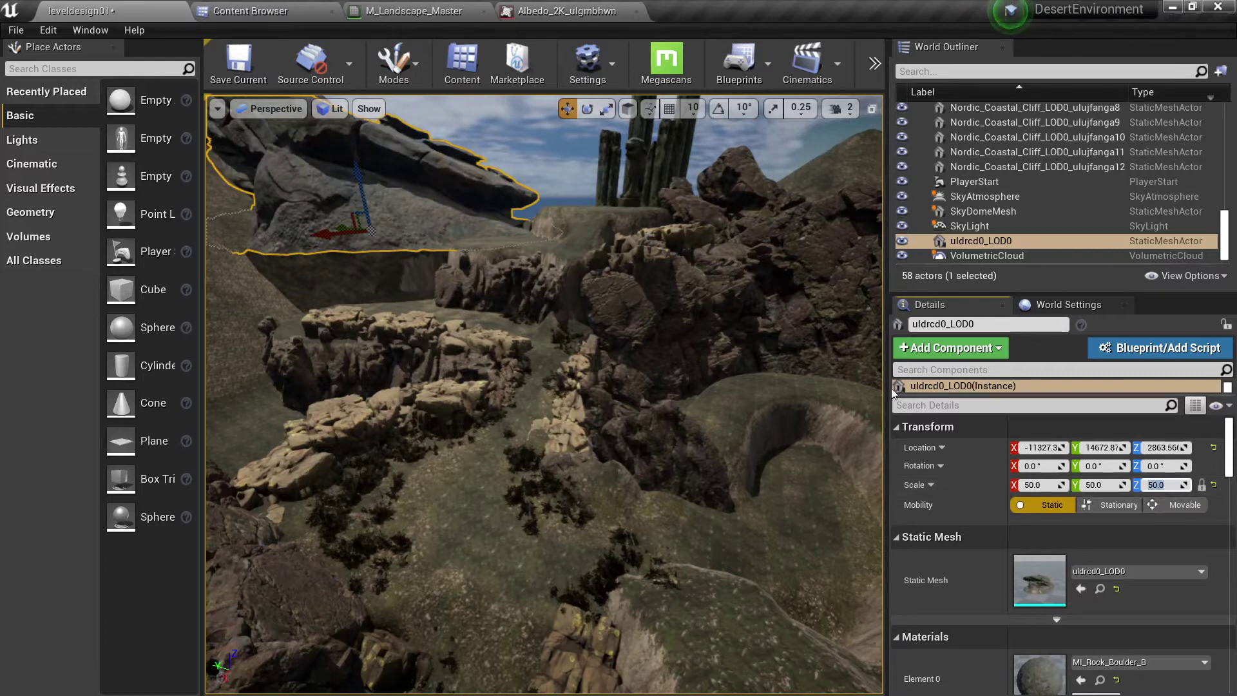
# Tilt and turn the large boulder so it leans upward behind the outcrops, and enlarge it uniformly to a scale of about 52.75.
pyautogui.press('f')
pyautogui.press('e')
pyautogui.moveTo(567, 332); pyautogui.dragTo(623, 348)
pyautogui.press('w')
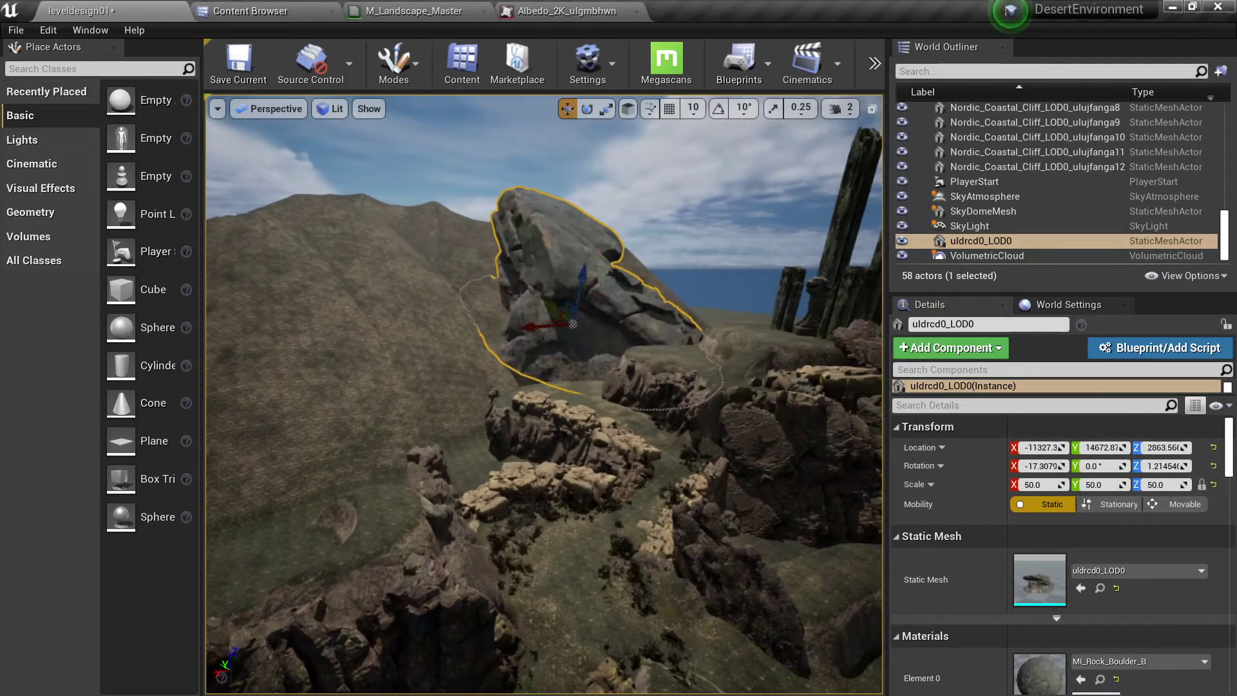
pyautogui.moveTo(606, 361); pyautogui.dragTo(683, 322, button='right')
pyautogui.press('e')
pyautogui.moveTo(429, 393); pyautogui.dragTo(401, 398)
pyautogui.press('r')
pyautogui.press('w')
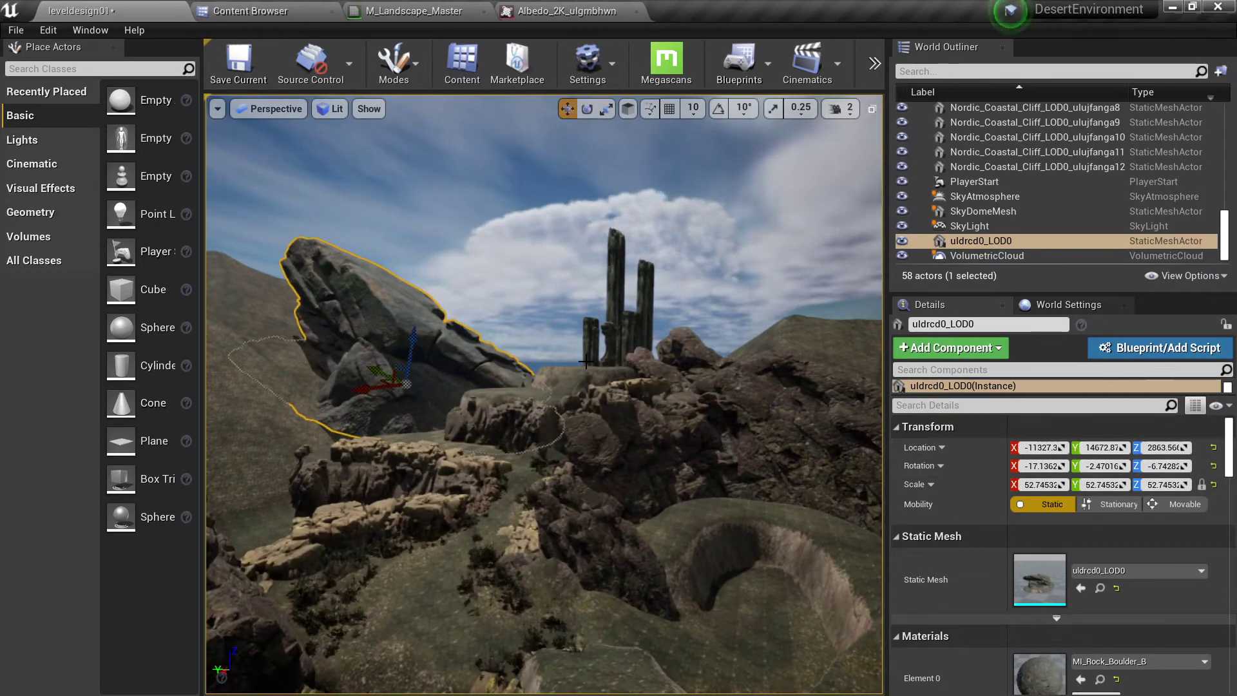
# Mark the pillars and the boulder's slope leading toward them on a temporary viewport capture, and discard the capture.
pyautogui.press('Print')
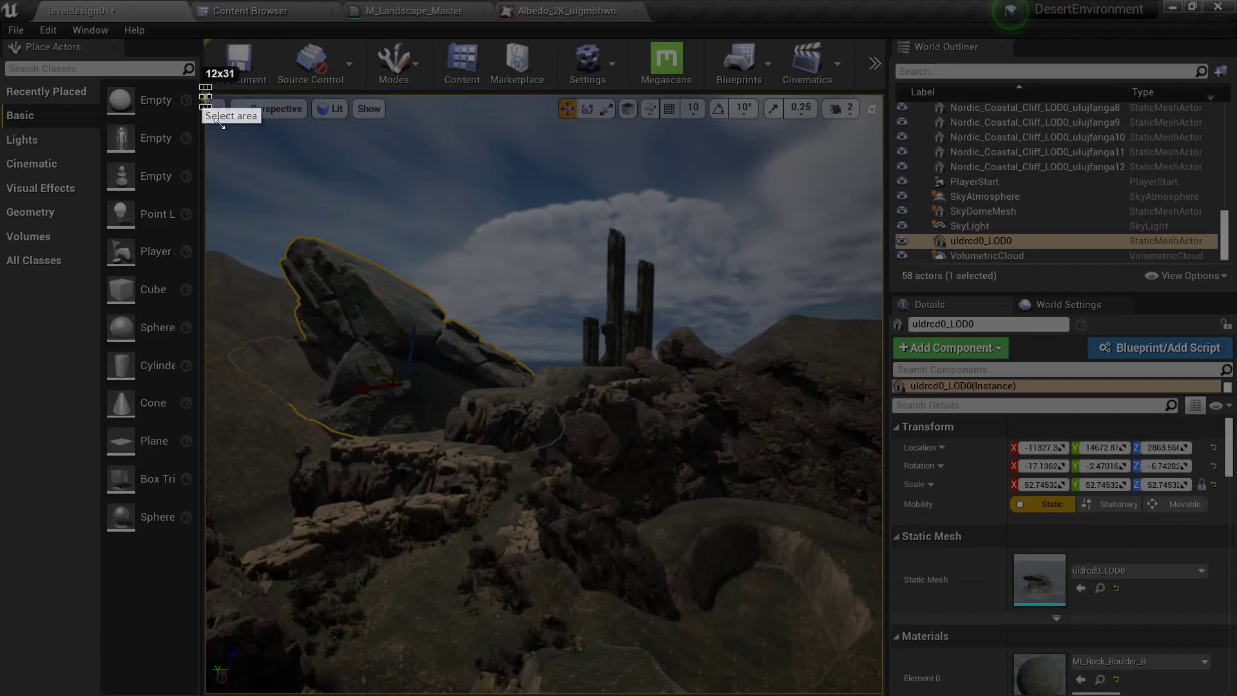
pyautogui.moveTo(201, 87); pyautogui.dragTo(873, 690)
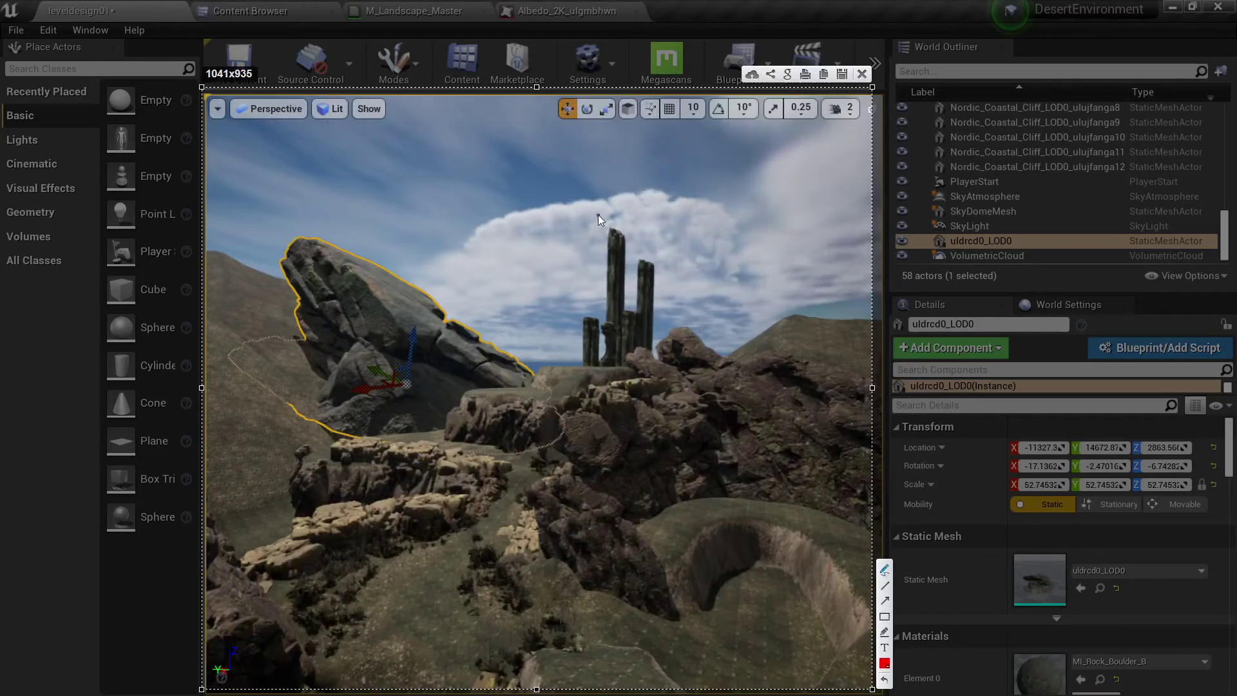
pyautogui.moveTo(598, 215); pyautogui.dragTo(586, 209)
pyautogui.moveTo(340, 216); pyautogui.dragTo(358, 227)
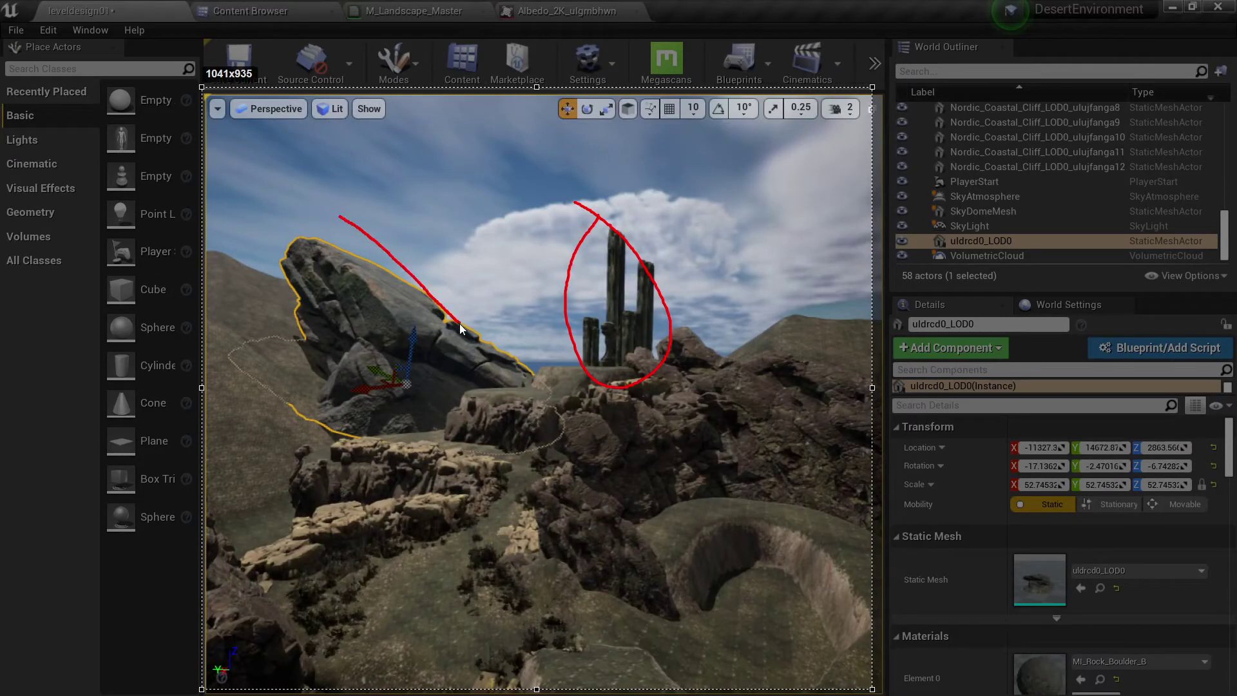
pyautogui.moveTo(460, 327)
pyautogui.mouseDown()
pyautogui.moveTo(527, 370)
pyautogui.moveTo(546, 365)
pyautogui.moveTo(525, 365)
pyautogui.moveTo(555, 334)
pyautogui.moveTo(566, 362)
pyautogui.mouseUp()
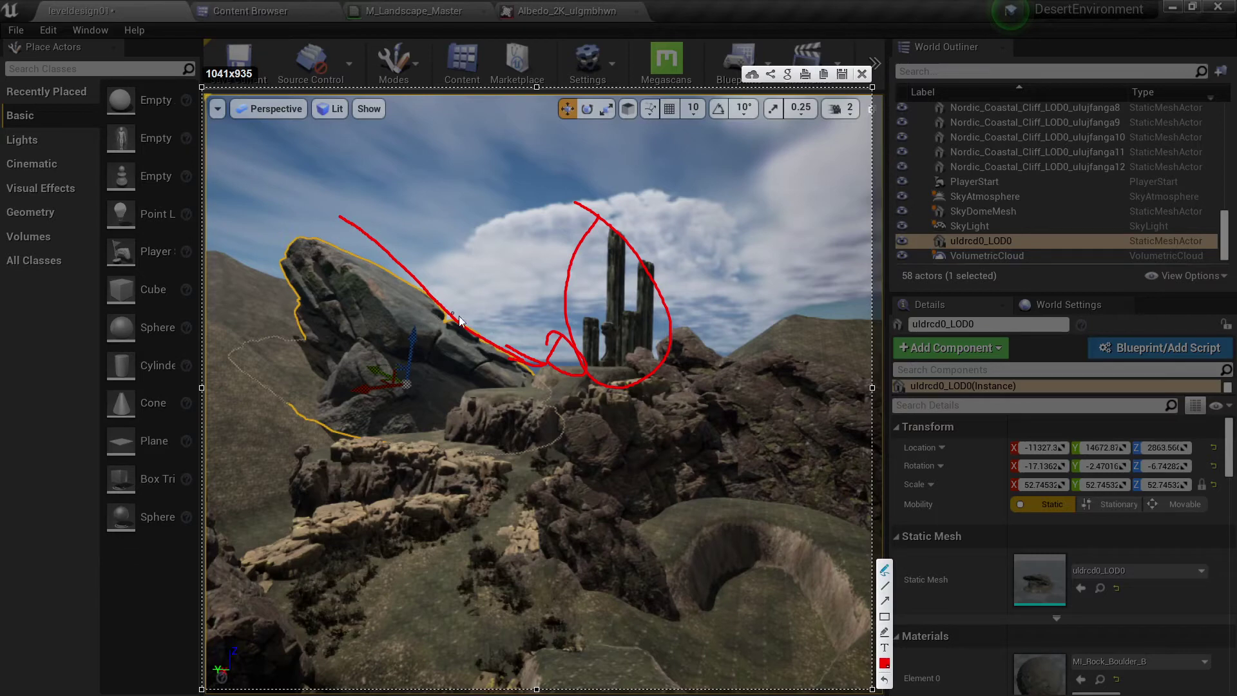
pyautogui.click(862, 75)
# Try turning the large boulder to a different side, and undo the rotations.
pyautogui.press('f')
pyautogui.press('e')
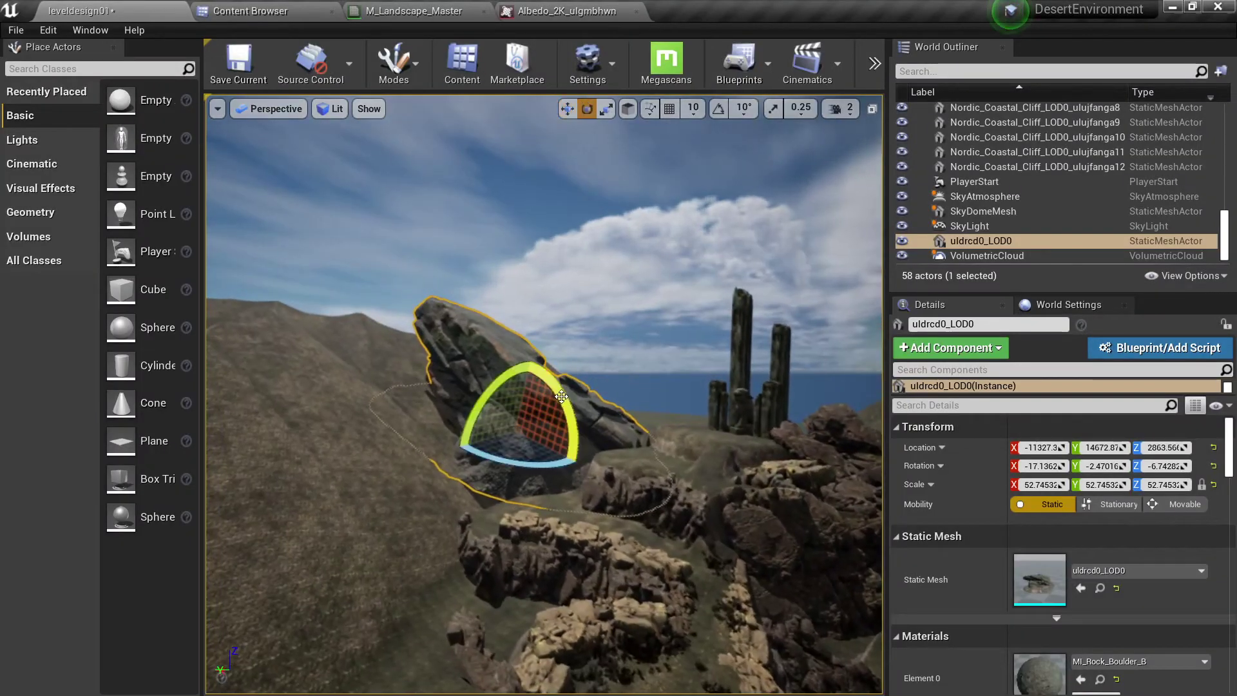
pyautogui.moveTo(561, 397)
pyautogui.mouseDown()
pyautogui.moveTo(525, 358)
pyautogui.moveTo(556, 392)
pyautogui.mouseUp()
pyautogui.moveTo(508, 455); pyautogui.dragTo(454, 446)
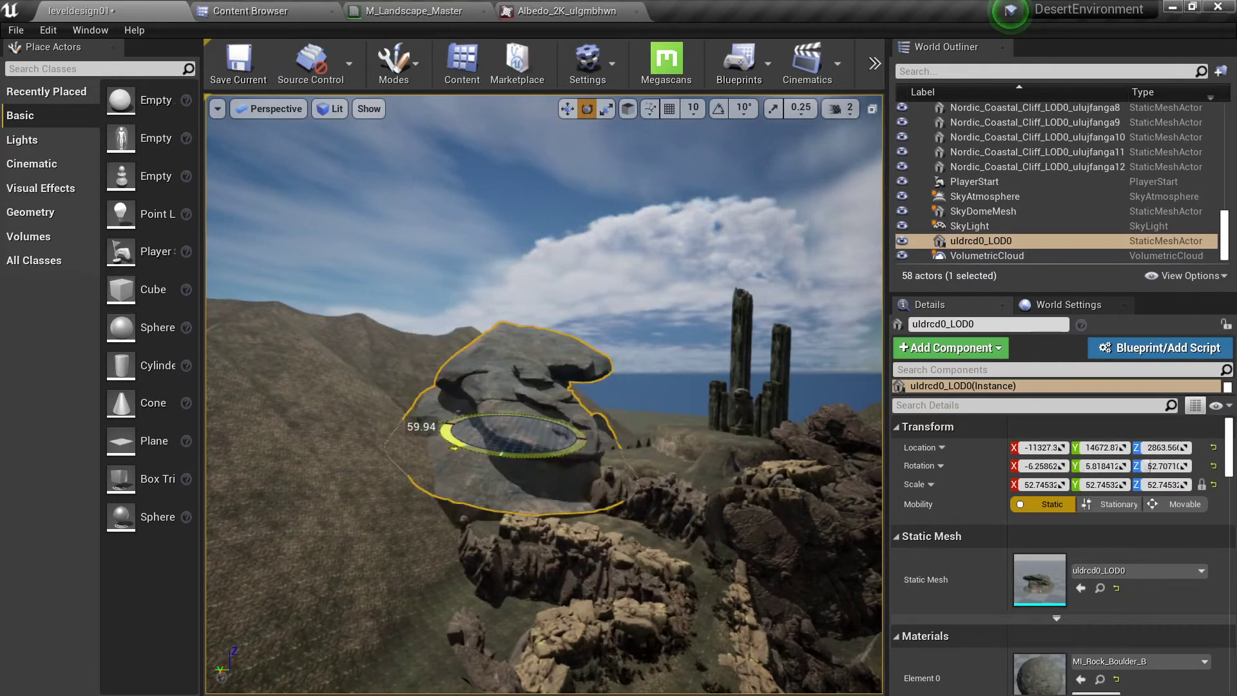
pyautogui.press('Escape')
pyautogui.moveTo(595, 442); pyautogui.dragTo(596, 441, button='right')
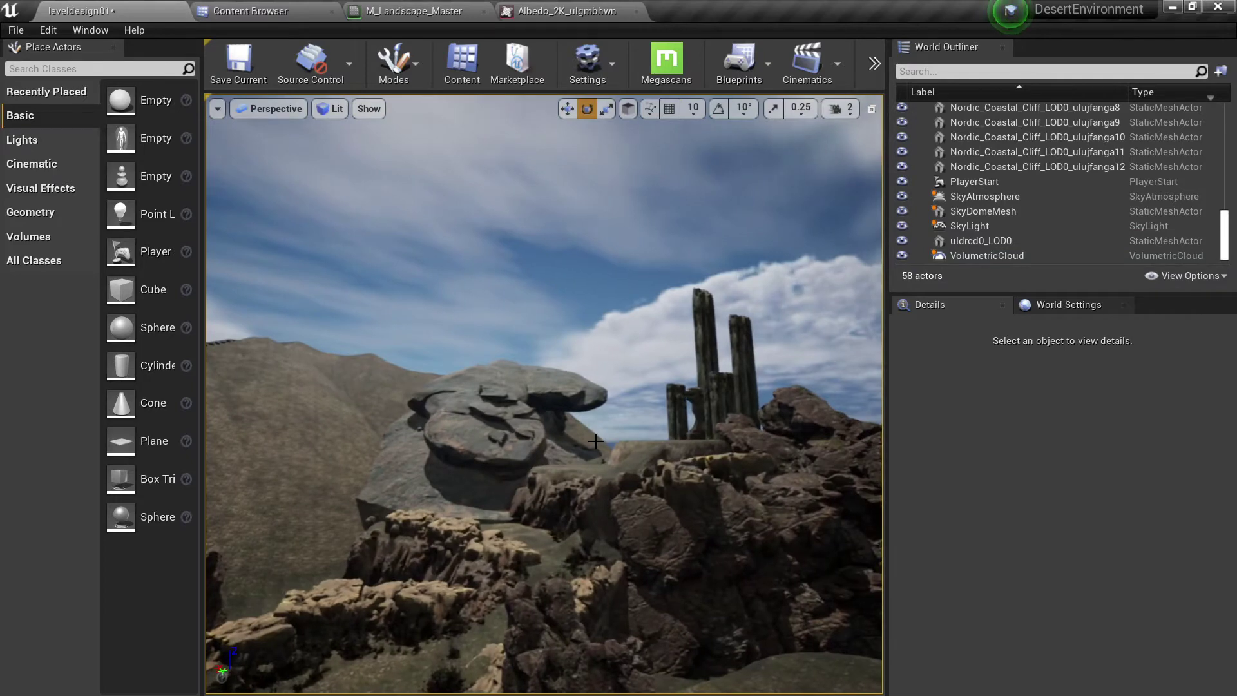
pyautogui.click(519, 438)
pyautogui.hotkey('ctrl', 'z')
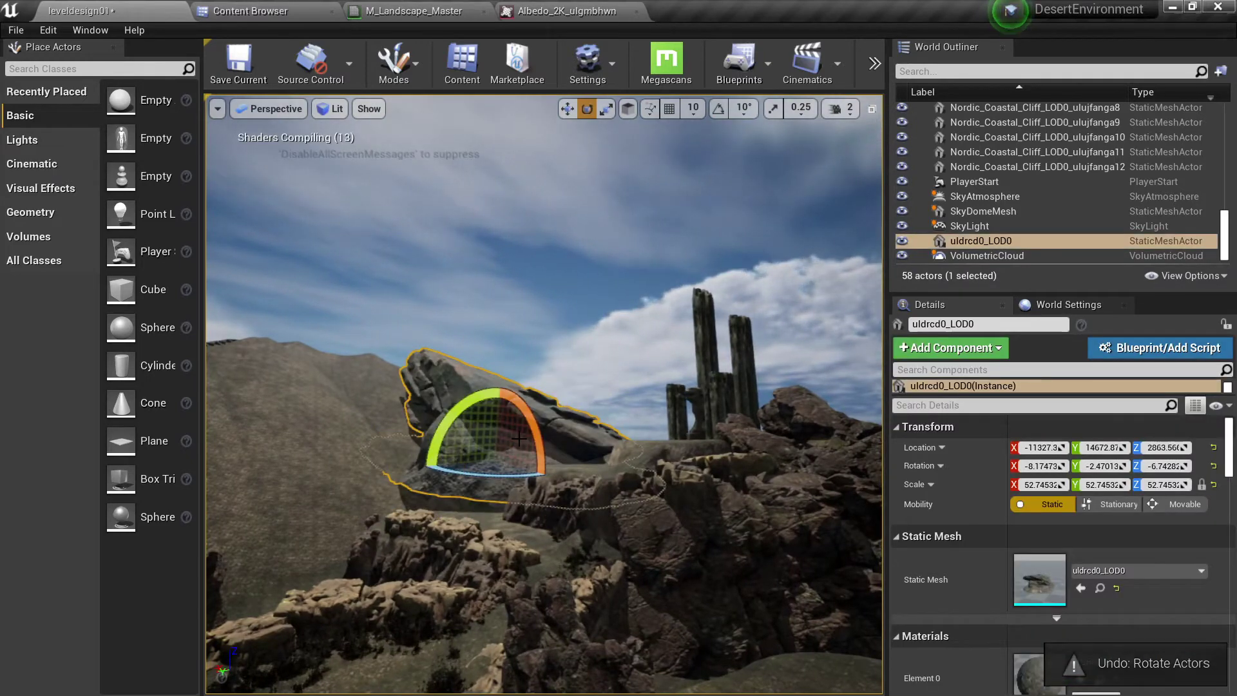
pyautogui.hotkey('ctrl', 'z')
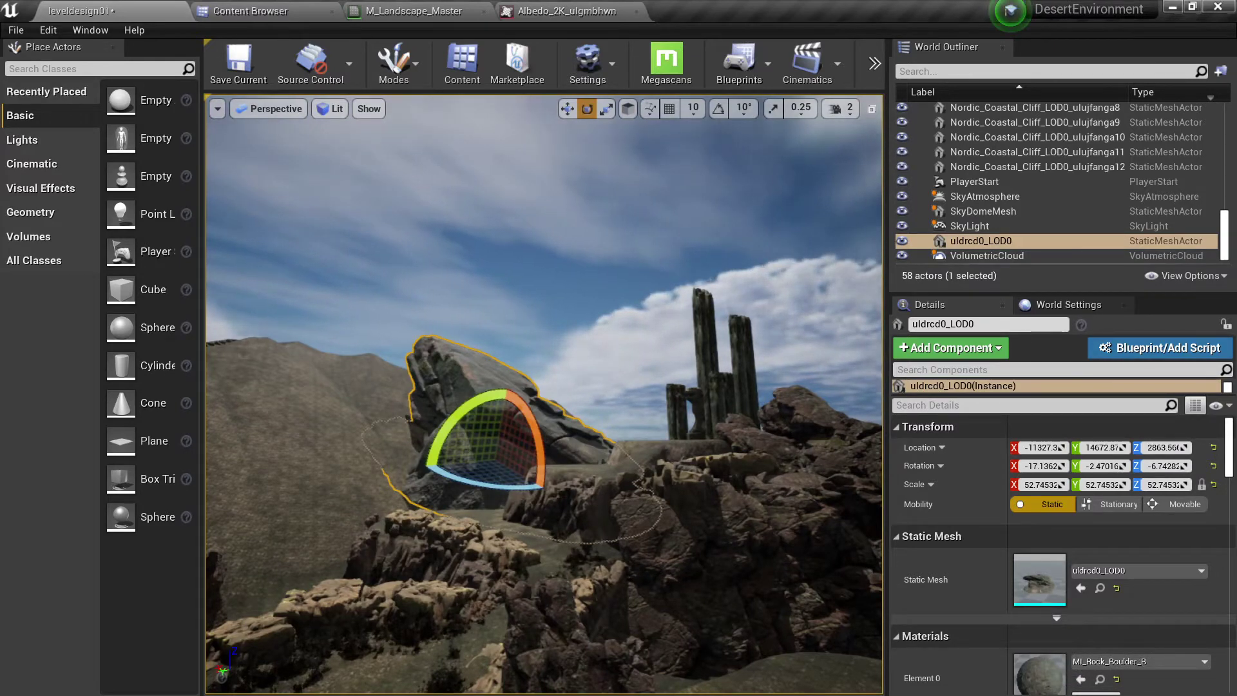
# Set the large boulder's uniform scale to 75, tilt it more steeply, and move it farther back on the hillside.
pyautogui.moveTo(544, 395); pyautogui.dragTo(545, 435, button='right')
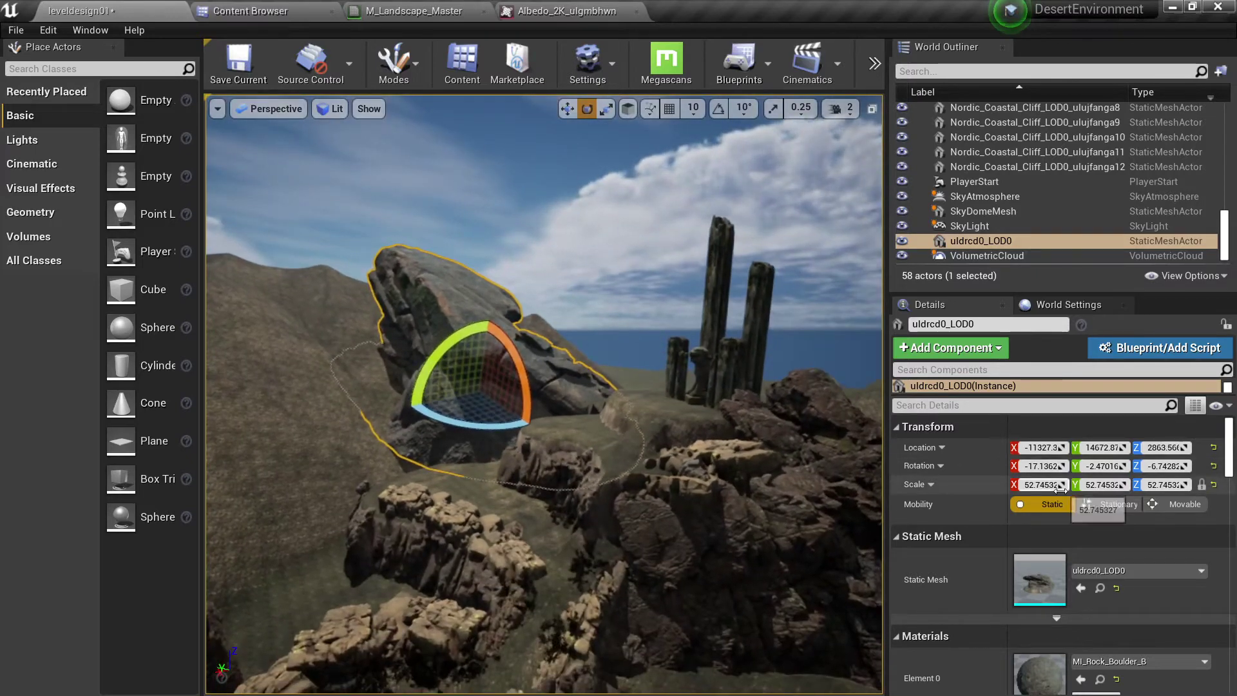
pyautogui.click(1060, 486)
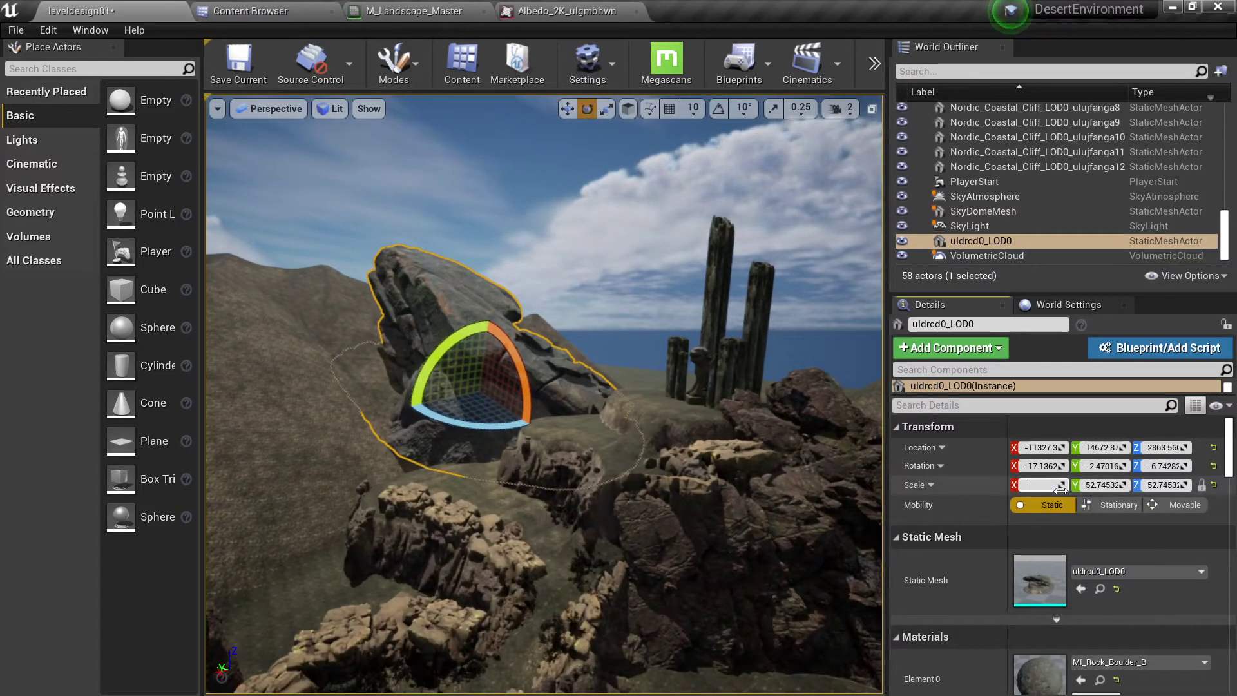
pyautogui.write('75')
pyautogui.press('Return')
pyautogui.moveTo(456, 372); pyautogui.dragTo(415, 413, button='right')
pyautogui.press('w')
pyautogui.moveTo(523, 384)
pyautogui.mouseDown(button='right')
pyautogui.moveTo(512, 348)
pyautogui.moveTo(519, 378)
pyautogui.mouseUp(button='right')
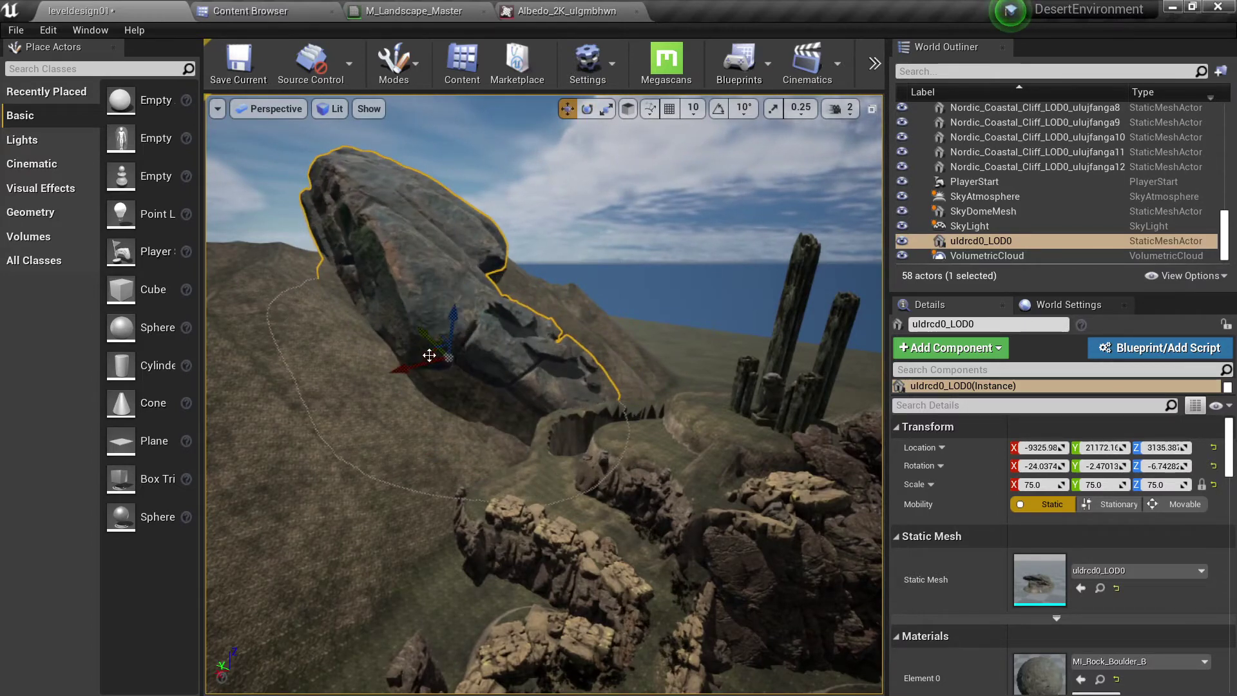
# Duplicate the large boulder onto the nearer hillside and turn the copy so its broad slab points toward the valley.
pyautogui.keyDown('alt'); pyautogui.moveTo(423, 355); pyautogui.dragTo(226, 431); pyautogui.keyUp('alt')
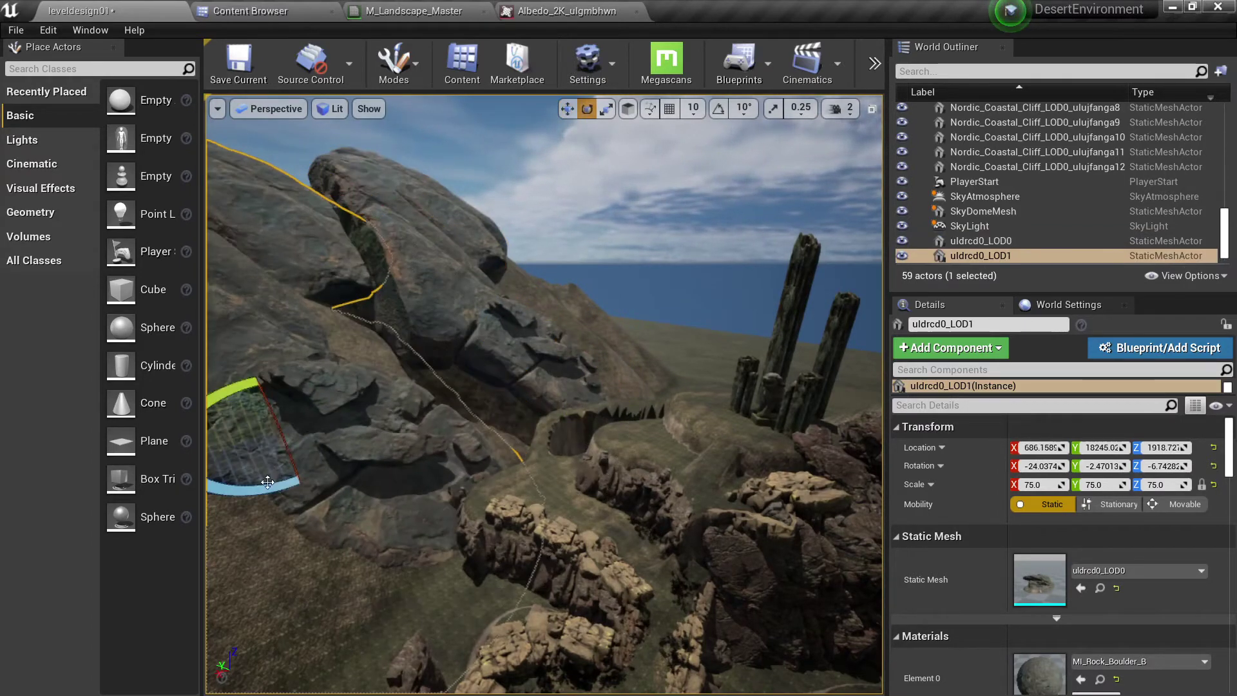
pyautogui.moveTo(267, 482); pyautogui.dragTo(393, 500)
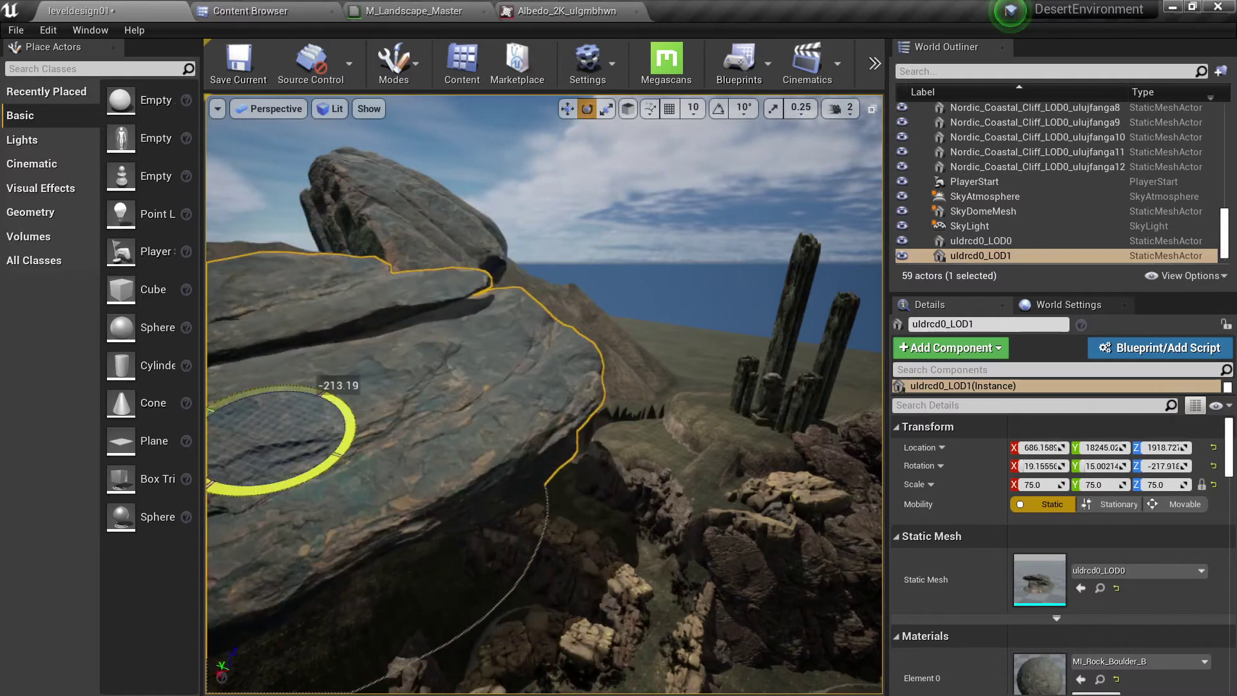
pyautogui.press('s')
pyautogui.moveTo(393, 451); pyautogui.dragTo(387, 400, button='right')
pyautogui.moveTo(343, 400); pyautogui.dragTo(360, 374)
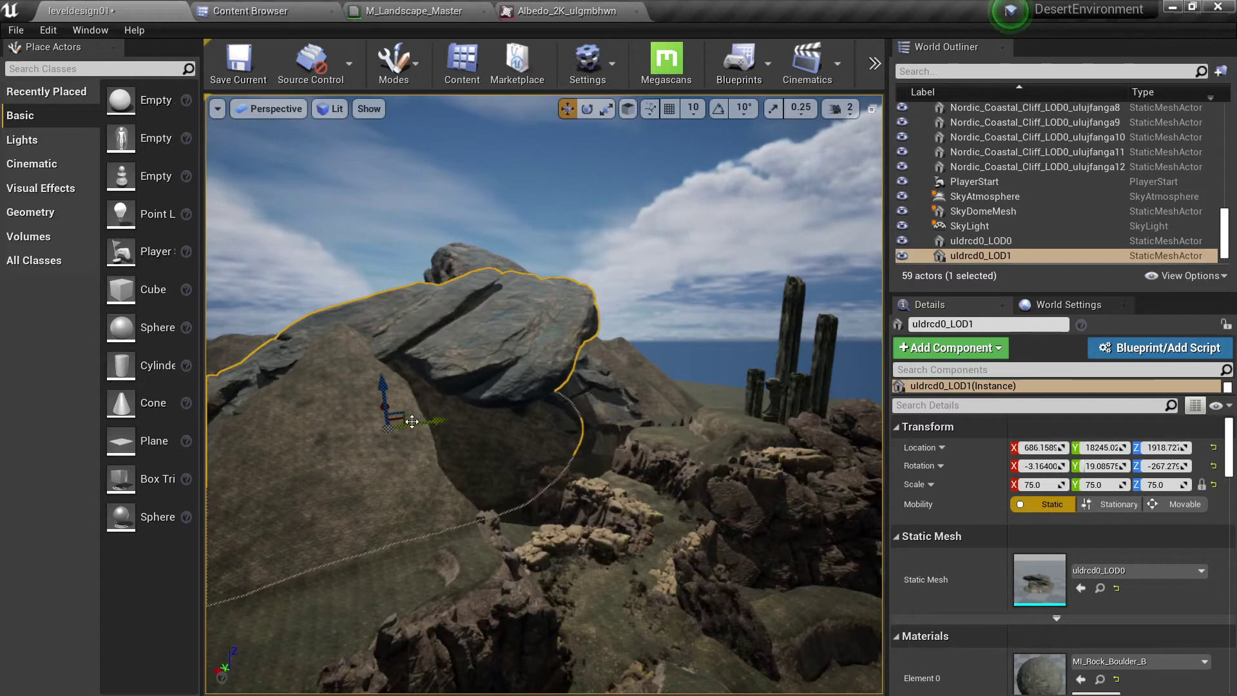
# Move the copied boulder closer along the hillside and tilt it into an overhang framing the view toward the pillars.
pyautogui.moveTo(412, 421)
pyautogui.keyDown('shift'); pyautogui.mouseDown()
pyautogui.moveTo(341, 370)
pyautogui.moveTo(410, 418)
pyautogui.mouseUp(); pyautogui.keyUp('shift')
pyautogui.moveTo(433, 407); pyautogui.dragTo(659, 432, button='right')
pyautogui.keyDown('shift'); pyautogui.moveTo(673, 425); pyautogui.dragTo(596, 503); pyautogui.keyUp('shift')
pyautogui.press('e')
pyautogui.press('Escape')
pyautogui.moveTo(596, 502); pyautogui.dragTo(715, 393, button='right')
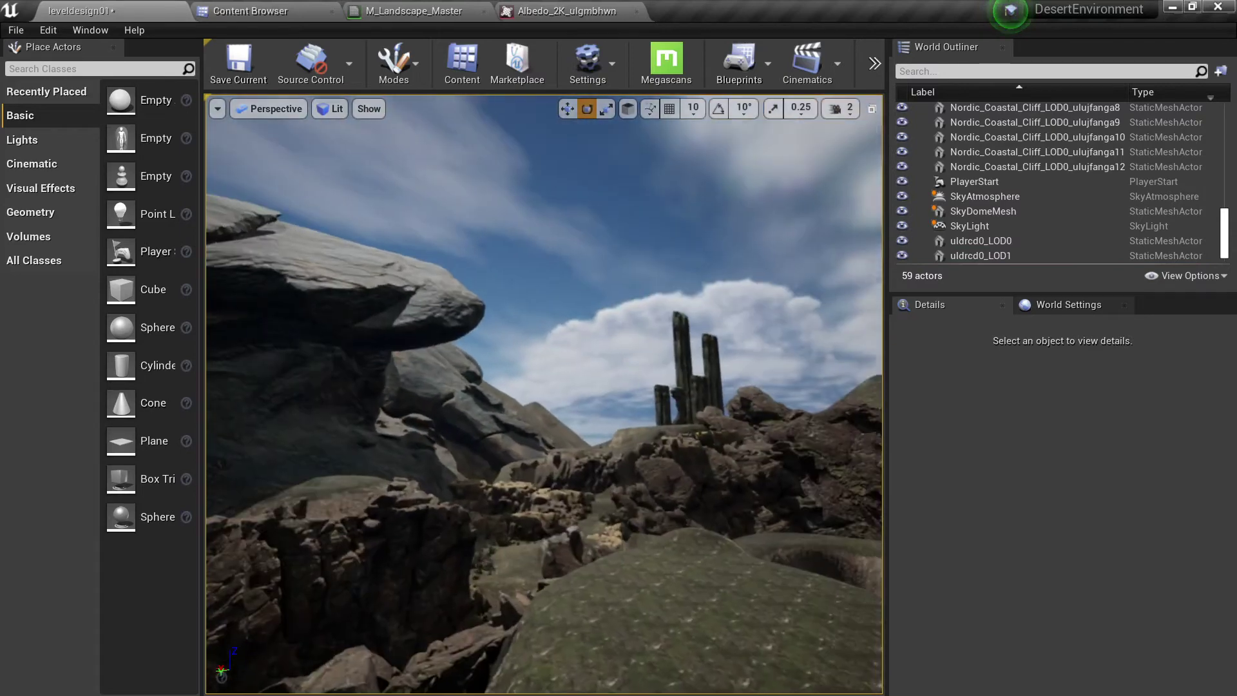
# Set the uniform scale of the far uldrcd0_LOD0 boulder to 95, raise it, and adjust its tilt toward the pillars.
pyautogui.click(470, 461)
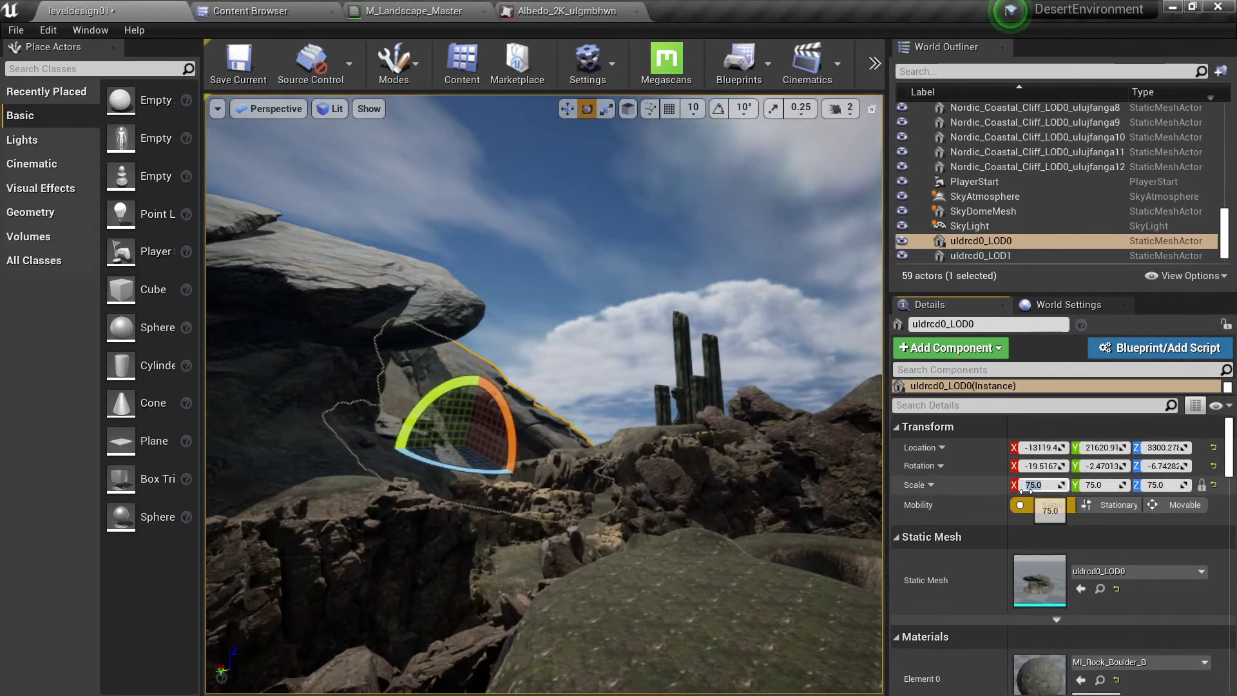
pyautogui.moveTo(520, 388); pyautogui.dragTo(504, 395, button='right')
pyautogui.press('w')
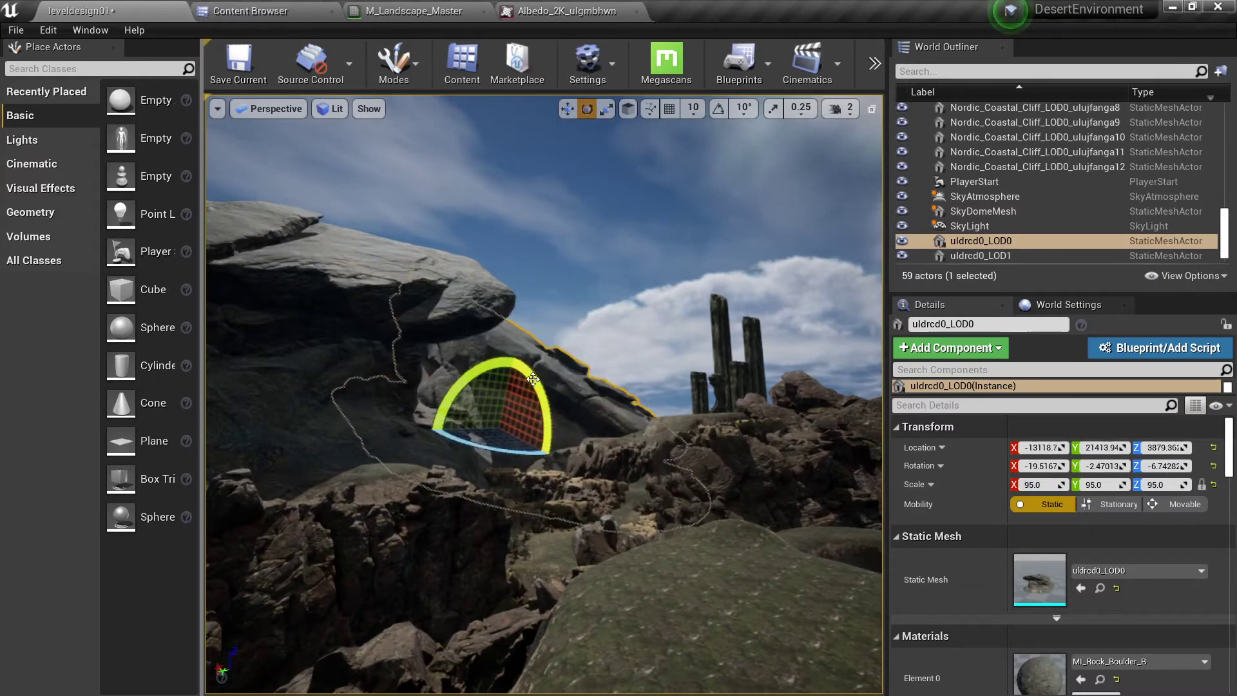
pyautogui.press('Escape')
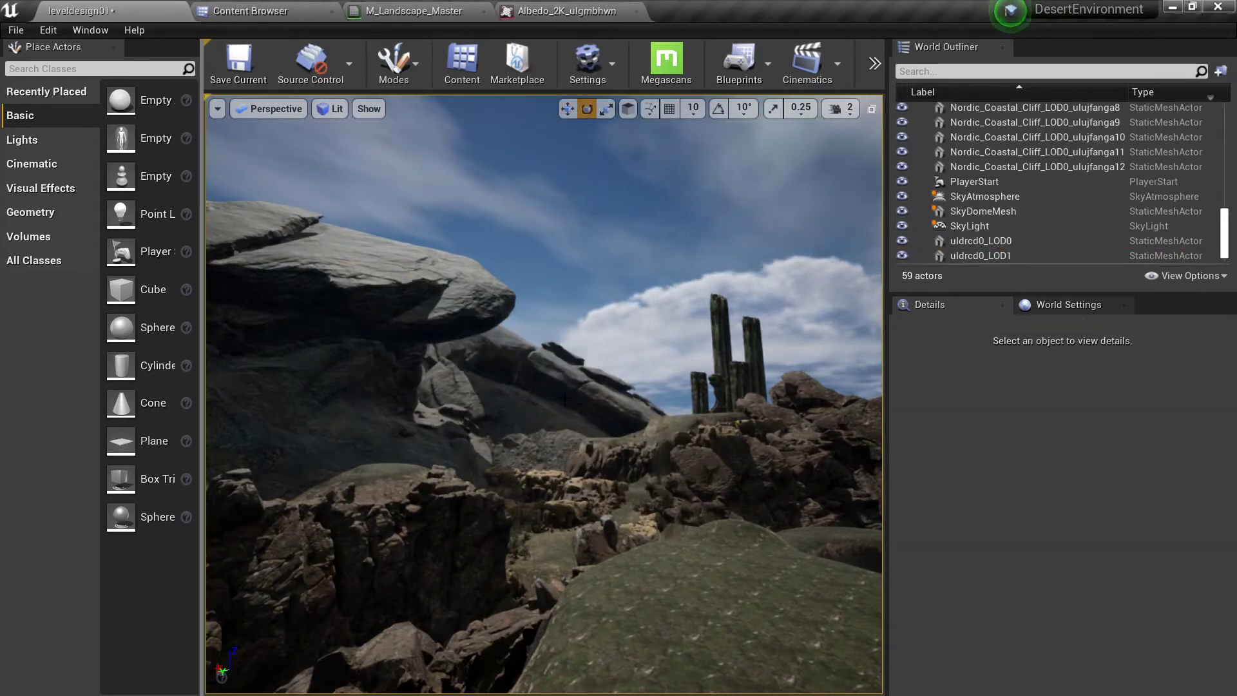
pyautogui.click(565, 399)
# Adjust the turn of the overhanging uldrcd0_LOD1 boulder in front of the far boulder.
pyautogui.click(386, 380)
pyautogui.press('s')
pyautogui.moveTo(387, 380); pyautogui.dragTo(367, 383, button='right')
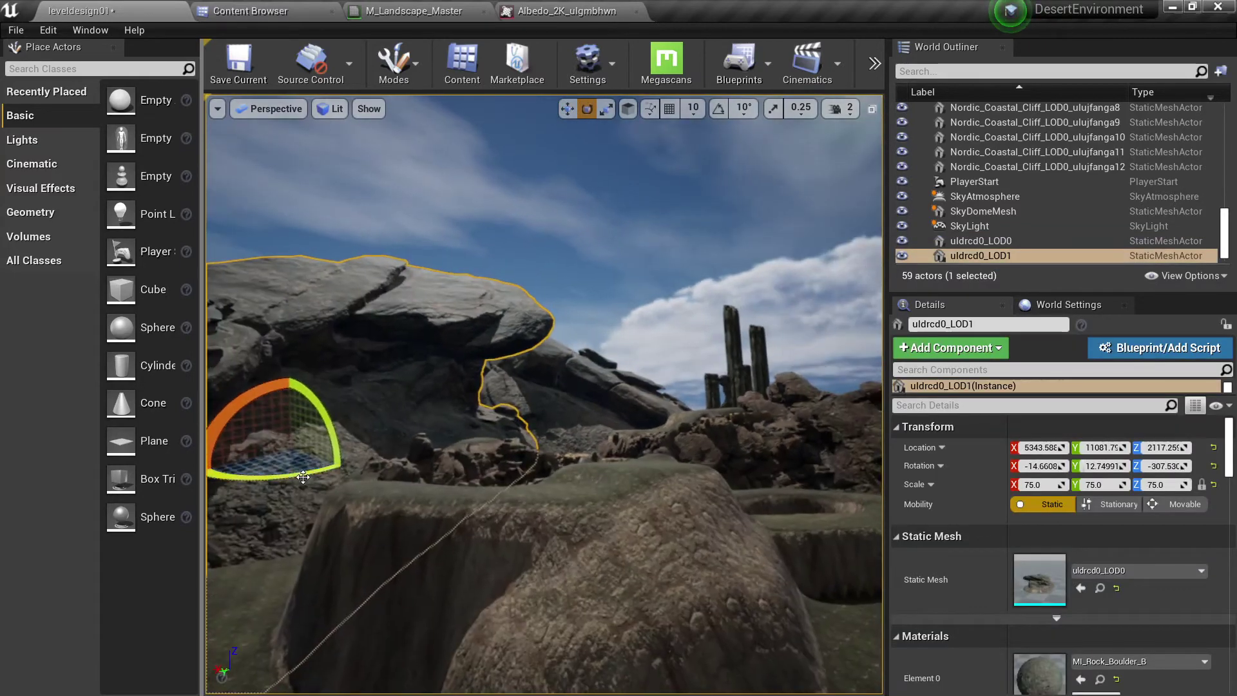
pyautogui.moveTo(303, 477); pyautogui.dragTo(322, 475)
pyautogui.press('Escape')
pyautogui.press('w')
pyautogui.moveTo(504, 404); pyautogui.dragTo(560, 422, button='right')
# Duplicate the uldrcd0_LOD0 boulder onto the hillside across the valley and turn the copy to slope toward the pillars.
pyautogui.click(504, 403)
pyautogui.press('w')
pyautogui.press('s')
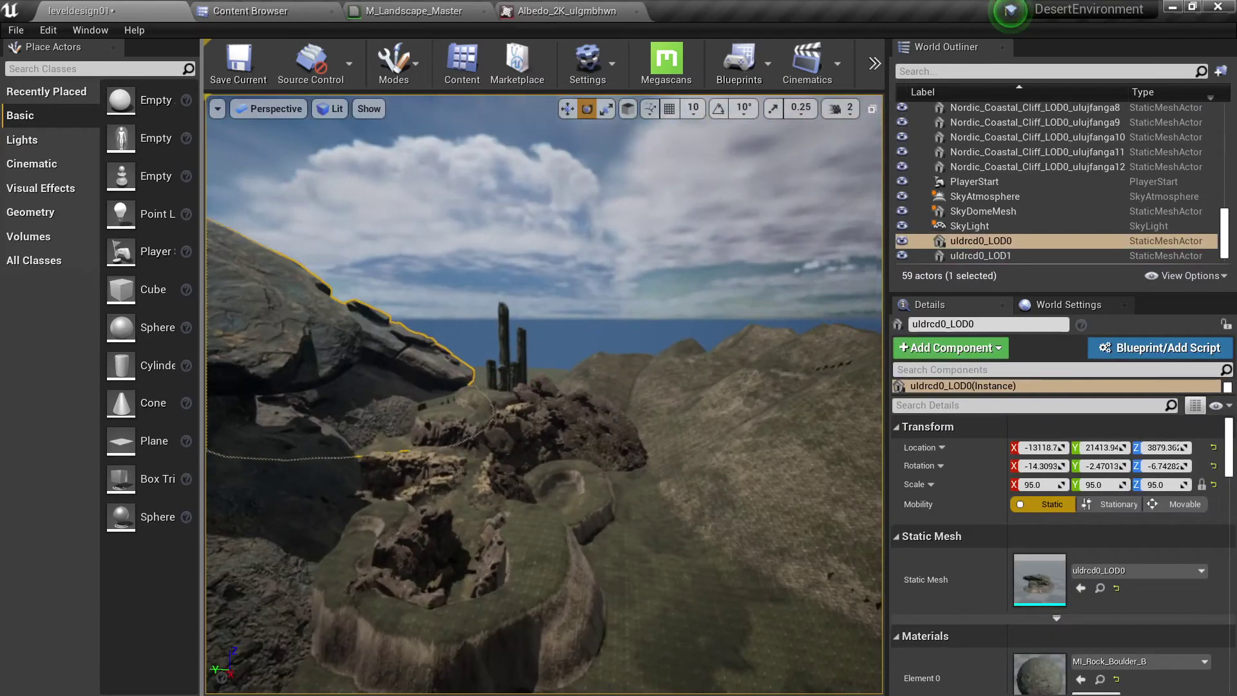
pyautogui.moveTo(413, 396); pyautogui.dragTo(413, 397, button='right')
pyautogui.press('w')
pyautogui.keyDown('alt'); pyautogui.moveTo(329, 399); pyautogui.dragTo(512, 427); pyautogui.keyUp('alt')
pyautogui.press('w')
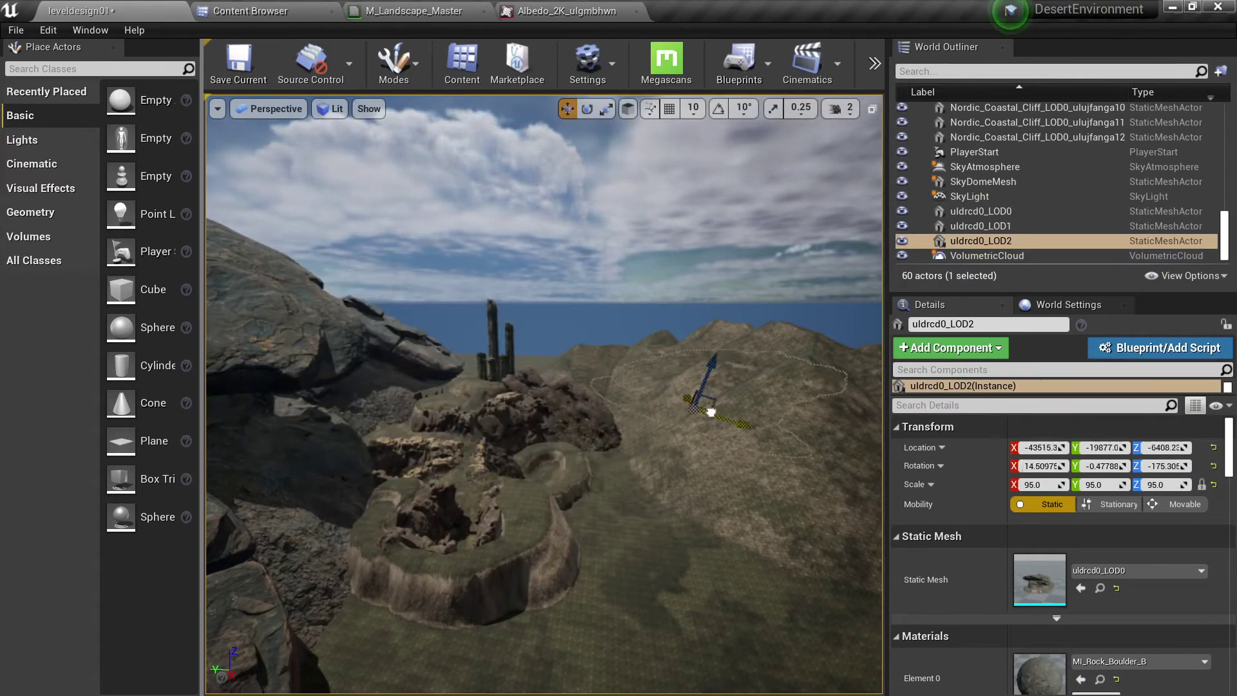
pyautogui.moveTo(655, 445); pyautogui.dragTo(664, 351)
pyautogui.press('w')
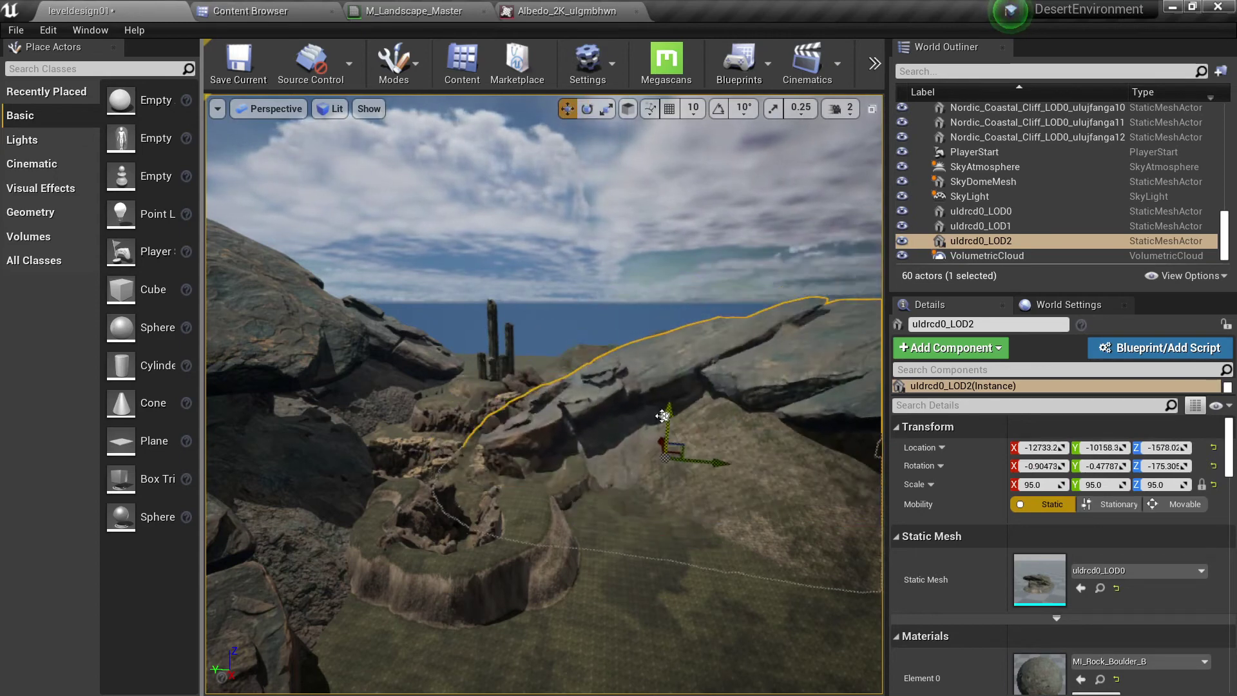
# Shift the uldrcd0_LOD2 boulder farther toward the pillars and raise it above the hillside.
pyautogui.moveTo(662, 416); pyautogui.dragTo(600, 399, button='right')
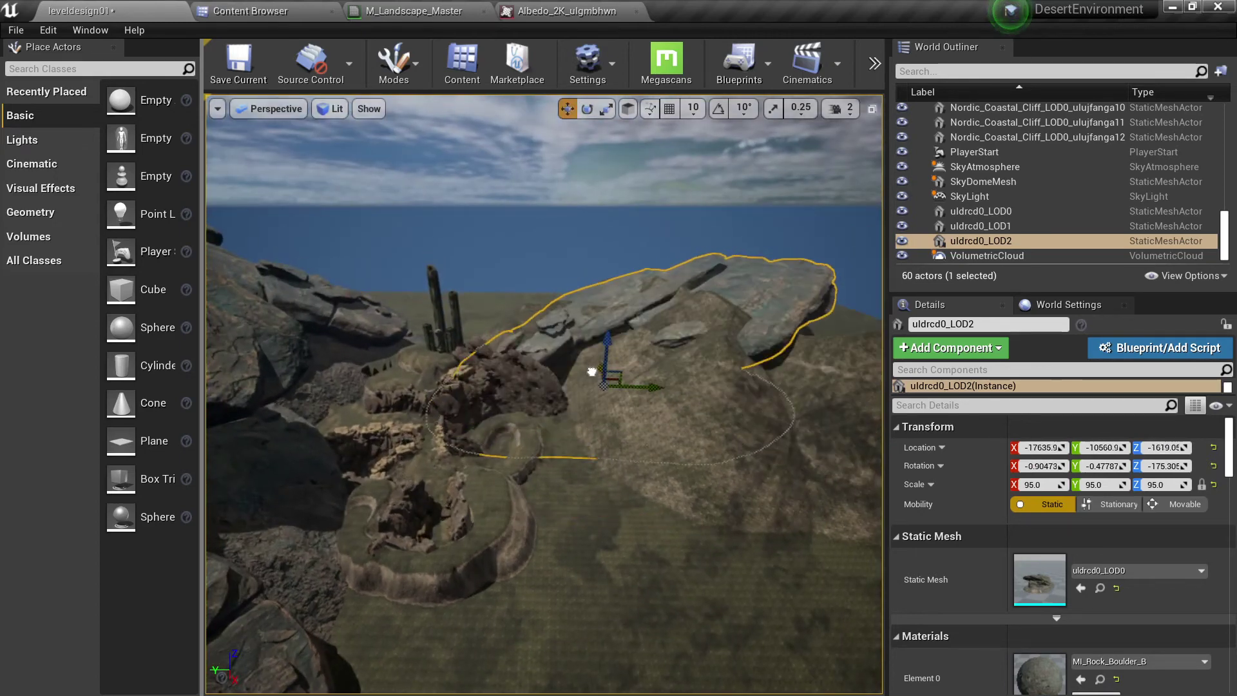
pyautogui.press('Escape')
pyautogui.moveTo(604, 347); pyautogui.dragTo(618, 371, button='right')
pyautogui.click(648, 430)
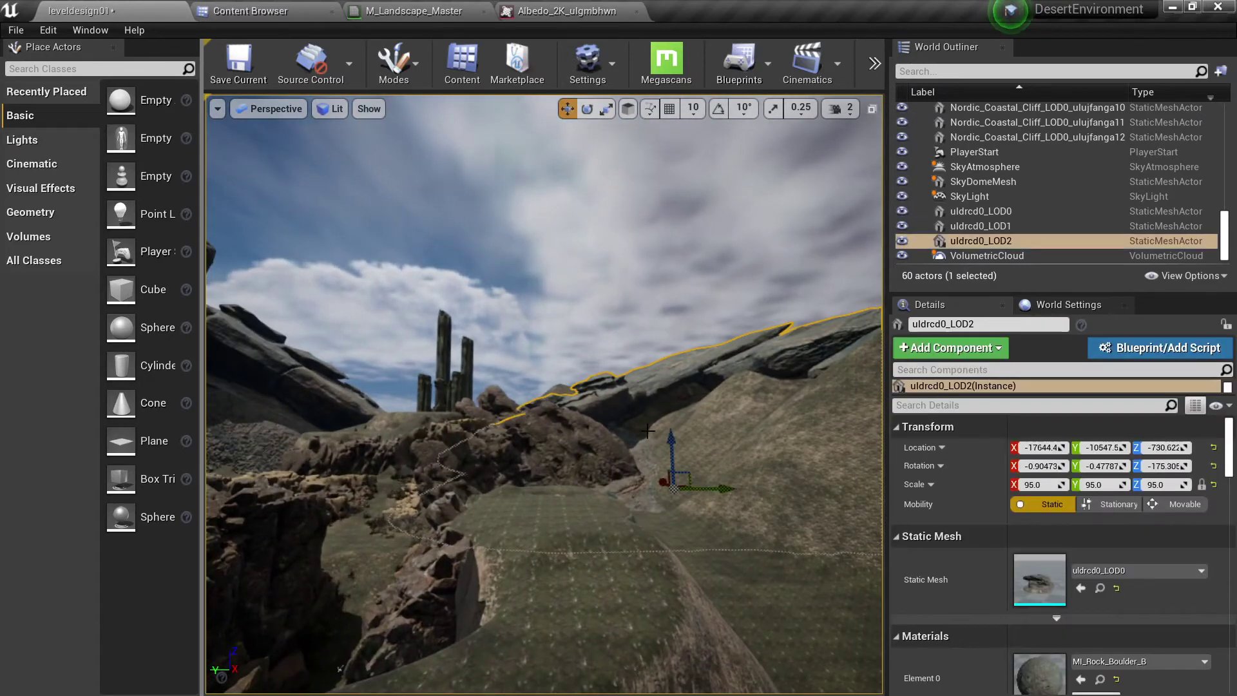
# Duplicate the uldrcd0_LOD2 boulder, turn the copy about a quarter turn, and set it against the original.
pyautogui.moveTo(445, 368)
pyautogui.mouseDown(button='right')
pyautogui.moveTo(432, 366)
pyautogui.moveTo(444, 368)
pyautogui.mouseUp(button='right')
pyautogui.keyDown('alt'); pyautogui.moveTo(445, 368); pyautogui.dragTo(541, 379); pyautogui.keyUp('alt')
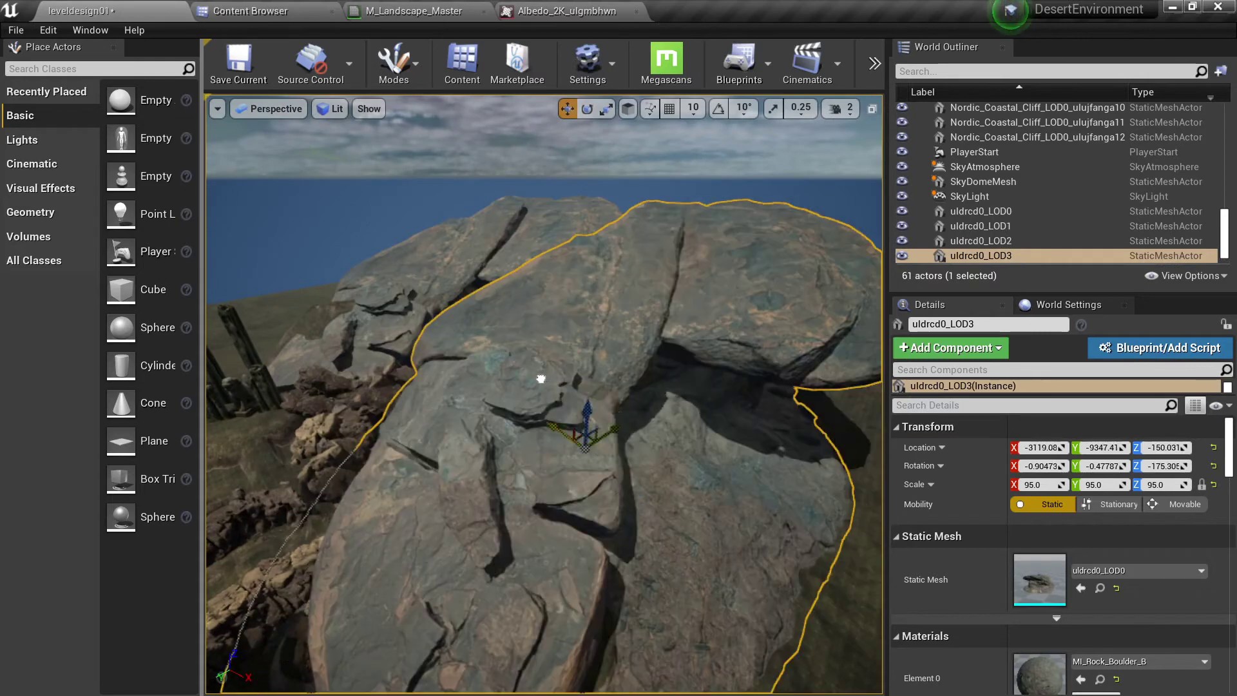
pyautogui.moveTo(592, 500); pyautogui.dragTo(499, 480)
pyautogui.press('w')
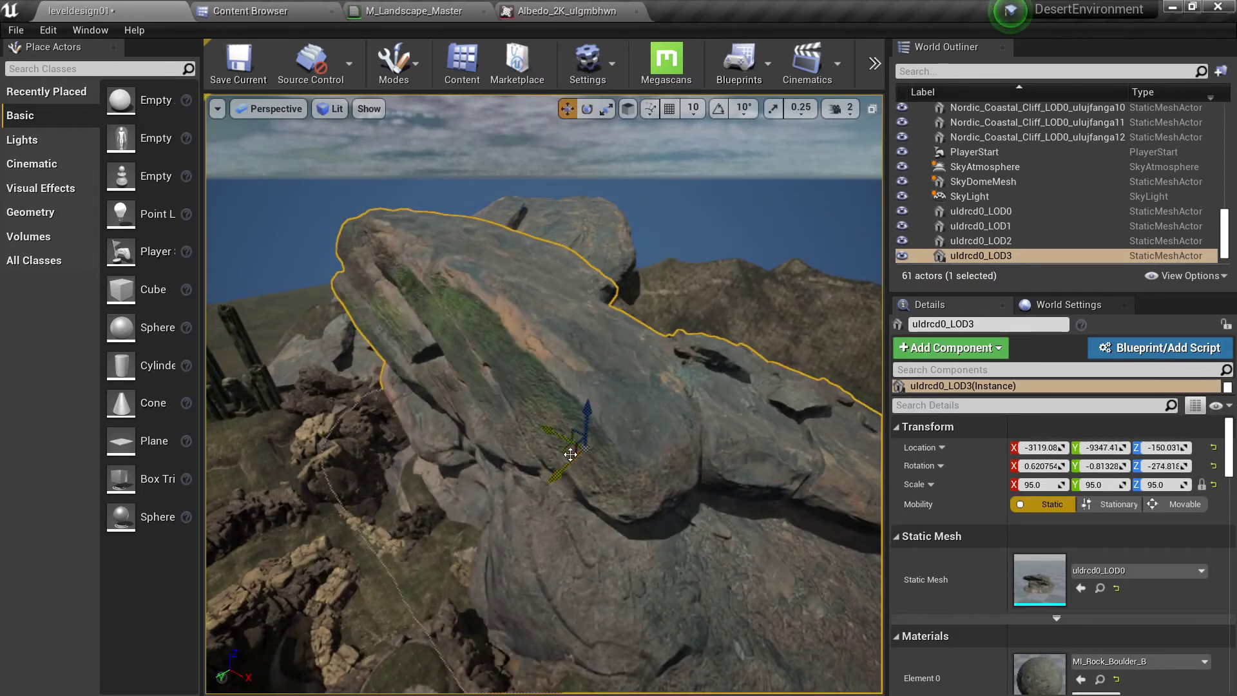
pyautogui.moveTo(570, 454); pyautogui.dragTo(601, 334)
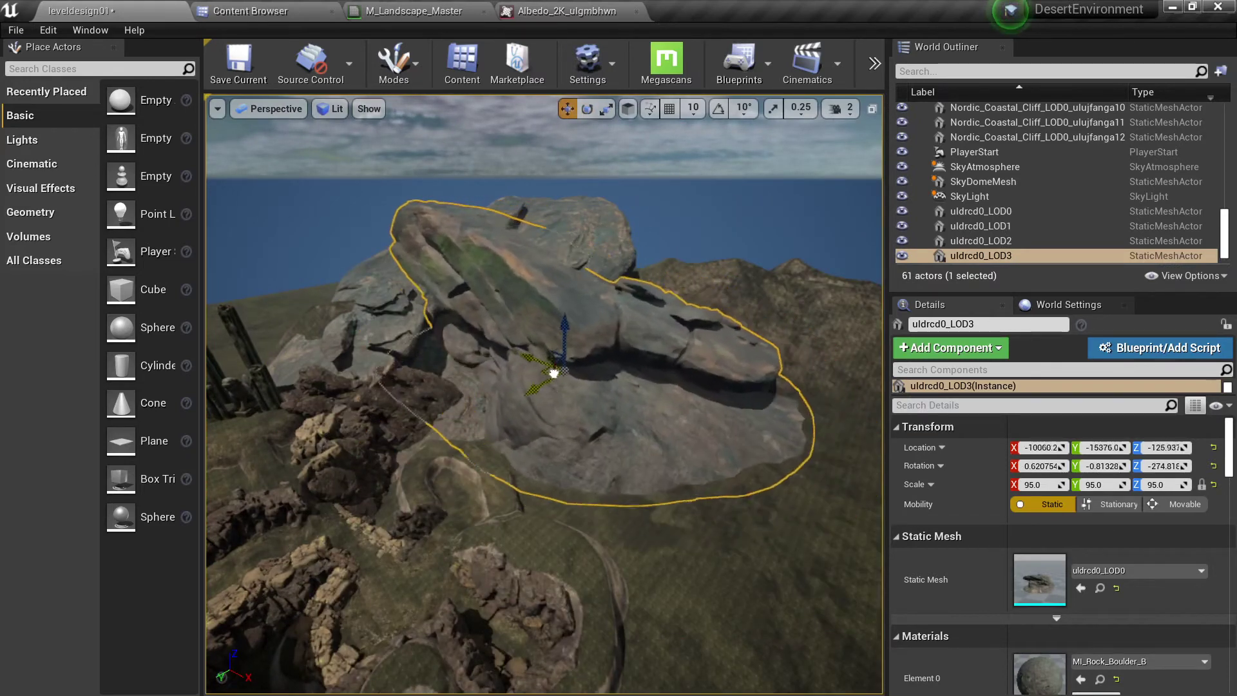
pyautogui.moveTo(554, 373); pyautogui.dragTo(555, 373)
pyautogui.press('Escape')
pyautogui.moveTo(774, 415); pyautogui.dragTo(651, 348, button='right')
pyautogui.press('s')
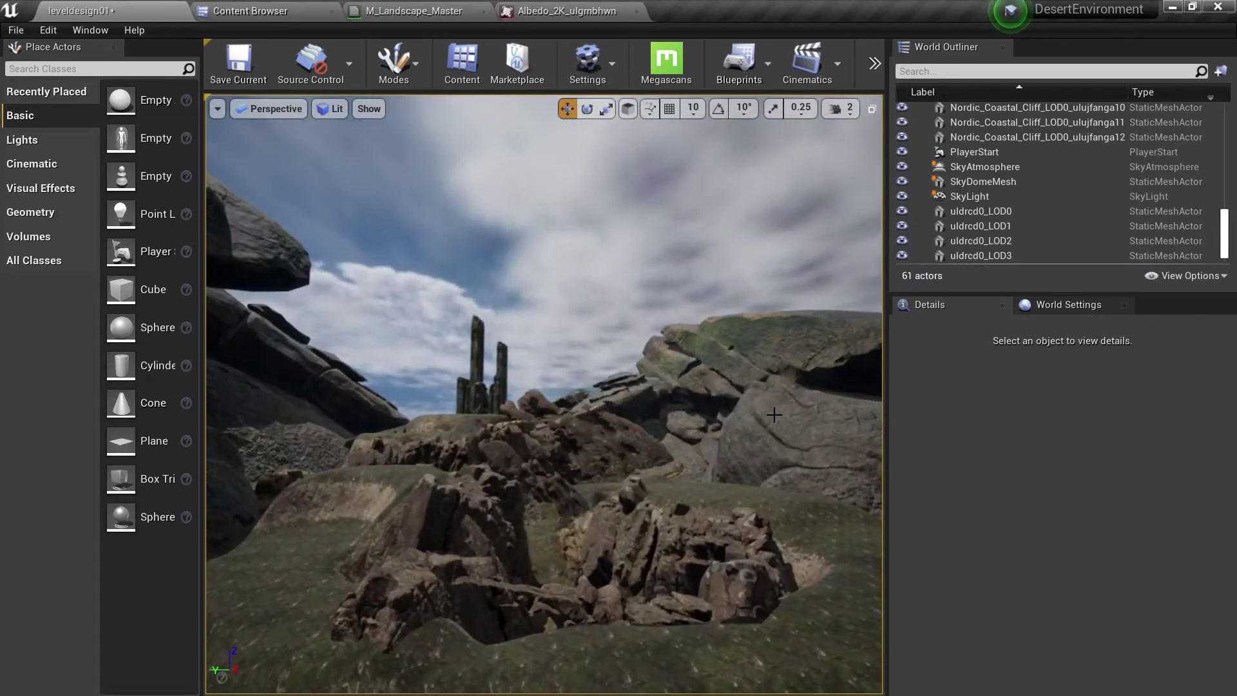
# Rotate the uldrcd0_LOD3 boulder into a steeply tilted slab leaning on the hillside.
pyautogui.click(775, 416)
pyautogui.press('h')
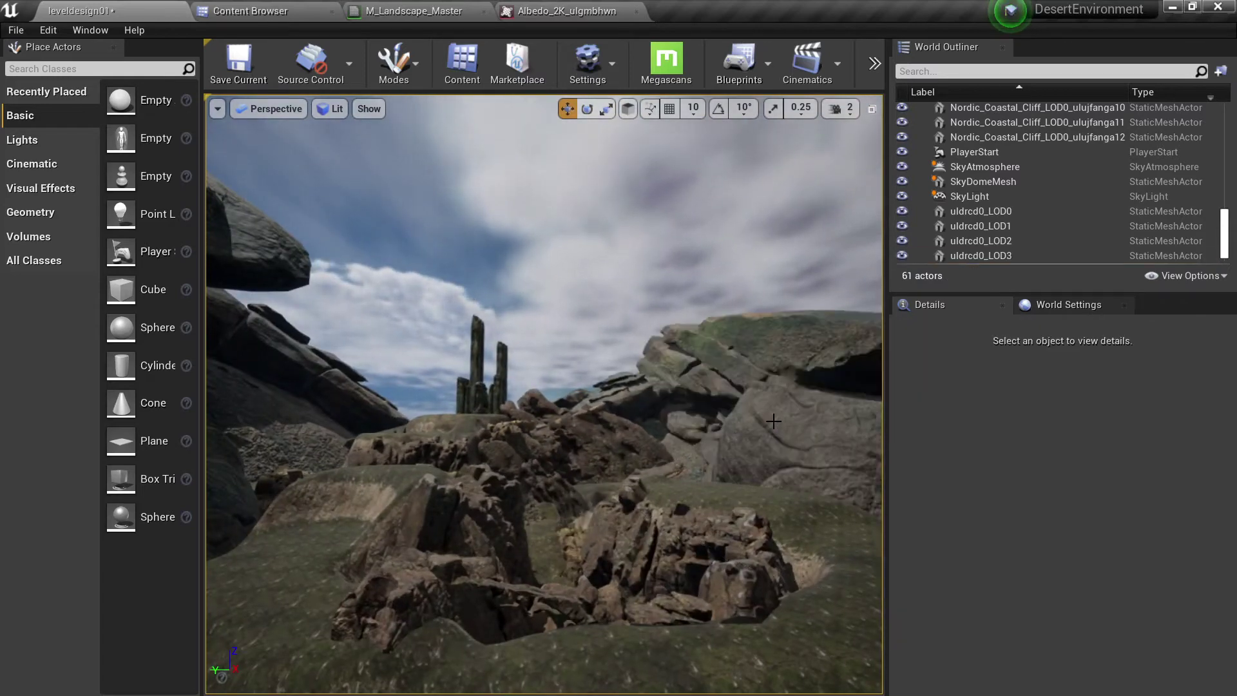
pyautogui.click(773, 421)
pyautogui.press('e')
pyautogui.press('w')
pyautogui.moveTo(774, 421); pyautogui.dragTo(853, 451, button='right')
pyautogui.press('e')
pyautogui.moveTo(592, 408); pyautogui.dragTo(543, 320)
pyautogui.press('Escape')
pyautogui.moveTo(543, 320); pyautogui.dragTo(525, 380, button='right')
pyautogui.click(613, 412)
pyautogui.moveTo(613, 412); pyautogui.dragTo(621, 501, button='right')
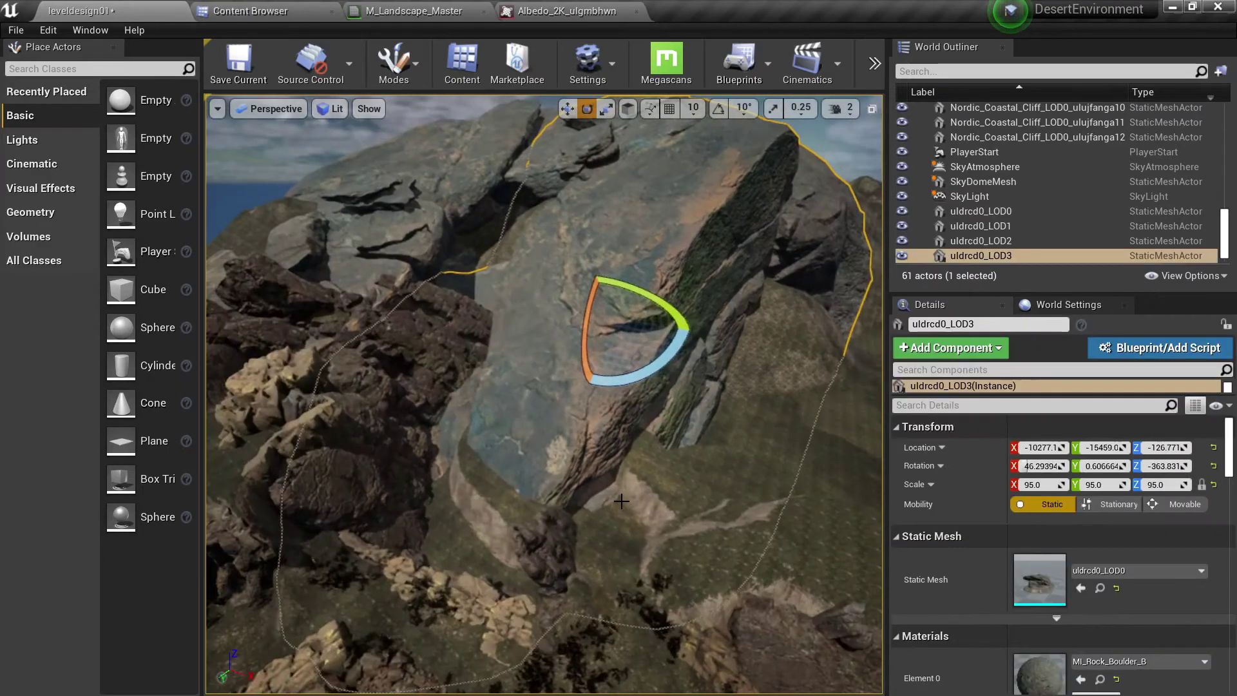
# Slide the tilted uldrcd0_LOD3 slab closer to the neighbouring boulder beside the dark rocks.
pyautogui.moveTo(610, 367); pyautogui.dragTo(617, 390, button='right')
pyautogui.press('w')
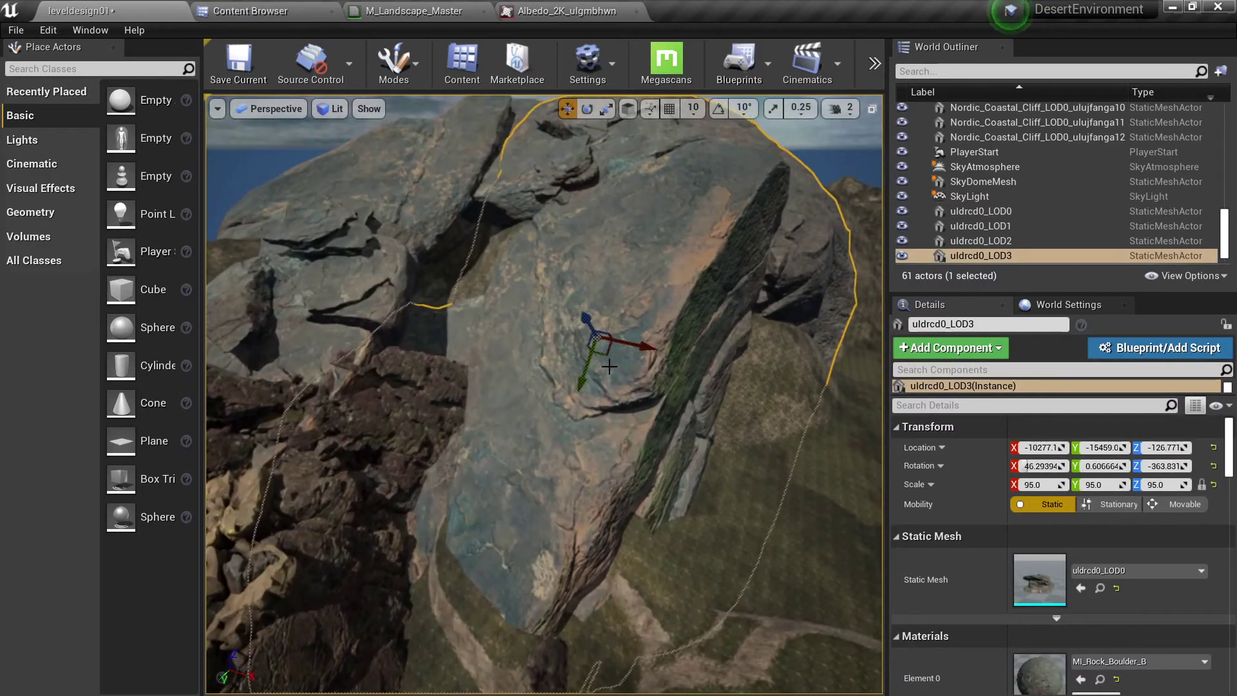
pyautogui.moveTo(609, 351); pyautogui.dragTo(533, 352)
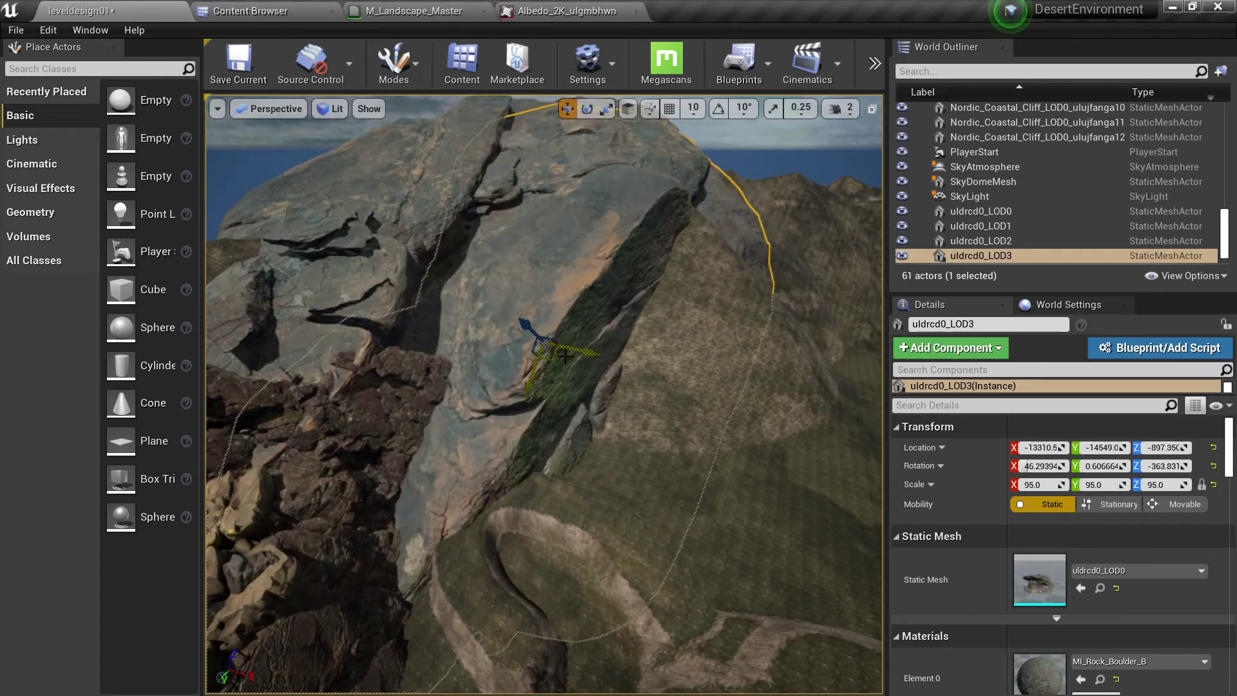
pyautogui.press('Escape')
pyautogui.moveTo(595, 451)
pyautogui.mouseDown(button='right')
pyautogui.moveTo(596, 433)
pyautogui.moveTo(580, 445)
pyautogui.mouseUp(button='right')
# Duplicate a boulder of the hillside group and reposition the copy to extend the rock formation.
pyautogui.click(503, 373)
pyautogui.moveTo(503, 373); pyautogui.dragTo(528, 379, button='right')
pyautogui.keyDown('alt'); pyautogui.moveTo(503, 373); pyautogui.dragTo(638, 279); pyautogui.keyUp('alt')
pyautogui.moveTo(648, 192); pyautogui.dragTo(653, 225)
pyautogui.moveTo(660, 286); pyautogui.dragTo(629, 239)
pyautogui.press('Escape')
# Review the framed valley path toward the pillars and save the leveldesign01 map.
pyautogui.press('s')
pyautogui.moveTo(629, 237); pyautogui.dragTo(470, 161, button='right')
pyautogui.press('w')
pyautogui.moveTo(666, 284)
pyautogui.mouseDown(button='right')
pyautogui.moveTo(599, 322)
pyautogui.moveTo(664, 303)
pyautogui.moveTo(666, 284)
pyautogui.mouseUp(button='right')
pyautogui.hotkey('ctrl', 's')
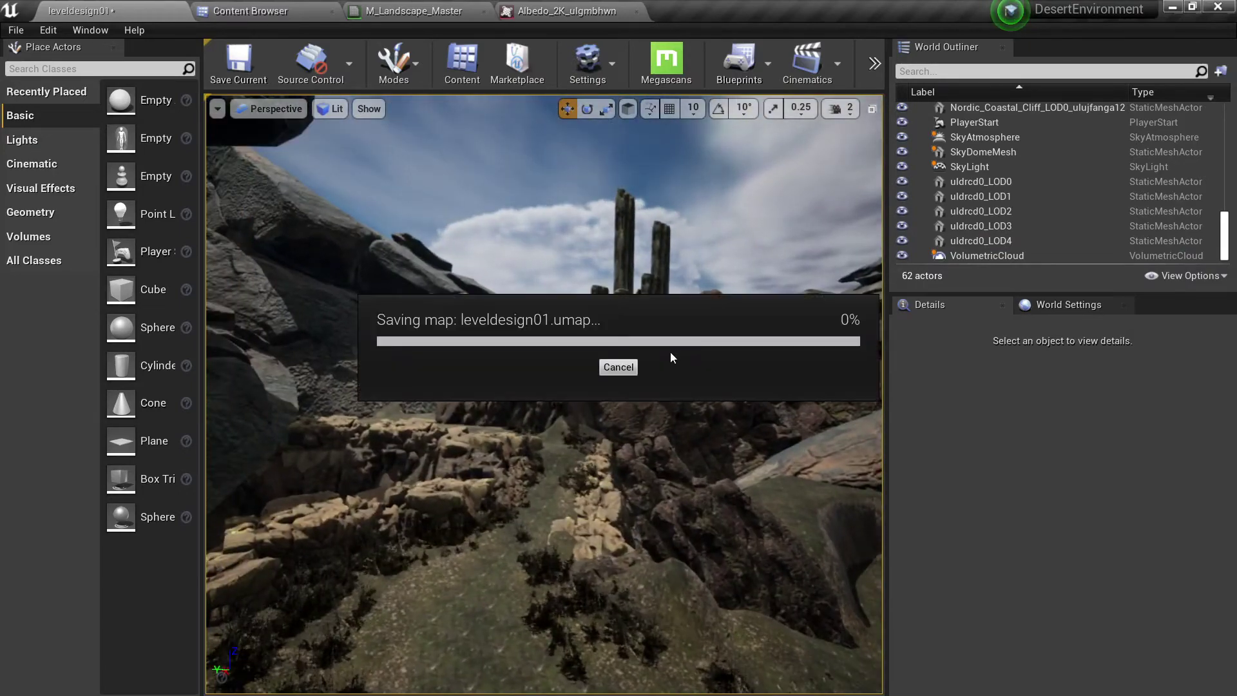
# Add a point light at the base of the lion statue between the pillars.
pyautogui.rightClick(671, 388)
pyautogui.moveTo(671, 388); pyautogui.dragTo(670, 470, button='right')
pyautogui.press('w')
pyautogui.click(576, 389)
pyautogui.moveTo(576, 390)
pyautogui.mouseDown(button='right')
pyautogui.moveTo(583, 413)
pyautogui.moveTo(567, 399)
pyautogui.moveTo(586, 415)
pyautogui.moveTo(562, 413)
pyautogui.moveTo(558, 387)
pyautogui.mouseUp(button='right')
pyautogui.press('s')
pyautogui.press('w')
pyautogui.press('s')
pyautogui.press('w')
pyautogui.press('s')
pyautogui.press('w')
pyautogui.press('l')
pyautogui.click(542, 402)
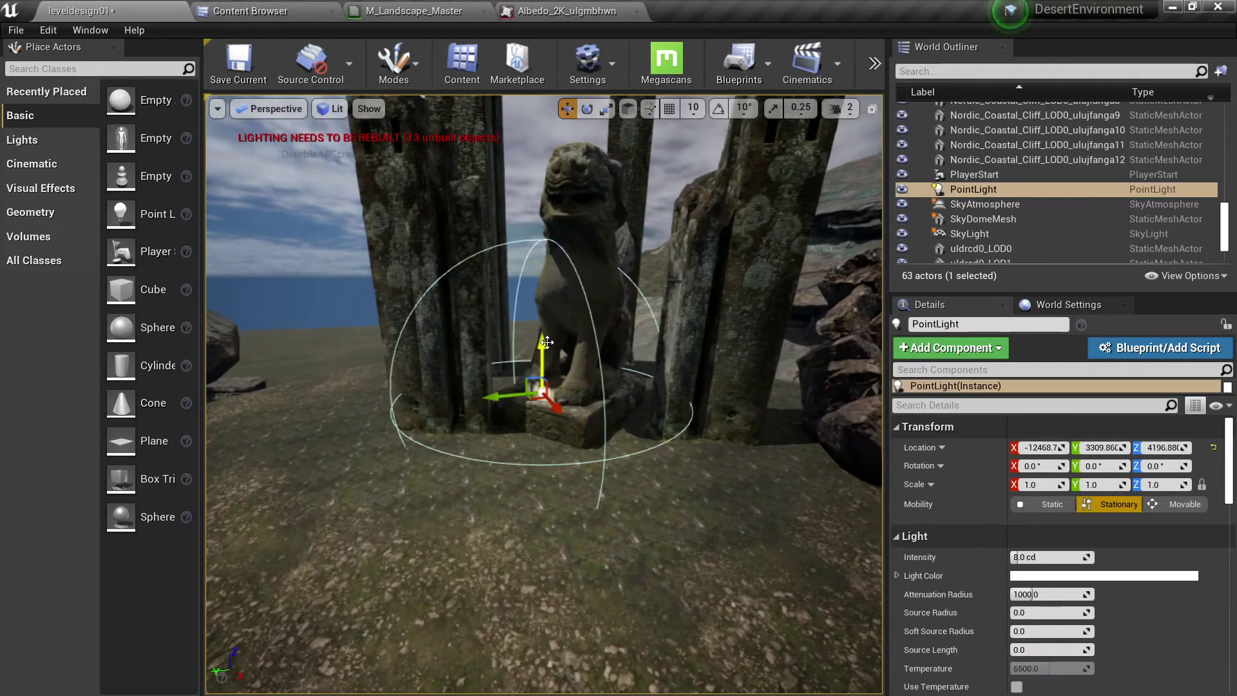
# Try lighting the lion statue with the point light raised in front of it, movable, at 160 cd with a temperature of about 2877.
pyautogui.moveTo(546, 343); pyautogui.dragTo(662, 267)
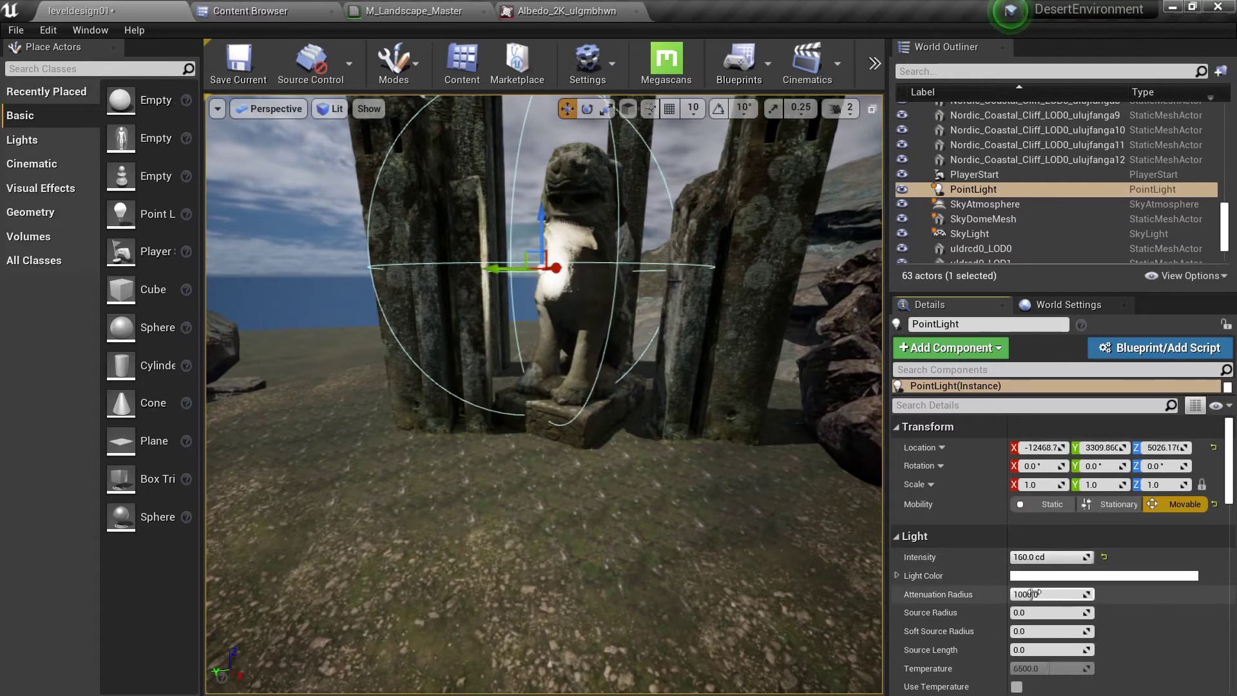
pyautogui.scroll(-3, 1049, 594)
pyautogui.click(1018, 610)
pyautogui.moveTo(1038, 592); pyautogui.dragTo(1085, 592)
pyautogui.moveTo(798, 515); pyautogui.dragTo(747, 528, button='right')
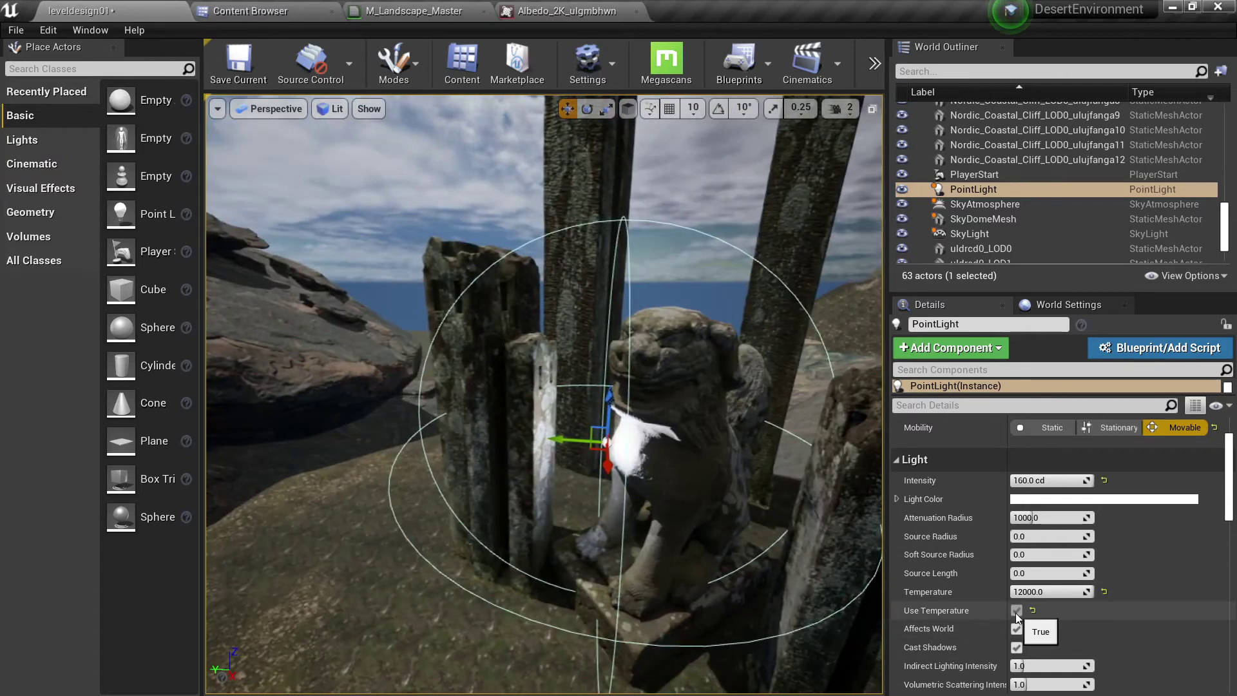
pyautogui.moveTo(1069, 591); pyautogui.dragTo(1036, 591)
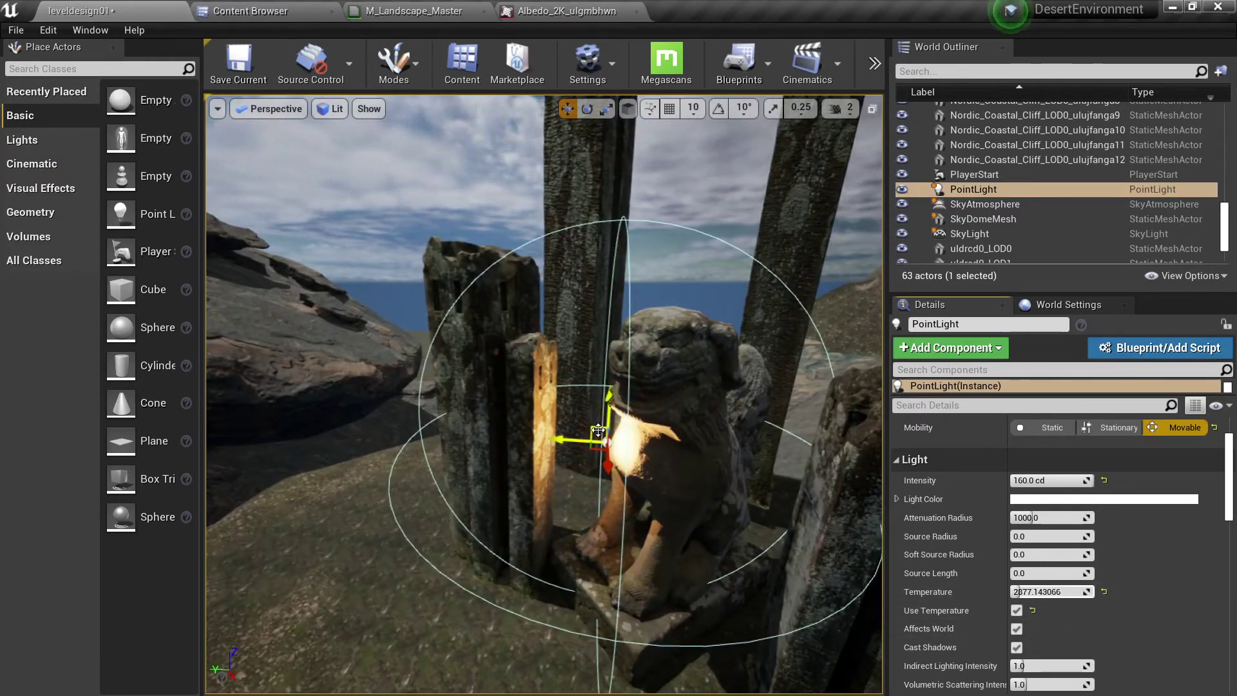
pyautogui.moveTo(598, 430); pyautogui.dragTo(583, 491)
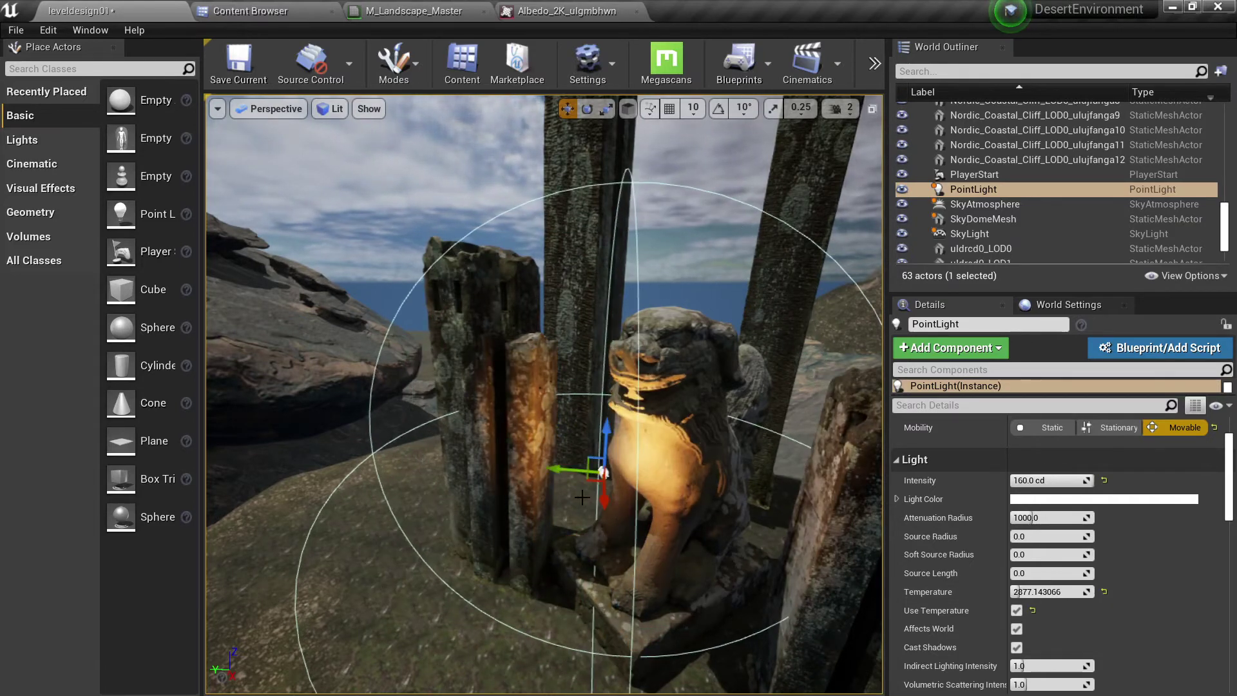
# Replace the point light with a spot light at the base of the lion statue, rotated to shine upward at it.
pyautogui.press('Delete')
pyautogui.click(129, 69)
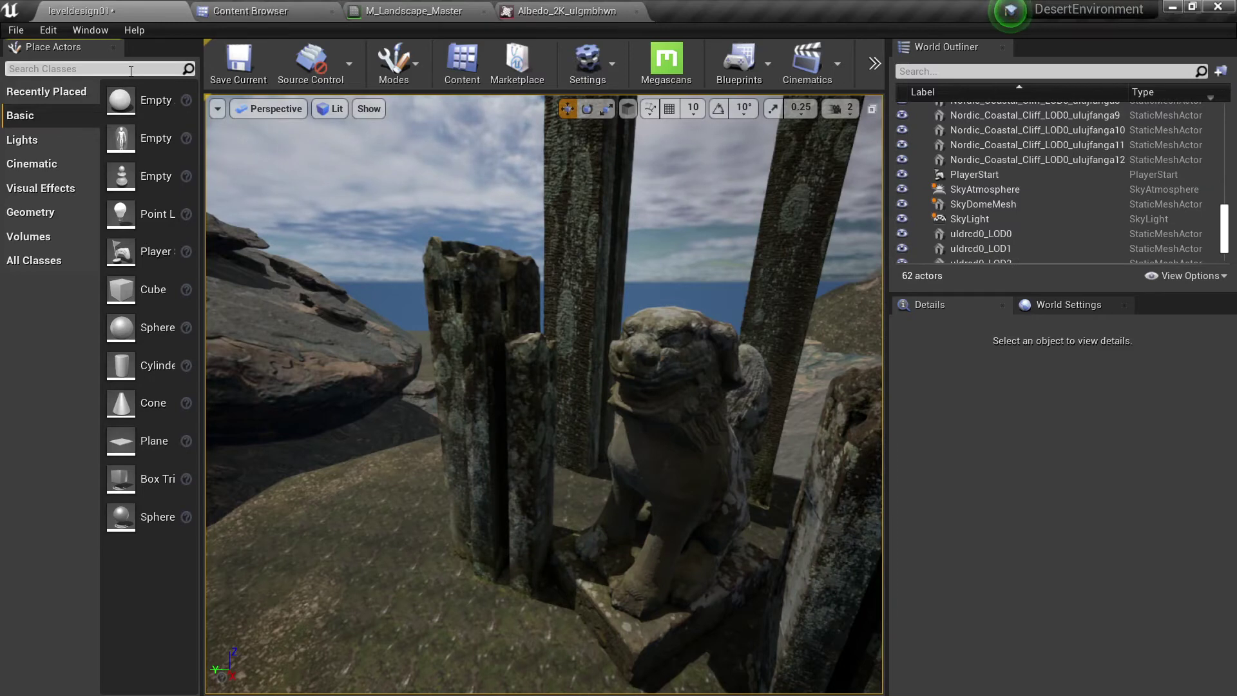
pyautogui.write('spot')
pyautogui.moveTo(63, 106); pyautogui.dragTo(598, 585)
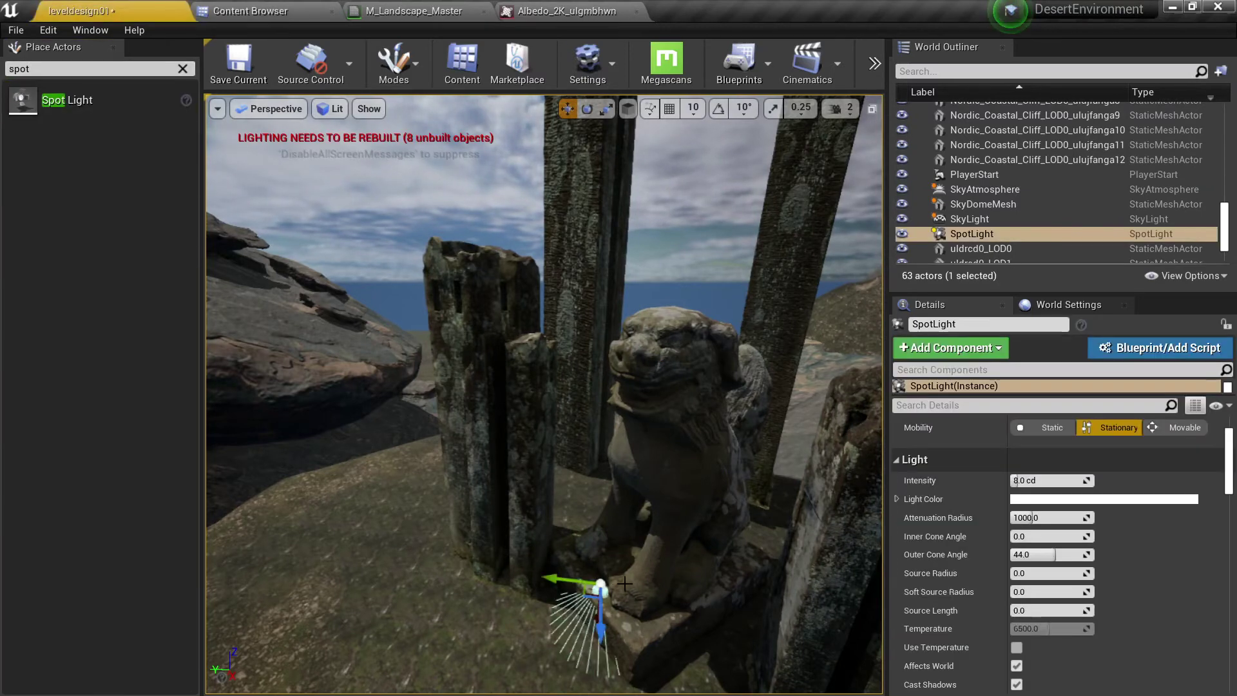
pyautogui.press('e')
pyautogui.moveTo(557, 545); pyautogui.dragTo(728, 531)
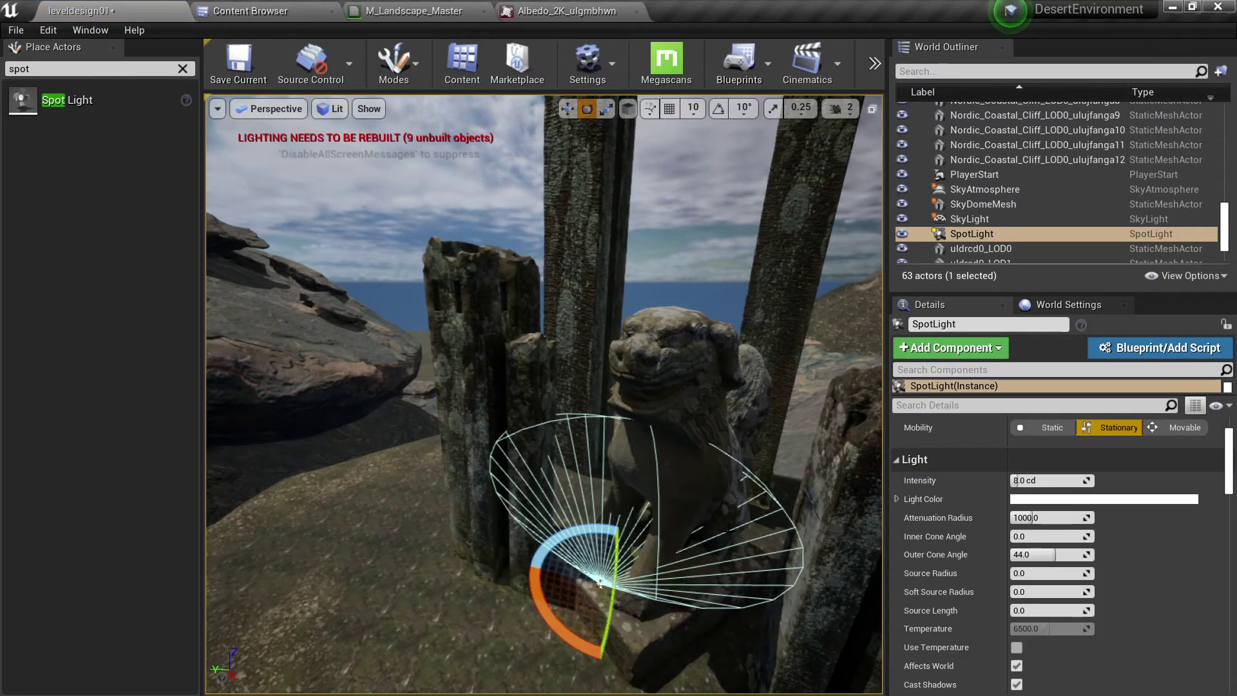
# Turn off the spot light's inverse squared falloff, then set its attenuation radius to about 6066 and intensity to about 15.5 cd.
pyautogui.scroll(-7, 1034, 550)
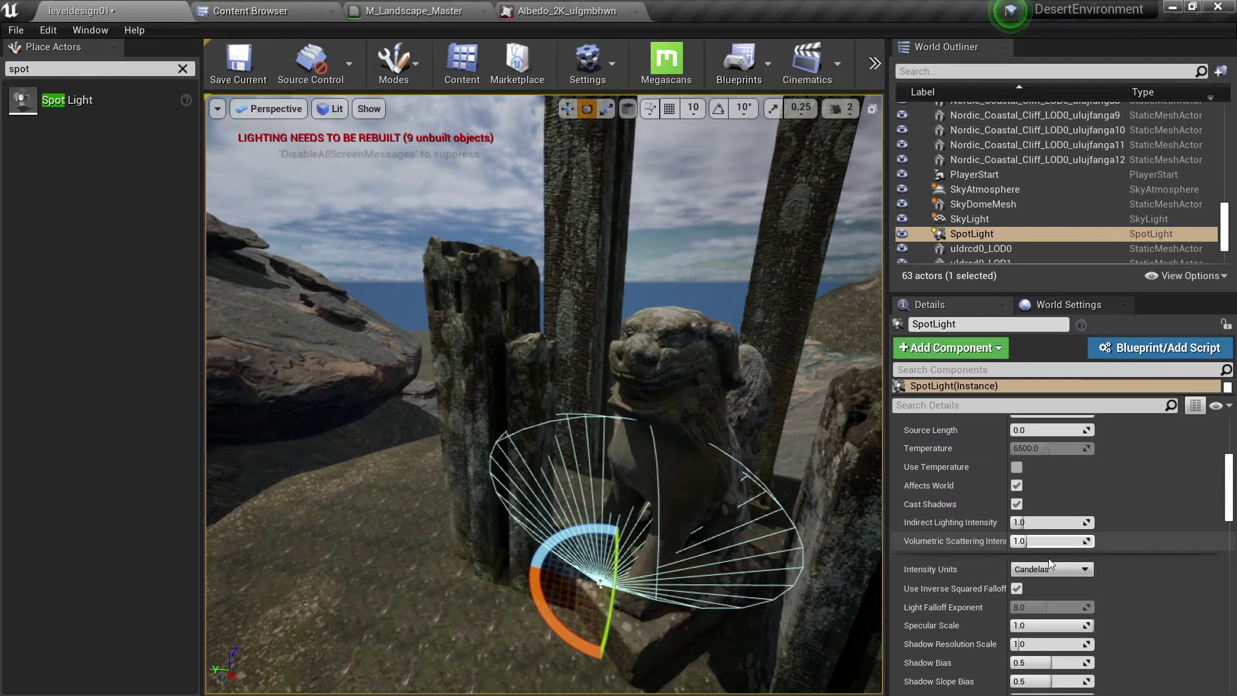
pyautogui.click(1017, 588)
pyautogui.scroll(7, 1038, 495)
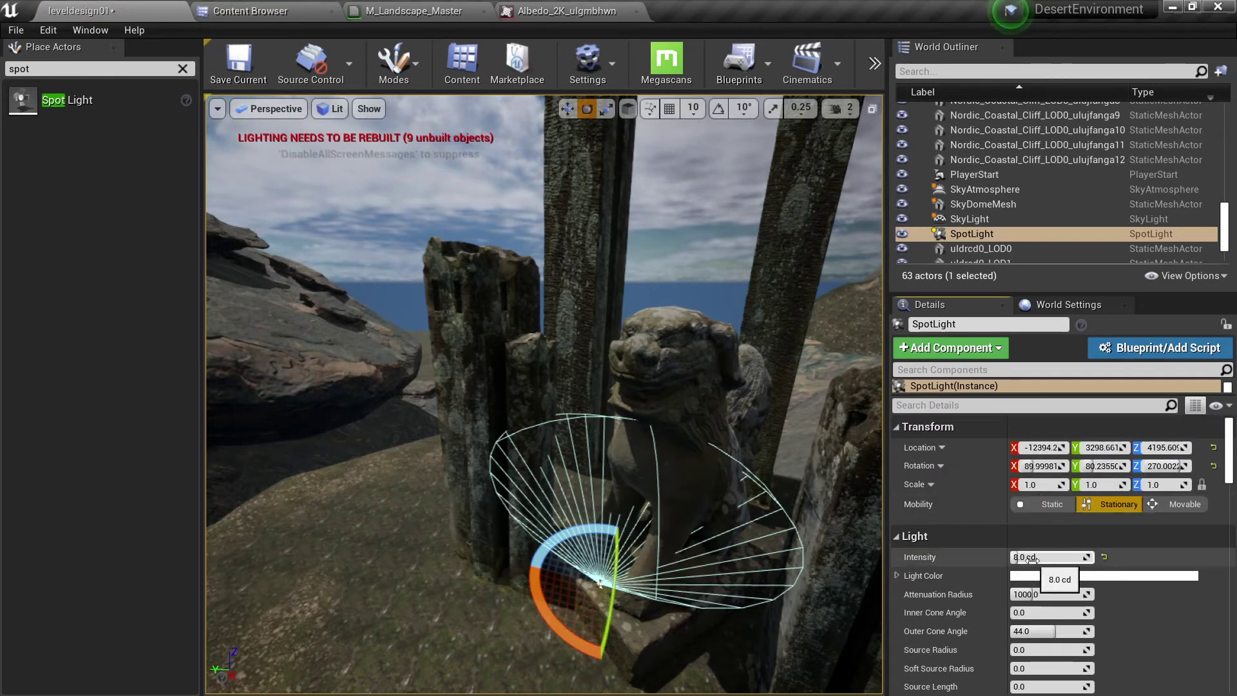
pyautogui.moveTo(1057, 557); pyautogui.dragTo(1072, 596)
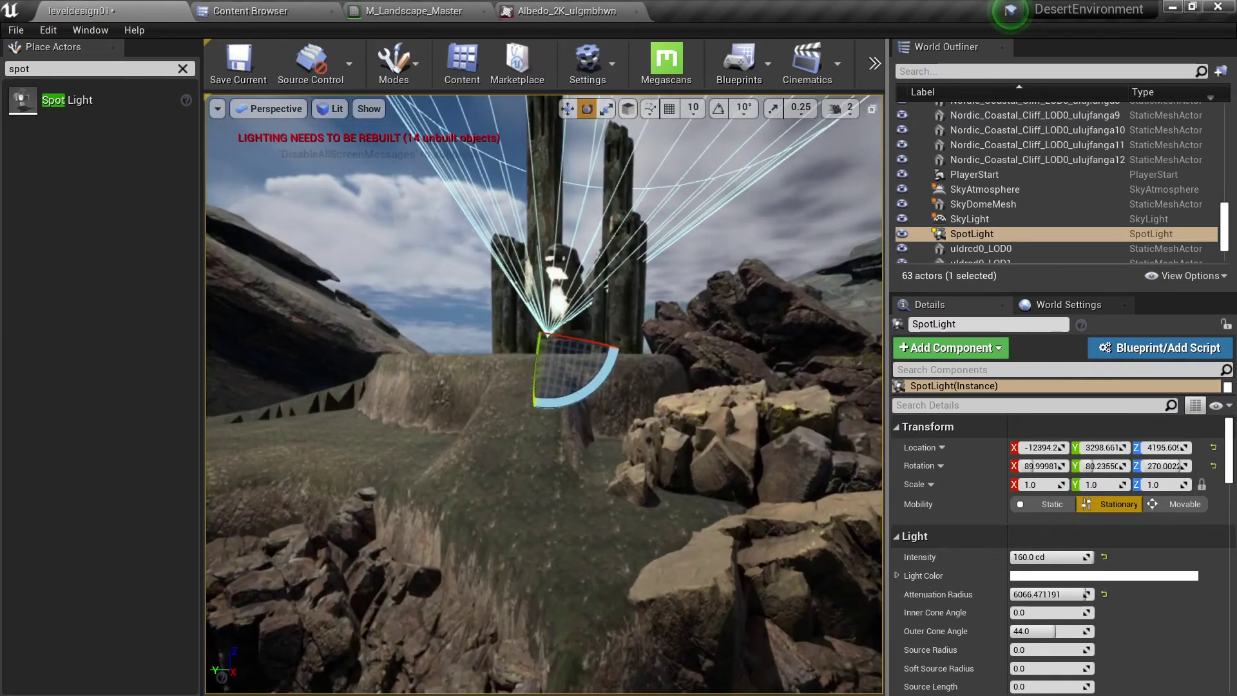
pyautogui.moveTo(1079, 556); pyautogui.dragTo(1053, 558)
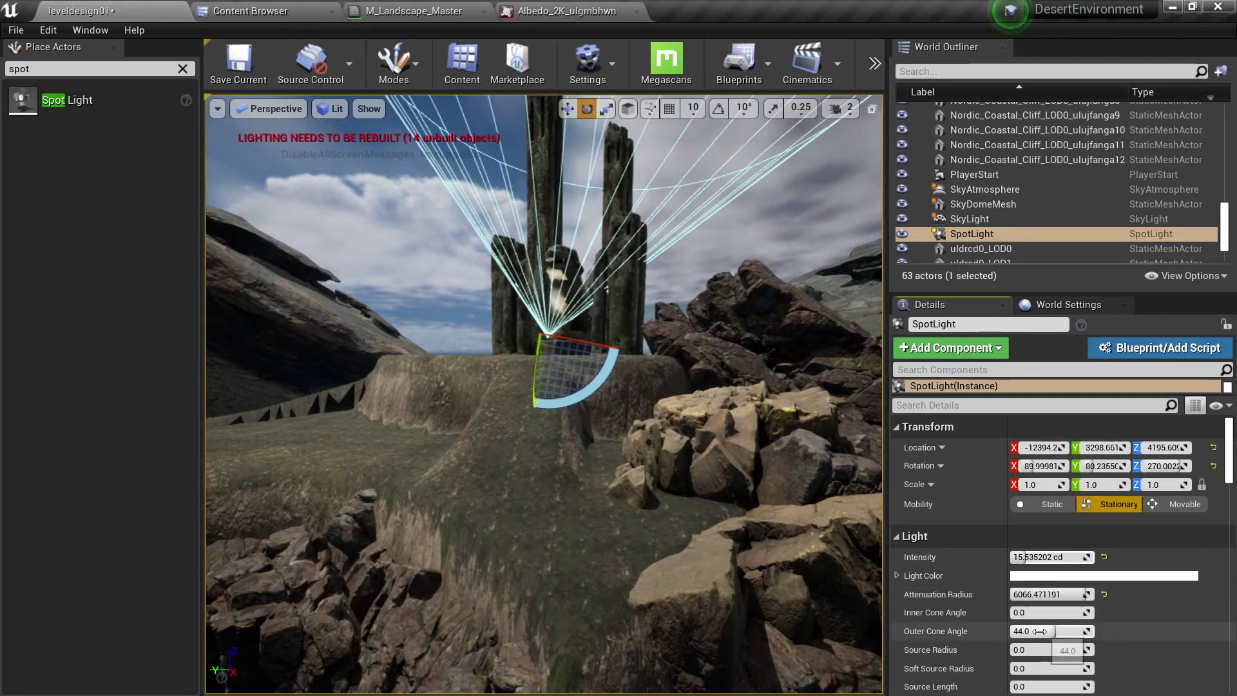
# Enable colour temperature on the spot light at about 3910 and set its attenuation radius to 15000.
pyautogui.scroll(-3, 1068, 555)
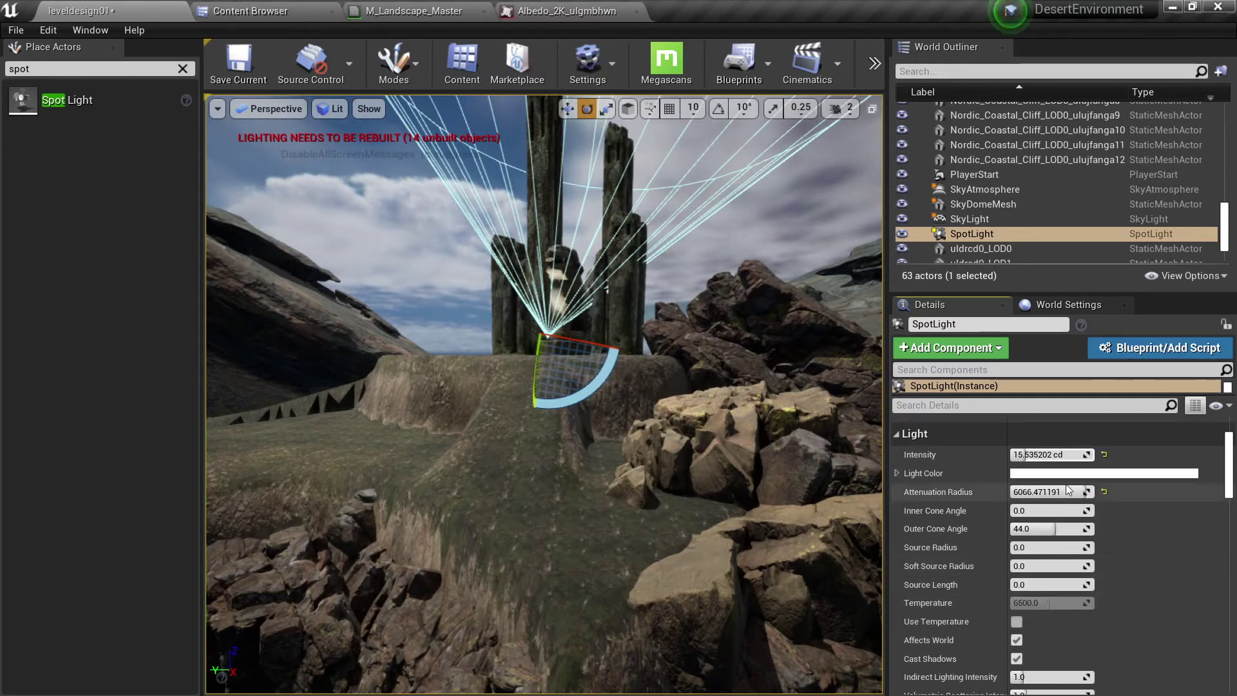
pyautogui.click(1016, 621)
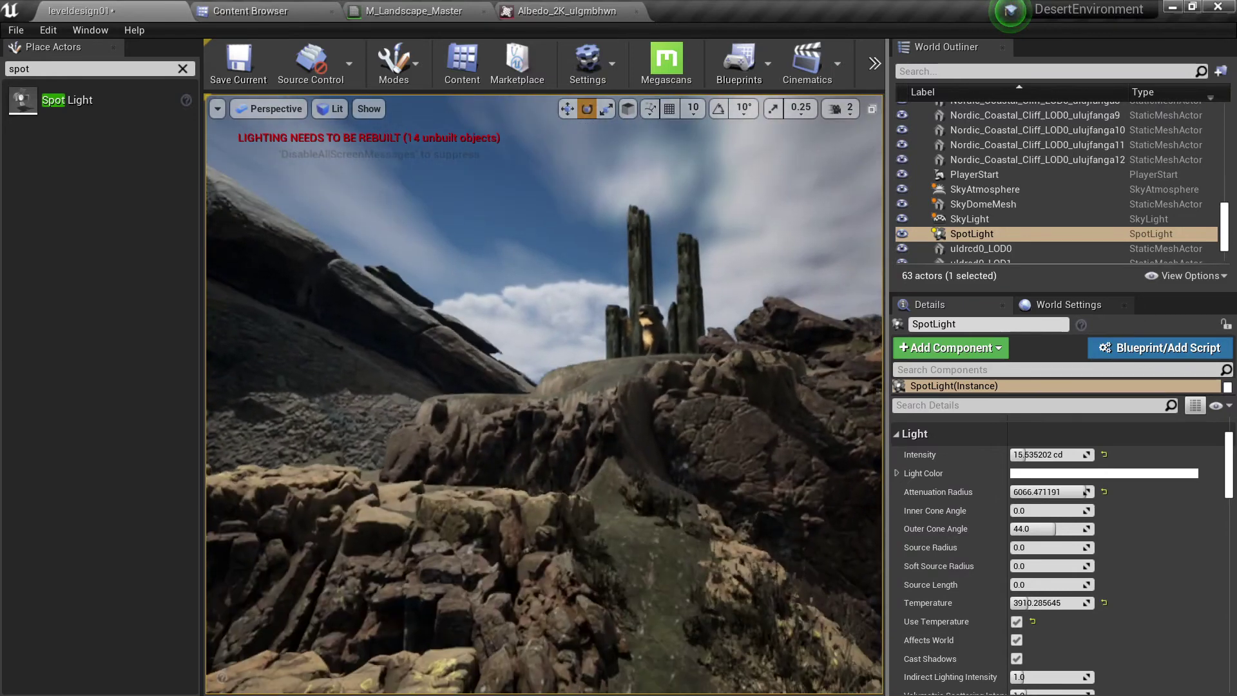
pyautogui.press('g')
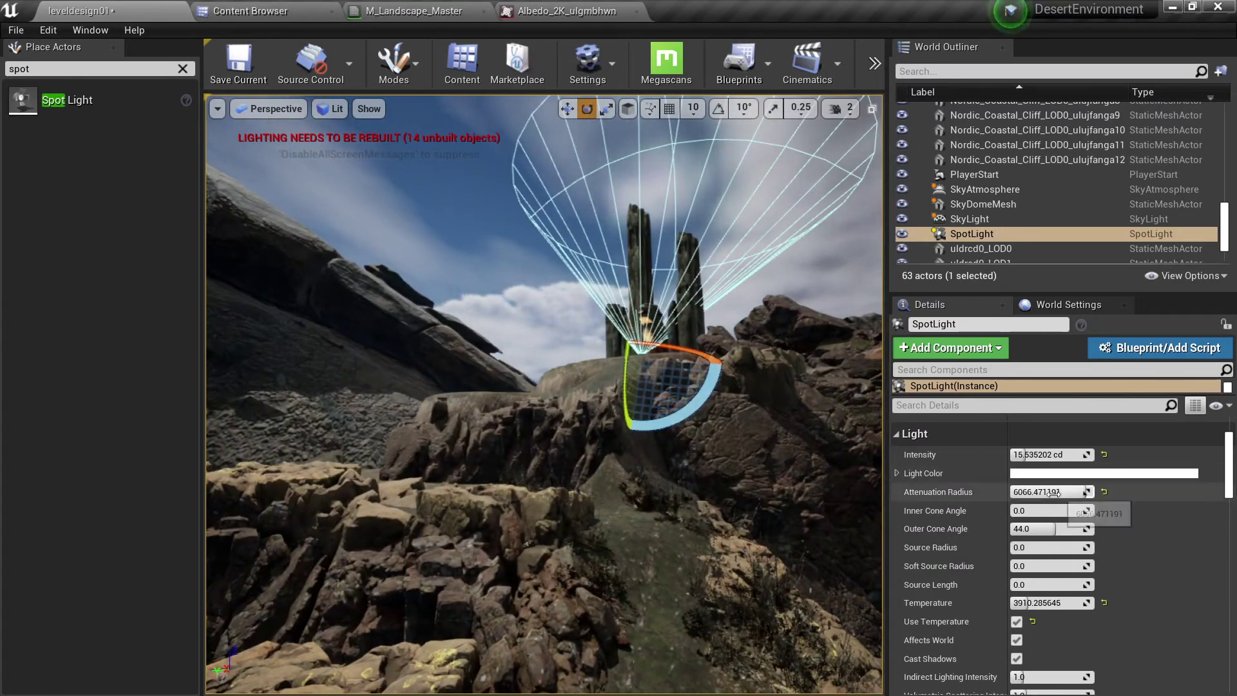
pyautogui.click(1056, 497)
pyautogui.write('15000')
pyautogui.press('Return')
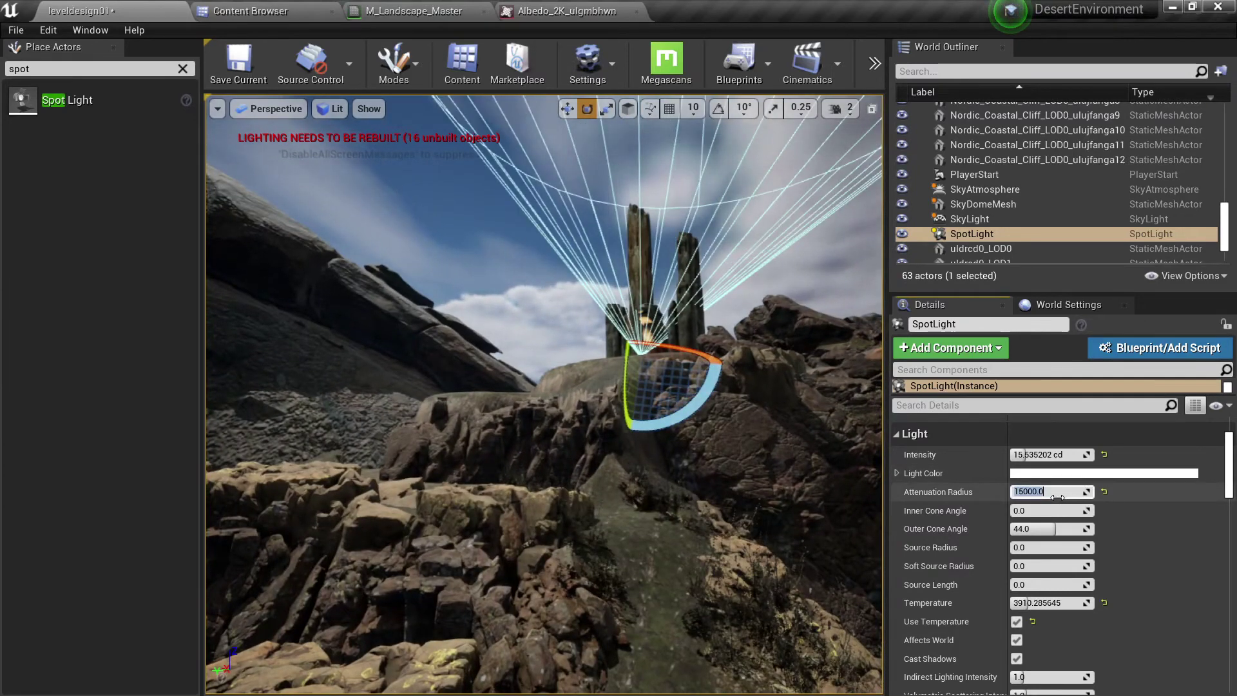
# Rotate the spot light by about 8.7° to adjust how it hits the pillars behind the statue.
pyautogui.moveTo(652, 377); pyautogui.dragTo(690, 386, button='right')
pyautogui.press('g')
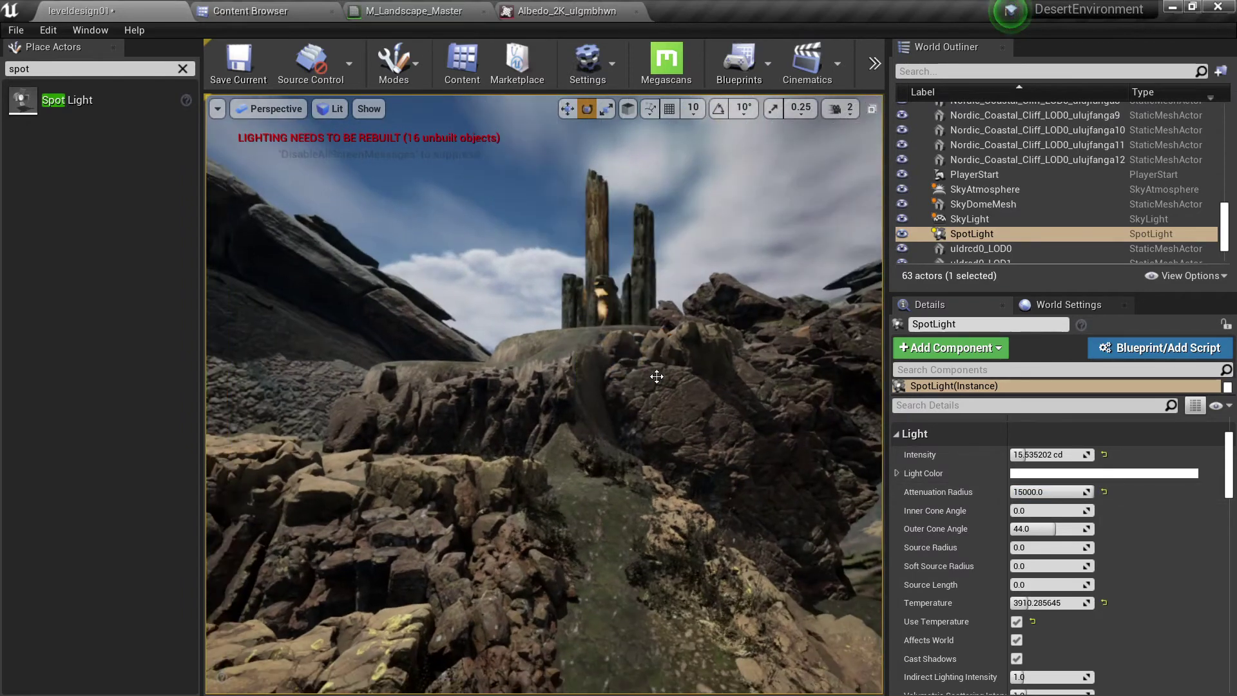
pyautogui.scroll(-6, 660, 409)
pyautogui.press('g')
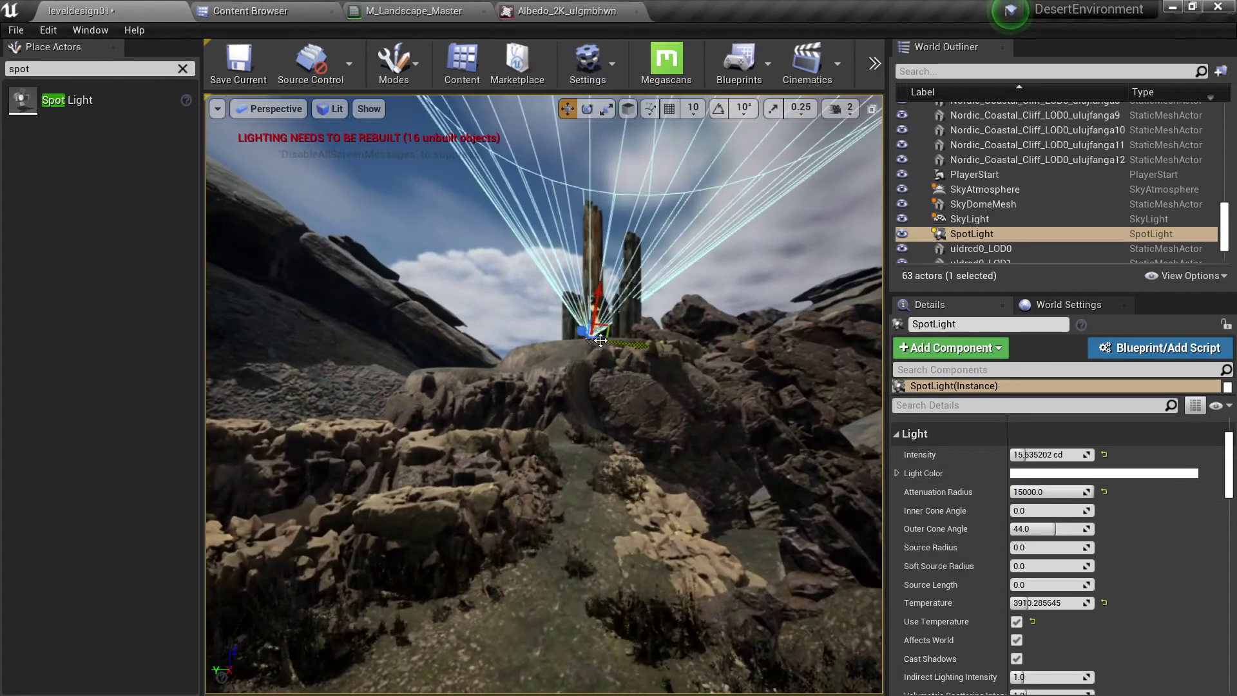
pyautogui.moveTo(590, 334); pyautogui.dragTo(638, 403)
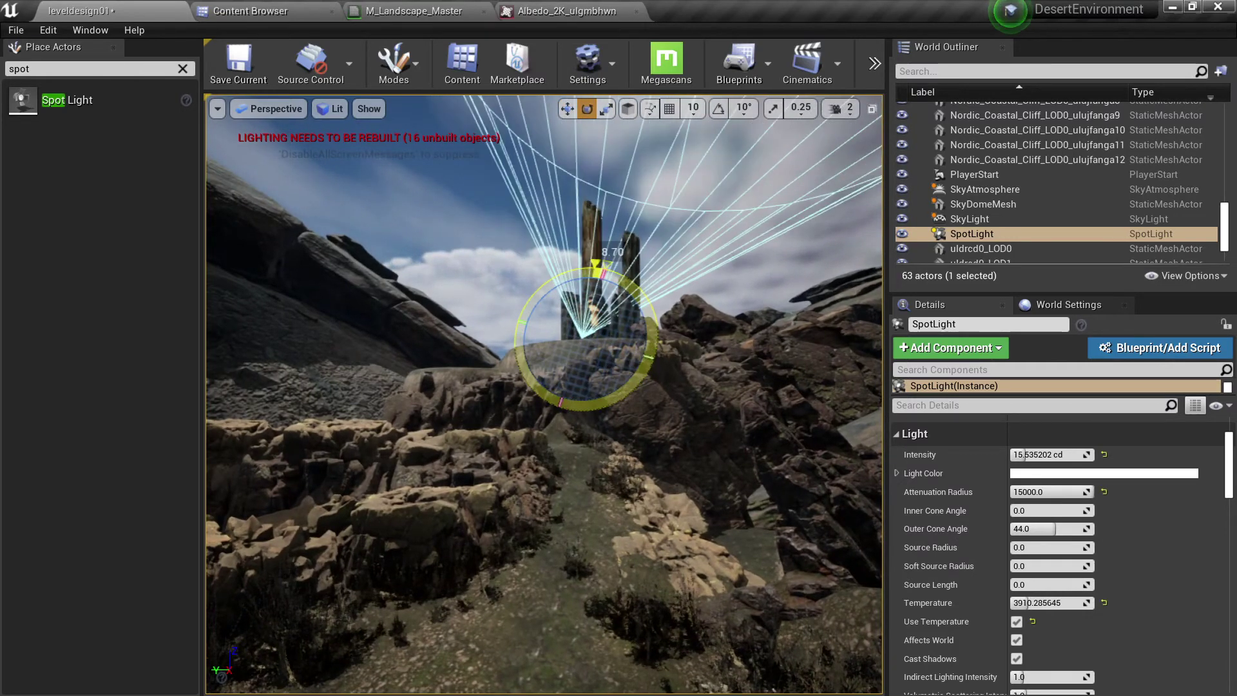
pyautogui.press('Escape')
# Examine the valley path and lit statue in the Detail Lighting and Lit view modes and in the full-screen viewport.
pyautogui.press('w')
pyautogui.moveTo(630, 293)
pyautogui.mouseDown(button='right')
pyautogui.moveTo(631, 322)
pyautogui.moveTo(625, 302)
pyautogui.mouseUp(button='right')
pyautogui.press('s')
pyautogui.click(332, 108)
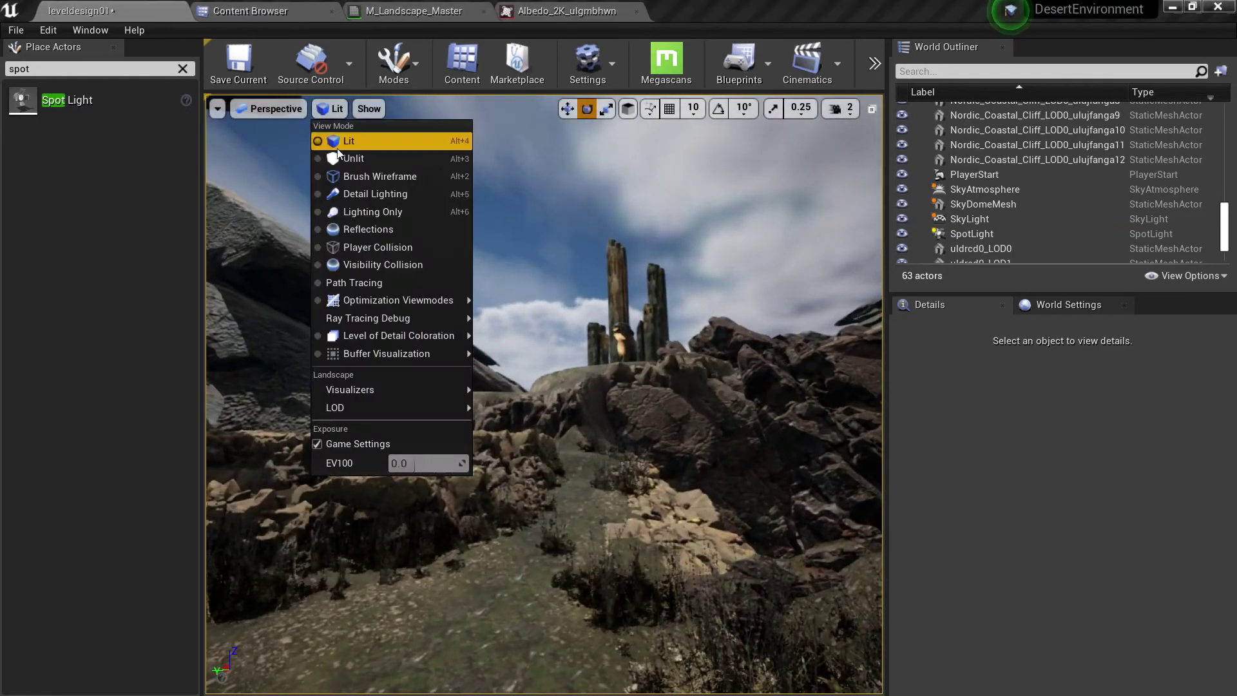
pyautogui.click(367, 194)
pyautogui.moveTo(669, 420); pyautogui.dragTo(669, 419, button='right')
pyautogui.hotkey('alt', '4')
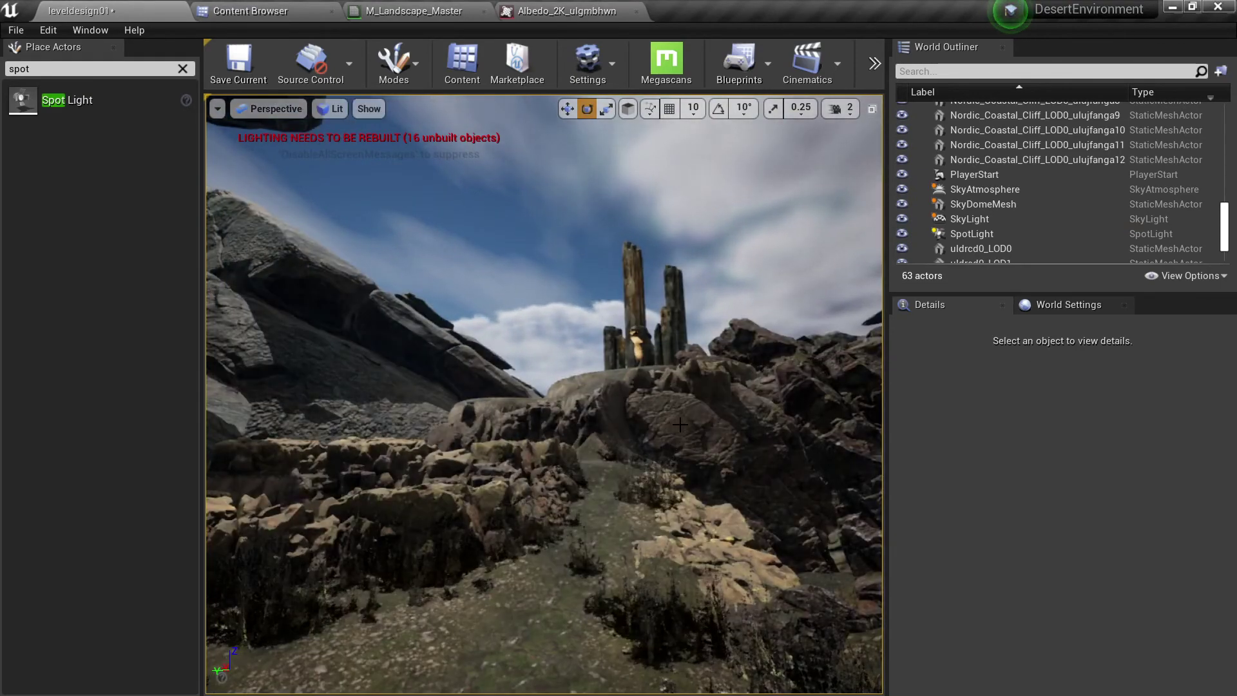
pyautogui.press('F11')
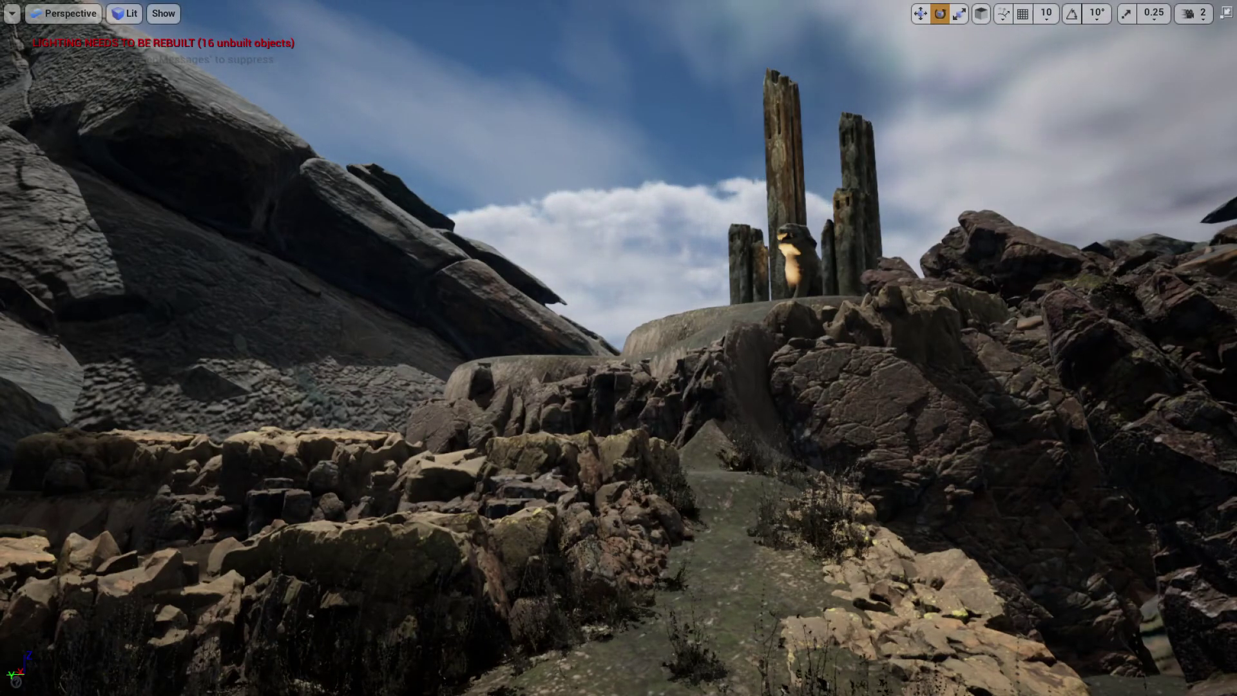
pyautogui.press('s')
pyautogui.moveTo(669, 420); pyautogui.dragTo(680, 490, button='right')
pyautogui.press('w')
pyautogui.press('s')
pyautogui.press('w')
# Play the level from the valley path and run the character to the slope below the statue and around the rocks, then stop.
pyautogui.rightClick(692, 600)
pyautogui.click(747, 550)
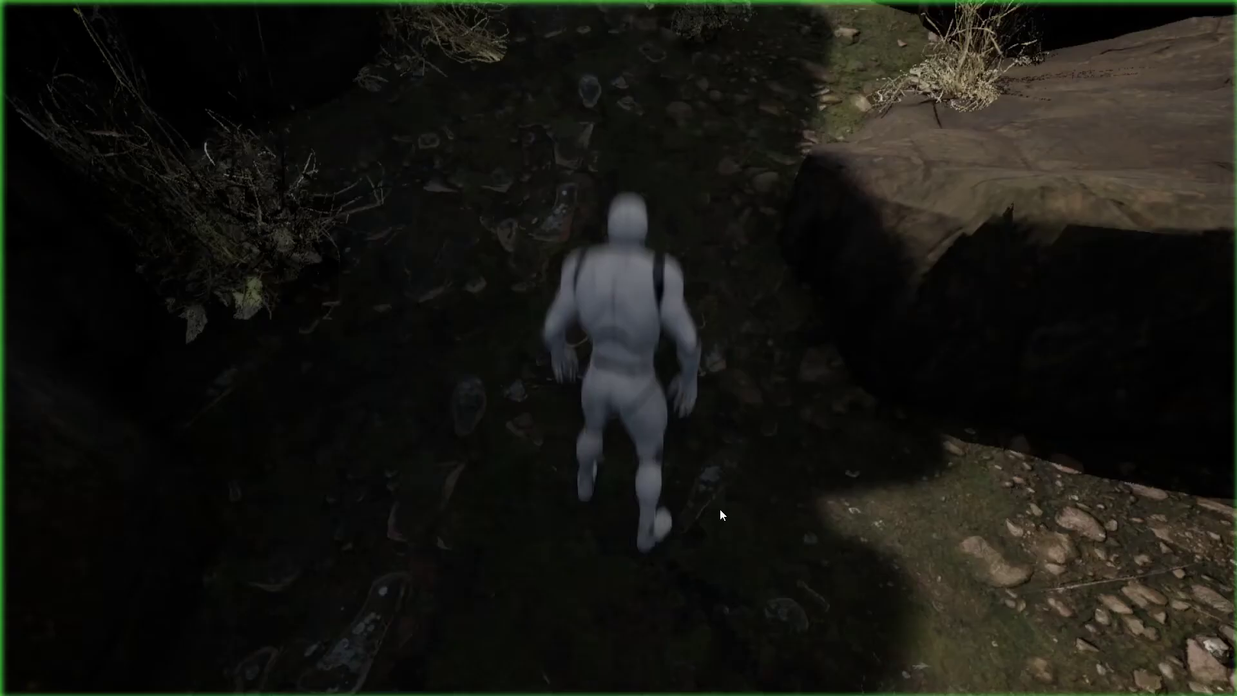
pyautogui.press('w')
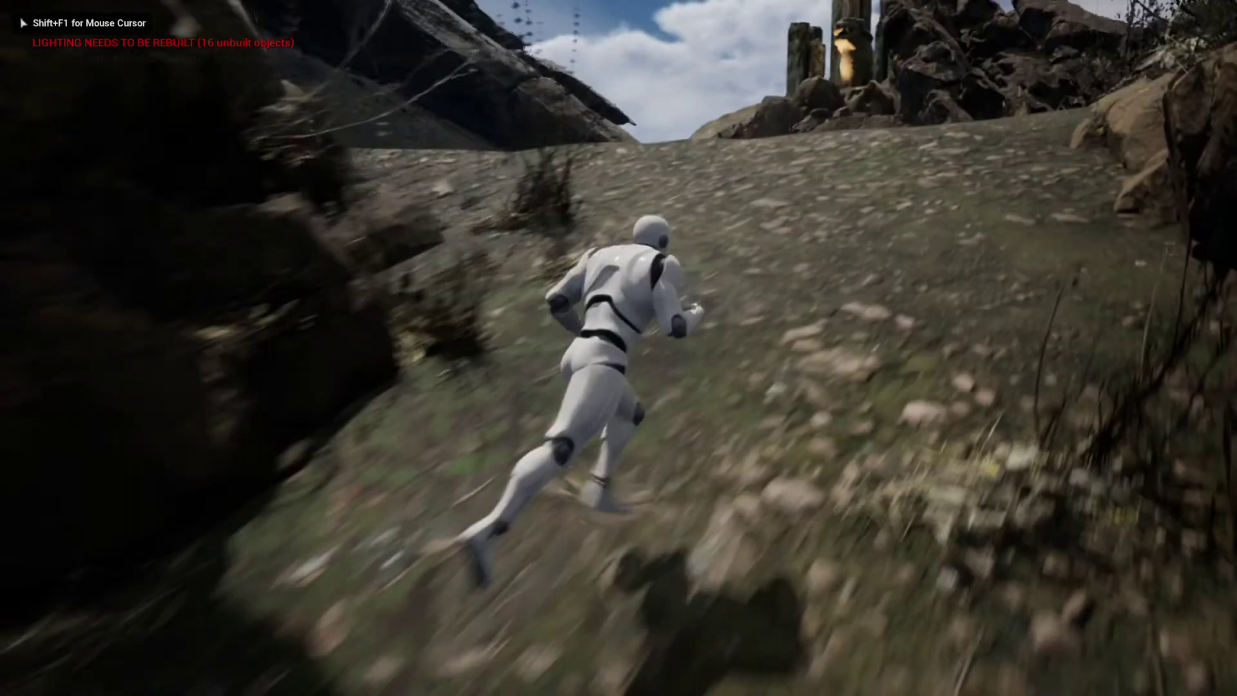
pyautogui.press('w')
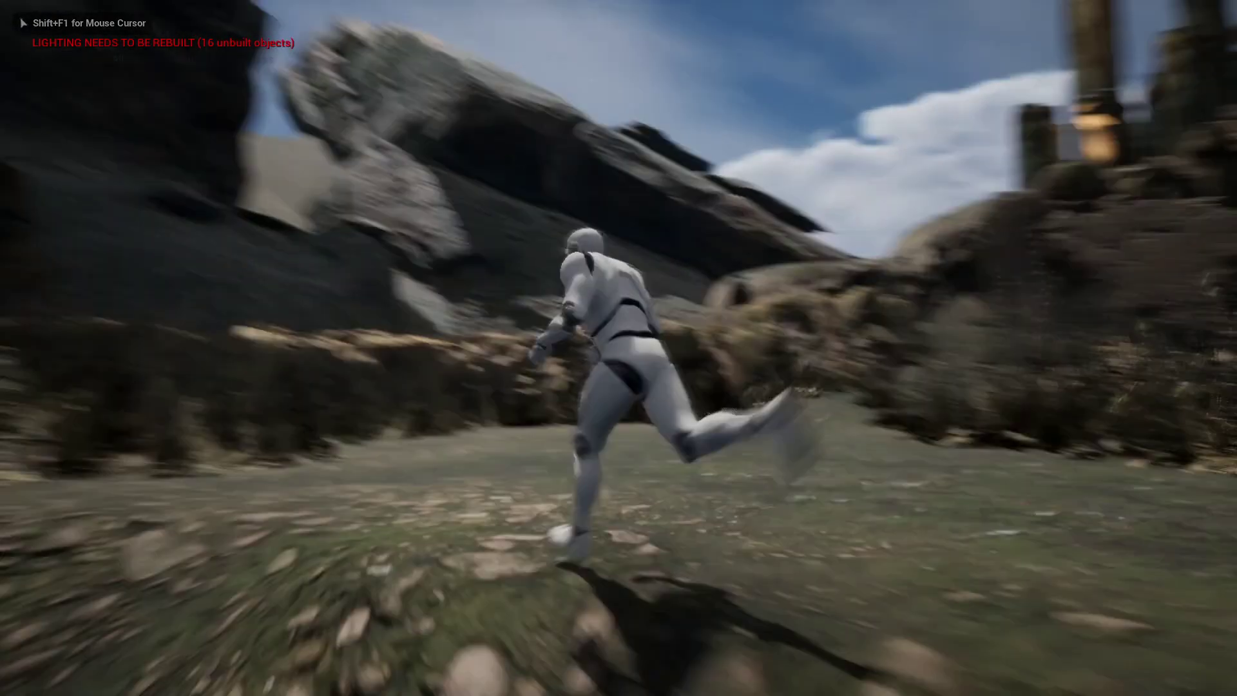
pyautogui.press('w')
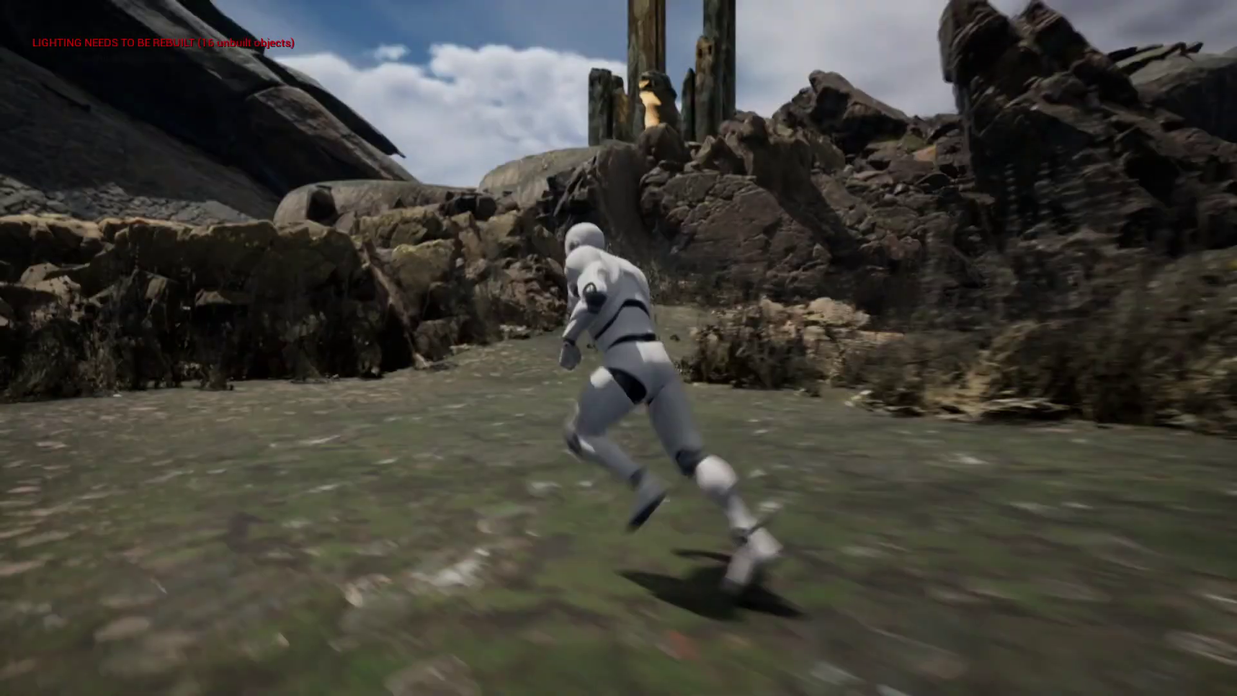
pyautogui.press('w')
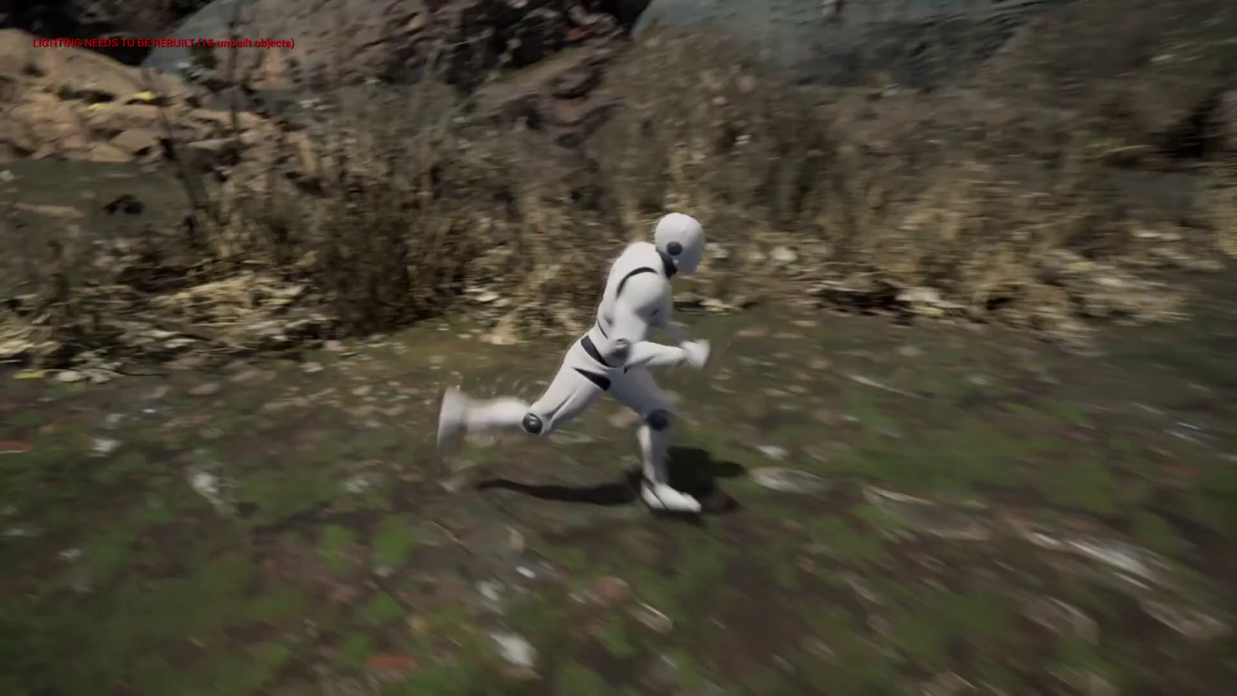
pyautogui.press('w')
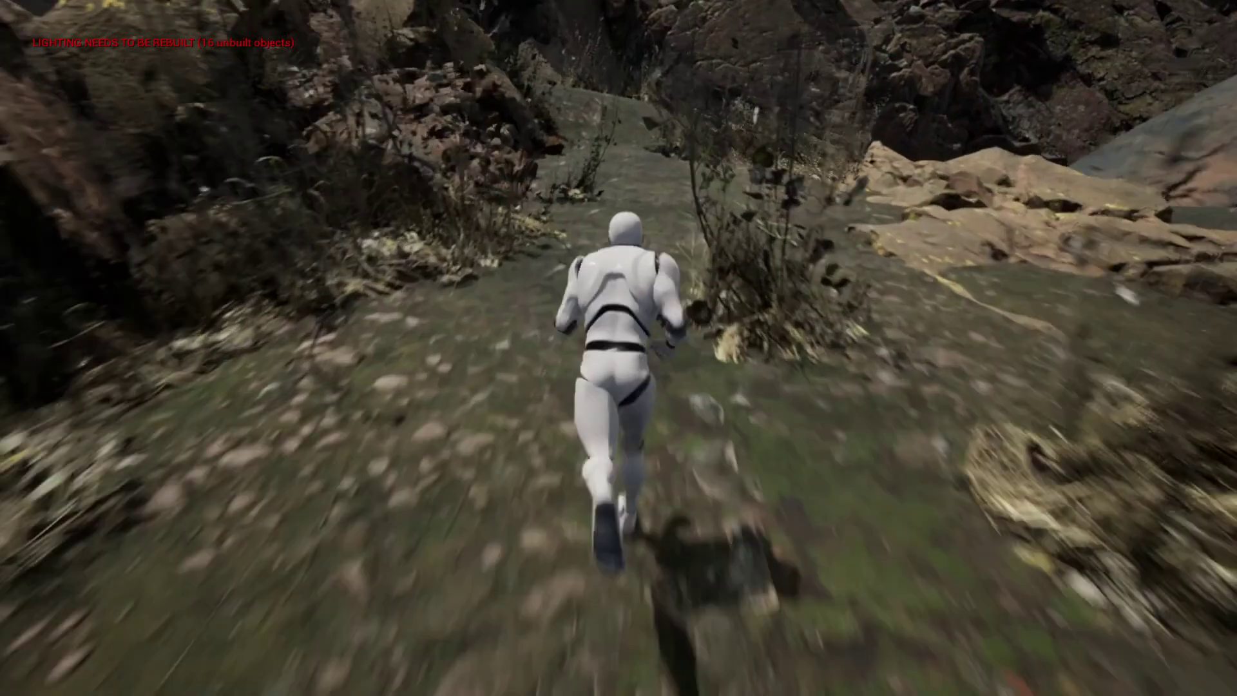
pyautogui.press('w')
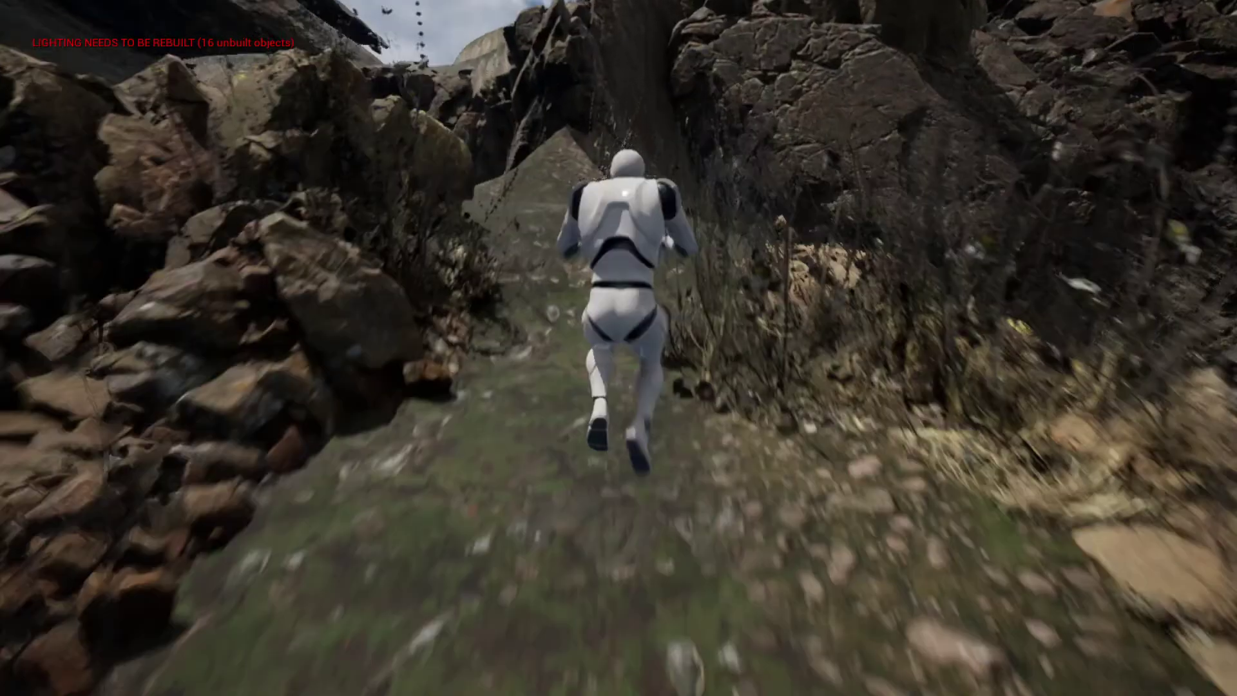
pyautogui.press('w')
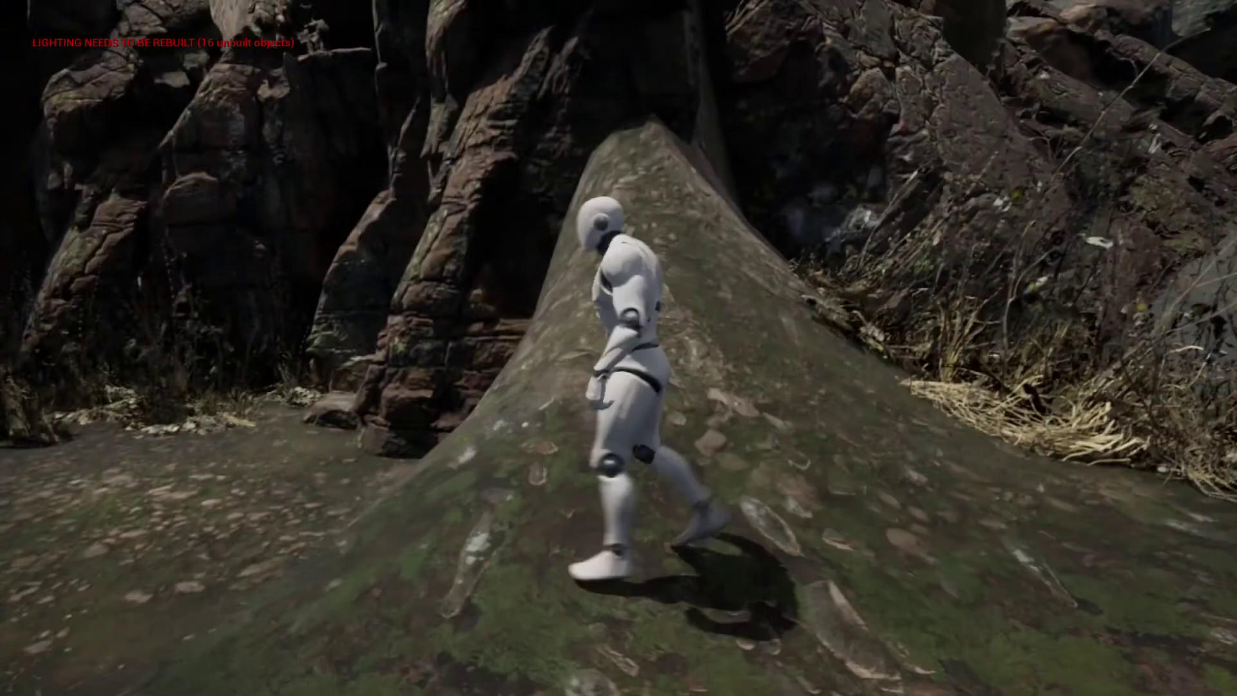
pyautogui.press('d')
pyautogui.press('a')
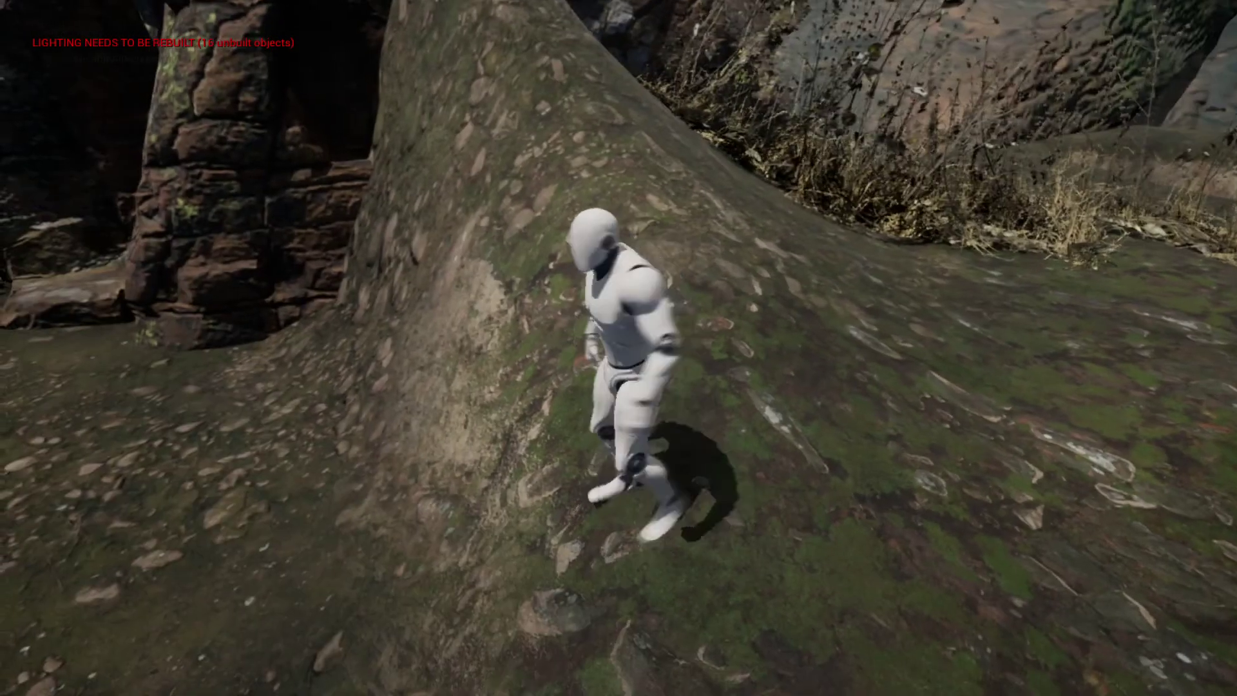
pyautogui.press('d')
pyautogui.press('w')
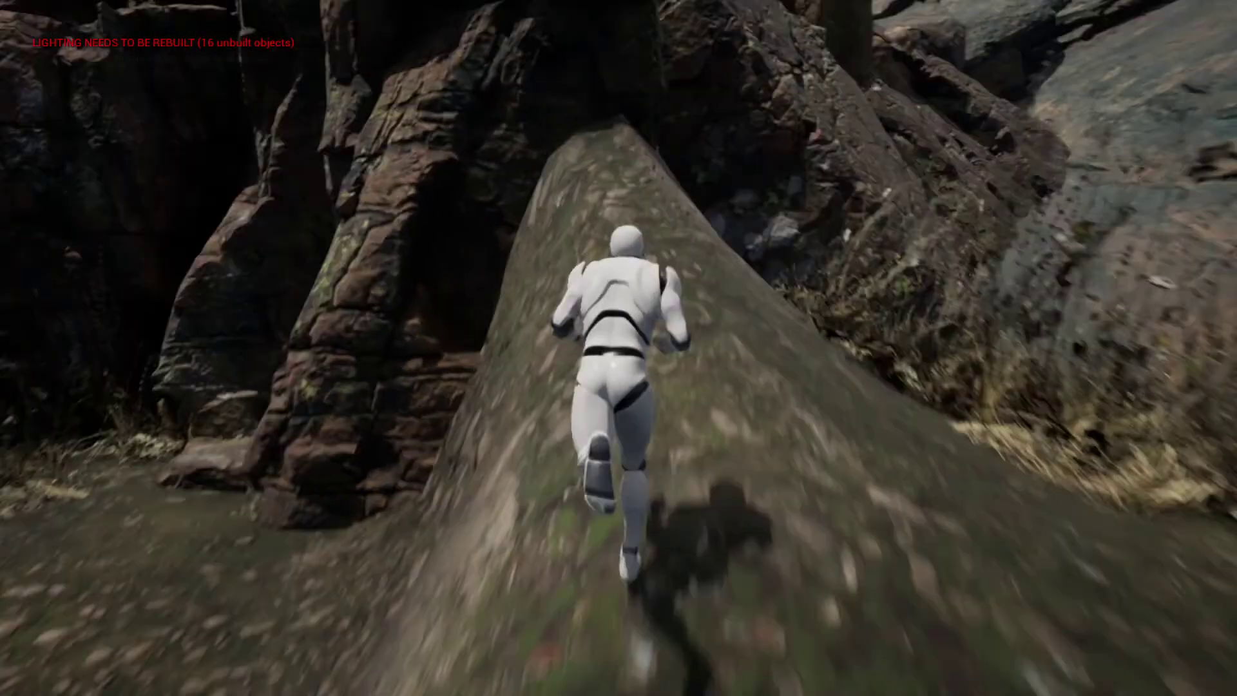
pyautogui.press('w')
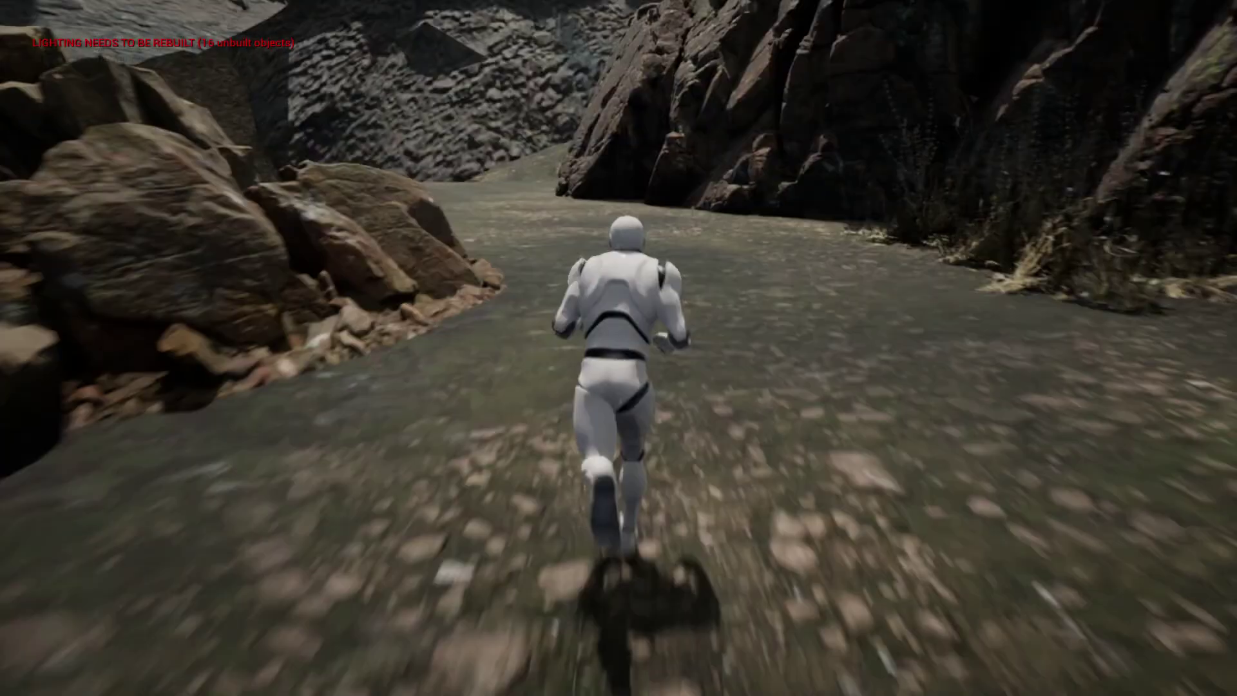
pyautogui.press('Escape')
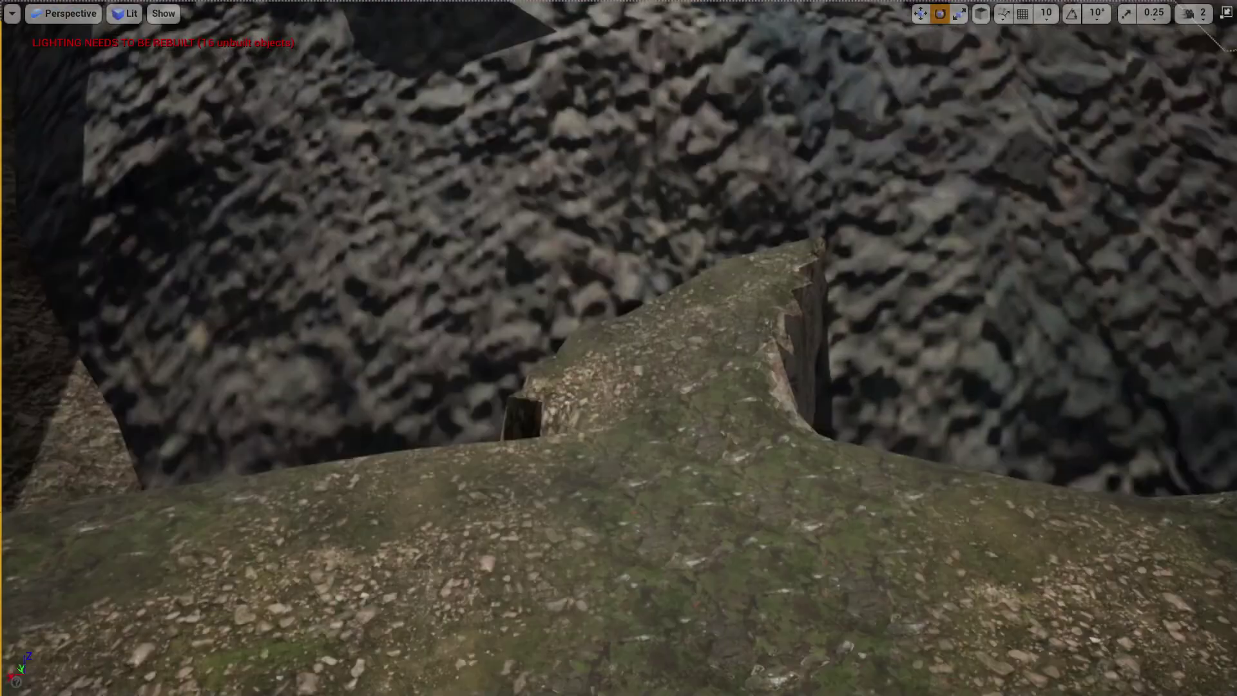
# Select the large boulder formation on the hillside and move it horizontally toward the neighbouring boulder near the landscape trench.
pyautogui.moveTo(477, 451); pyautogui.dragTo(608, 322, button='right')
pyautogui.click(571, 407)
pyautogui.press('s')
pyautogui.press('w')
pyautogui.press('s')
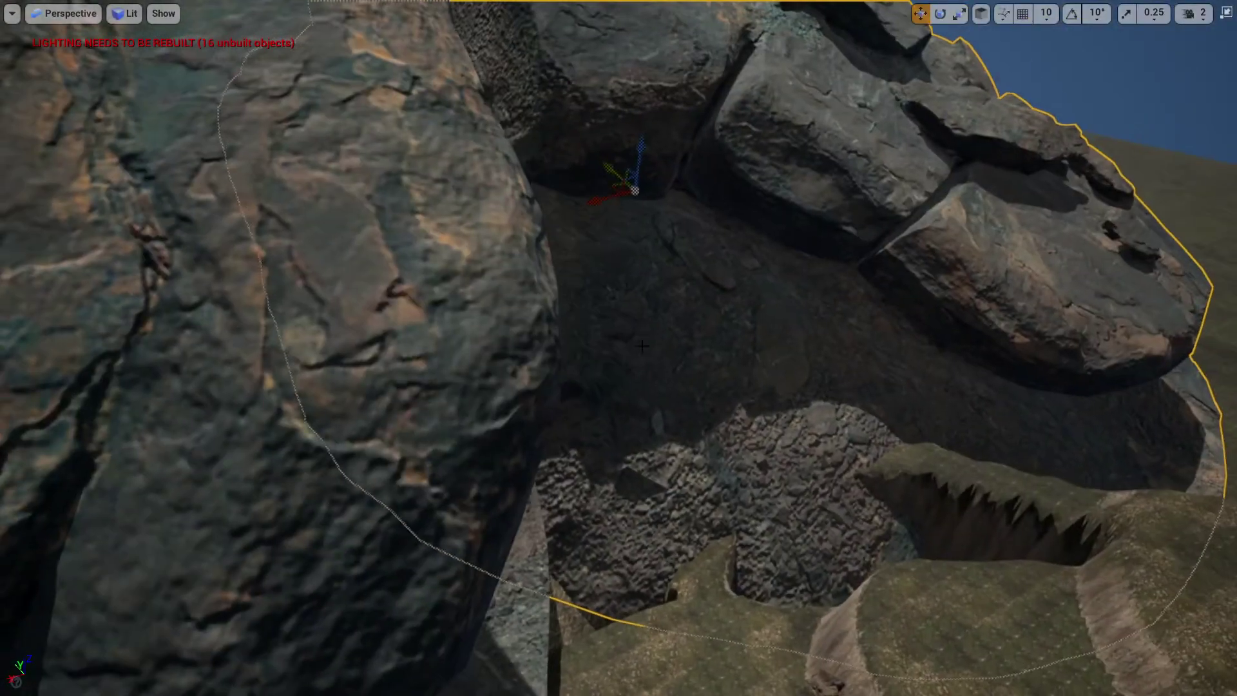
pyautogui.moveTo(610, 188); pyautogui.dragTo(559, 163)
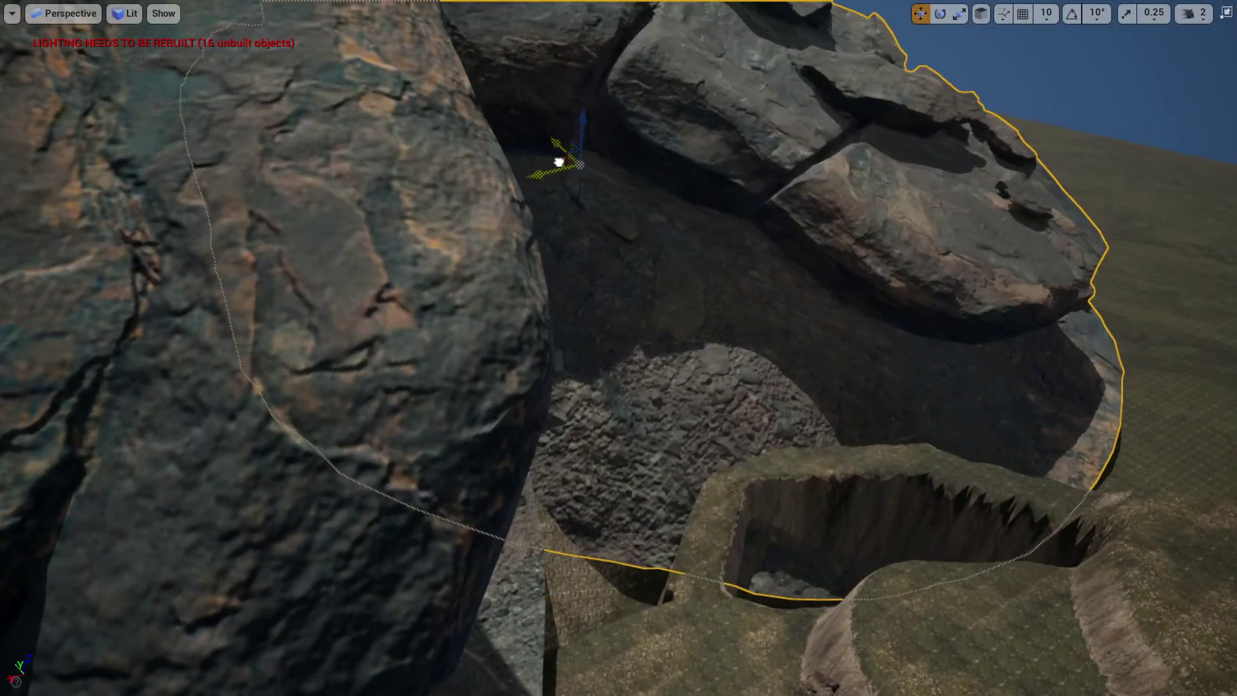
# Play the level from the grassy ground beside the landscape trench, run the character up the ridge toward the pillars, and stop.
pyautogui.moveTo(629, 396); pyautogui.dragTo(631, 399, button='right')
pyautogui.rightClick(631, 399)
pyautogui.click(682, 419)
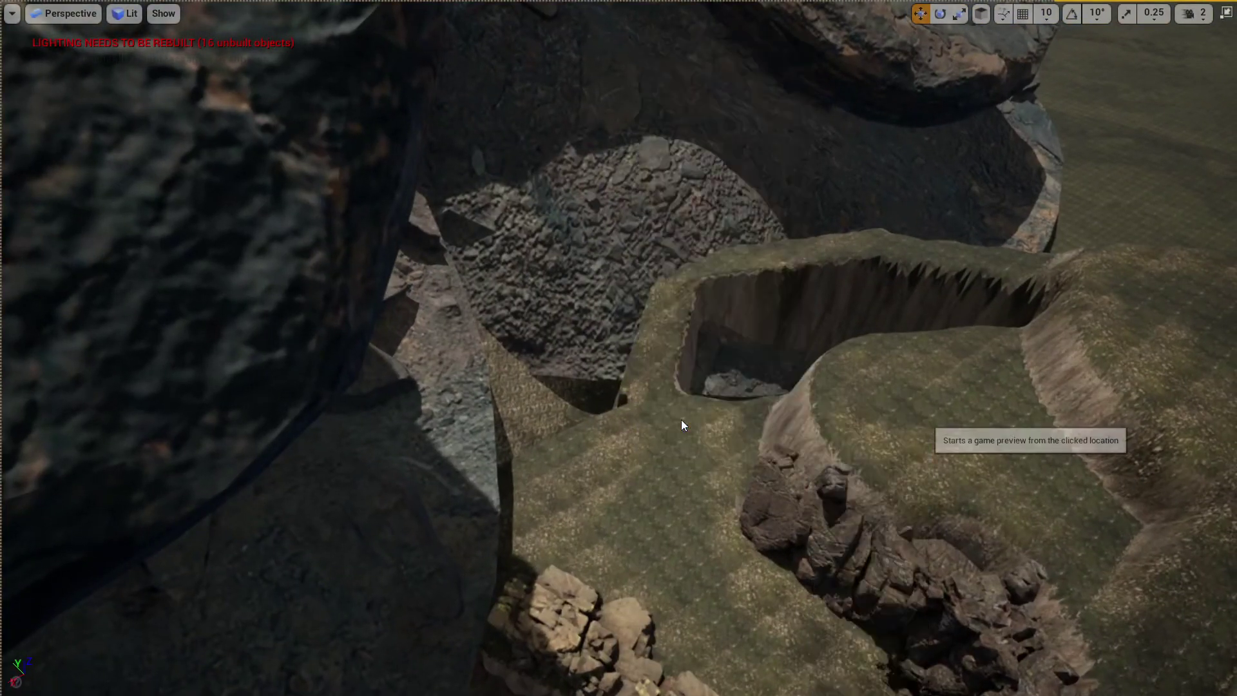
pyautogui.press('w')
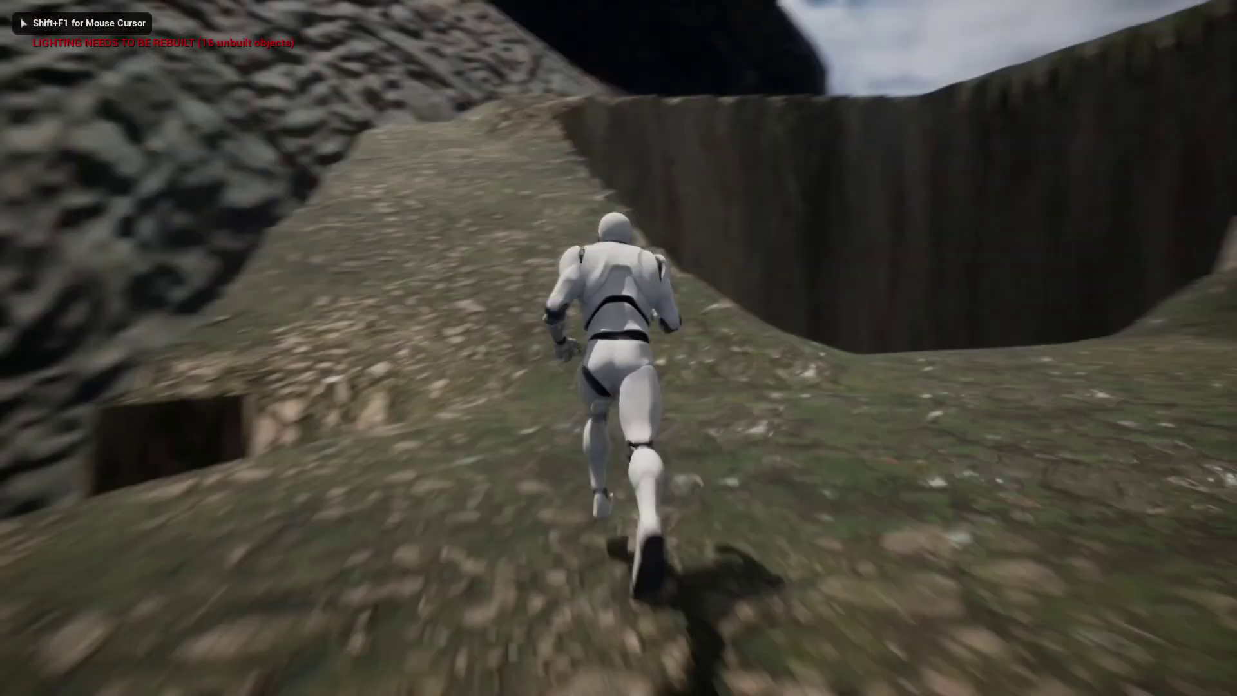
pyautogui.press('w')
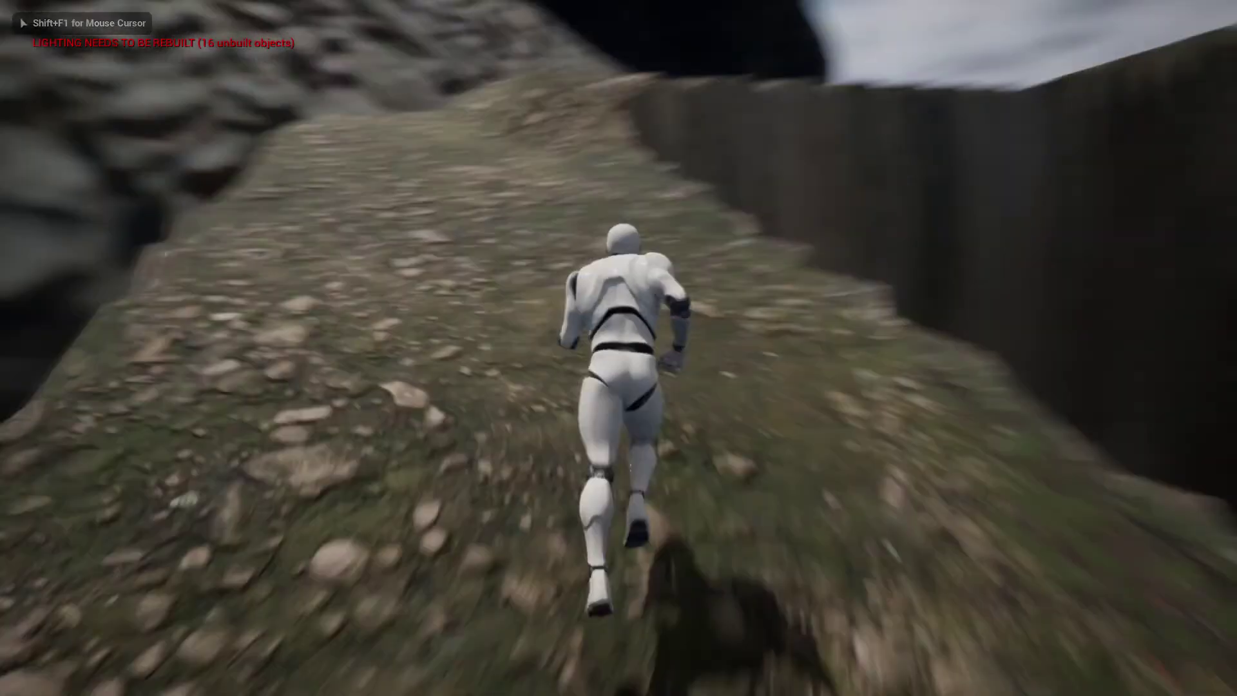
pyautogui.press('w')
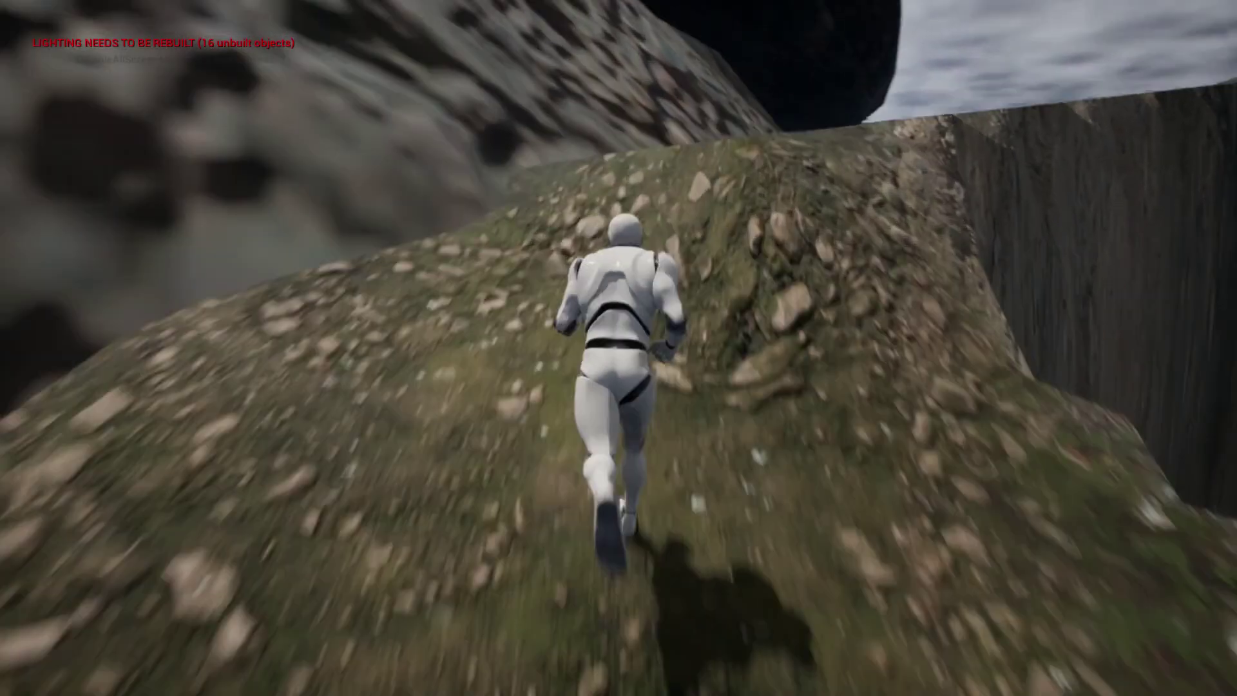
pyautogui.press('w')
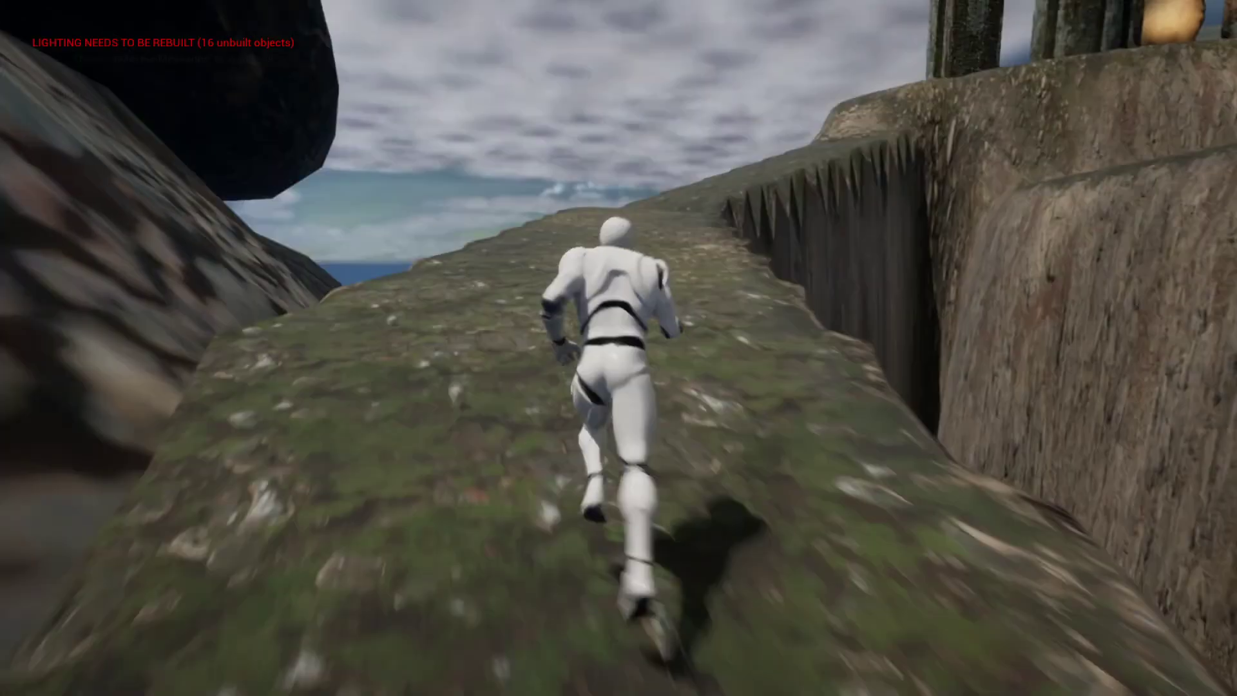
pyautogui.press('Escape')
# Play the level from the plateau in front of the lit statue, look around the nearby rocks with the character, and stop.
pyautogui.press('w')
pyautogui.moveTo(618, 348); pyautogui.dragTo(790, 346, button='right')
pyautogui.rightClick(790, 345)
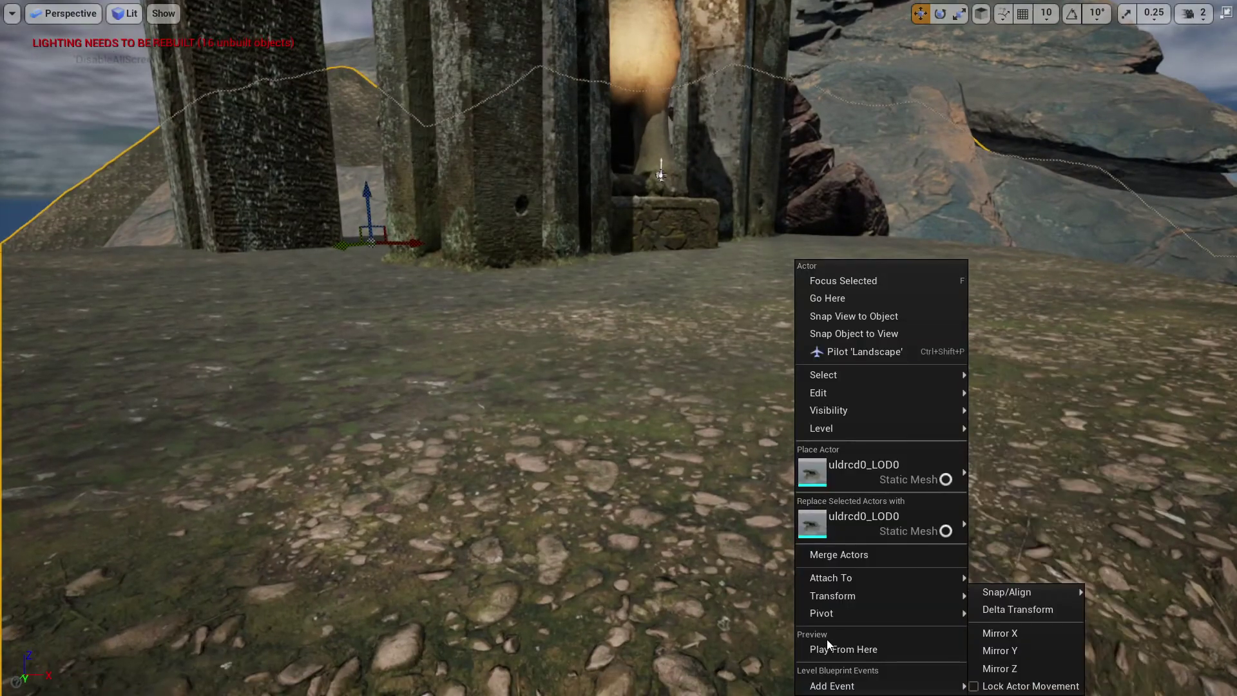
pyautogui.click(826, 639)
pyautogui.click(732, 369)
pyautogui.press('w')
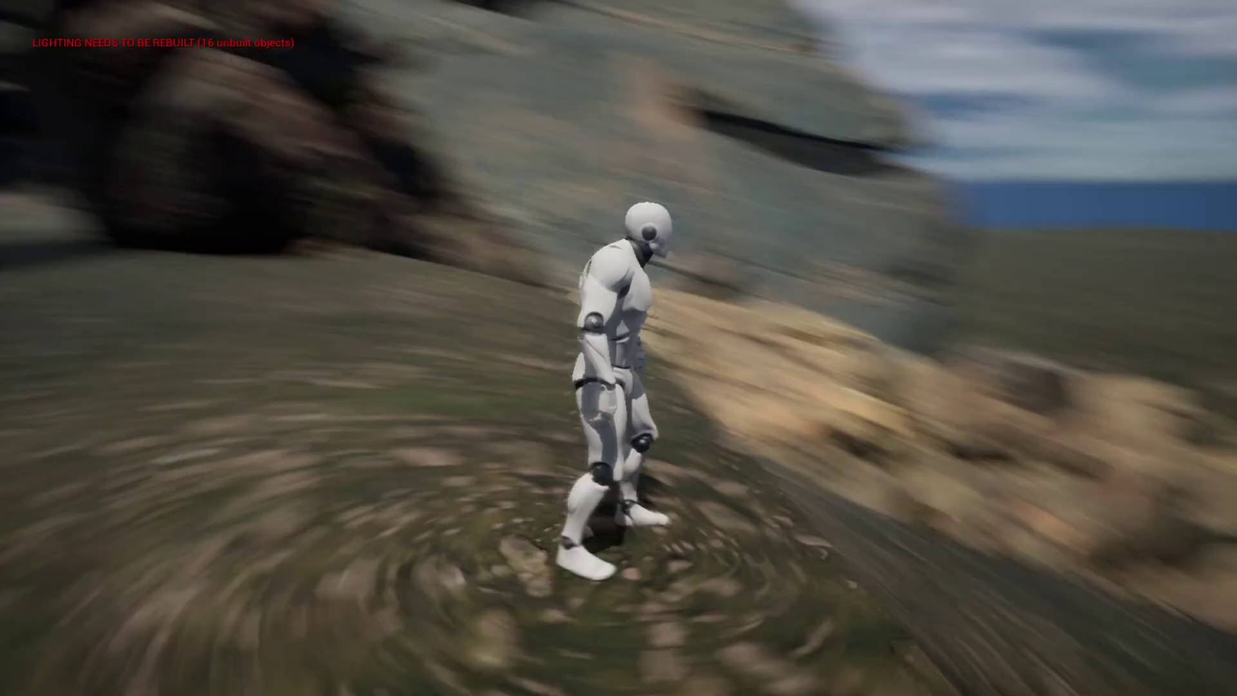
pyautogui.press('Escape')
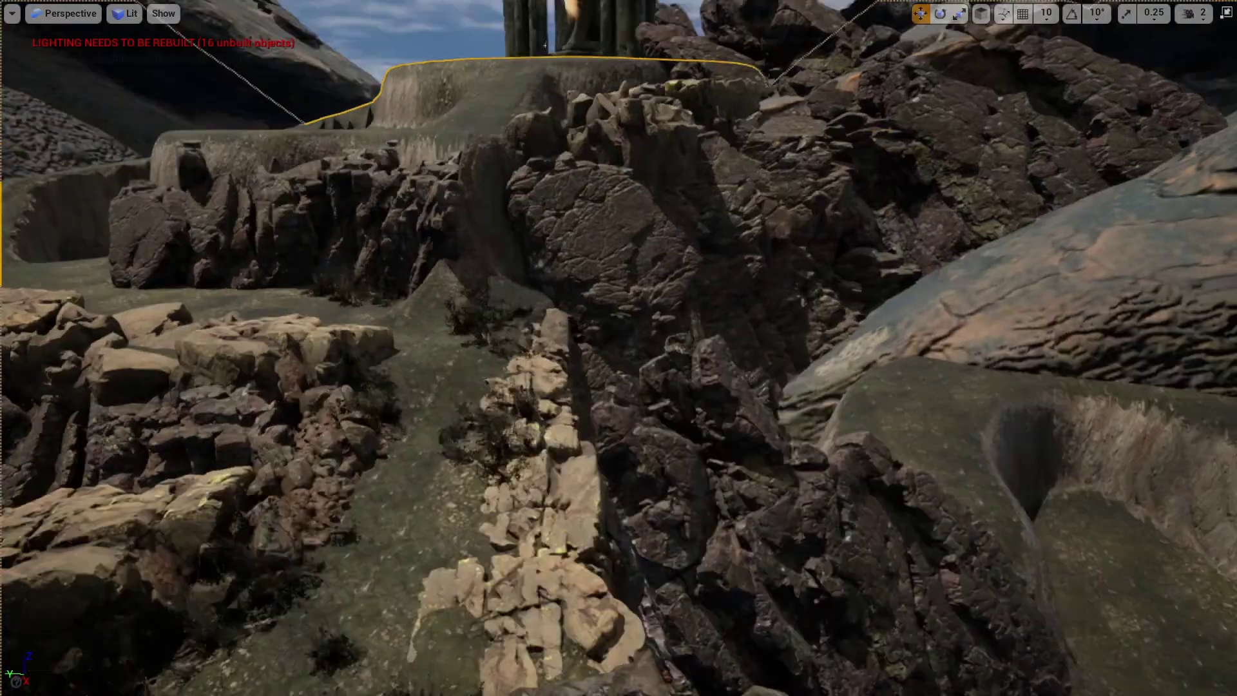
# Examine the valley path toward the lit statue from low and raised viewpoints, selecting the dark rock formations beside the path.
pyautogui.press('s')
pyautogui.moveTo(670, 374)
pyautogui.mouseDown(button='right')
pyautogui.moveTo(670, 351)
pyautogui.moveTo(612, 380)
pyautogui.moveTo(670, 374)
pyautogui.mouseUp(button='right')
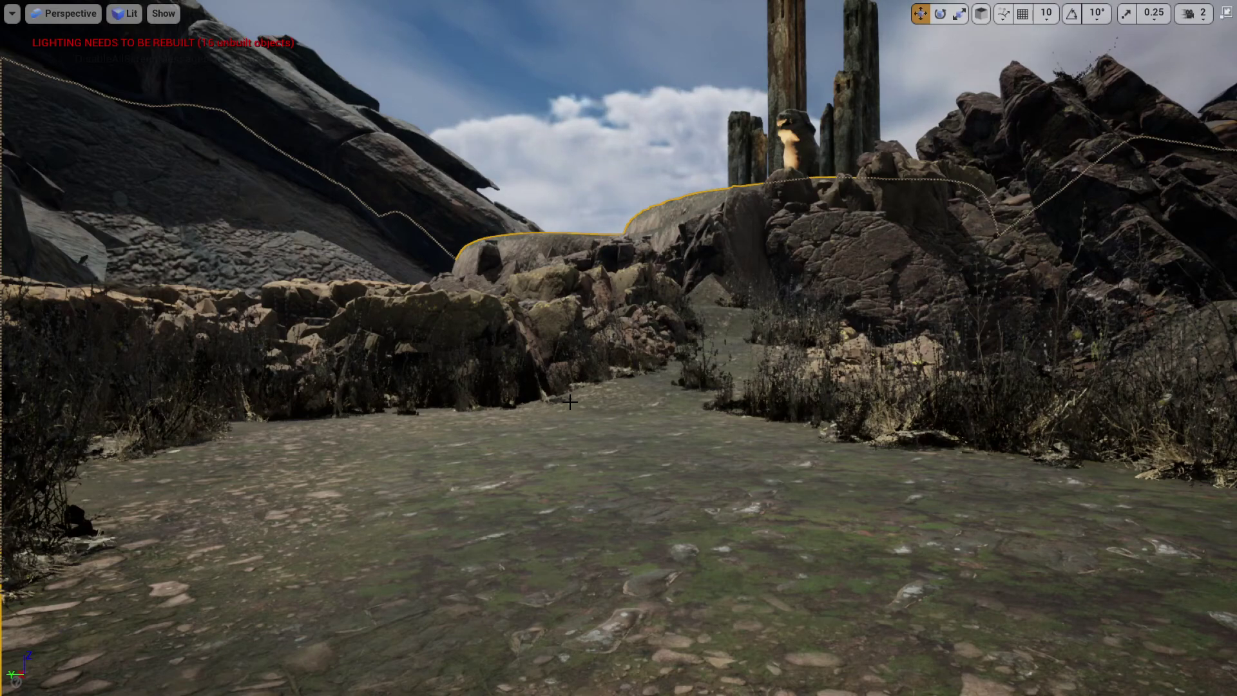
pyautogui.moveTo(618, 348); pyautogui.dragTo(791, 172, button='right')
pyautogui.click(791, 173)
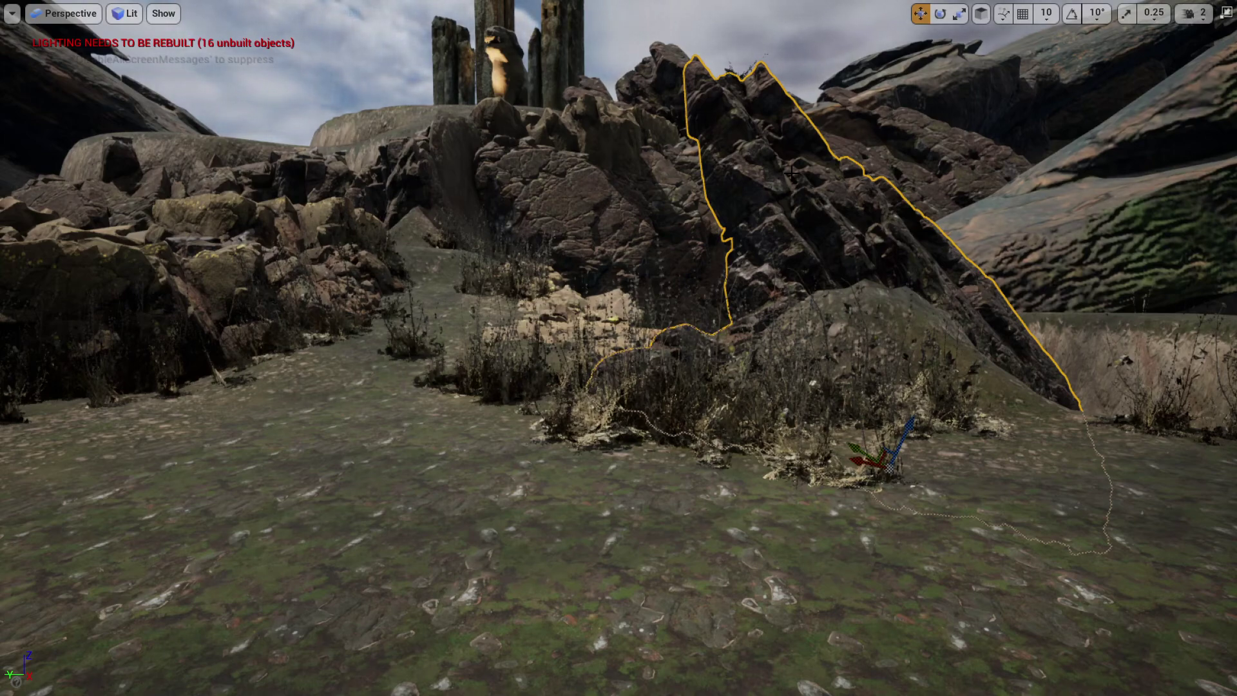
pyautogui.moveTo(672, 209); pyautogui.dragTo(638, 213, button='right')
pyautogui.click(680, 236)
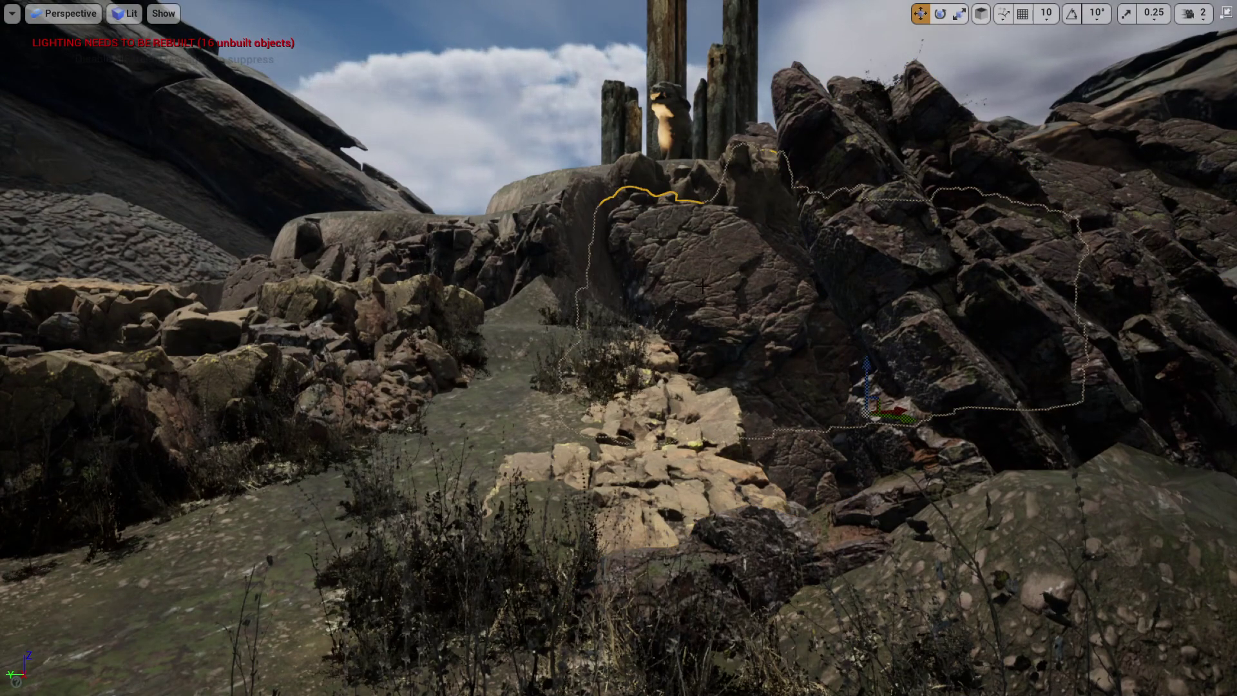
pyautogui.moveTo(702, 285); pyautogui.dragTo(797, 404, button='right')
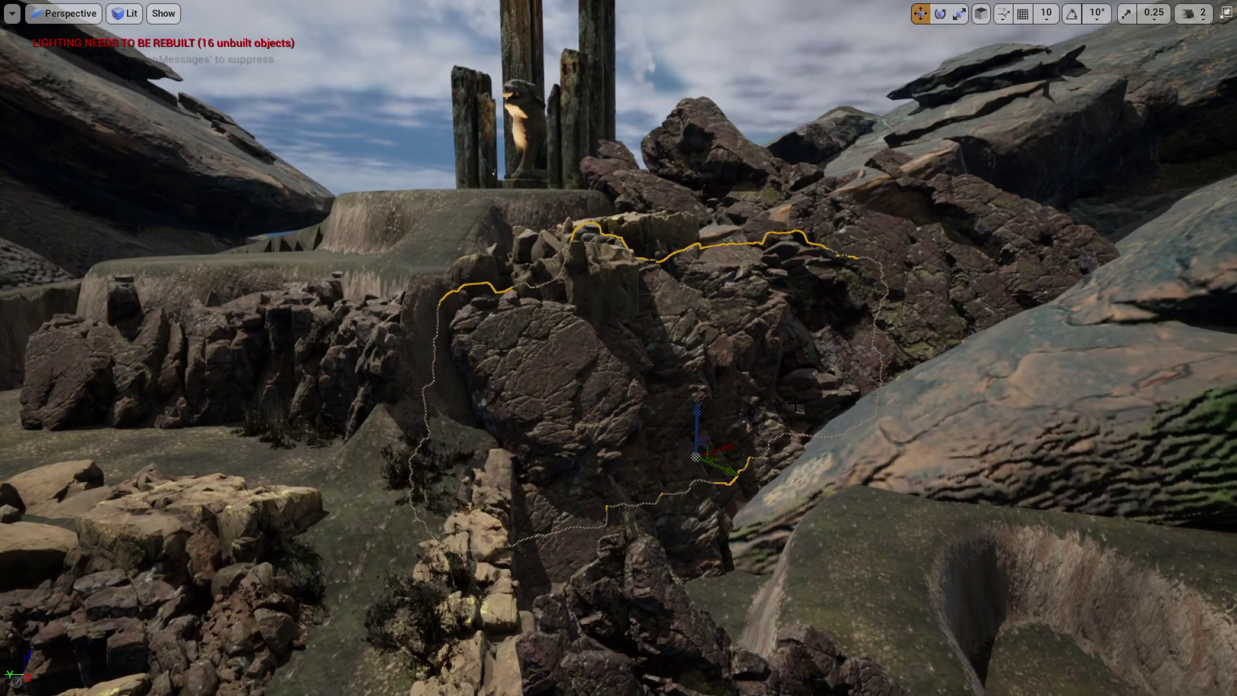
pyautogui.moveTo(762, 407); pyautogui.dragTo(738, 392, button='right')
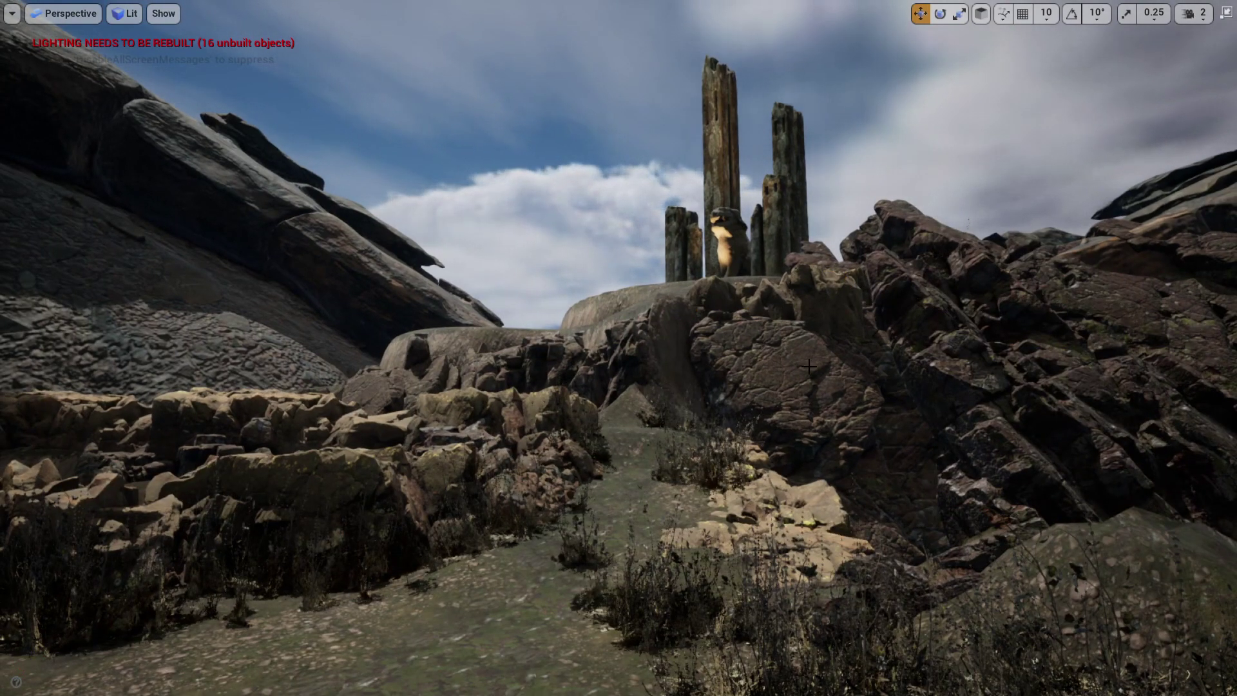
pyautogui.moveTo(742, 376); pyautogui.dragTo(545, 223, button='right')
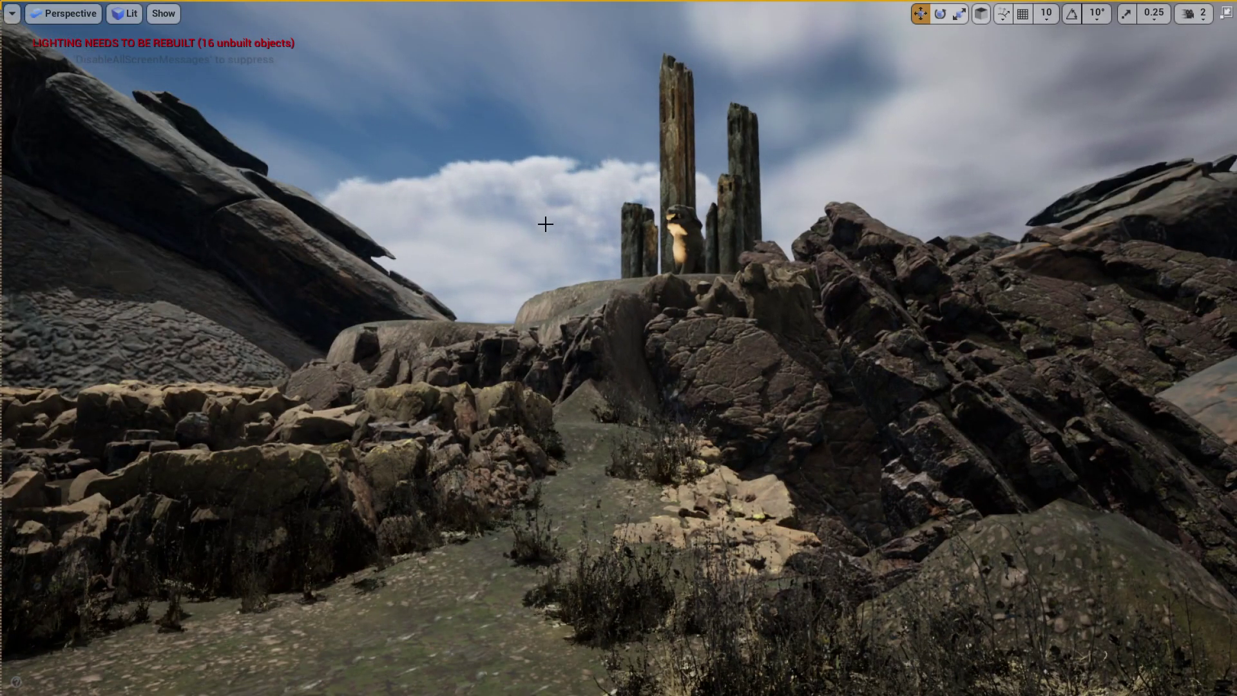